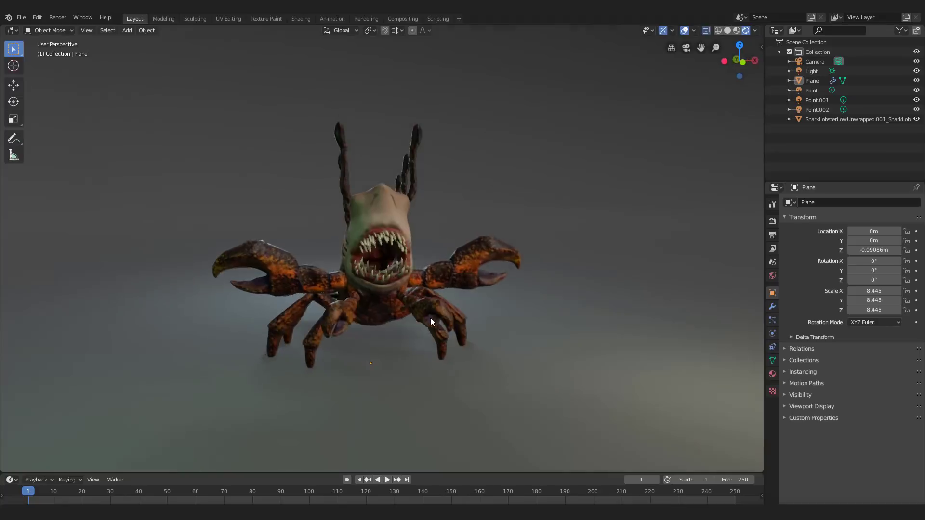
Examine the finished textured shark-lobster model from several sides, including the head, gills, claws and shell.
{"action": "scroll", "coordinate": [421, 319], "scroll_direction": "up", "scroll_amount": 4}
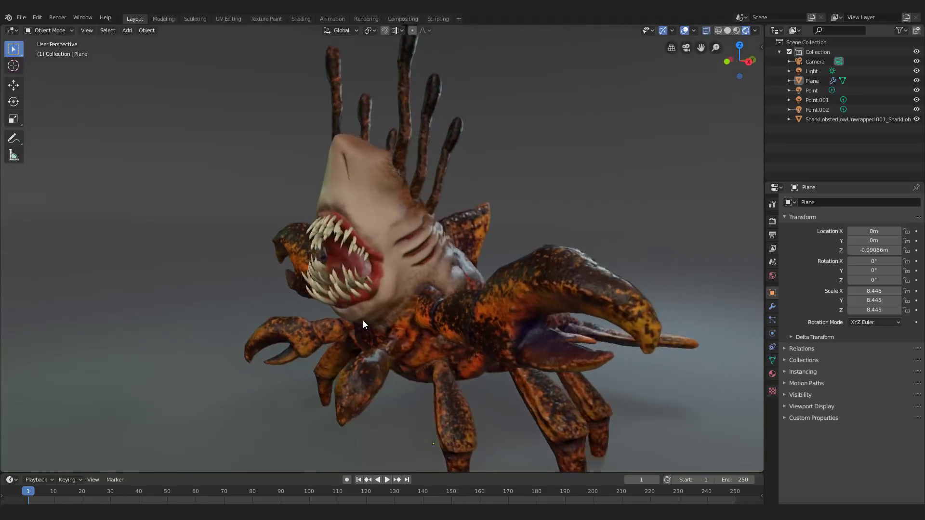
{"action": "scroll", "coordinate": [384, 321], "scroll_direction": "up", "scroll_amount": 2}
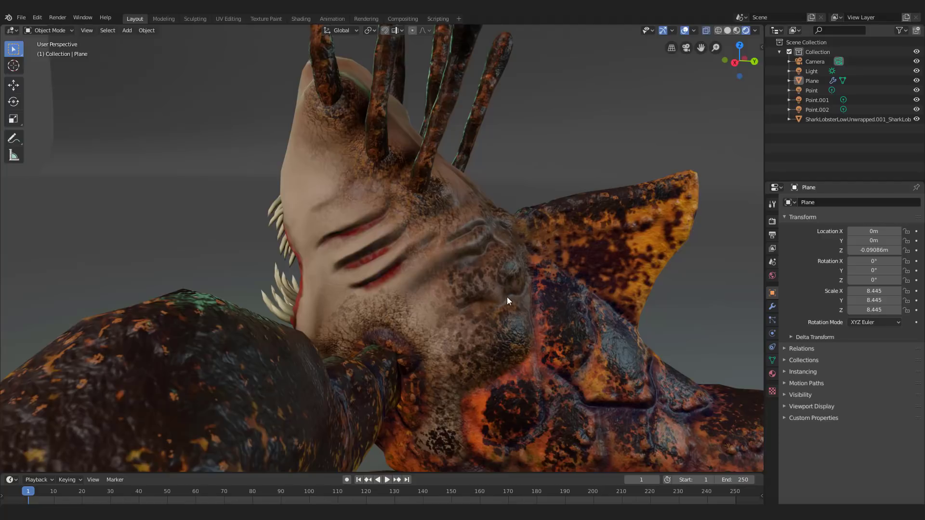
{"action": "scroll", "coordinate": [399, 223], "scroll_direction": "down", "scroll_amount": 4}
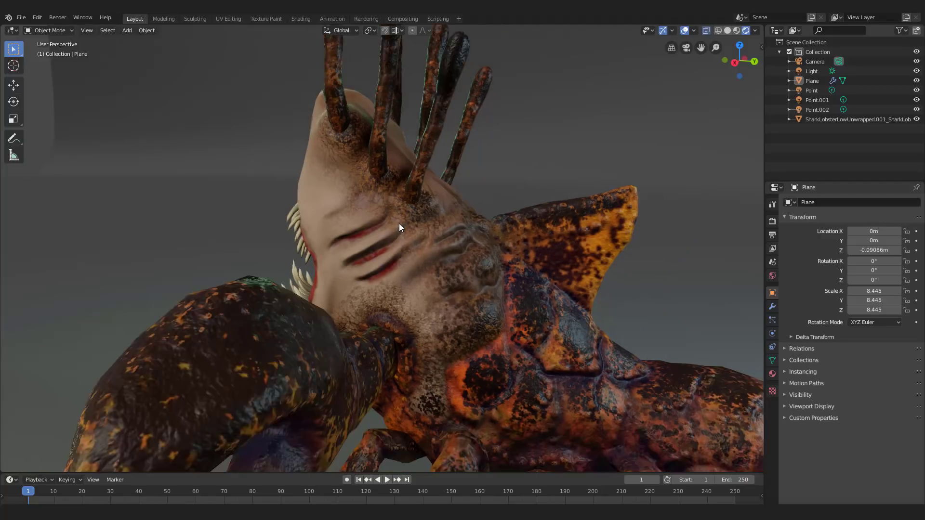
{"action": "middle_click_drag", "start_coordinate": [394, 228], "coordinate": [422, 225]}
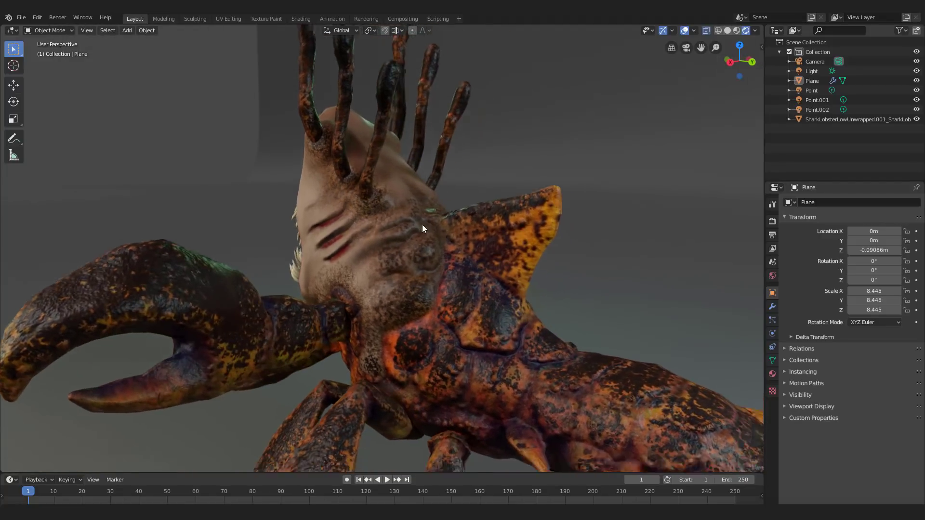
{"action": "middle_click_drag", "start_coordinate": [476, 278], "coordinate": [391, 224], "text": "shift"}
{"action": "middle_click_drag", "start_coordinate": [444, 291], "coordinate": [411, 271]}
{"action": "scroll", "coordinate": [394, 299], "scroll_direction": "down", "scroll_amount": 4}
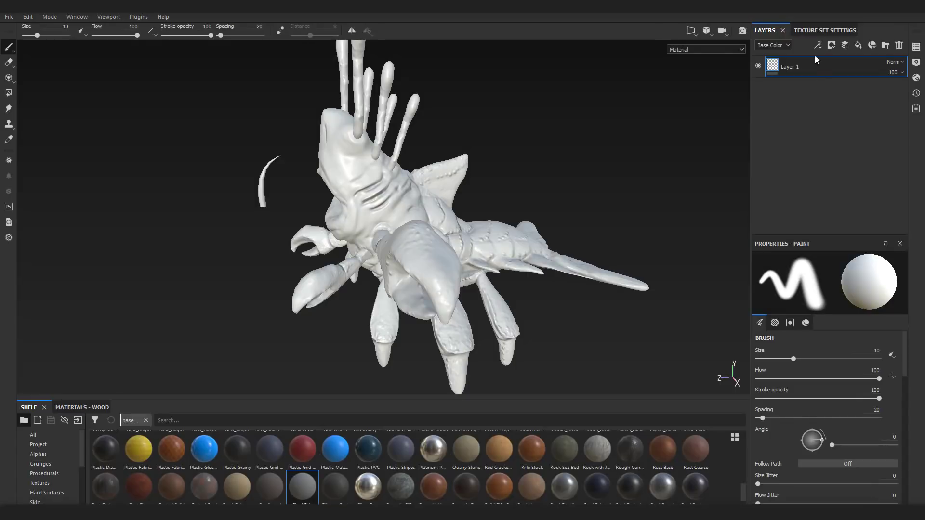
Set the texture set size to 1024.
{"action": "left_click", "coordinate": [812, 30]}
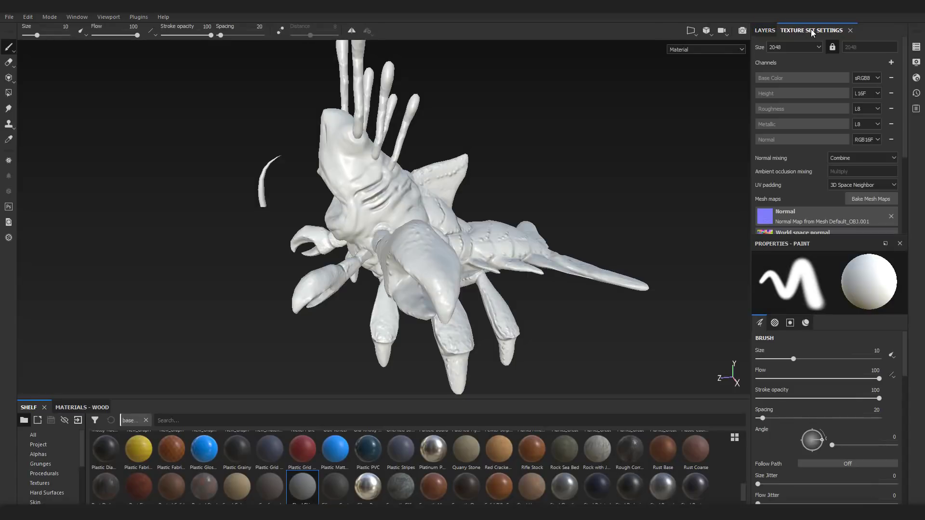
{"action": "left_click", "coordinate": [803, 47]}
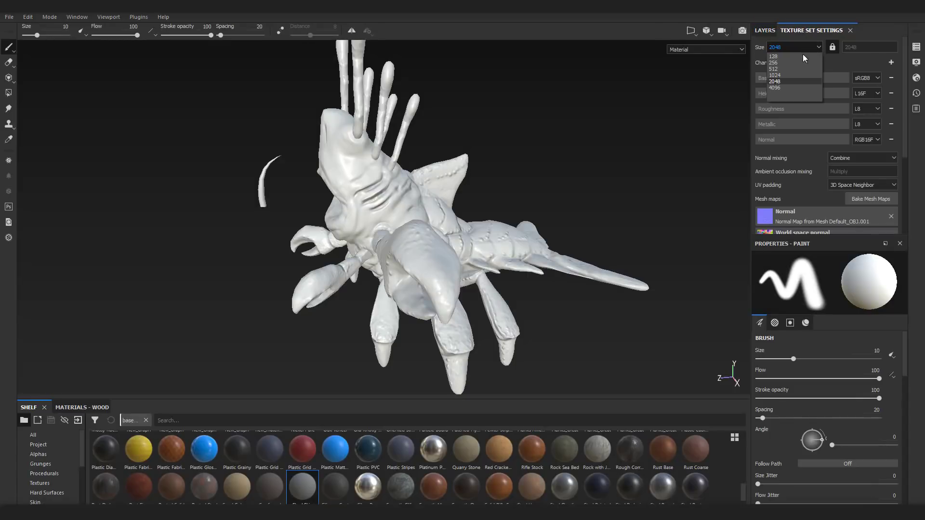
{"action": "left_click", "coordinate": [790, 76]}
{"action": "scroll", "coordinate": [639, 184], "scroll_direction": "up", "scroll_amount": 1}
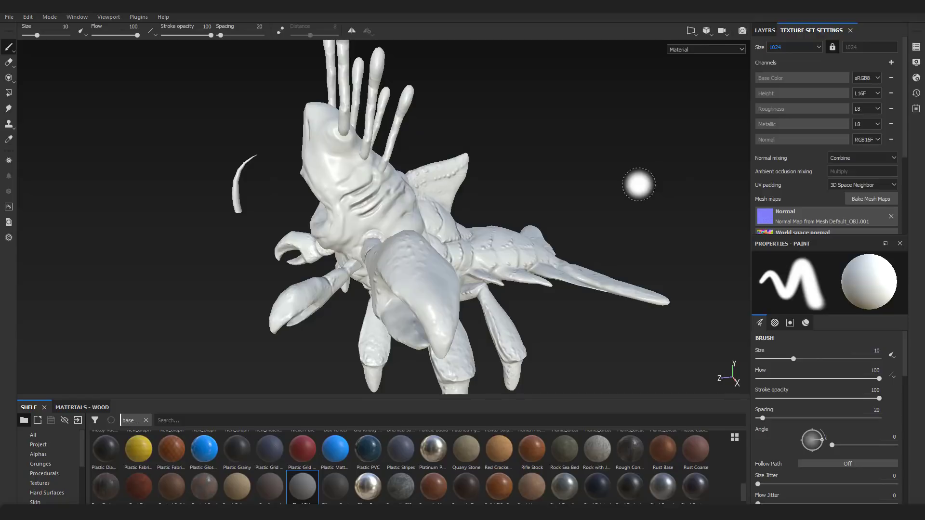
{"action": "left_click_drag", "start_coordinate": [639, 185], "coordinate": [663, 192], "text": "alt"}
Create a layer folder above Layer 1 and name it "Shakr SKin".
{"action": "left_click", "coordinate": [765, 31]}
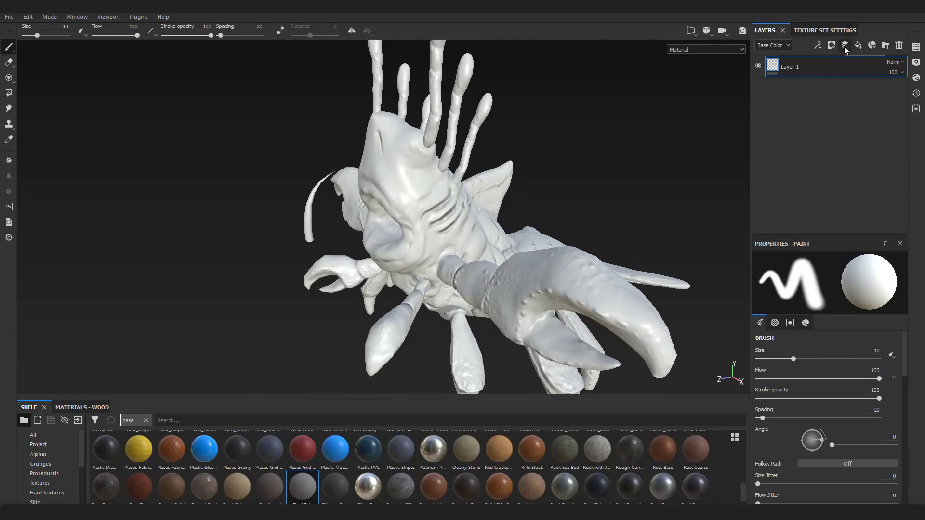
{"action": "left_click", "coordinate": [886, 45]}
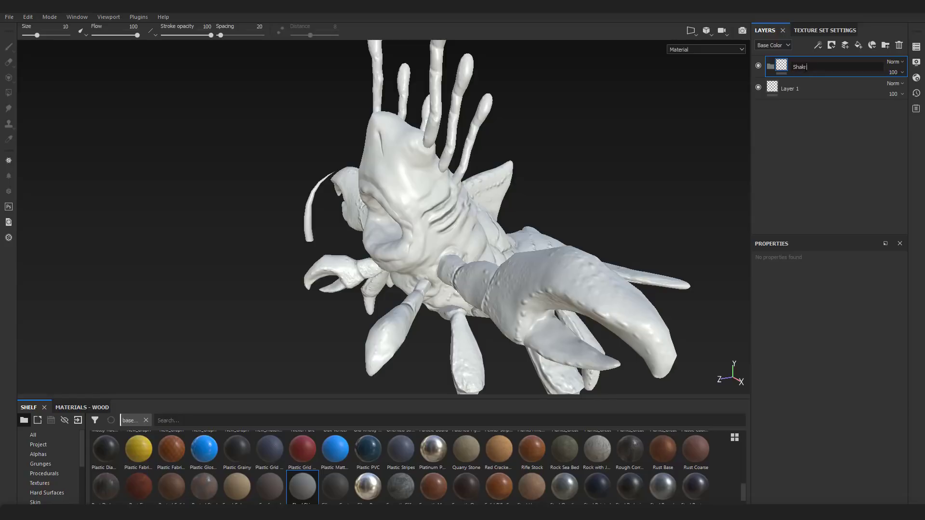
{"action": "type", "text": "n"}
{"action": "key", "text": "Return"}
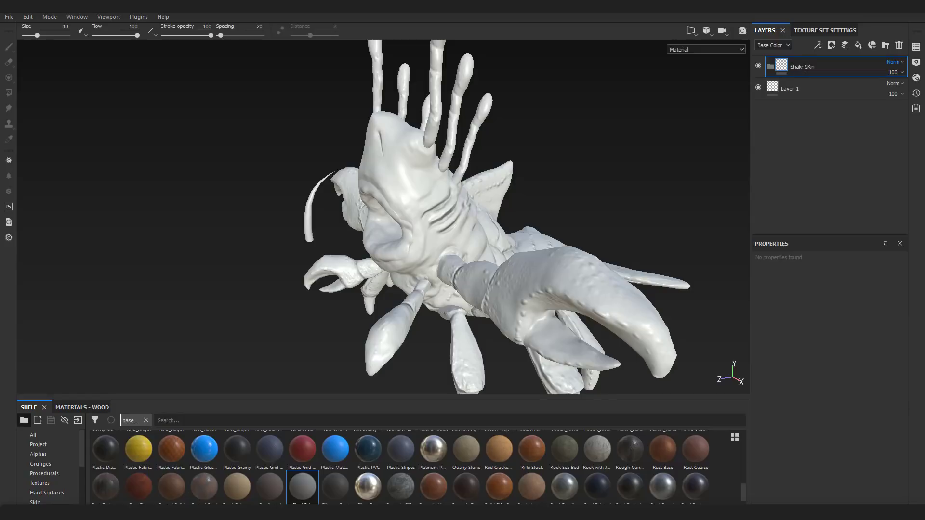
{"action": "double_click", "coordinate": [805, 68]}
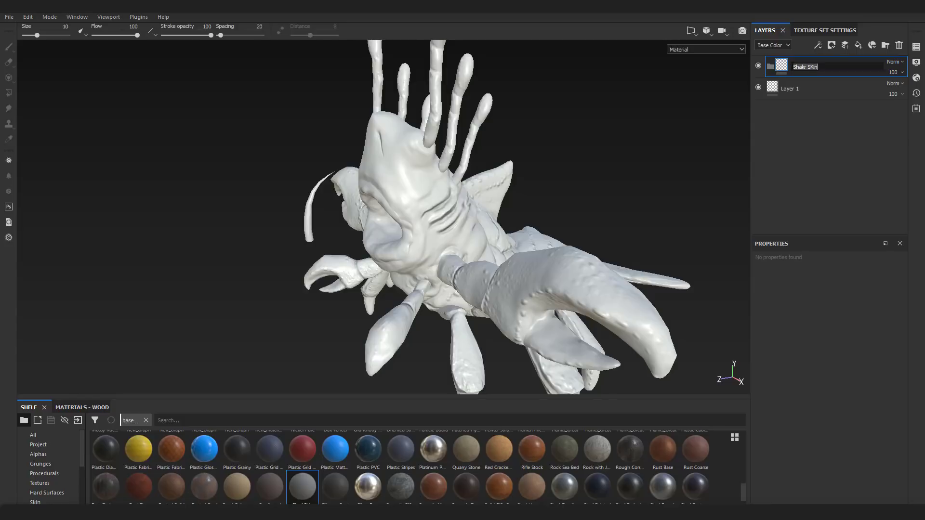
Add a fill layer and set its base color to pure red (1.000, 0.000, 0.000).
{"action": "left_click", "coordinate": [858, 45]}
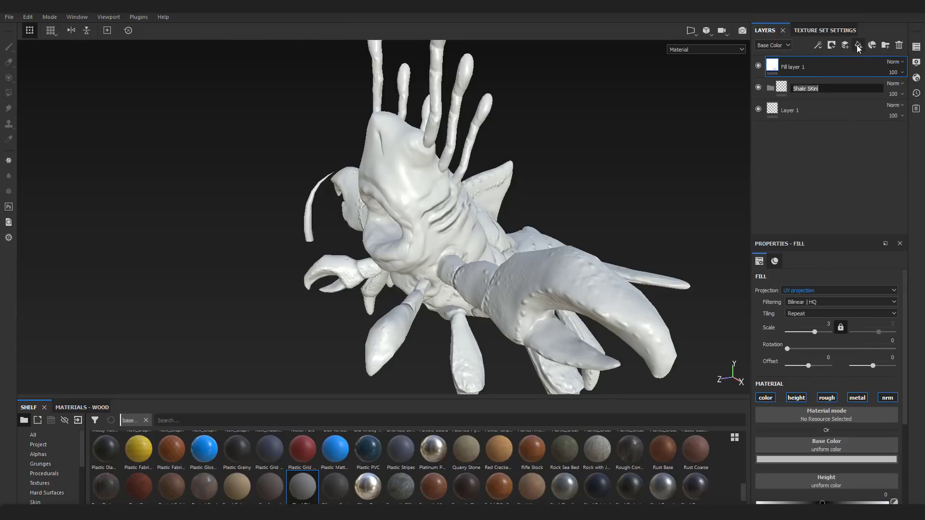
{"action": "scroll", "coordinate": [819, 346], "scroll_direction": "down", "scroll_amount": 5}
{"action": "left_click", "coordinate": [805, 372]}
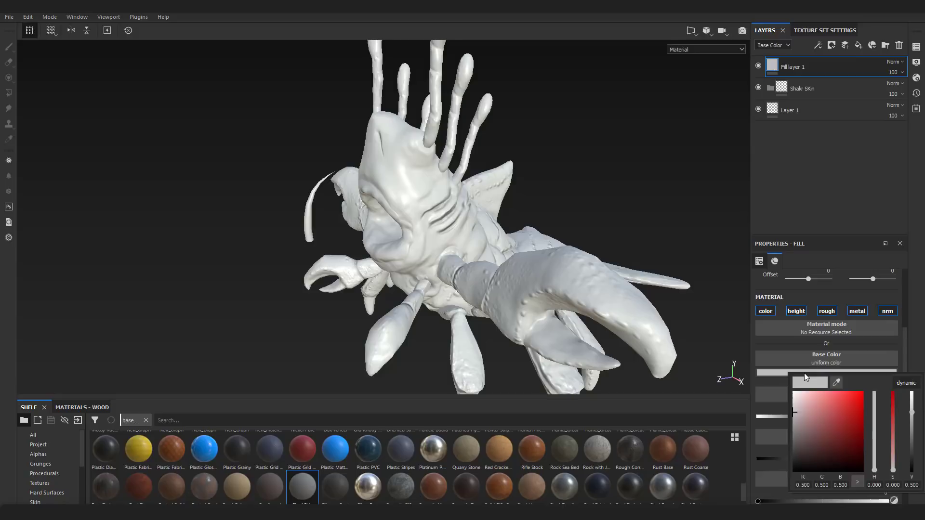
{"action": "left_click_drag", "start_coordinate": [832, 422], "coordinate": [889, 388]}
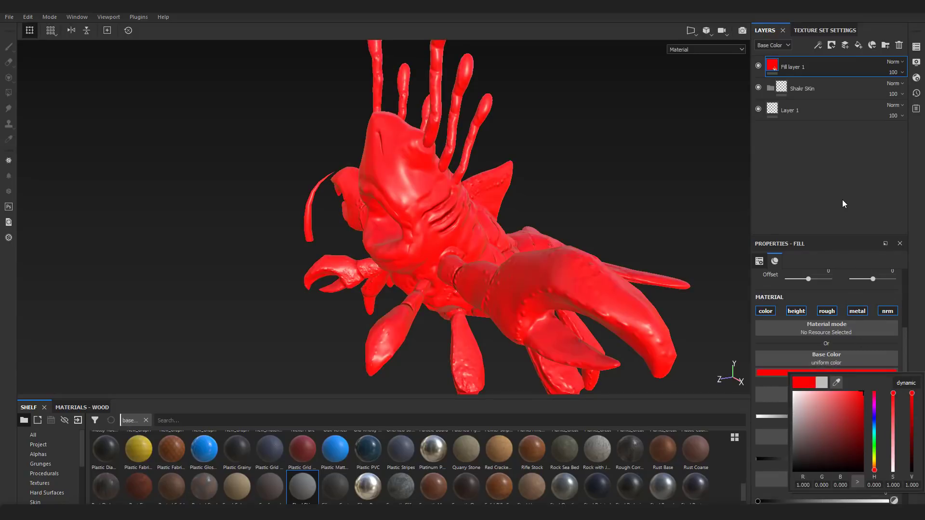
{"action": "left_click", "coordinate": [833, 191]}
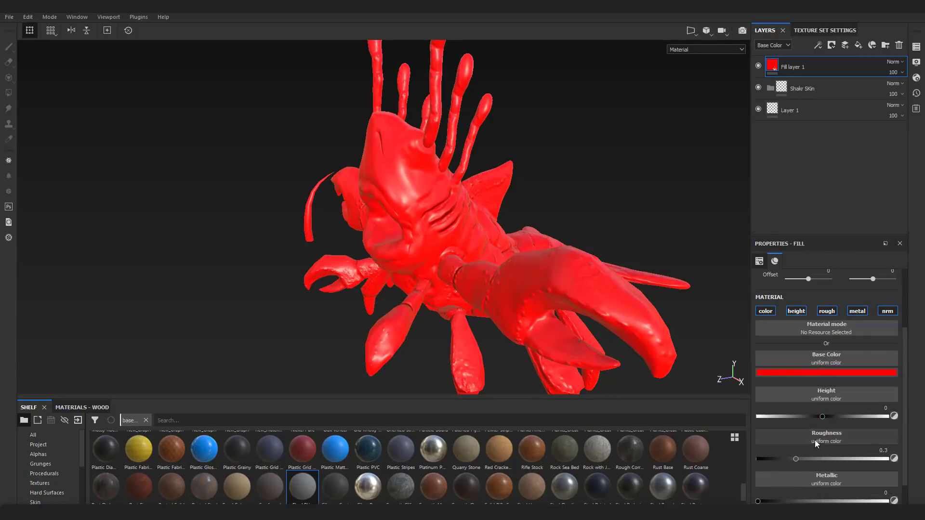
Set the red fill layer's roughness to about 0.63 and move the layer into the Shakr SKin folder.
{"action": "left_click_drag", "start_coordinate": [803, 460], "coordinate": [834, 458]}
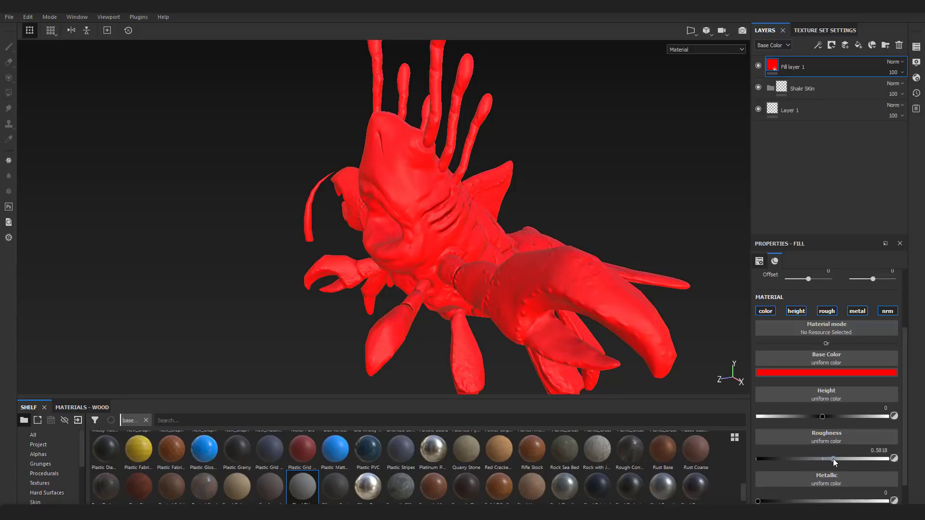
{"action": "scroll", "coordinate": [582, 342], "scroll_direction": "up", "scroll_amount": 2}
{"action": "scroll", "coordinate": [583, 341], "scroll_direction": "down", "scroll_amount": 2}
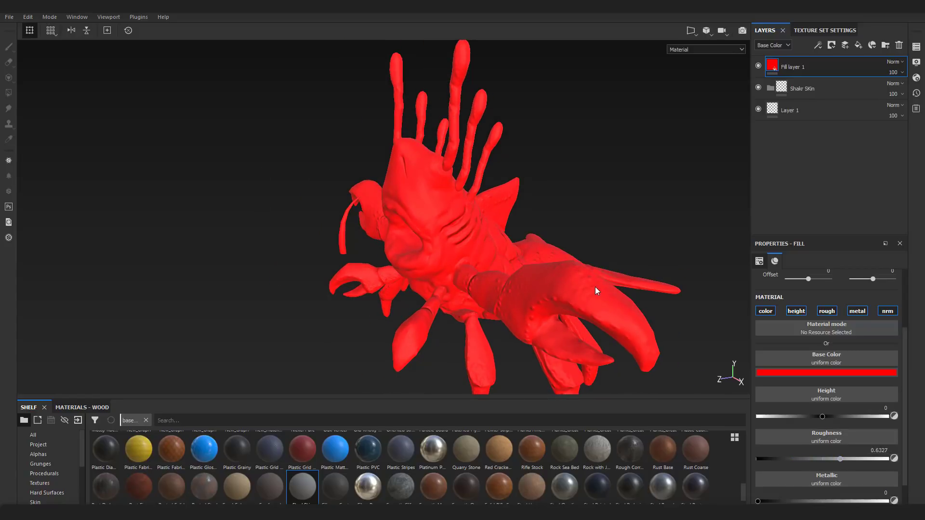
{"action": "left_click_drag", "start_coordinate": [596, 290], "coordinate": [408, 263], "text": "alt"}
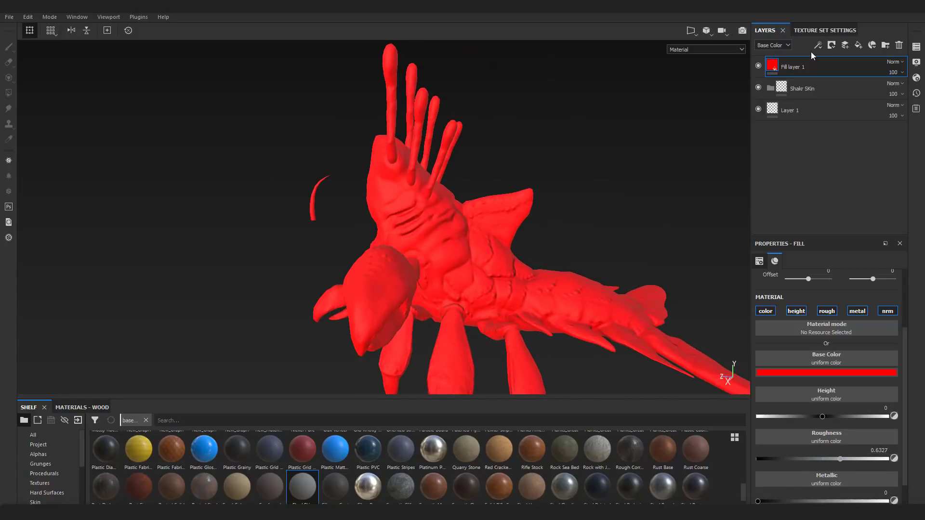
{"action": "left_click_drag", "start_coordinate": [776, 67], "coordinate": [792, 85]}
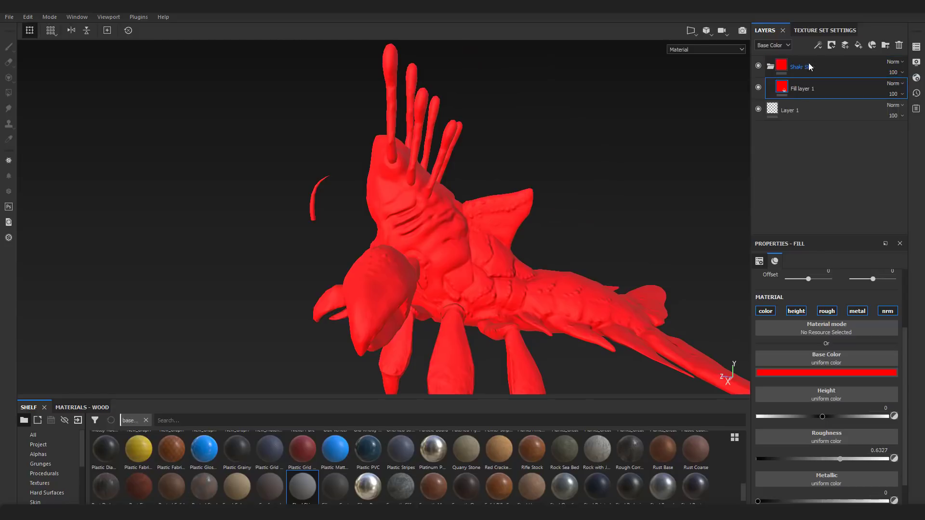
Create another folder above the Shakr SKin folder and name it "Carapaice".
{"action": "left_click", "coordinate": [839, 63]}
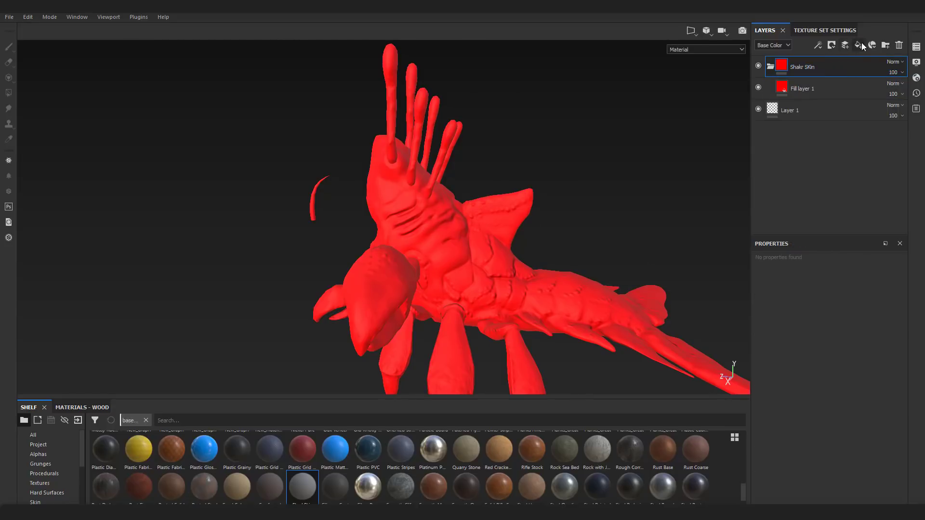
{"action": "left_click", "coordinate": [886, 45]}
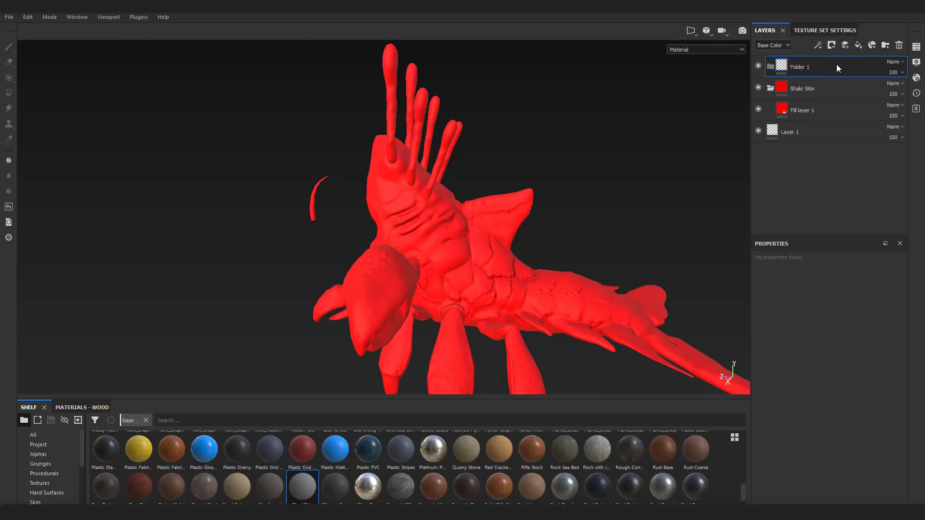
{"action": "double_click", "coordinate": [805, 70]}
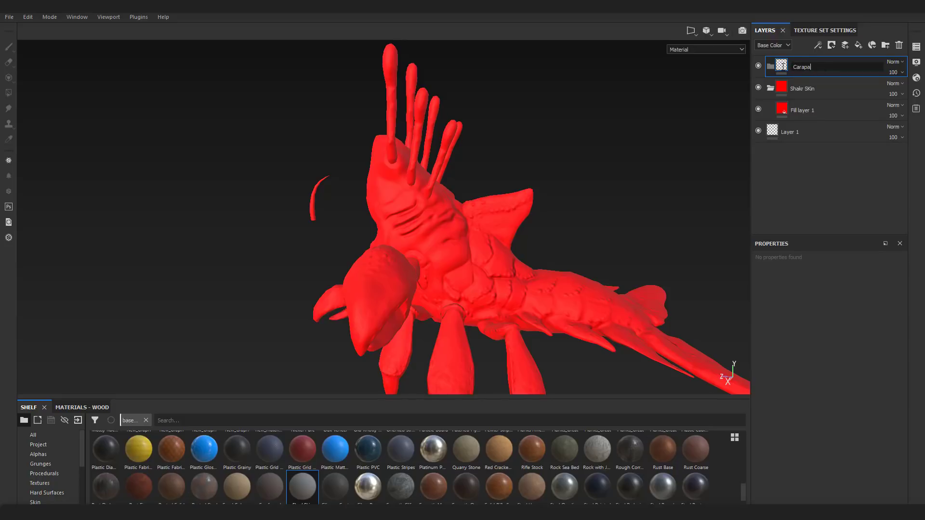
{"action": "type", "text": "Carapaice"}
{"action": "key", "text": "Return"}
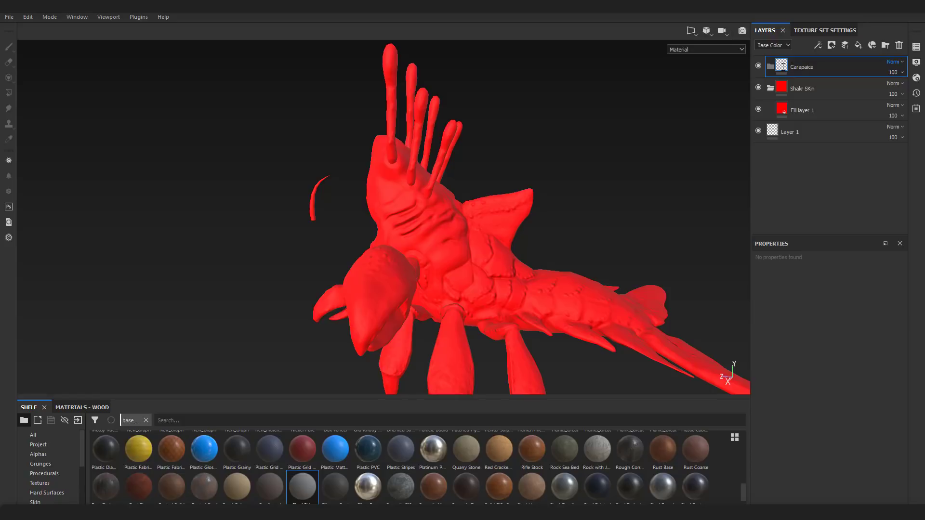
Add a fill layer with a violet-blue base color (0.096, 0.000, 1.000) and move it into the Carapaice folder.
{"action": "left_click", "coordinate": [858, 45]}
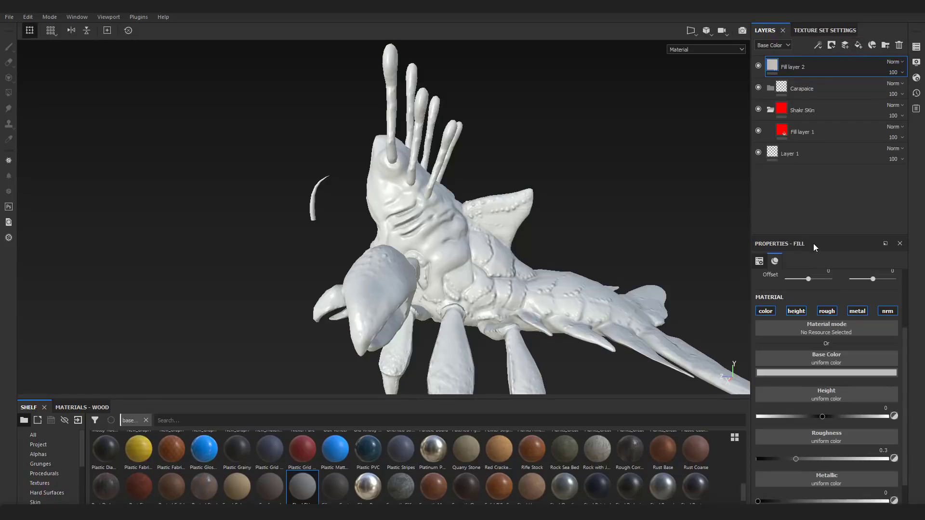
{"action": "left_click", "coordinate": [800, 371]}
{"action": "left_click", "coordinate": [904, 385]}
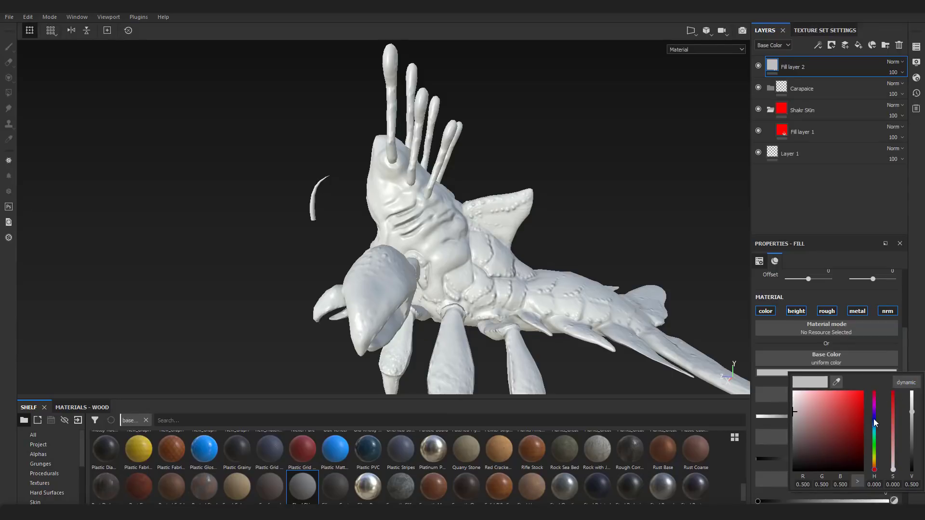
{"action": "left_click", "coordinate": [873, 417]}
{"action": "left_click_drag", "start_coordinate": [857, 416], "coordinate": [878, 373]}
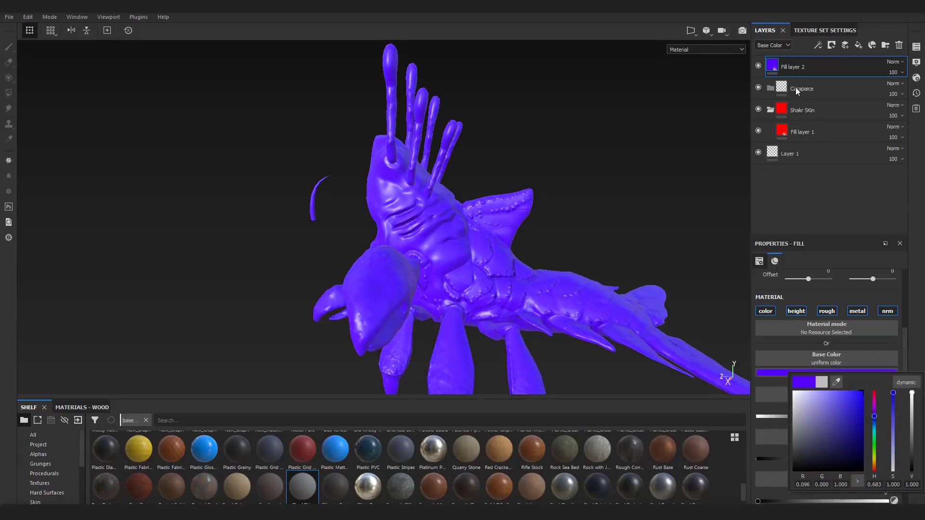
{"action": "left_click_drag", "start_coordinate": [773, 69], "coordinate": [790, 89]}
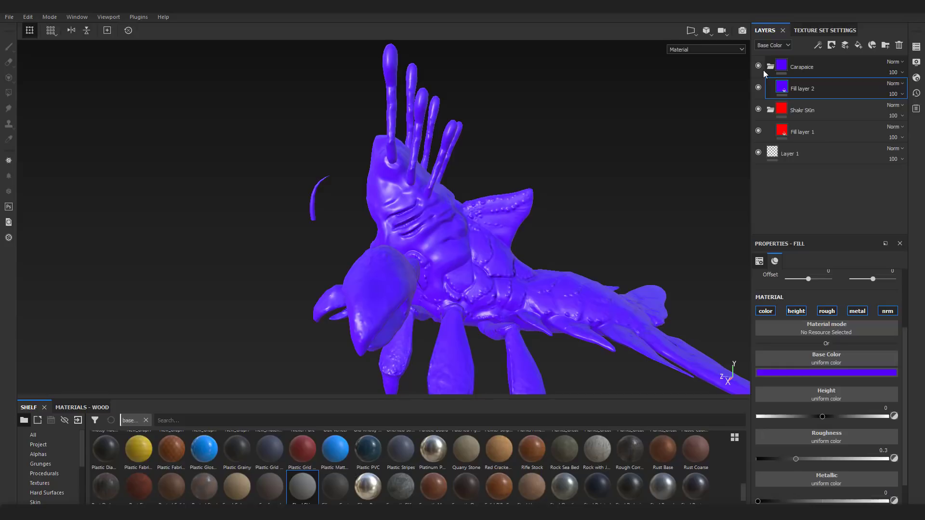
{"action": "left_click_drag", "start_coordinate": [580, 209], "coordinate": [602, 210], "text": "alt"}
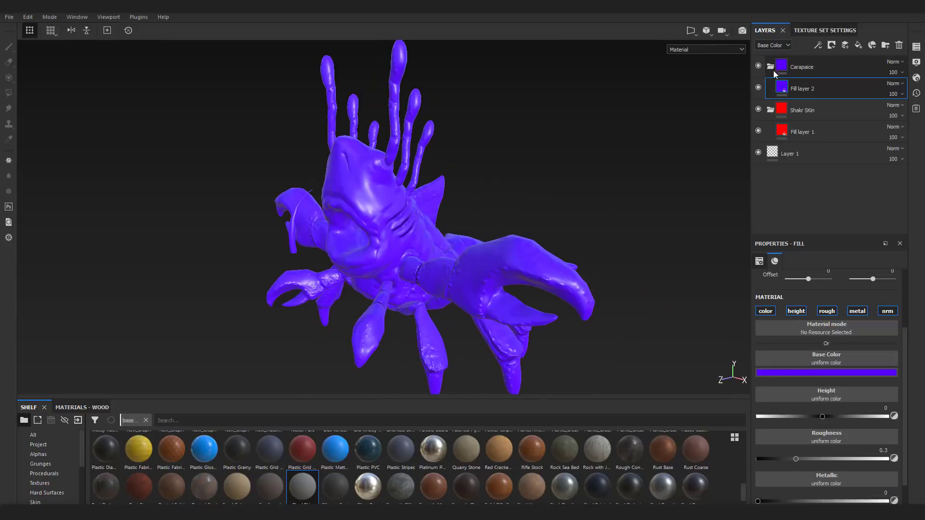
{"action": "left_click_drag", "start_coordinate": [578, 167], "coordinate": [547, 186], "text": "alt"}
{"action": "scroll", "coordinate": [546, 183], "scroll_direction": "down", "scroll_amount": 1}
{"action": "scroll", "coordinate": [547, 182], "scroll_direction": "up", "scroll_amount": 3}
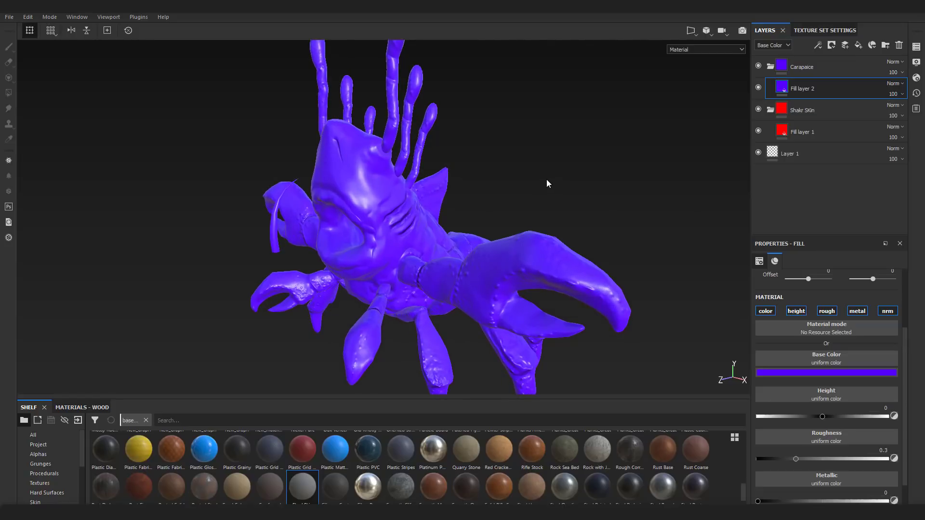
{"action": "left_click", "coordinate": [546, 179]}
{"action": "left_click_drag", "start_coordinate": [609, 157], "coordinate": [684, 103], "text": "alt"}
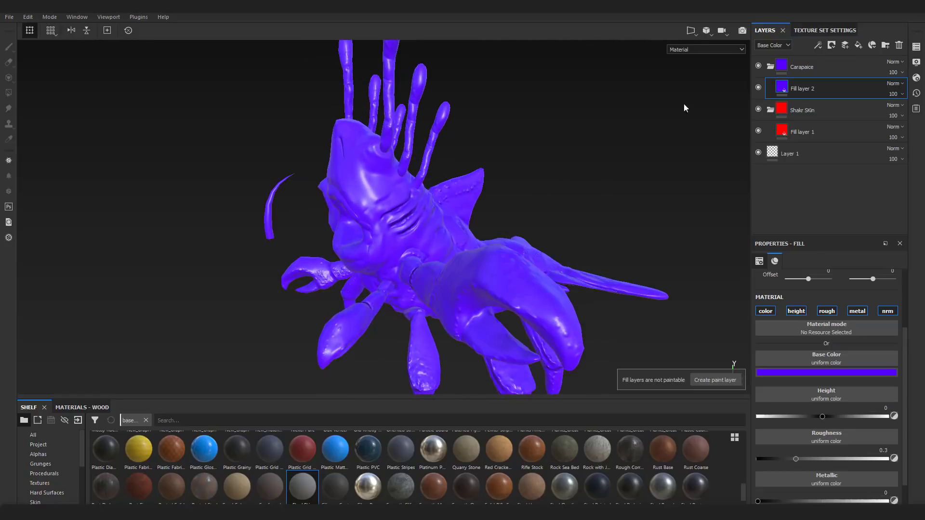
Add a black mask to the Carapaice folder.
{"action": "double_click", "coordinate": [802, 68]}
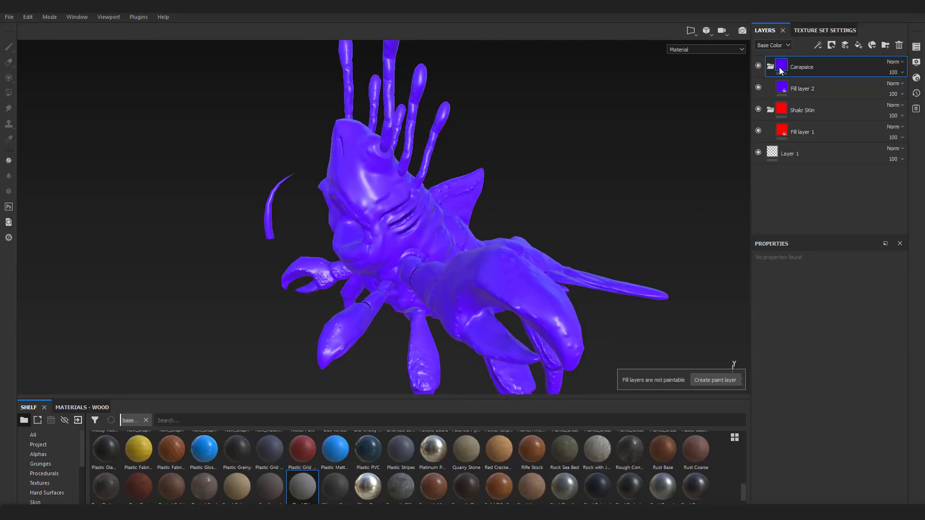
{"action": "right_click", "coordinate": [782, 70]}
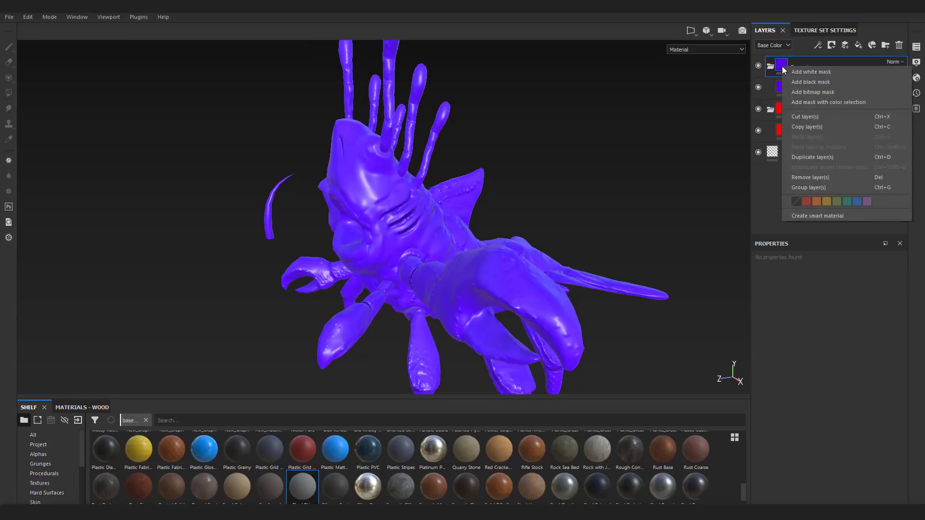
{"action": "left_click", "coordinate": [802, 82]}
Paint white on the Carapaice mask with the brush to reveal the material on the tail, tail fins and dorsal fin.
{"action": "mouse_move", "coordinate": [737, 108]}
{"action": "left_mouse_down", "text": "alt"}
{"action": "mouse_move", "coordinate": [603, 159]}
{"action": "mouse_move", "coordinate": [657, 200]}
{"action": "left_mouse_up", "text": "alt"}
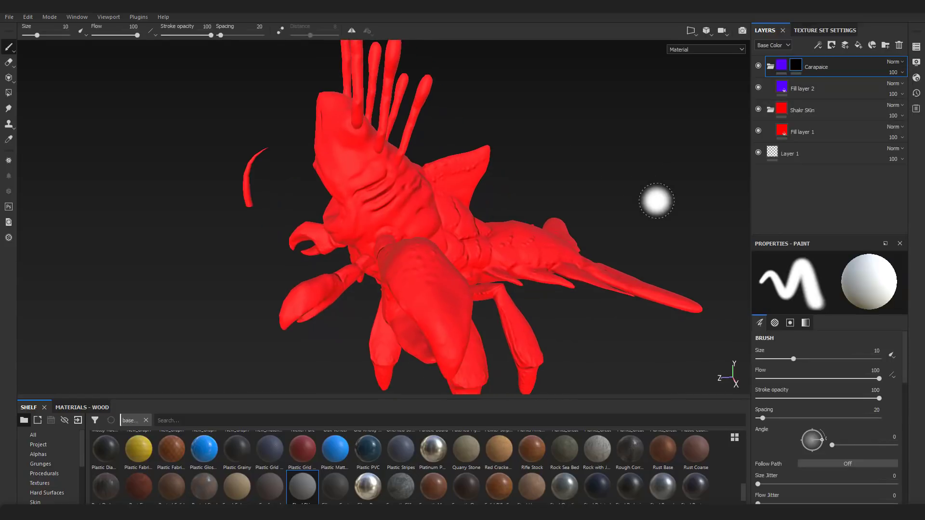
{"action": "mouse_move", "coordinate": [364, 224]}
{"action": "left_mouse_down"}
{"action": "mouse_move", "coordinate": [510, 207]}
{"action": "mouse_move", "coordinate": [487, 270]}
{"action": "left_mouse_up"}
{"action": "key", "text": "ctrl+z"}
{"action": "left_click_drag", "start_coordinate": [434, 179], "coordinate": [525, 163]}
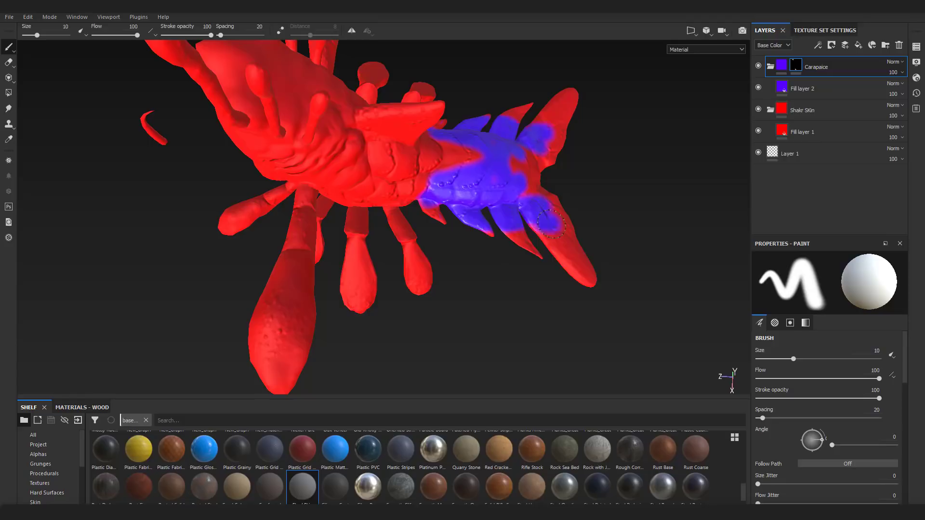
{"action": "left_click_drag", "start_coordinate": [540, 222], "coordinate": [581, 264]}
{"action": "mouse_move", "coordinate": [554, 159]}
{"action": "left_mouse_down"}
{"action": "mouse_move", "coordinate": [544, 124]}
{"action": "mouse_move", "coordinate": [578, 159]}
{"action": "left_mouse_up"}
{"action": "mouse_move", "coordinate": [407, 151]}
{"action": "left_mouse_down"}
{"action": "mouse_move", "coordinate": [402, 200]}
{"action": "mouse_move", "coordinate": [434, 79]}
{"action": "left_mouse_up"}
{"action": "left_click", "coordinate": [628, 276]}
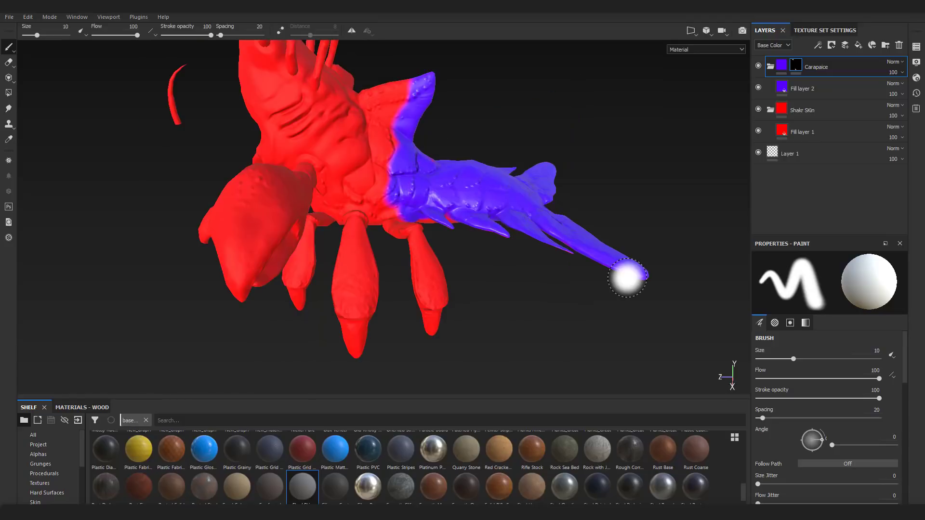
{"action": "left_click_drag", "start_coordinate": [628, 276], "coordinate": [578, 159], "text": "alt"}
{"action": "mouse_move", "coordinate": [447, 188]}
{"action": "left_mouse_down"}
{"action": "mouse_move", "coordinate": [562, 169]}
{"action": "mouse_move", "coordinate": [655, 120]}
{"action": "left_mouse_up"}
{"action": "left_click_drag", "start_coordinate": [568, 193], "coordinate": [458, 331], "text": "alt"}
{"action": "left_click_drag", "start_coordinate": [324, 147], "coordinate": [397, 188], "text": "alt"}
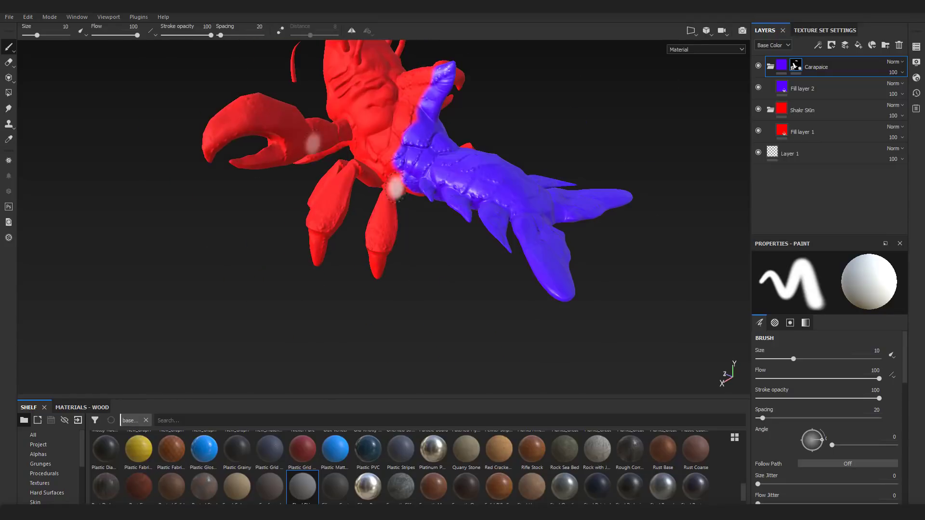
Use rectangular Polygon Fill selections on the Carapaice mask to cover the legs and claws.
{"action": "left_click", "coordinate": [9, 93]}
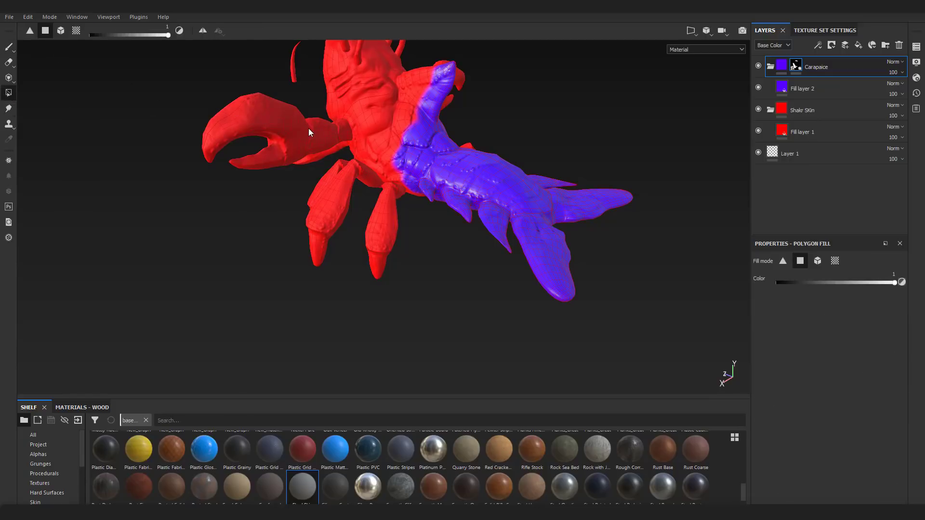
{"action": "scroll", "coordinate": [395, 180], "scroll_direction": "down", "scroll_amount": 1}
{"action": "scroll", "coordinate": [395, 180], "scroll_direction": "up", "scroll_amount": 5}
{"action": "left_click_drag", "start_coordinate": [245, 212], "coordinate": [456, 313]}
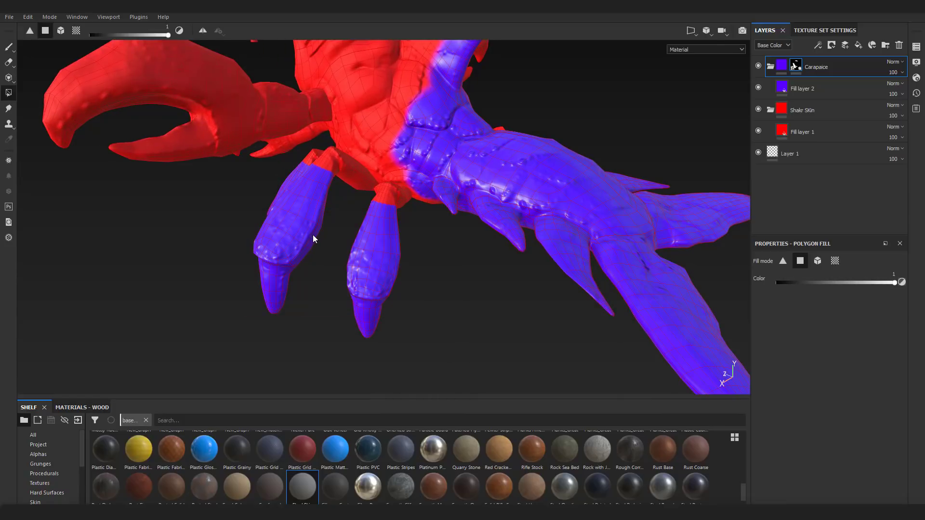
{"action": "left_click_drag", "start_coordinate": [313, 238], "coordinate": [209, 142], "text": "alt"}
{"action": "left_click_drag", "start_coordinate": [157, 66], "coordinate": [395, 250]}
{"action": "mouse_move", "coordinate": [262, 209]}
{"action": "left_mouse_down", "text": "alt"}
{"action": "mouse_move", "coordinate": [497, 194]}
{"action": "mouse_move", "coordinate": [219, 318]}
{"action": "mouse_move", "coordinate": [453, 279]}
{"action": "mouse_move", "coordinate": [385, 270]}
{"action": "left_mouse_up", "text": "alt"}
{"action": "left_click_drag", "start_coordinate": [380, 105], "coordinate": [567, 320]}
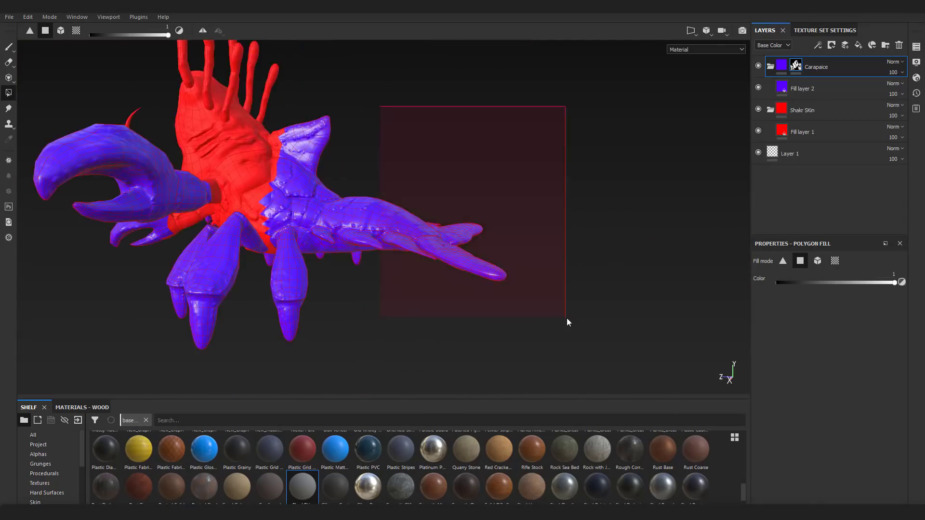
{"action": "left_click_drag", "start_coordinate": [482, 260], "coordinate": [366, 174], "text": "alt"}
Paint the rest of the armored body behind the head into the Carapaice mask, reducing the brush size to 3.85.
{"action": "left_click", "coordinate": [9, 48]}
{"action": "scroll", "coordinate": [347, 207], "scroll_direction": "up", "scroll_amount": 5}
{"action": "mouse_move", "coordinate": [317, 212]}
{"action": "left_mouse_down"}
{"action": "mouse_move", "coordinate": [341, 147]}
{"action": "mouse_move", "coordinate": [367, 175]}
{"action": "mouse_move", "coordinate": [299, 190]}
{"action": "mouse_move", "coordinate": [458, 275]}
{"action": "mouse_move", "coordinate": [287, 241]}
{"action": "mouse_move", "coordinate": [434, 206]}
{"action": "mouse_move", "coordinate": [424, 226]}
{"action": "mouse_move", "coordinate": [393, 207]}
{"action": "mouse_move", "coordinate": [433, 256]}
{"action": "left_mouse_up"}
{"action": "left_click_drag", "start_coordinate": [346, 274], "coordinate": [188, 284]}
{"action": "mouse_move", "coordinate": [349, 185]}
{"action": "left_mouse_down"}
{"action": "mouse_move", "coordinate": [368, 205]}
{"action": "mouse_move", "coordinate": [483, 215]}
{"action": "mouse_move", "coordinate": [404, 234]}
{"action": "mouse_move", "coordinate": [392, 149]}
{"action": "left_mouse_up"}
{"action": "right_click_drag", "start_coordinate": [392, 149], "coordinate": [366, 149], "text": "ctrl"}
{"action": "mouse_move", "coordinate": [292, 253]}
{"action": "left_mouse_down"}
{"action": "mouse_move", "coordinate": [321, 201]}
{"action": "mouse_move", "coordinate": [419, 226]}
{"action": "left_mouse_up"}
{"action": "left_click_drag", "start_coordinate": [333, 197], "coordinate": [462, 183], "text": "alt"}
{"action": "left_click_drag", "start_coordinate": [241, 256], "coordinate": [385, 221]}
{"action": "scroll", "coordinate": [396, 221], "scroll_direction": "down", "scroll_amount": 5}
{"action": "left_click_drag", "start_coordinate": [472, 214], "coordinate": [386, 212], "text": "alt"}
Set the brush grayscale to 0 and clean up the carapace edge where the head meets the body and dorsal fin.
{"action": "left_click", "coordinate": [806, 323]}
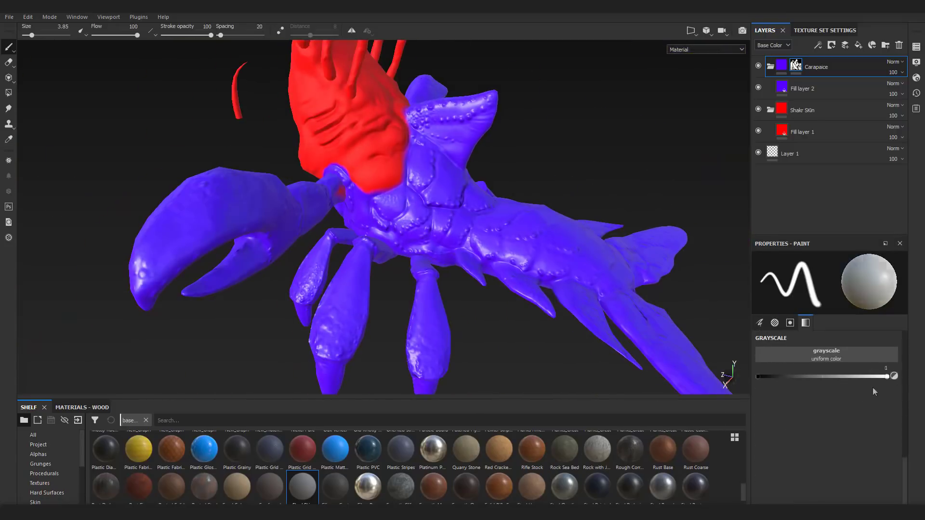
{"action": "left_click_drag", "start_coordinate": [888, 378], "coordinate": [728, 376]}
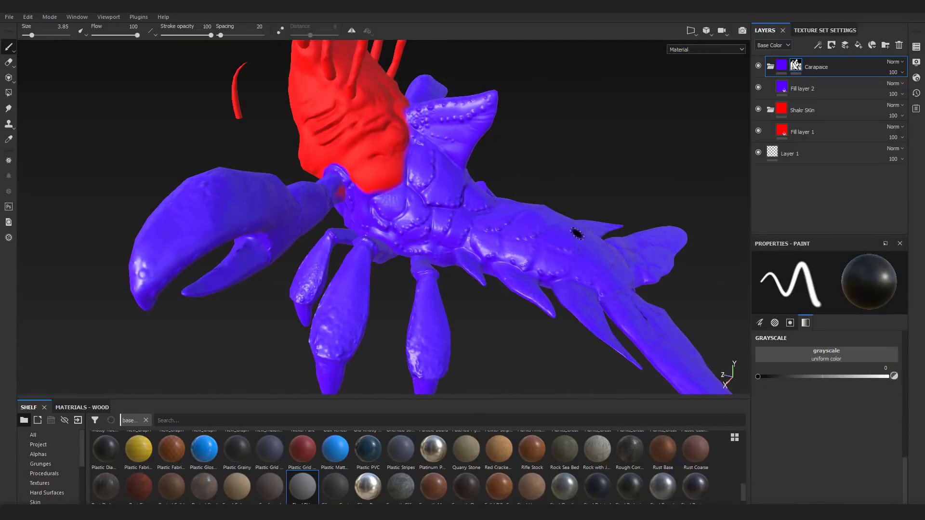
{"action": "middle_click_drag", "start_coordinate": [511, 219], "coordinate": [539, 270], "text": "alt"}
{"action": "scroll", "coordinate": [536, 272], "scroll_direction": "up", "scroll_amount": 4}
{"action": "scroll", "coordinate": [498, 262], "scroll_direction": "up", "scroll_amount": 1}
{"action": "middle_click_drag", "start_coordinate": [591, 292], "coordinate": [597, 289], "text": "alt"}
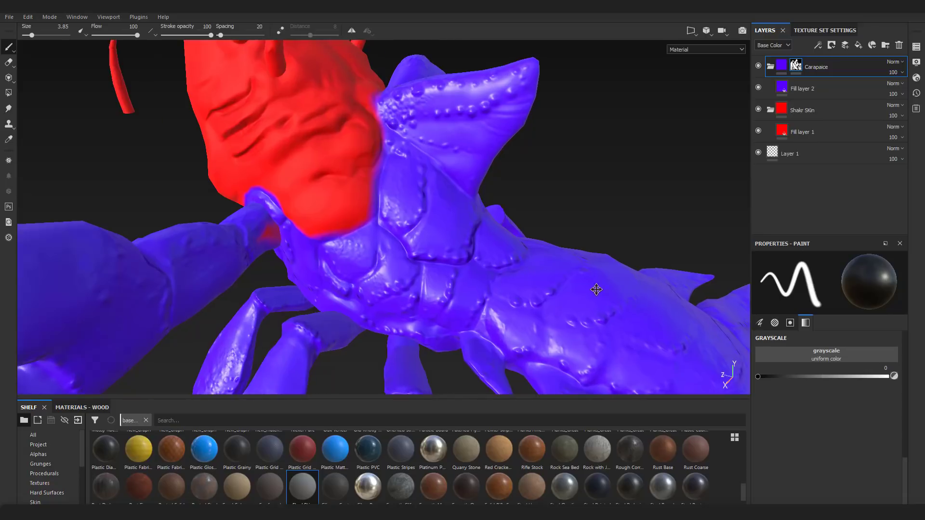
{"action": "scroll", "coordinate": [431, 250], "scroll_direction": "up", "scroll_amount": 2}
{"action": "middle_click_drag", "start_coordinate": [430, 250], "coordinate": [464, 280], "text": "alt"}
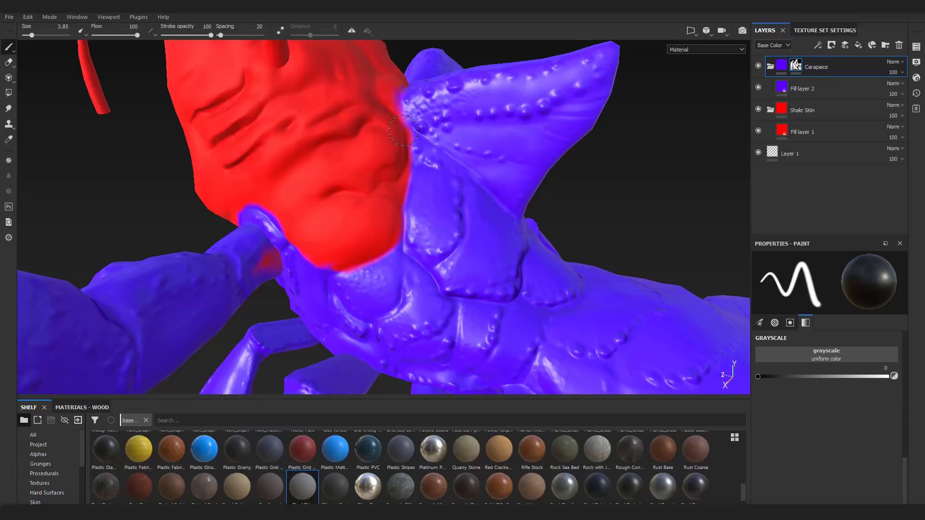
{"action": "left_click_drag", "start_coordinate": [398, 120], "coordinate": [309, 278], "text": "alt"}
Set the brush grayscale to 1 and paint over the missed patch at the large claw's shoulder joint.
{"action": "left_click_drag", "start_coordinate": [757, 377], "coordinate": [901, 380]}
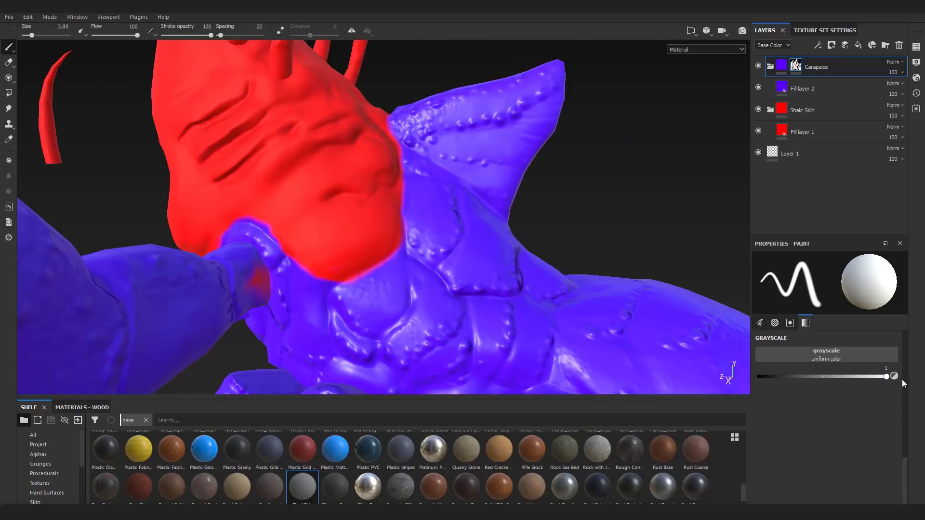
{"action": "left_click_drag", "start_coordinate": [264, 272], "coordinate": [255, 294]}
{"action": "mouse_move", "coordinate": [270, 289]}
{"action": "left_mouse_down", "text": "alt"}
{"action": "mouse_move", "coordinate": [339, 270]}
{"action": "mouse_move", "coordinate": [281, 209]}
{"action": "left_mouse_up", "text": "alt"}
Switch back to black and refine the shark skin boundary around the claw's shoulder joint.
{"action": "key", "text": "x"}
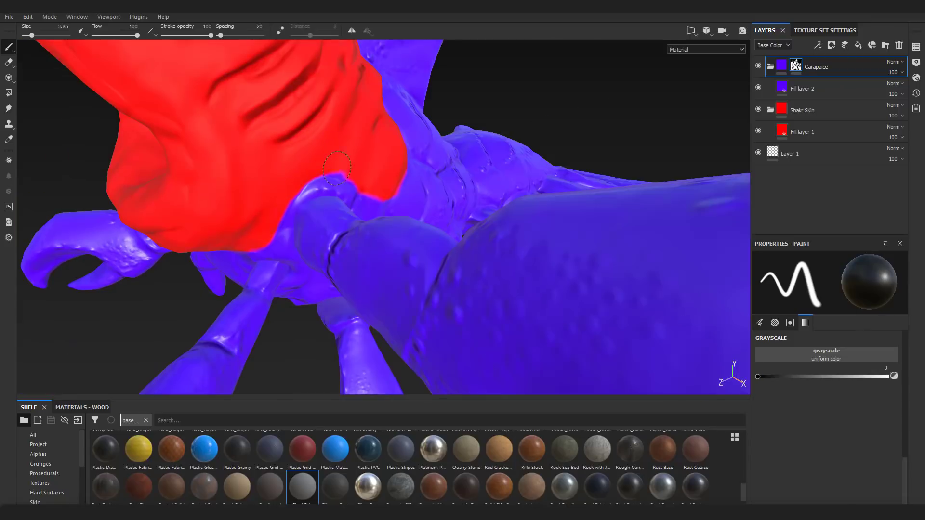
{"action": "mouse_move", "coordinate": [336, 167]}
{"action": "left_mouse_down", "text": "alt"}
{"action": "mouse_move", "coordinate": [362, 206]}
{"action": "mouse_move", "coordinate": [354, 296]}
{"action": "mouse_move", "coordinate": [357, 263]}
{"action": "mouse_move", "coordinate": [399, 226]}
{"action": "mouse_move", "coordinate": [386, 295]}
{"action": "left_mouse_up", "text": "alt"}
{"action": "mouse_move", "coordinate": [385, 270]}
{"action": "left_mouse_down", "text": "alt"}
{"action": "mouse_move", "coordinate": [372, 196]}
{"action": "mouse_move", "coordinate": [463, 216]}
{"action": "mouse_move", "coordinate": [308, 227]}
{"action": "left_mouse_up", "text": "alt"}
{"action": "middle_click_drag", "start_coordinate": [309, 227], "coordinate": [183, 231], "text": "alt"}
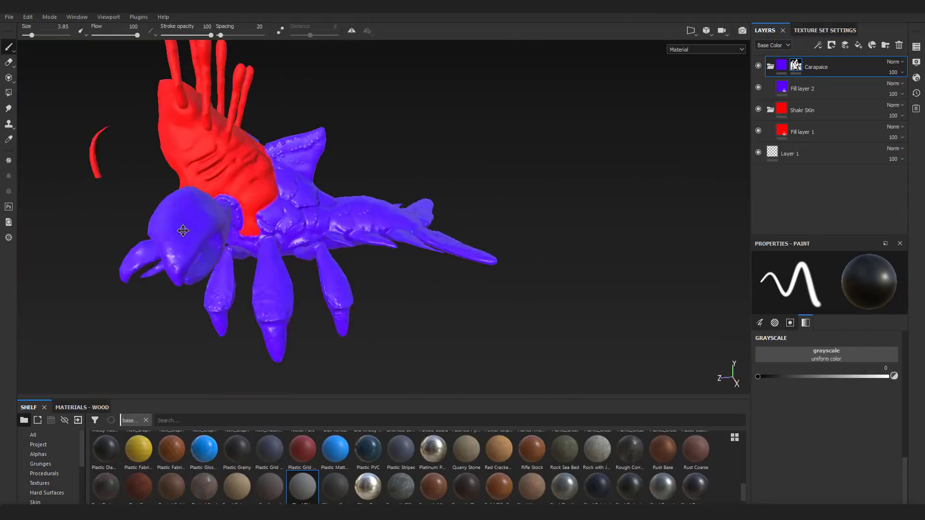
{"action": "left_click_drag", "start_coordinate": [184, 230], "coordinate": [337, 190], "text": "alt"}
Fill the head stalks into the Carapaice mask with Polygon Fill, using mesh fill mode to cover the stalk bases.
{"action": "key", "text": "x"}
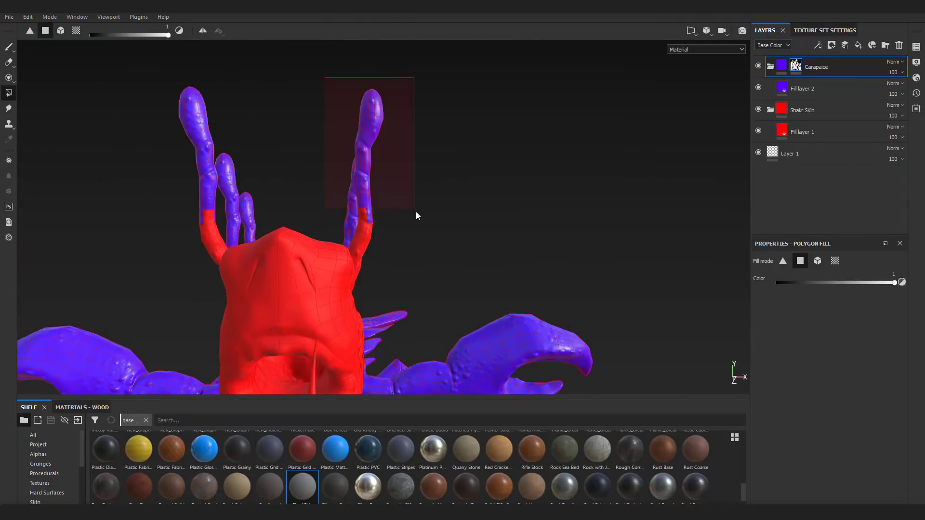
{"action": "left_click_drag", "start_coordinate": [416, 213], "coordinate": [417, 214]}
{"action": "left_click_drag", "start_coordinate": [395, 212], "coordinate": [389, 249], "text": "alt"}
{"action": "left_click_drag", "start_coordinate": [388, 231], "coordinate": [290, 212], "text": "alt"}
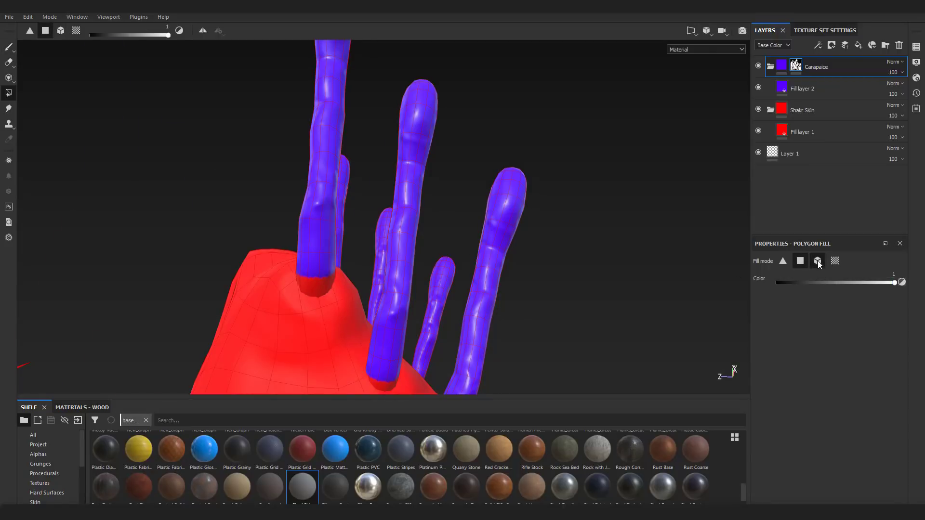
{"action": "left_click", "coordinate": [320, 287]}
{"action": "left_click_drag", "start_coordinate": [320, 288], "coordinate": [414, 270], "text": "alt"}
{"action": "scroll", "coordinate": [435, 363], "scroll_direction": "down", "scroll_amount": 5}
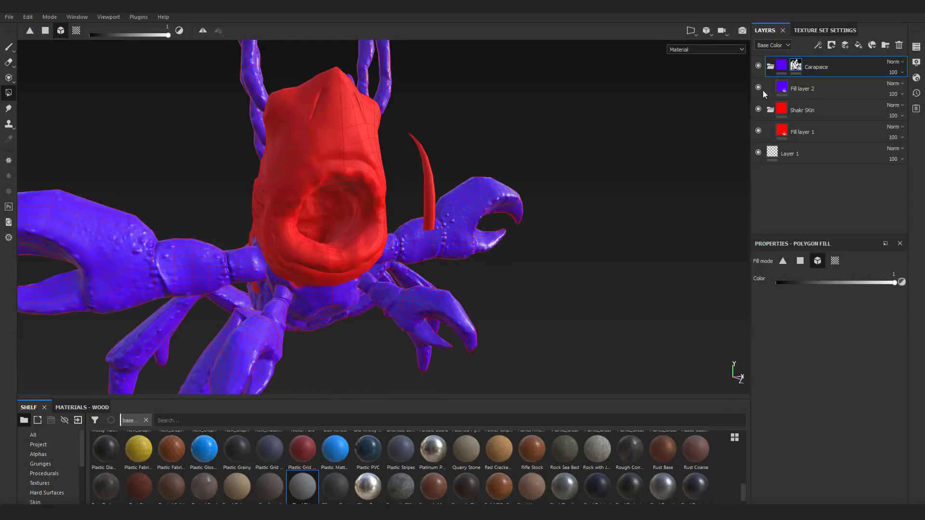
Add a Blur filter to the Carapaice mask and adjust its intensity to a slight softening of the edges.
{"action": "right_click", "coordinate": [794, 64]}
{"action": "left_click", "coordinate": [818, 280]}
{"action": "left_click", "coordinate": [818, 281]}
{"action": "left_click", "coordinate": [790, 318]}
{"action": "left_click_drag", "start_coordinate": [777, 334], "coordinate": [795, 337]}
{"action": "left_click_drag", "start_coordinate": [530, 231], "coordinate": [366, 250], "text": "alt"}
{"action": "scroll", "coordinate": [366, 251], "scroll_direction": "up", "scroll_amount": 5}
{"action": "left_click_drag", "start_coordinate": [795, 338], "coordinate": [771, 338]}
{"action": "scroll", "coordinate": [549, 270], "scroll_direction": "down", "scroll_amount": 5}
{"action": "left_click_drag", "start_coordinate": [549, 270], "coordinate": [675, 241], "text": "alt"}
Collapse the existing material folders and create a new top folder named "Tooth".
{"action": "left_click", "coordinate": [770, 66]}
{"action": "left_click", "coordinate": [771, 99]}
{"action": "left_click_drag", "start_coordinate": [530, 193], "coordinate": [684, 193], "text": "alt"}
{"action": "left_click", "coordinate": [885, 45]}
{"action": "double_click", "coordinate": [811, 72]}
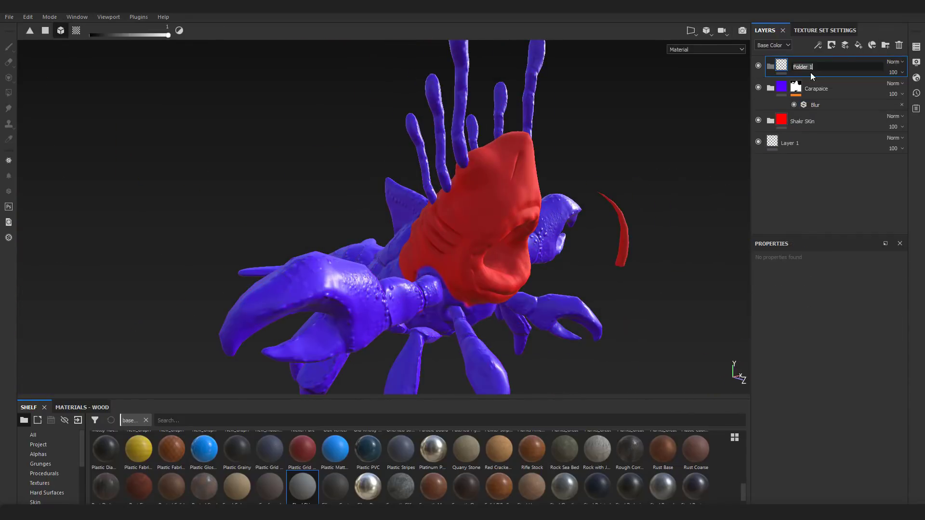
{"action": "type", "text": "Tooth"}
{"action": "key", "text": "Return"}
Add a fill layer with a bright yellow-green base color inside the Tooth folder.
{"action": "left_click", "coordinate": [859, 46]}
{"action": "left_click_drag", "start_coordinate": [839, 64], "coordinate": [829, 89]}
{"action": "left_click", "coordinate": [827, 373]}
{"action": "left_click", "coordinate": [862, 395]}
Add a black mask to the Tooth folder and fill the separate curved tooth mesh into it with Polygon Fill.
{"action": "right_click", "coordinate": [786, 66]}
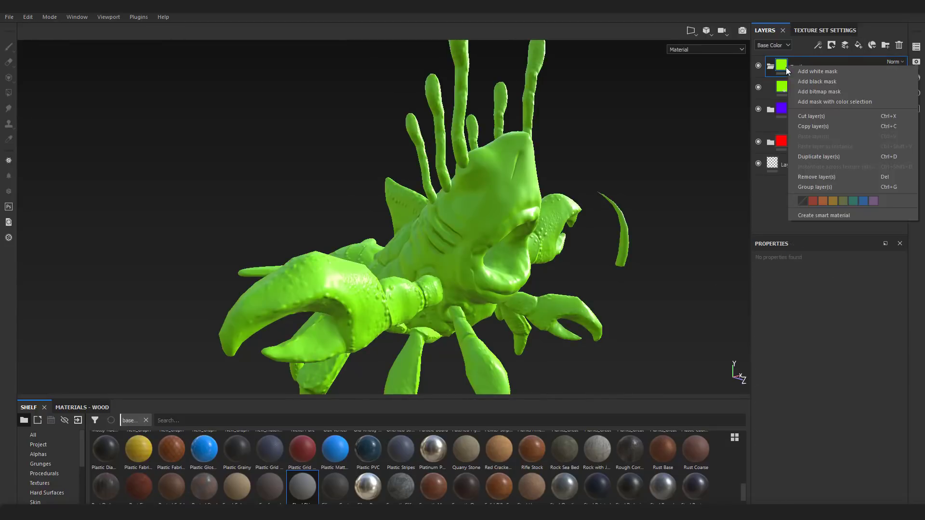
{"action": "left_click", "coordinate": [816, 82]}
{"action": "left_click_drag", "start_coordinate": [602, 173], "coordinate": [723, 161], "text": "alt"}
{"action": "left_click", "coordinate": [641, 202]}
{"action": "left_click_drag", "start_coordinate": [622, 241], "coordinate": [328, 250], "text": "alt"}
Collapse the Tooth folder and create another folder above it named "Gums".
{"action": "left_click", "coordinate": [771, 66]}
{"action": "left_click", "coordinate": [886, 45]}
{"action": "double_click", "coordinate": [804, 68]}
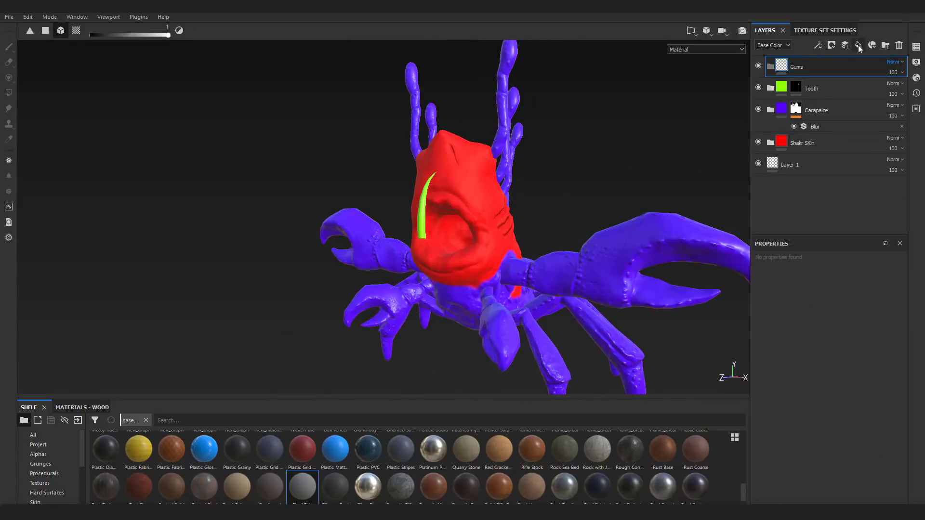
Add a magenta fill layer inside the Gums folder and give the folder a black mask.
{"action": "left_click", "coordinate": [858, 45]}
{"action": "left_click_drag", "start_coordinate": [819, 66], "coordinate": [814, 89]}
{"action": "left_click", "coordinate": [826, 373]}
{"action": "left_click", "coordinate": [862, 395]}
{"action": "right_click", "coordinate": [791, 67]}
{"action": "left_click", "coordinate": [815, 79]}
Fill the first gum areas on both sides of the upper mouth with Polygon Fill in triangle mode.
{"action": "left_click_drag", "start_coordinate": [538, 250], "coordinate": [641, 241], "text": "alt"}
{"action": "scroll", "coordinate": [405, 195], "scroll_direction": "up", "scroll_amount": 5}
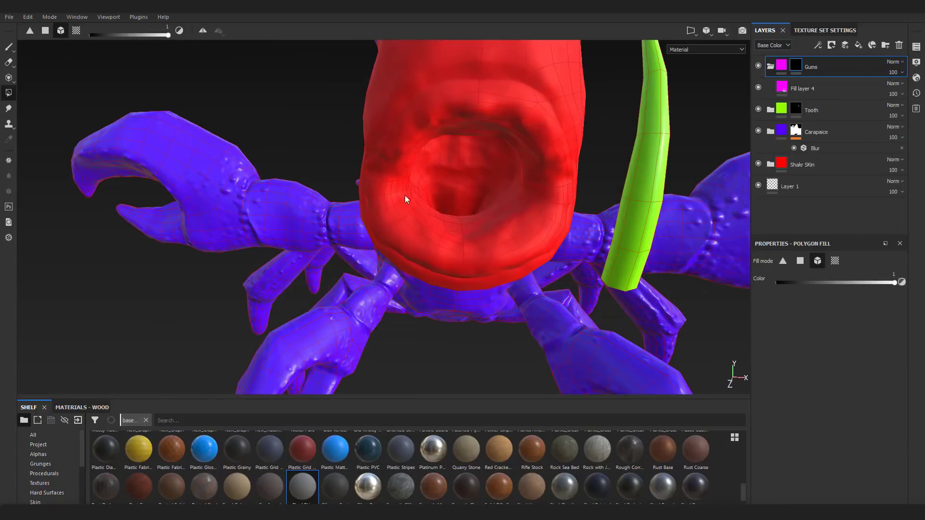
{"action": "left_click", "coordinate": [30, 31]}
{"action": "mouse_move", "coordinate": [508, 100]}
{"action": "left_mouse_down"}
{"action": "mouse_move", "coordinate": [432, 198]}
{"action": "mouse_move", "coordinate": [518, 178]}
{"action": "left_mouse_up"}
{"action": "mouse_move", "coordinate": [518, 193]}
{"action": "left_mouse_down"}
{"action": "mouse_move", "coordinate": [531, 178]}
{"action": "mouse_move", "coordinate": [424, 183]}
{"action": "left_mouse_up"}
Paint the Gums mask by brush along the upper rim of the mouth and into its inner surface.
{"action": "left_click", "coordinate": [9, 47]}
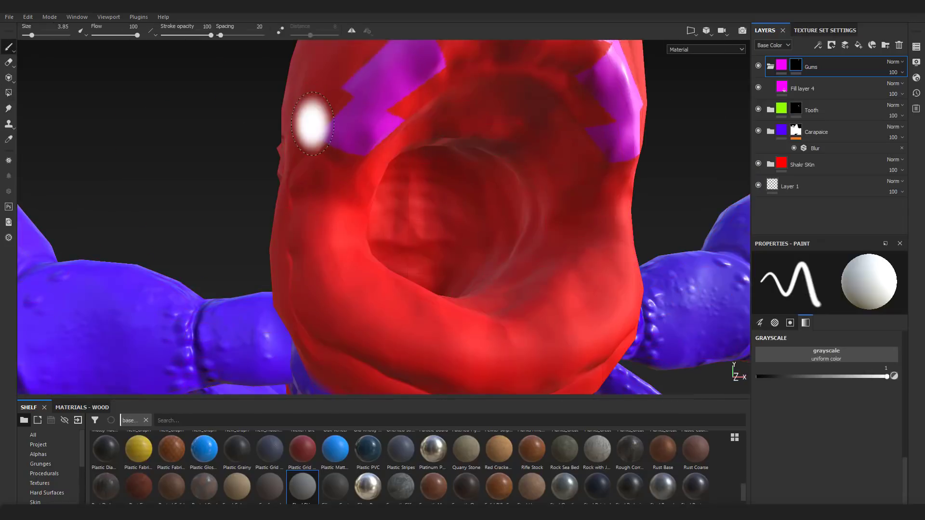
{"action": "left_click_drag", "start_coordinate": [312, 124], "coordinate": [424, 144], "text": "alt"}
{"action": "mouse_move", "coordinate": [462, 221]}
{"action": "left_mouse_down"}
{"action": "mouse_move", "coordinate": [470, 174]}
{"action": "mouse_move", "coordinate": [542, 87]}
{"action": "left_mouse_up"}
{"action": "key", "text": "x"}
{"action": "left_click_drag", "start_coordinate": [514, 115], "coordinate": [505, 159], "text": "alt"}
{"action": "scroll", "coordinate": [506, 159], "scroll_direction": "down", "scroll_amount": 2}
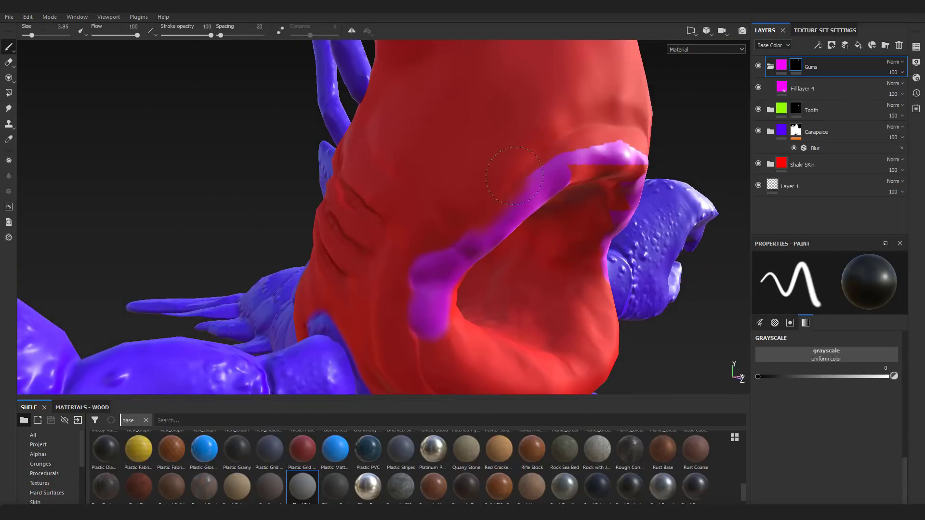
{"action": "key", "text": "x"}
{"action": "left_click_drag", "start_coordinate": [499, 223], "coordinate": [621, 156]}
{"action": "left_click_drag", "start_coordinate": [695, 120], "coordinate": [602, 121], "text": "alt"}
{"action": "mouse_move", "coordinate": [375, 226]}
{"action": "left_mouse_down"}
{"action": "mouse_move", "coordinate": [492, 217]}
{"action": "mouse_move", "coordinate": [412, 212]}
{"action": "left_mouse_up"}
{"action": "left_click_drag", "start_coordinate": [643, 112], "coordinate": [689, 97], "text": "alt"}
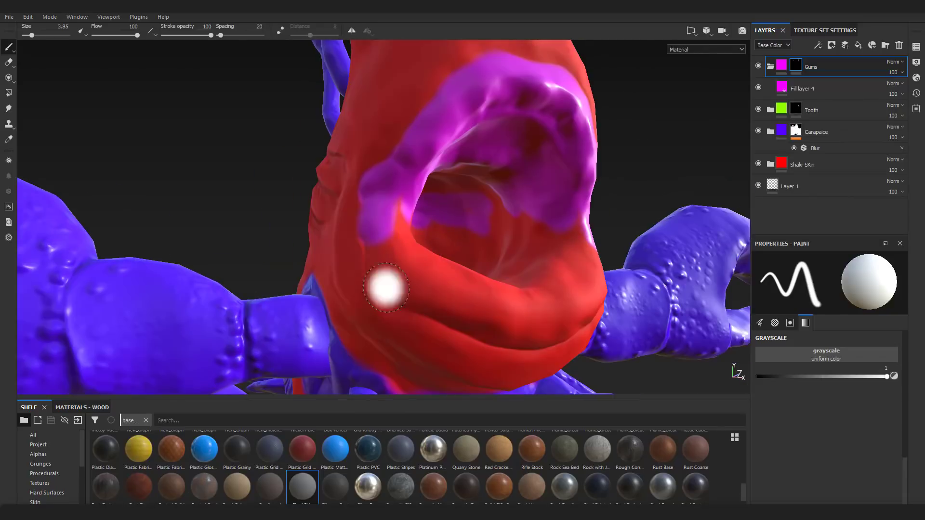
Extend the Gums mask over the mouth corners and inner walls, adjusting the brush size to 6.55.
{"action": "left_click_drag", "start_coordinate": [386, 285], "coordinate": [419, 265]}
{"action": "mouse_move", "coordinate": [419, 231]}
{"action": "left_mouse_down"}
{"action": "mouse_move", "coordinate": [439, 183]}
{"action": "mouse_move", "coordinate": [433, 198]}
{"action": "left_mouse_up"}
{"action": "left_click_drag", "start_coordinate": [390, 207], "coordinate": [448, 227]}
{"action": "right_click_drag", "start_coordinate": [462, 210], "coordinate": [481, 209], "text": "ctrl"}
{"action": "left_click_drag", "start_coordinate": [477, 212], "coordinate": [419, 203]}
{"action": "key", "text": "ctrl+z"}
{"action": "right_click_drag", "start_coordinate": [443, 207], "coordinate": [429, 207], "text": "ctrl"}
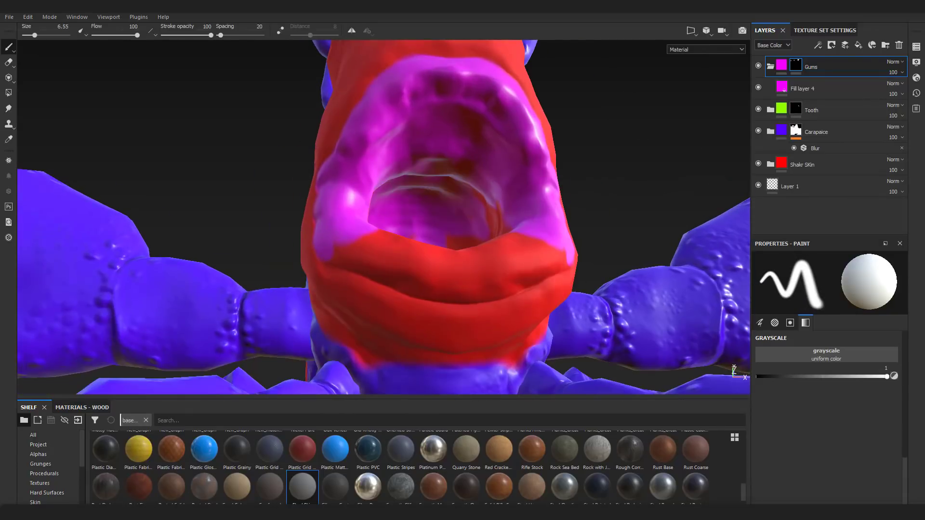
Set the brush alignment to UV and paint the lower gums and remaining mouth interior, reducing the brush size to 3.11.
{"action": "scroll", "coordinate": [822, 385], "scroll_direction": "up", "scroll_amount": 6}
{"action": "left_click", "coordinate": [822, 383]}
{"action": "left_click", "coordinate": [802, 409]}
{"action": "mouse_move", "coordinate": [463, 215]}
{"action": "left_mouse_down", "text": "alt"}
{"action": "mouse_move", "coordinate": [463, 244]}
{"action": "mouse_move", "coordinate": [442, 278]}
{"action": "mouse_move", "coordinate": [461, 211]}
{"action": "left_mouse_up", "text": "alt"}
{"action": "left_click_drag", "start_coordinate": [377, 249], "coordinate": [458, 262]}
{"action": "mouse_move", "coordinate": [458, 250]}
{"action": "left_mouse_down", "text": "alt"}
{"action": "mouse_move", "coordinate": [458, 284]}
{"action": "mouse_move", "coordinate": [521, 241]}
{"action": "left_mouse_up", "text": "alt"}
{"action": "right_click_drag", "start_coordinate": [445, 196], "coordinate": [423, 196], "text": "ctrl"}
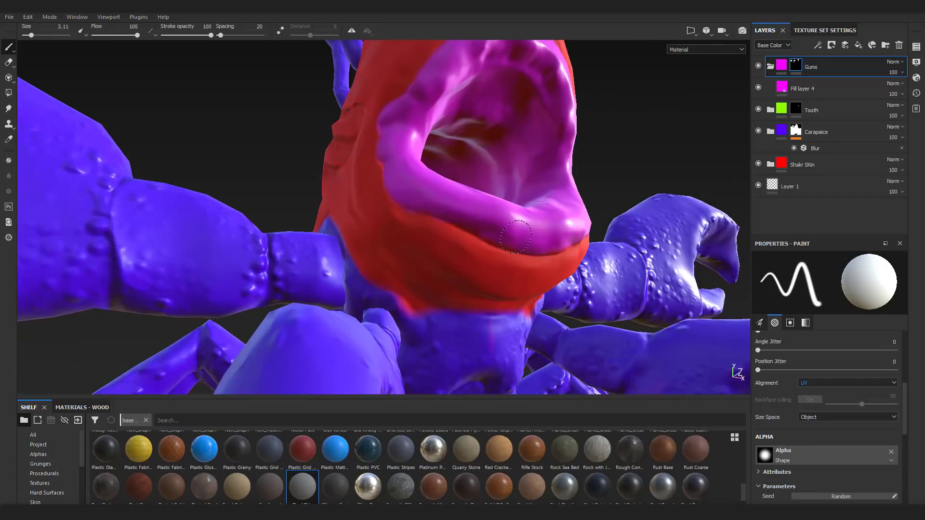
{"action": "mouse_move", "coordinate": [516, 237]}
{"action": "left_mouse_down", "text": "alt"}
{"action": "mouse_move", "coordinate": [564, 183]}
{"action": "mouse_move", "coordinate": [442, 178]}
{"action": "mouse_move", "coordinate": [492, 161]}
{"action": "mouse_move", "coordinate": [503, 166]}
{"action": "left_mouse_up", "text": "alt"}
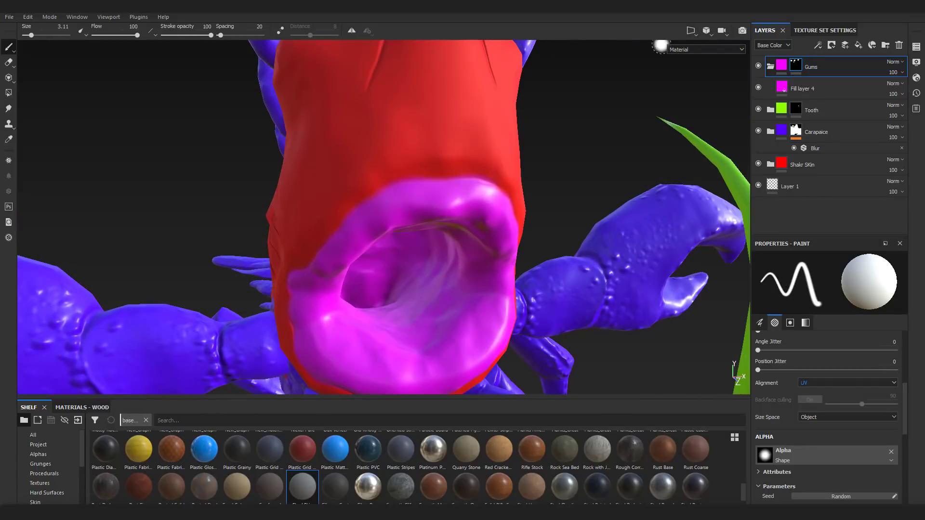
Show the 3D and 2D views side by side and examine the gums coverage on the UV islands and the mouth.
{"action": "left_click", "coordinate": [693, 34]}
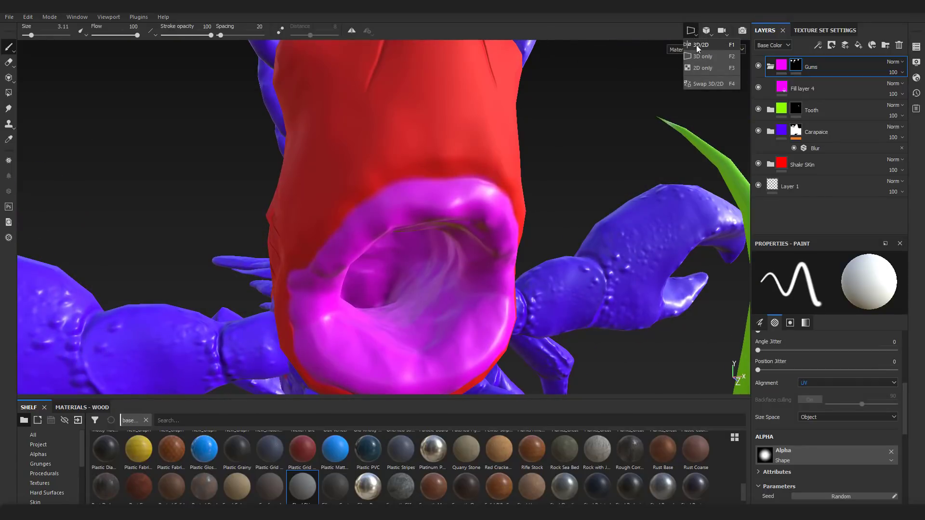
{"action": "left_click", "coordinate": [697, 48]}
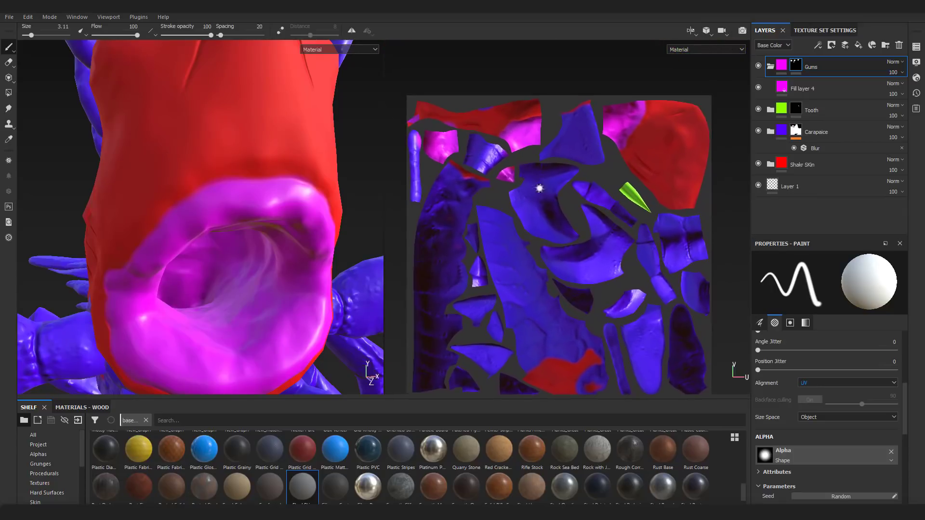
{"action": "scroll", "coordinate": [504, 170], "scroll_direction": "up", "scroll_amount": 5}
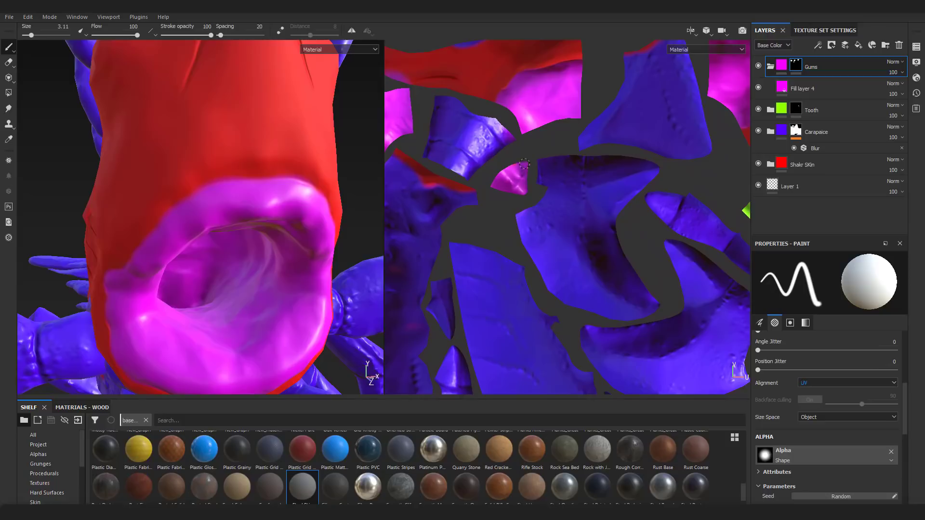
{"action": "middle_click_drag", "start_coordinate": [513, 165], "coordinate": [638, 189], "text": "alt"}
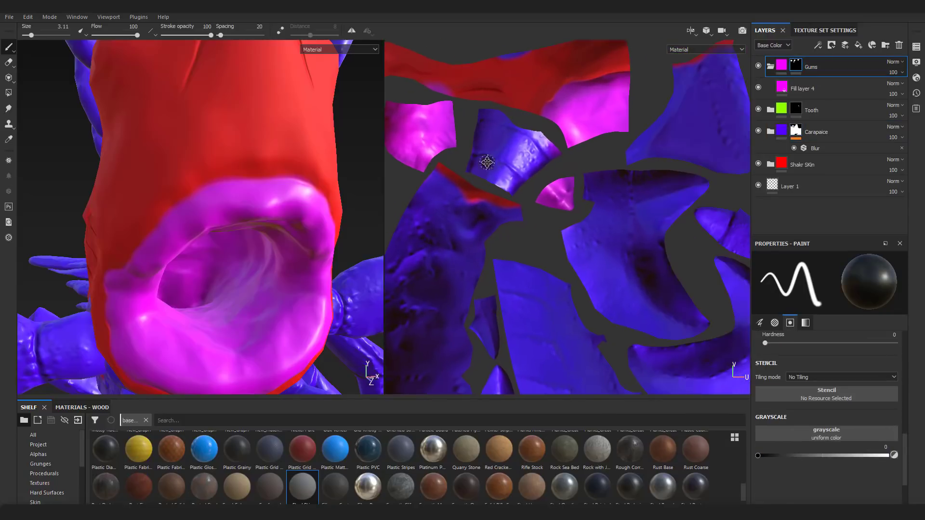
{"action": "mouse_move", "coordinate": [309, 178]}
{"action": "left_mouse_down", "text": "alt"}
{"action": "mouse_move", "coordinate": [226, 183]}
{"action": "mouse_move", "coordinate": [251, 178]}
{"action": "mouse_move", "coordinate": [217, 128]}
{"action": "left_mouse_up", "text": "alt"}
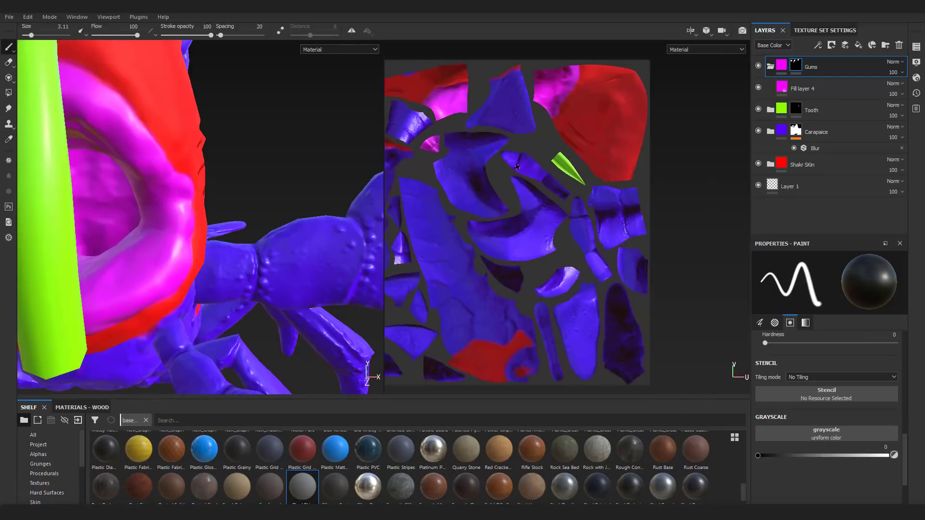
{"action": "mouse_move", "coordinate": [270, 178]}
{"action": "left_mouse_down", "text": "alt"}
{"action": "mouse_move", "coordinate": [297, 174]}
{"action": "mouse_move", "coordinate": [227, 212]}
{"action": "left_mouse_up", "text": "alt"}
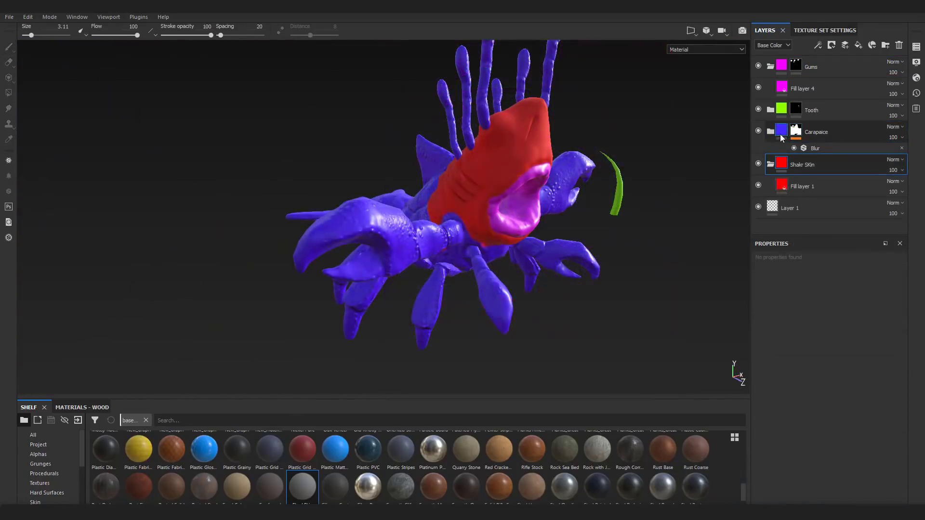
Change the base color of the Carapaice folder's fill layer to orange (1.000, 0.431, 0.000).
{"action": "left_click", "coordinate": [786, 166]}
{"action": "left_click", "coordinate": [799, 371]}
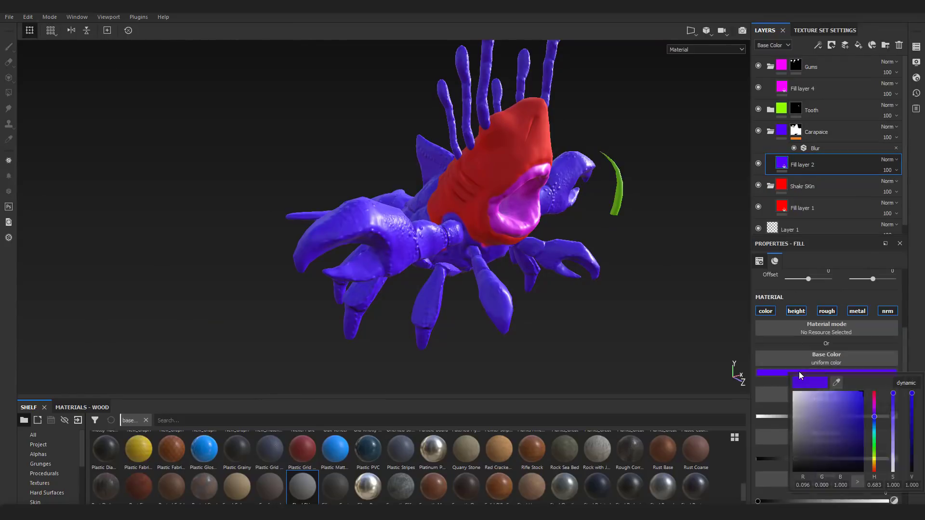
{"action": "left_click_drag", "start_coordinate": [874, 417], "coordinate": [876, 470]}
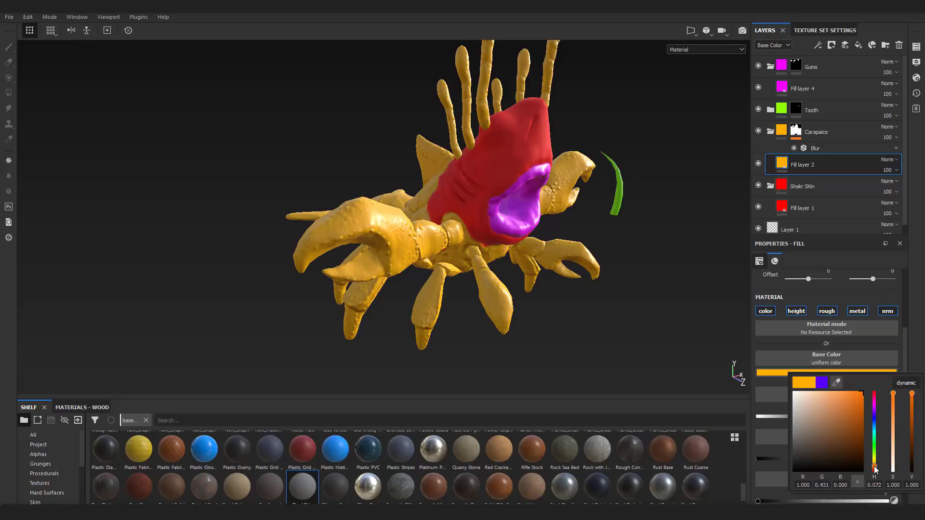
Darken Fill layer 2's base color to (0.715, 0.257, 0.001) and add a fill layer above it with brown base color (0.277, 0.090, 0.000).
{"action": "left_click_drag", "start_coordinate": [864, 447], "coordinate": [861, 402]}
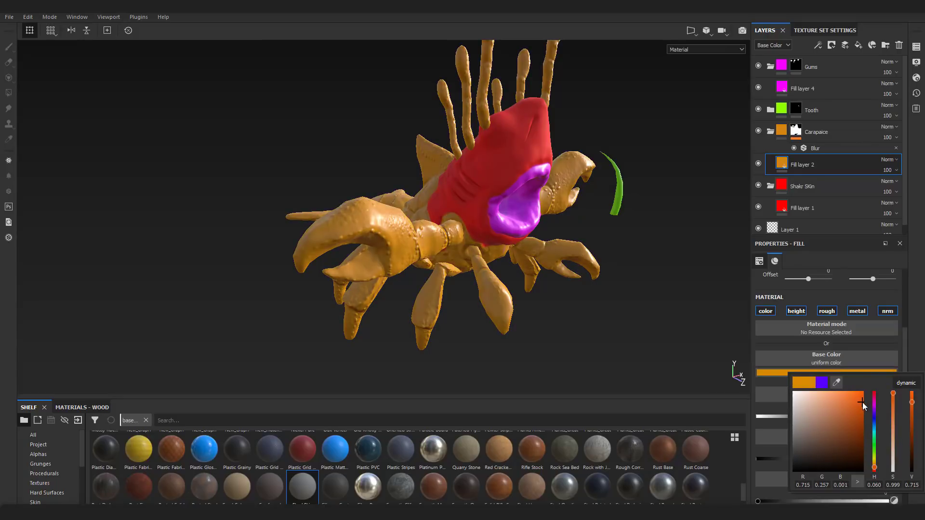
{"action": "left_click_drag", "start_coordinate": [709, 335], "coordinate": [572, 294], "text": "alt"}
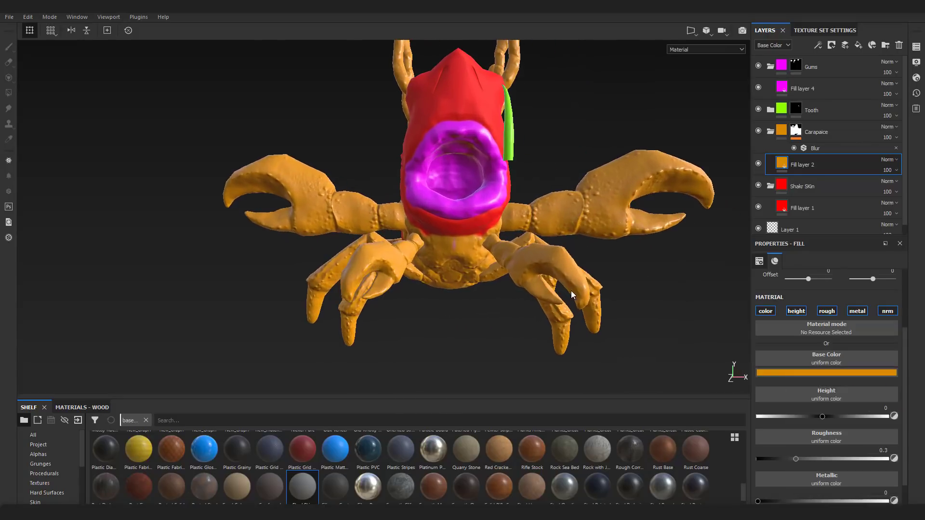
{"action": "left_click", "coordinate": [858, 46]}
{"action": "left_click", "coordinate": [812, 372]}
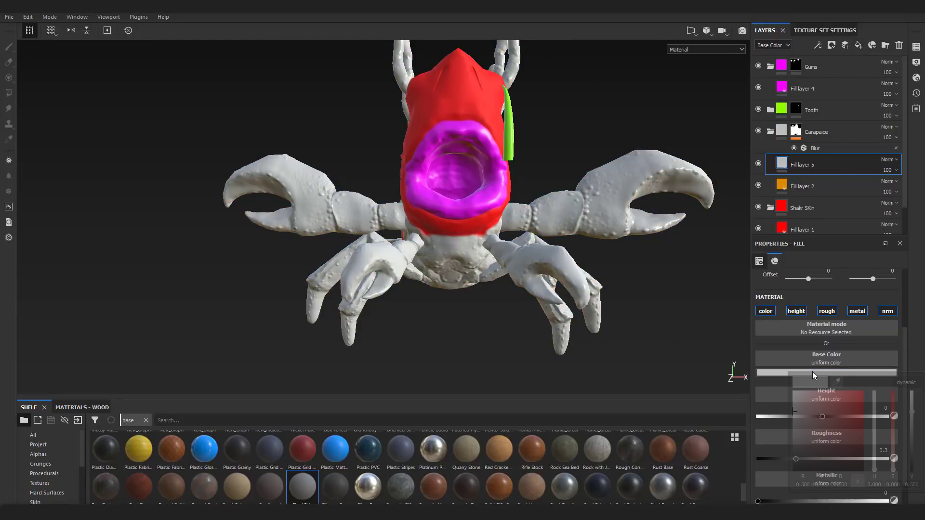
{"action": "left_click", "coordinate": [874, 467]}
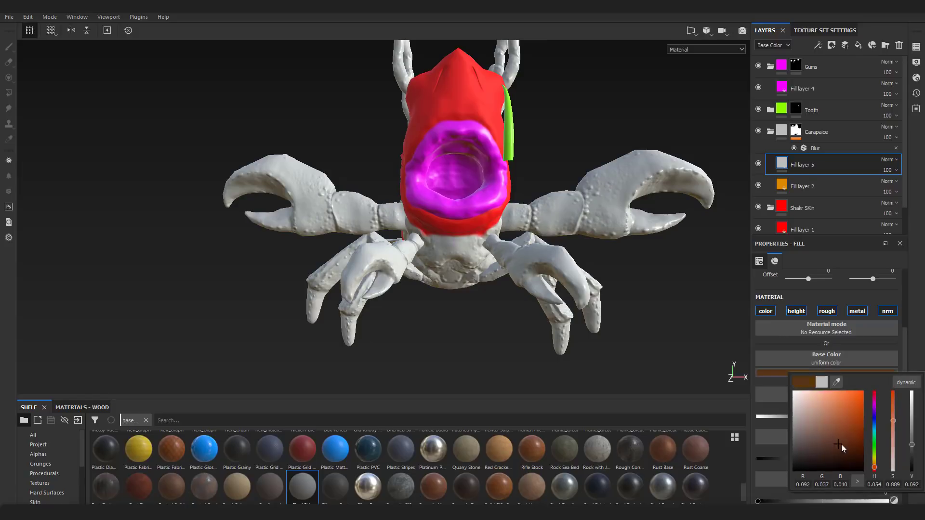
{"action": "left_click_drag", "start_coordinate": [838, 447], "coordinate": [877, 426]}
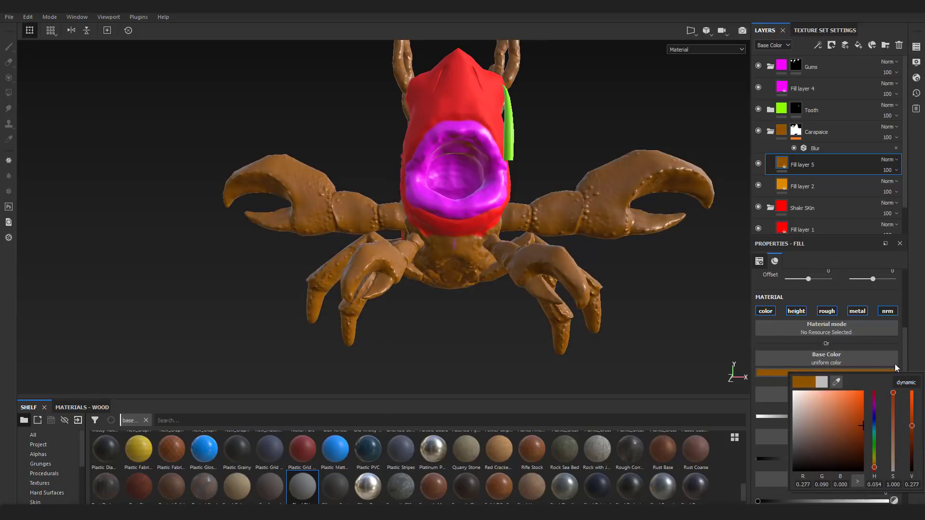
{"action": "left_click", "coordinate": [784, 324]}
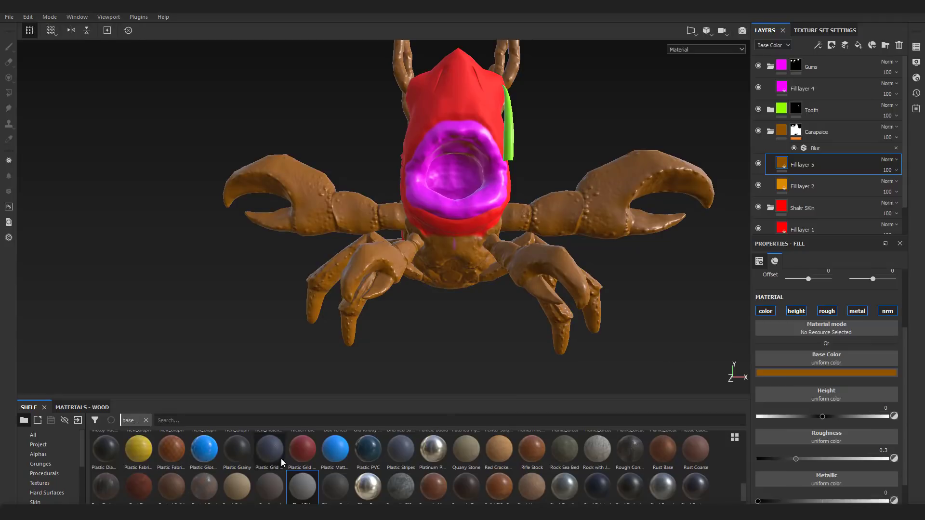
Browse the shelf's smart masks and apply Edges Scratched to the brown Fill layer 5 in the Carapaice folder.
{"action": "left_click", "coordinate": [50, 474]}
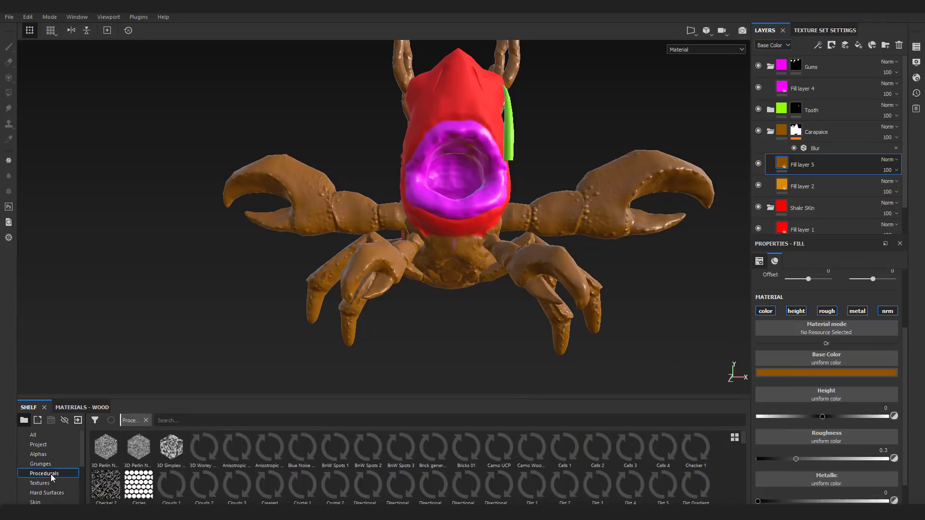
{"action": "scroll", "coordinate": [50, 473], "scroll_direction": "down", "scroll_amount": 1}
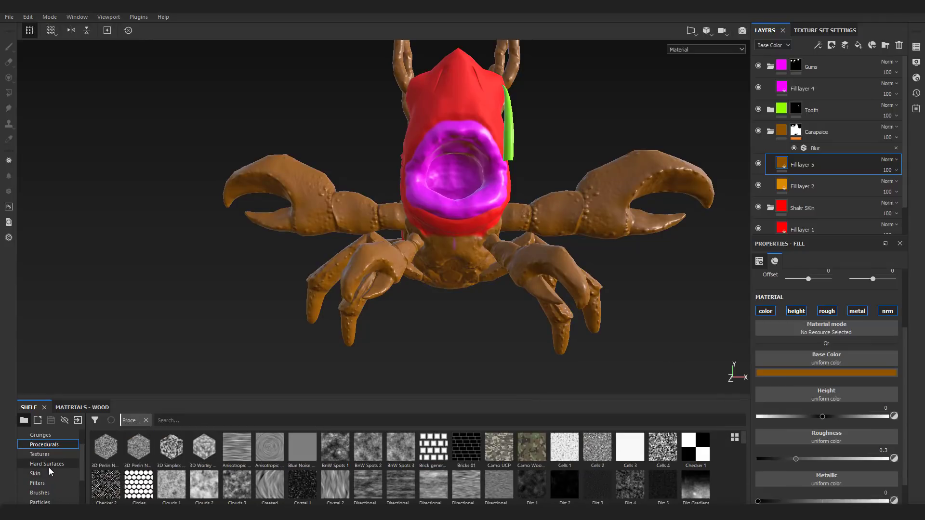
{"action": "scroll", "coordinate": [48, 467], "scroll_direction": "down", "scroll_amount": 2}
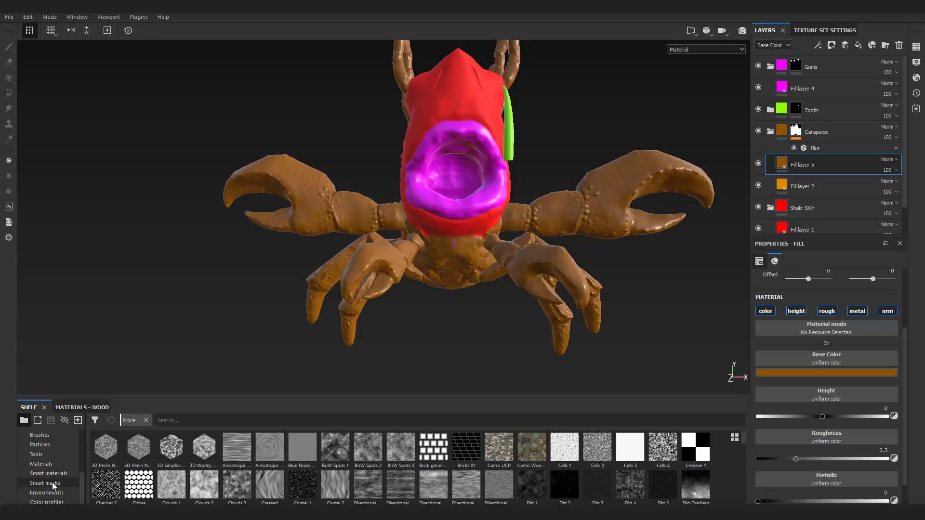
{"action": "left_click", "coordinate": [44, 483]}
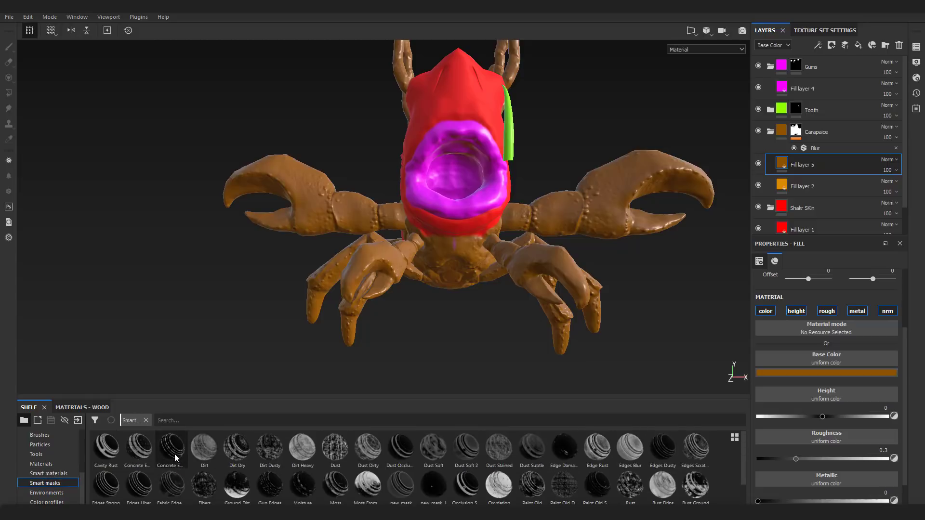
{"action": "mouse_move", "coordinate": [173, 453]}
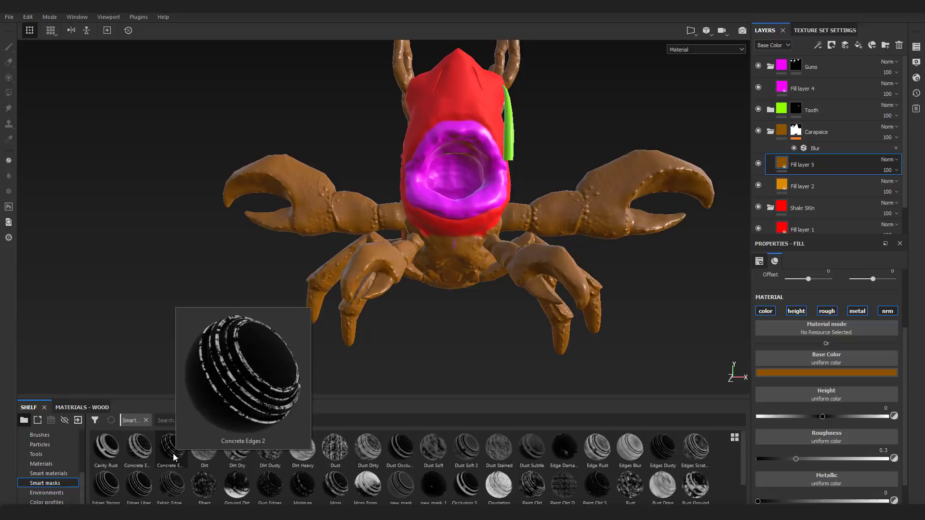
{"action": "left_click_drag", "start_coordinate": [695, 449], "coordinate": [821, 169]}
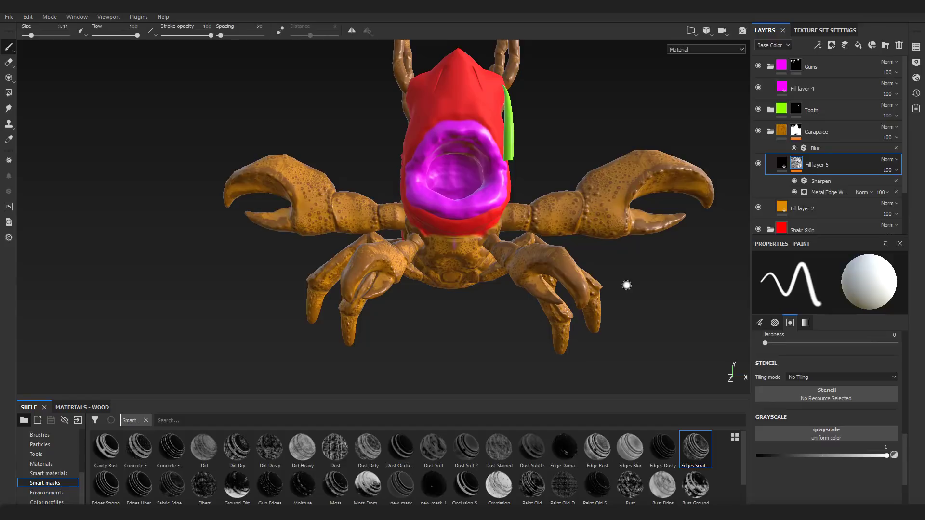
{"action": "mouse_move", "coordinate": [448, 333]}
{"action": "left_mouse_down", "text": "alt"}
{"action": "mouse_move", "coordinate": [476, 362]}
{"action": "mouse_move", "coordinate": [361, 310]}
{"action": "mouse_move", "coordinate": [541, 295]}
{"action": "mouse_move", "coordinate": [609, 314]}
{"action": "mouse_move", "coordinate": [553, 302]}
{"action": "mouse_move", "coordinate": [549, 264]}
{"action": "mouse_move", "coordinate": [481, 237]}
{"action": "mouse_move", "coordinate": [404, 247]}
{"action": "mouse_move", "coordinate": [458, 252]}
{"action": "left_mouse_up", "text": "alt"}
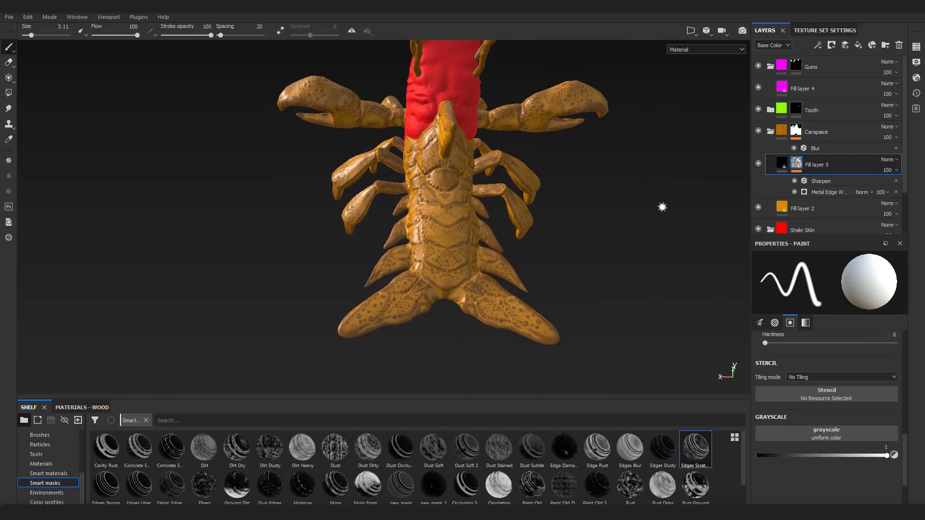
Move the brown Fill layer 5 beneath the orange Fill layer 2 and remove the Sharpen and Metal Edge Wear effects from its mask.
{"action": "left_click_drag", "start_coordinate": [782, 167], "coordinate": [784, 217]}
{"action": "right_click", "coordinate": [797, 186]}
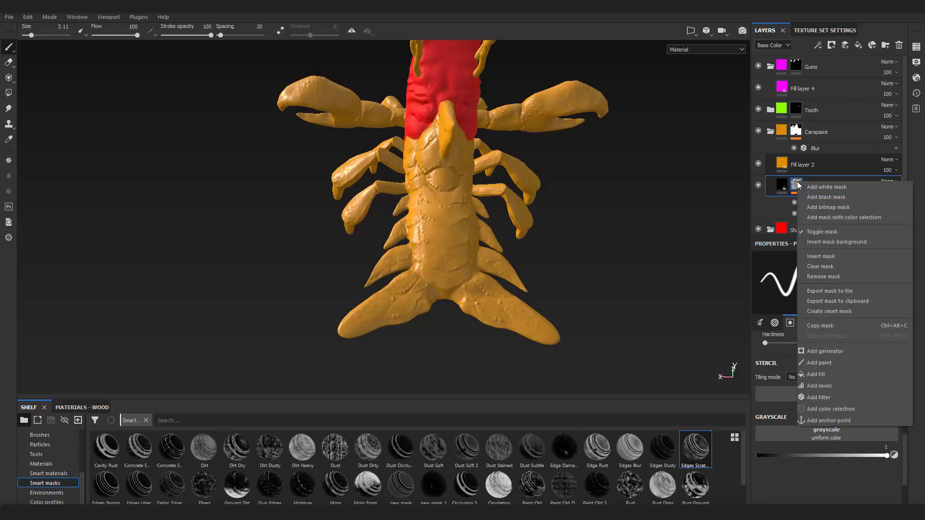
{"action": "left_click", "coordinate": [785, 199]}
{"action": "left_click", "coordinate": [812, 202]}
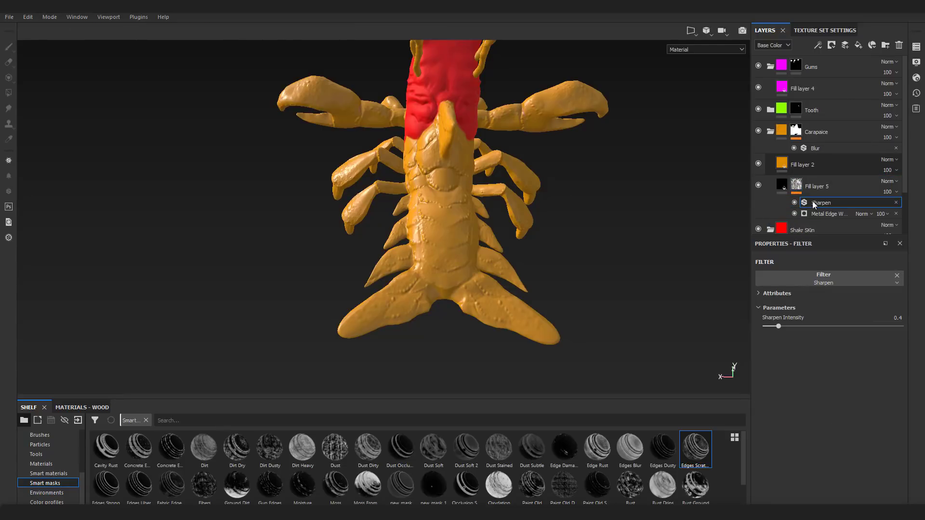
{"action": "left_click", "coordinate": [896, 202]}
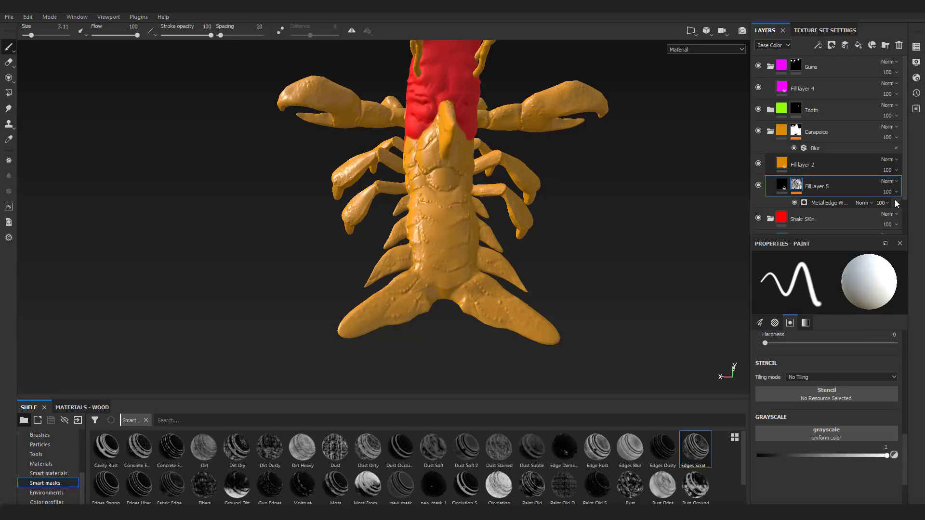
{"action": "left_click", "coordinate": [895, 203]}
Apply the Cavity Rust smart mask to the orange Fill layer 2.
{"action": "left_click_drag", "start_coordinate": [106, 448], "coordinate": [848, 159]}
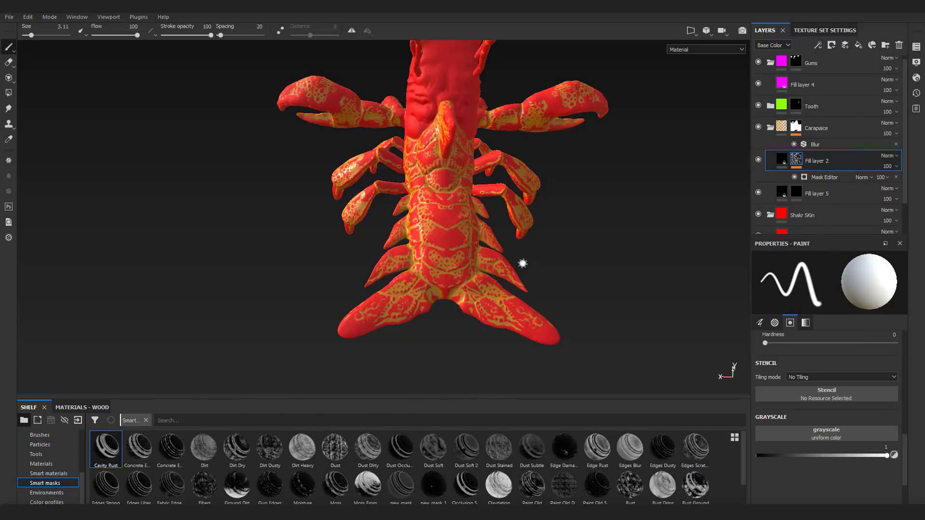
{"action": "scroll", "coordinate": [522, 264], "scroll_direction": "down", "scroll_amount": 2}
{"action": "left_click_drag", "start_coordinate": [557, 274], "coordinate": [503, 257], "text": "alt"}
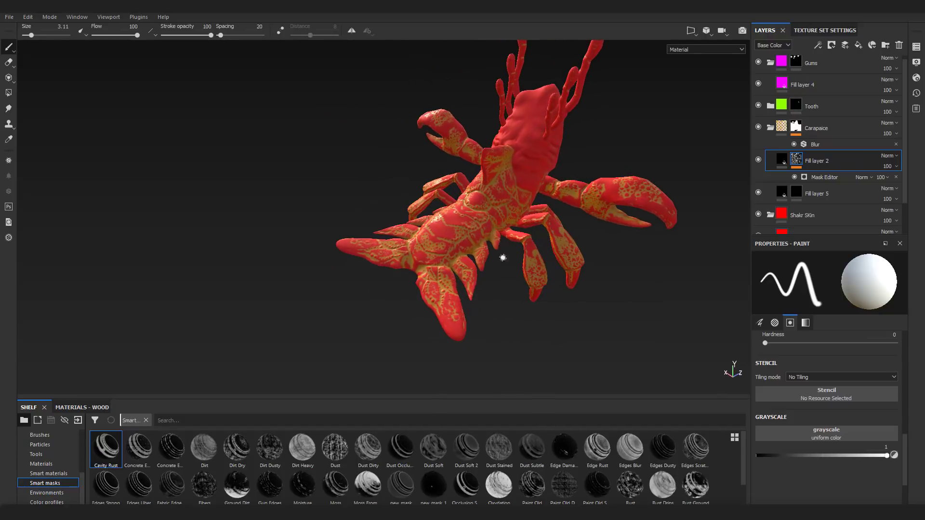
{"action": "left_click", "coordinate": [801, 193]}
{"action": "key", "text": "Delete"}
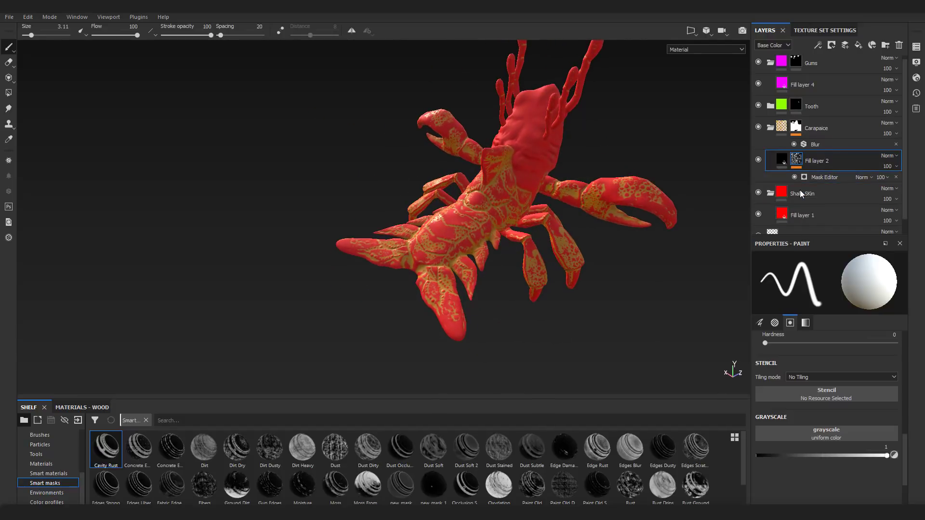
{"action": "key", "text": "ctrl+z"}
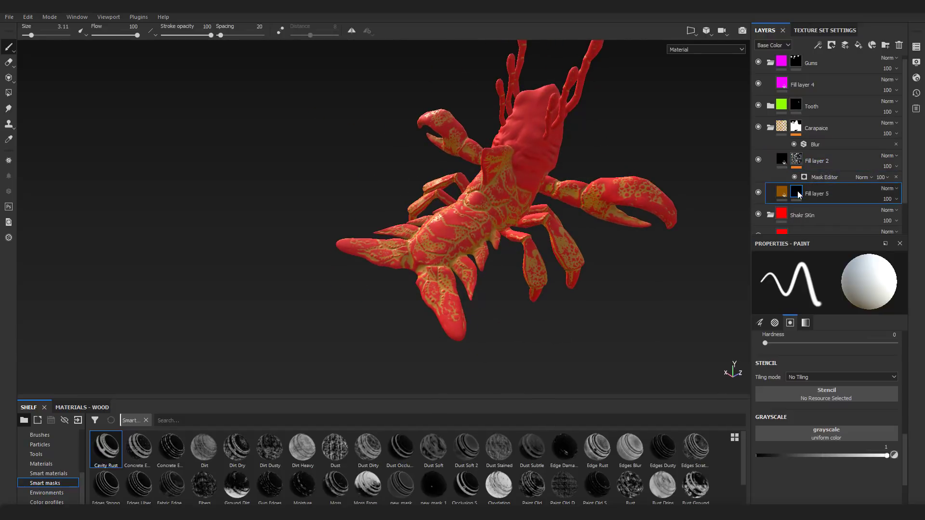
Disable the black mask on Fill layer 5 so its brown covers the carapace beneath the masked orange.
{"action": "right_click", "coordinate": [796, 191]}
{"action": "left_click", "coordinate": [816, 241]}
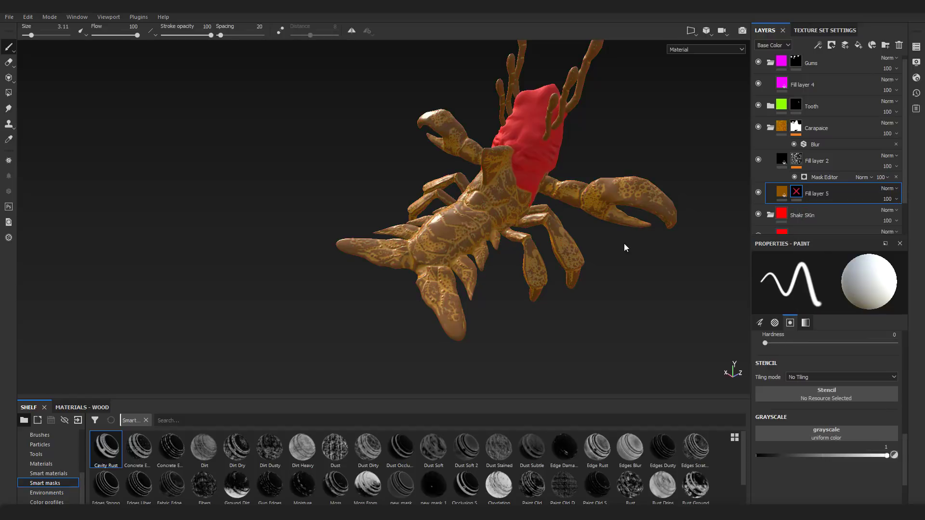
{"action": "left_click_drag", "start_coordinate": [443, 250], "coordinate": [562, 233], "text": "alt"}
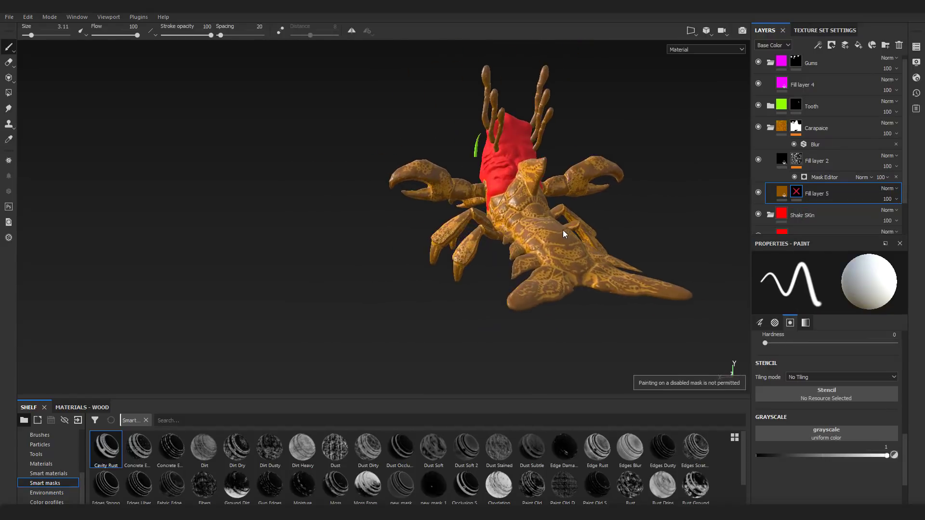
{"action": "scroll", "coordinate": [562, 230], "scroll_direction": "up", "scroll_amount": 5}
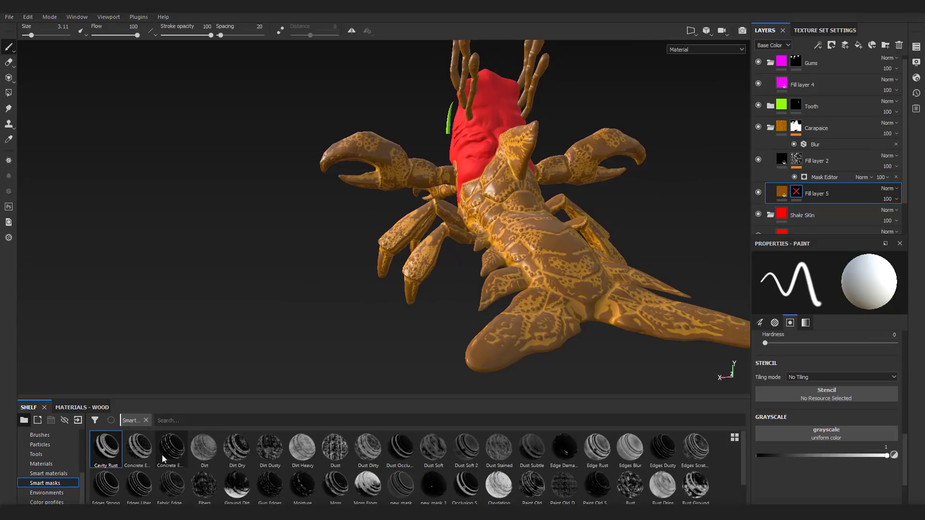
Add the Concrete Edges 2 smart mask to Fill layer 2 and check the pattern on the tail, legs and claws.
{"action": "left_click_drag", "start_coordinate": [166, 458], "coordinate": [793, 162]}
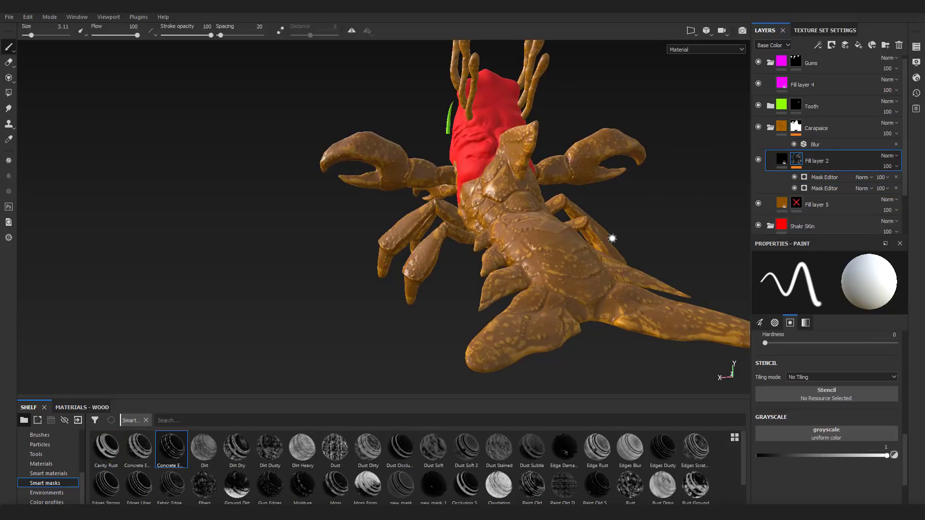
{"action": "left_click_drag", "start_coordinate": [612, 238], "coordinate": [424, 227], "text": "alt"}
{"action": "middle_click_drag", "start_coordinate": [600, 224], "coordinate": [397, 227], "text": "alt"}
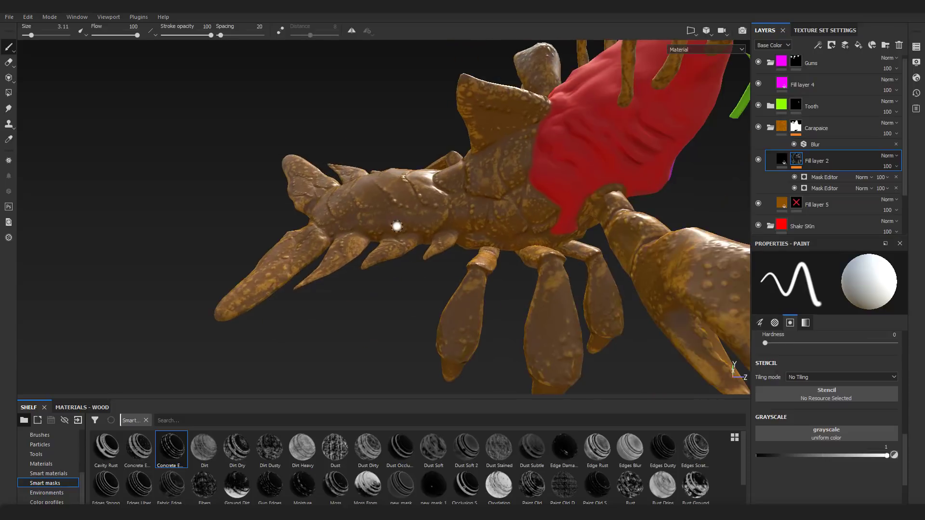
{"action": "left_click_drag", "start_coordinate": [536, 261], "coordinate": [372, 192], "text": "alt"}
{"action": "right_click_drag", "start_coordinate": [372, 192], "coordinate": [332, 169], "text": "alt"}
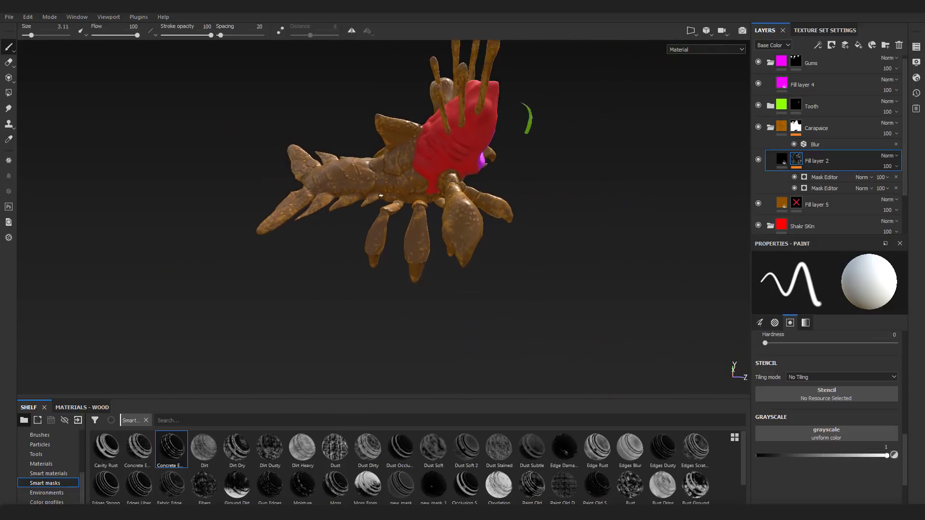
{"action": "left_click_drag", "start_coordinate": [463, 185], "coordinate": [365, 182], "text": "alt"}
{"action": "left_click_drag", "start_coordinate": [432, 190], "coordinate": [344, 166], "text": "alt"}
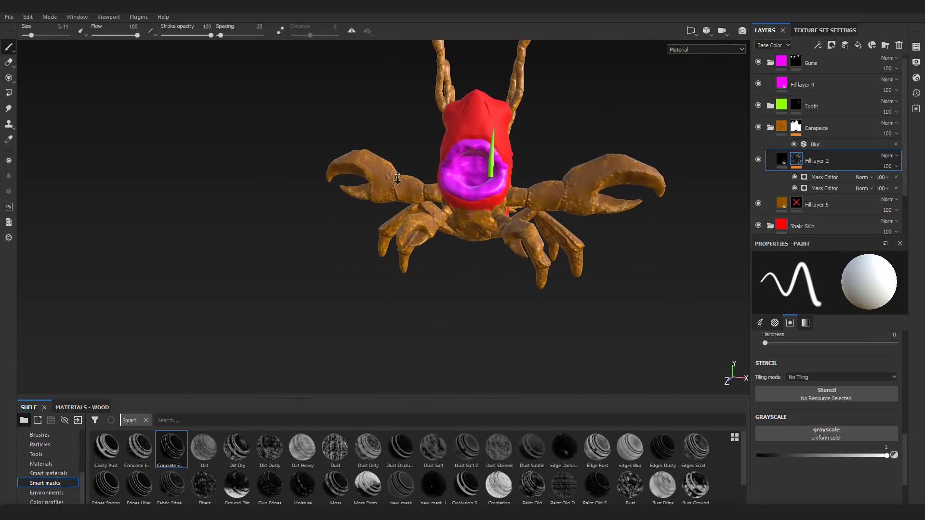
{"action": "right_click_drag", "start_coordinate": [492, 232], "coordinate": [577, 270], "text": "alt"}
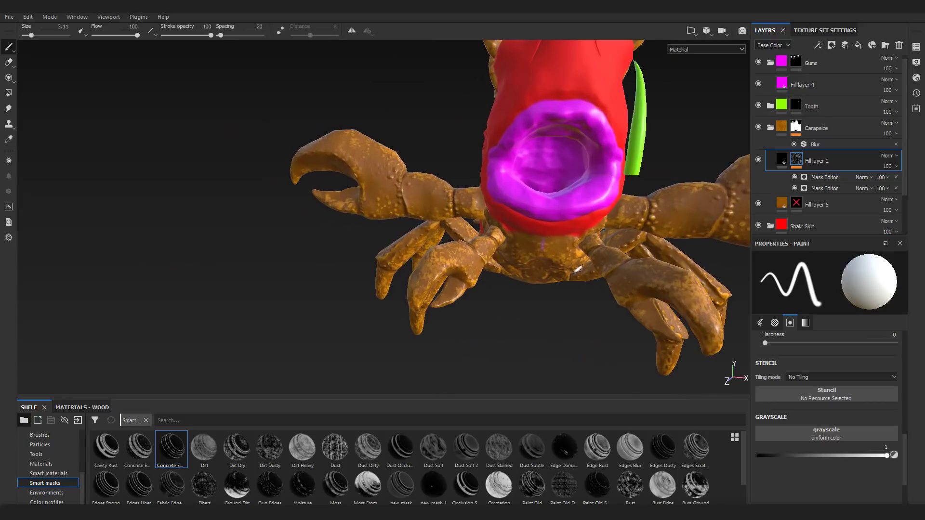
Remove the lower Mask Editor from Fill layer 2's mask and set the remaining one's Texture to 1 and Texture 2 to 0.16.
{"action": "left_click", "coordinate": [825, 189]}
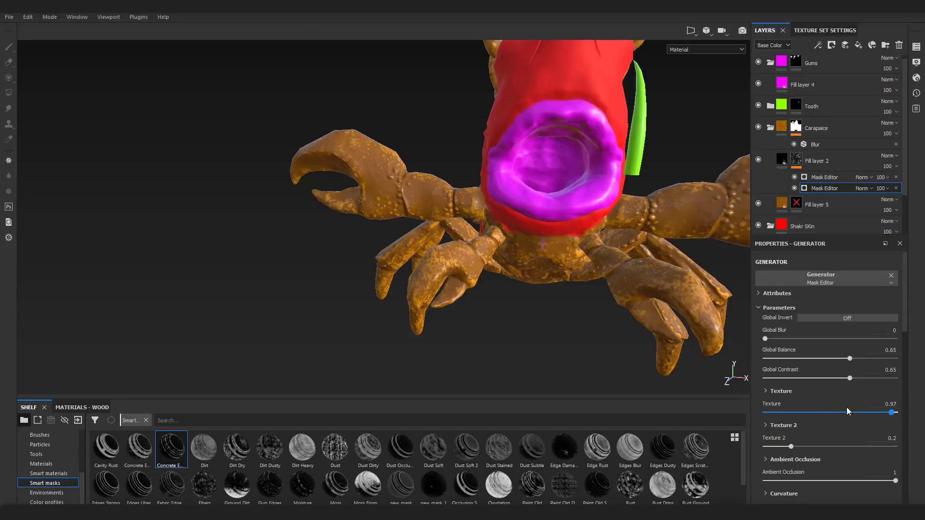
{"action": "left_click", "coordinate": [896, 188]}
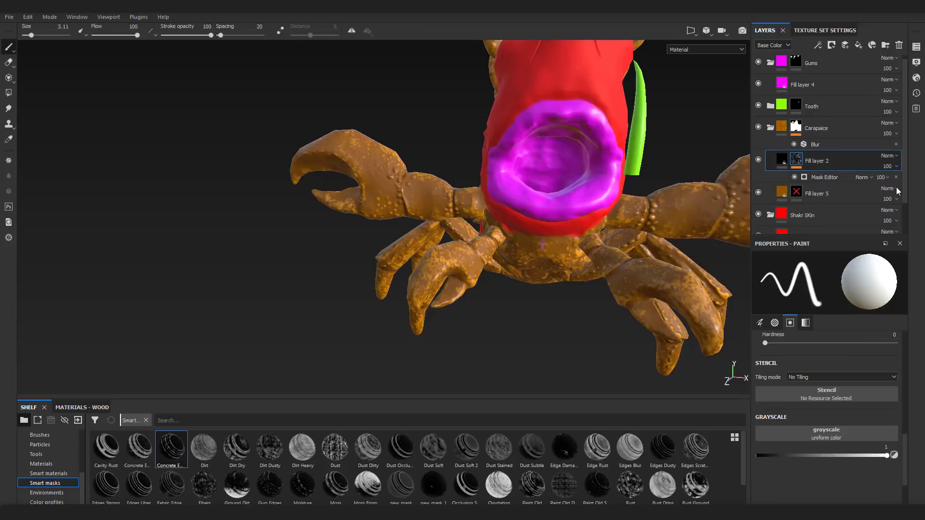
{"action": "left_click", "coordinate": [836, 177]}
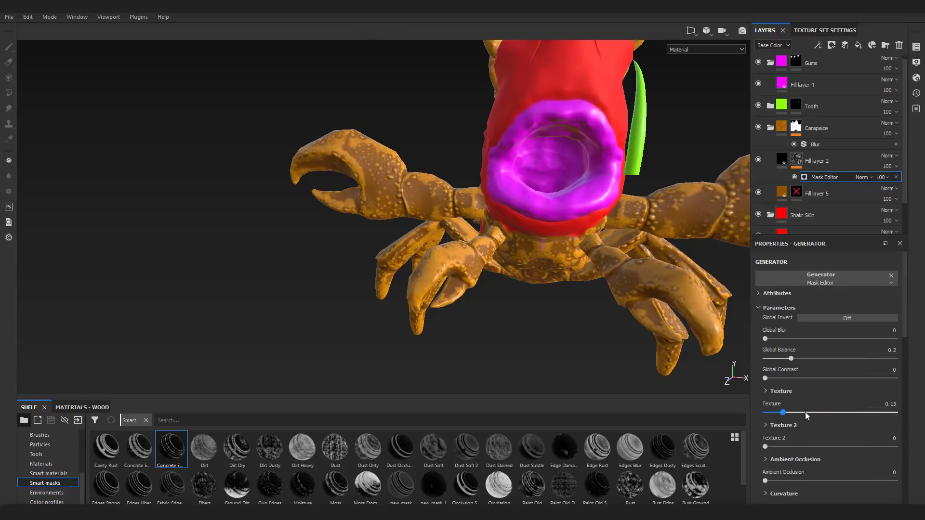
{"action": "left_click_drag", "start_coordinate": [766, 448], "coordinate": [786, 448]}
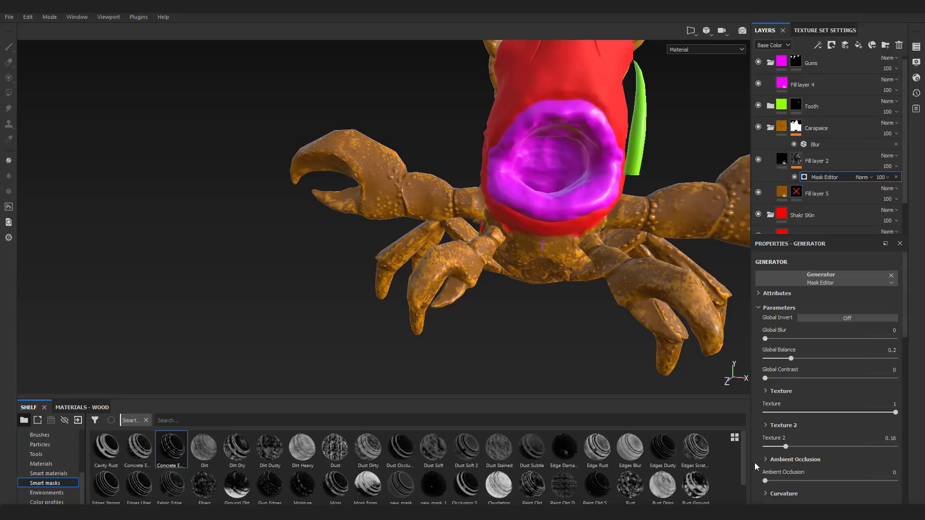
{"action": "scroll", "coordinate": [618, 357], "scroll_direction": "down", "scroll_amount": 5}
{"action": "left_click_drag", "start_coordinate": [617, 355], "coordinate": [562, 310], "text": "alt"}
{"action": "scroll", "coordinate": [568, 289], "scroll_direction": "up", "scroll_amount": 5}
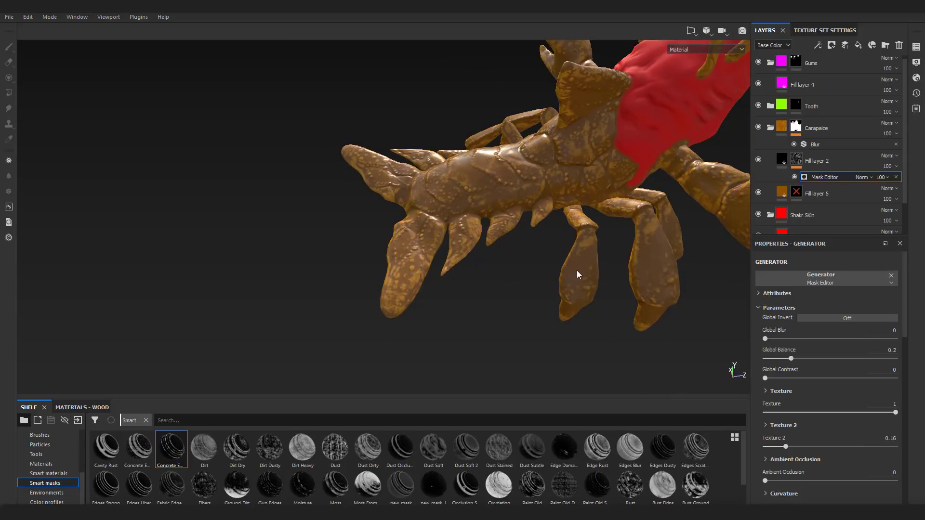
{"action": "left_click_drag", "start_coordinate": [576, 270], "coordinate": [443, 273], "text": "alt"}
{"action": "scroll", "coordinate": [510, 285], "scroll_direction": "up", "scroll_amount": 4}
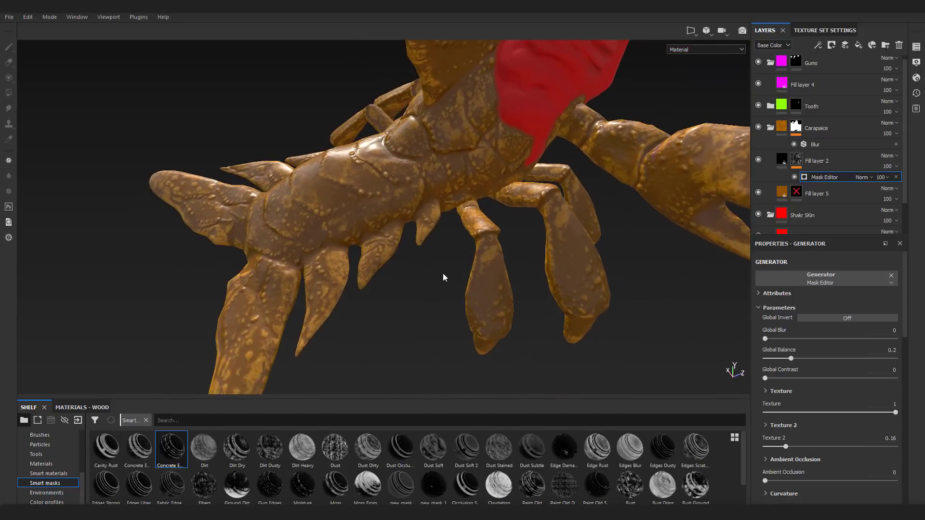
{"action": "left_click", "coordinate": [829, 161]}
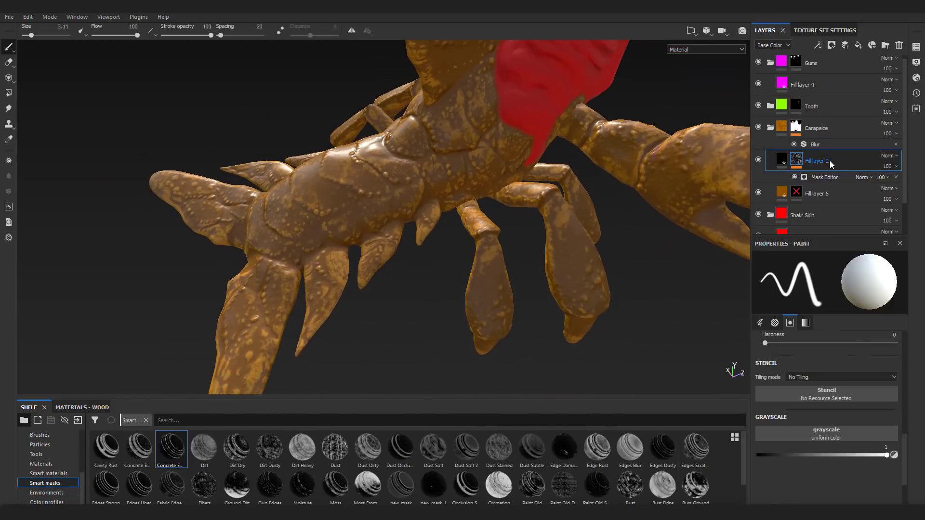
Add a fill layer with a bitmap mask above Fill layer 2 in the Carapace folder.
{"action": "left_click", "coordinate": [859, 45]}
{"action": "right_click", "coordinate": [794, 161]}
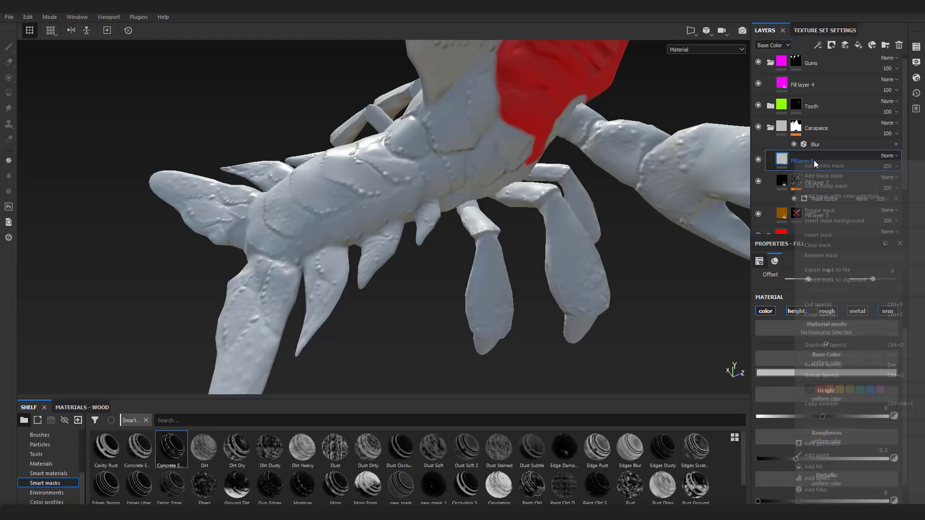
{"action": "left_click", "coordinate": [825, 187]}
{"action": "left_click", "coordinate": [801, 223]}
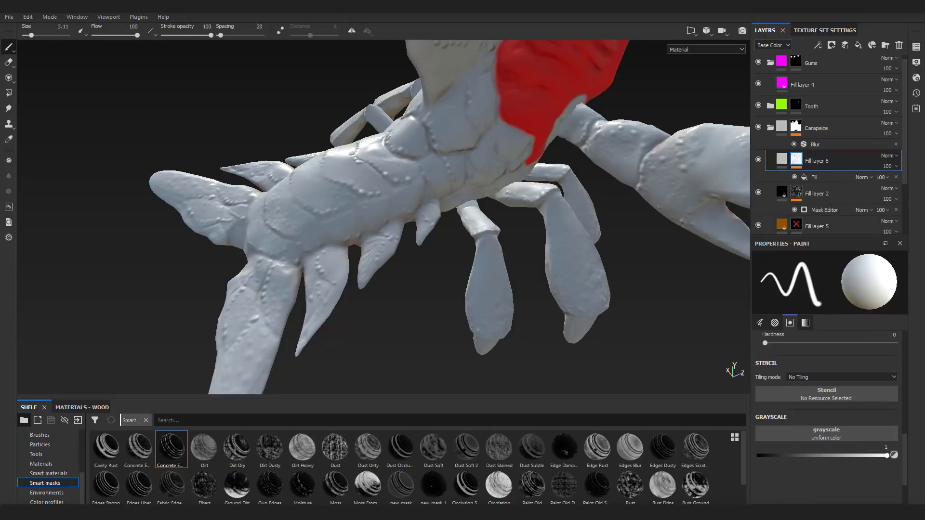
{"action": "scroll", "coordinate": [609, 213], "scroll_direction": "down", "scroll_amount": 4}
{"action": "scroll", "coordinate": [610, 213], "scroll_direction": "up", "scroll_amount": 2}
{"action": "left_click_drag", "start_coordinate": [608, 213], "coordinate": [318, 181], "text": "alt"}
{"action": "left_click_drag", "start_coordinate": [486, 193], "coordinate": [420, 196], "text": "alt"}
{"action": "scroll", "coordinate": [434, 198], "scroll_direction": "up", "scroll_amount": 3}
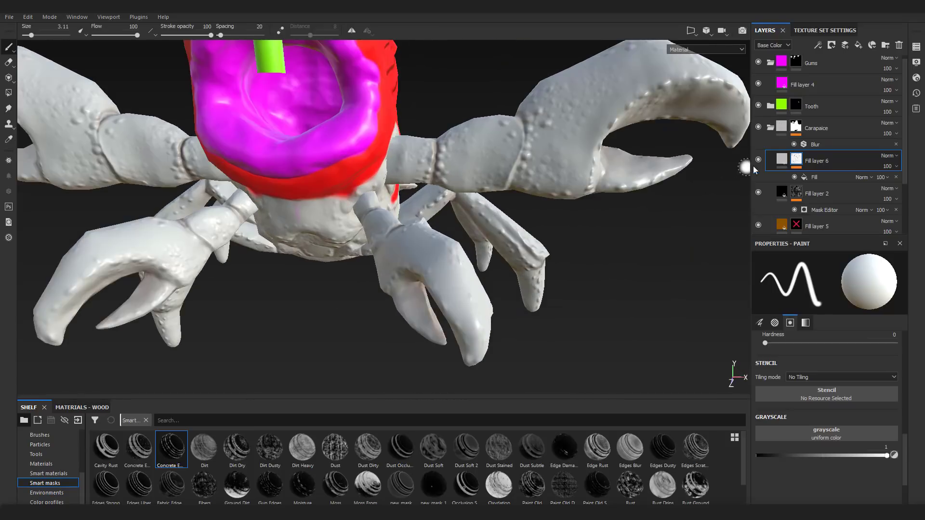
Add a Levels adjustment to the mask of Fill layer 6.
{"action": "left_click", "coordinate": [780, 160]}
{"action": "left_click", "coordinate": [794, 160]}
{"action": "right_click", "coordinate": [795, 159]}
{"action": "left_click", "coordinate": [824, 362]}
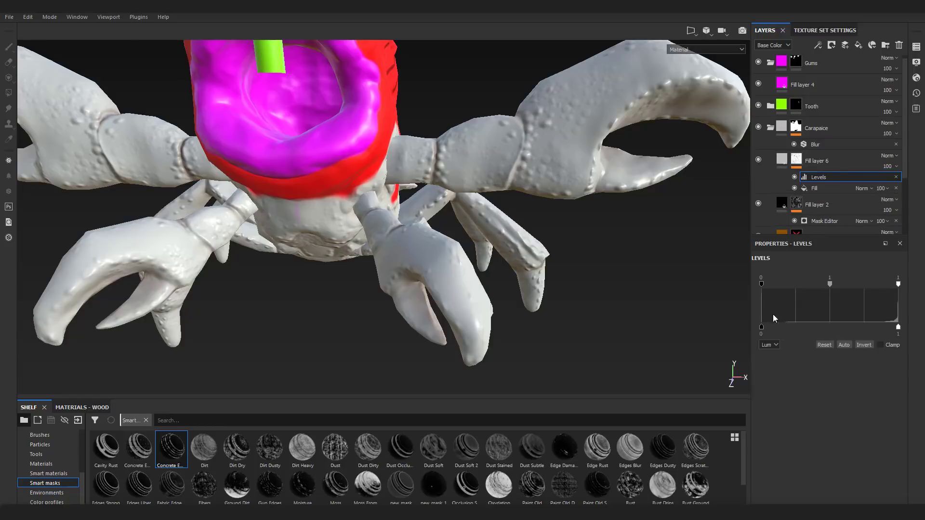
Try lowering the output white point of the Levels adjustment on Fill layer 6's mask.
{"action": "left_click_drag", "start_coordinate": [763, 327], "coordinate": [766, 326]}
{"action": "mouse_move", "coordinate": [898, 327]}
{"action": "left_mouse_down"}
{"action": "mouse_move", "coordinate": [793, 327]}
{"action": "mouse_move", "coordinate": [814, 327]}
{"action": "left_mouse_up"}
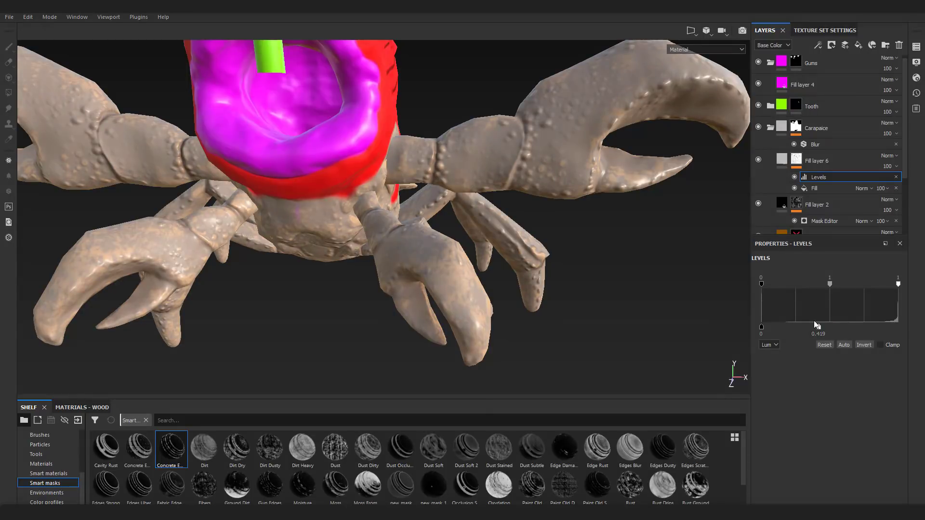
{"action": "left_click_drag", "start_coordinate": [741, 326], "coordinate": [740, 326]}
{"action": "left_click_drag", "start_coordinate": [819, 328], "coordinate": [904, 323]}
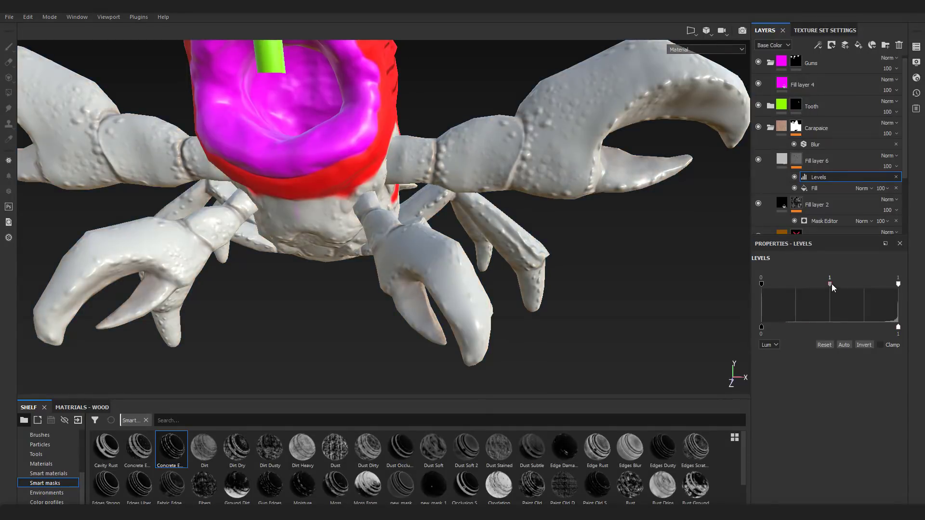
Set the Levels midtone on Fill layer 6's mask to 6.387 and check the claws and underside.
{"action": "mouse_move", "coordinate": [830, 284]}
{"action": "left_mouse_down"}
{"action": "mouse_move", "coordinate": [866, 286]}
{"action": "mouse_move", "coordinate": [854, 286]}
{"action": "left_mouse_up"}
{"action": "scroll", "coordinate": [553, 304], "scroll_direction": "down", "scroll_amount": 5}
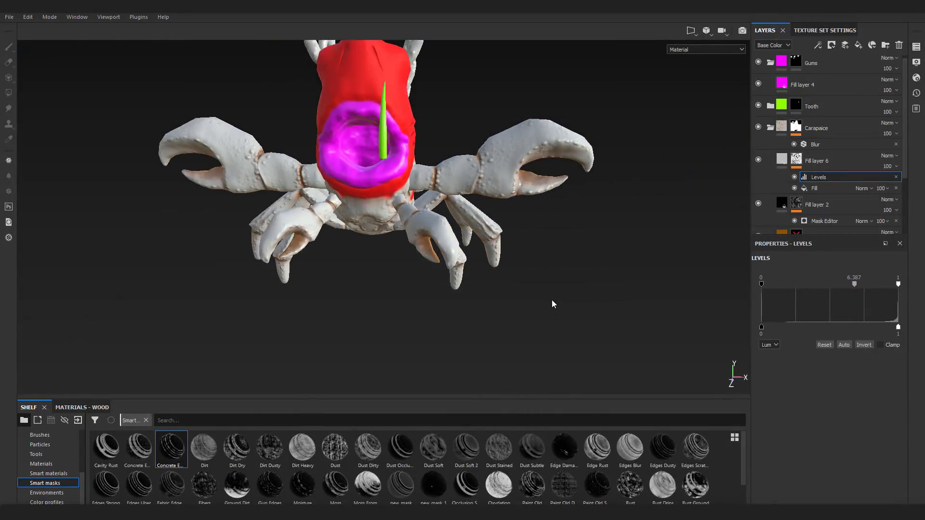
{"action": "left_click_drag", "start_coordinate": [447, 291], "coordinate": [660, 278], "text": "alt"}
{"action": "scroll", "coordinate": [602, 279], "scroll_direction": "up", "scroll_amount": 5}
{"action": "mouse_move", "coordinate": [578, 279]}
{"action": "middle_mouse_down", "text": "alt"}
{"action": "mouse_move", "coordinate": [469, 277]}
{"action": "mouse_move", "coordinate": [553, 264]}
{"action": "middle_mouse_up", "text": "alt"}
{"action": "scroll", "coordinate": [553, 265], "scroll_direction": "down", "scroll_amount": 5}
{"action": "mouse_move", "coordinate": [553, 264]}
{"action": "left_mouse_down", "text": "alt"}
{"action": "mouse_move", "coordinate": [563, 312]}
{"action": "mouse_move", "coordinate": [641, 215]}
{"action": "mouse_move", "coordinate": [633, 253]}
{"action": "mouse_move", "coordinate": [503, 234]}
{"action": "mouse_move", "coordinate": [456, 253]}
{"action": "mouse_move", "coordinate": [475, 252]}
{"action": "left_mouse_up", "text": "alt"}
Invert the mask of Fill layer 6.
{"action": "left_click", "coordinate": [797, 159]}
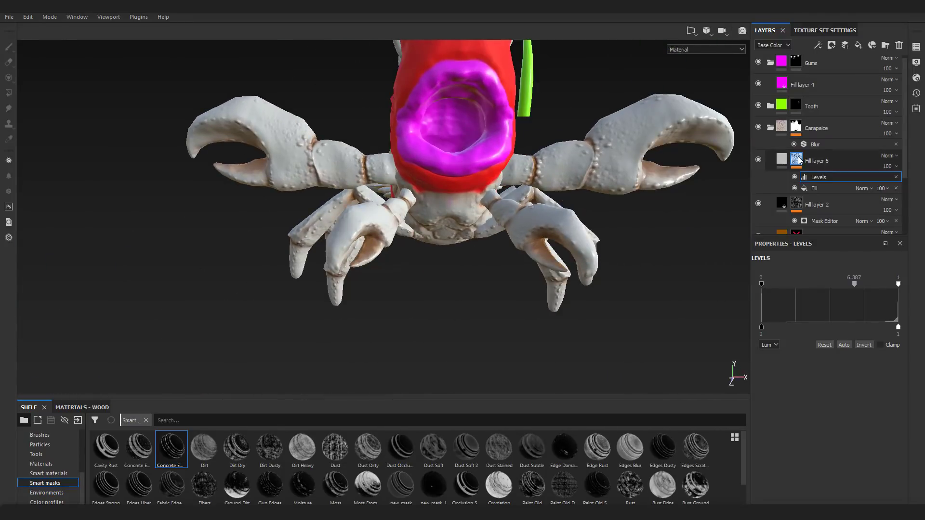
{"action": "right_click", "coordinate": [798, 158]}
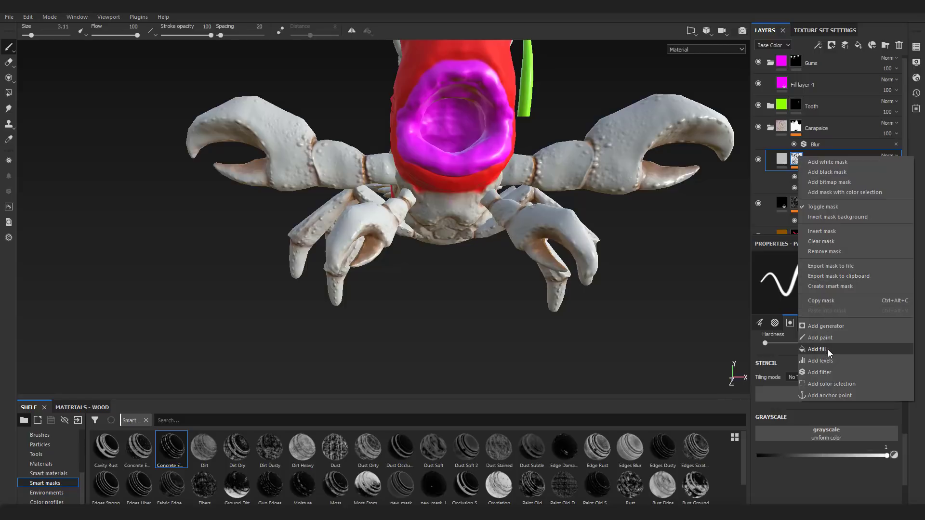
{"action": "left_click", "coordinate": [826, 234]}
Set the base color of Fill layer 6 to a very dark navy blue.
{"action": "left_click", "coordinate": [782, 161]}
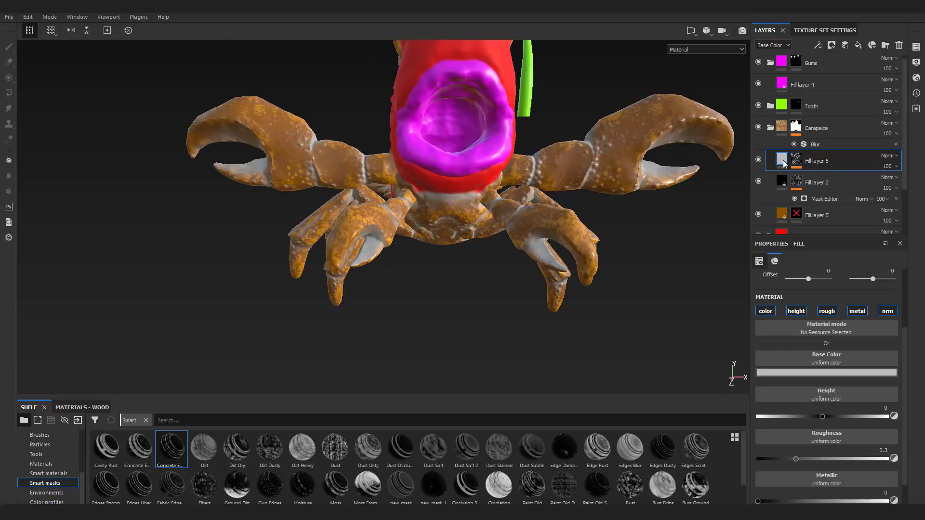
{"action": "left_click", "coordinate": [802, 372]}
{"action": "left_click_drag", "start_coordinate": [815, 425], "coordinate": [787, 456]}
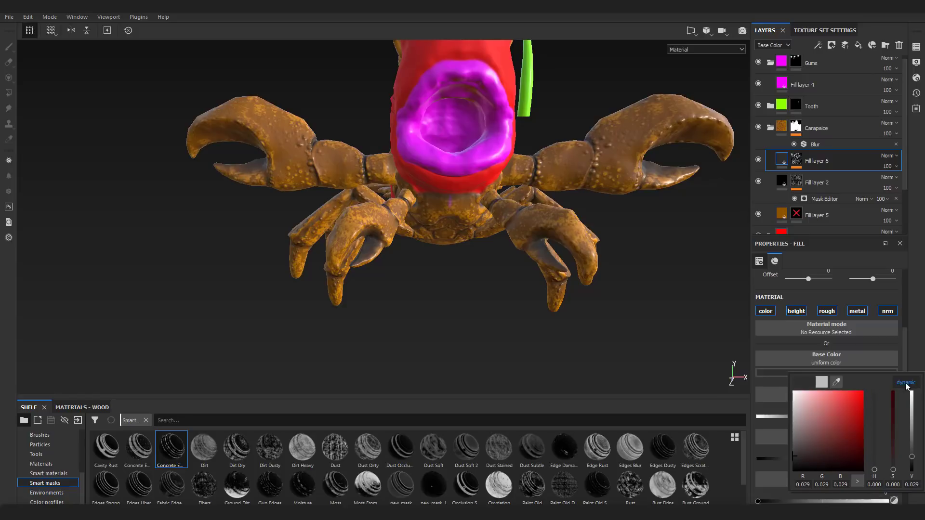
{"action": "left_click", "coordinate": [874, 417]}
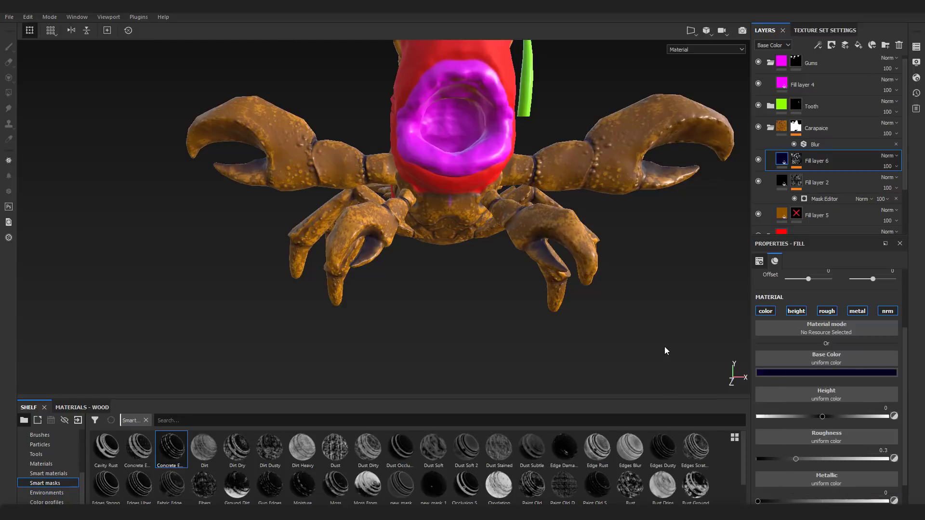
{"action": "left_click_drag", "start_coordinate": [664, 351], "coordinate": [721, 213], "text": "alt"}
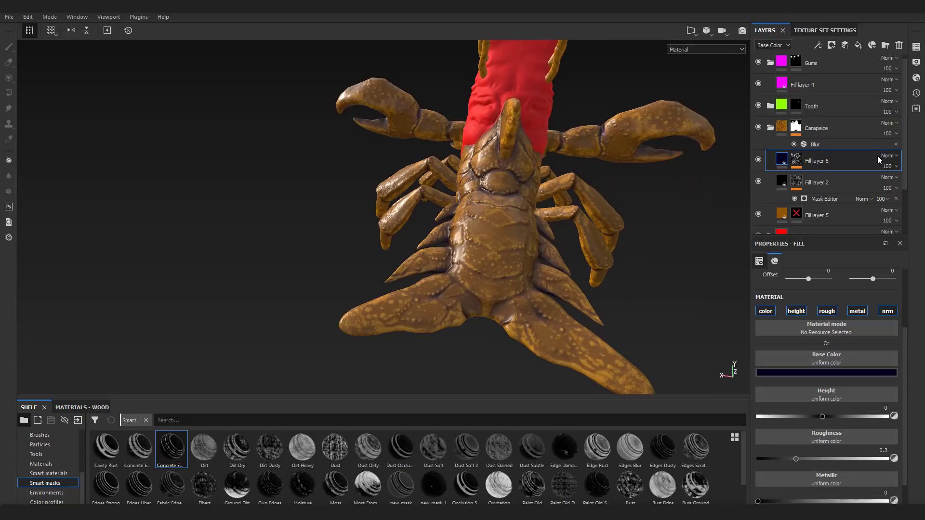
Add a Blur filter to Fill layer 6's mask with a Blur Intensity of 1.37.
{"action": "right_click", "coordinate": [796, 160]}
{"action": "left_click", "coordinate": [834, 376]}
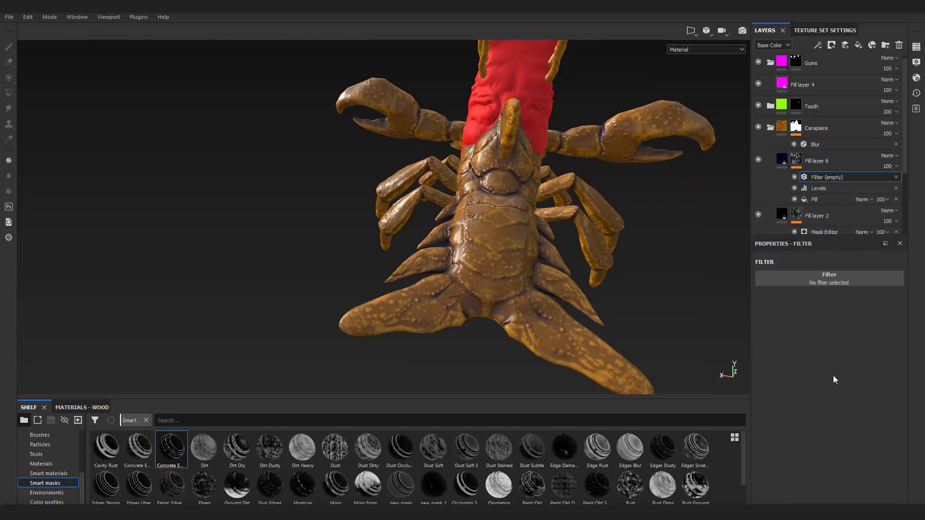
{"action": "left_click", "coordinate": [836, 279]}
{"action": "left_click", "coordinate": [856, 314]}
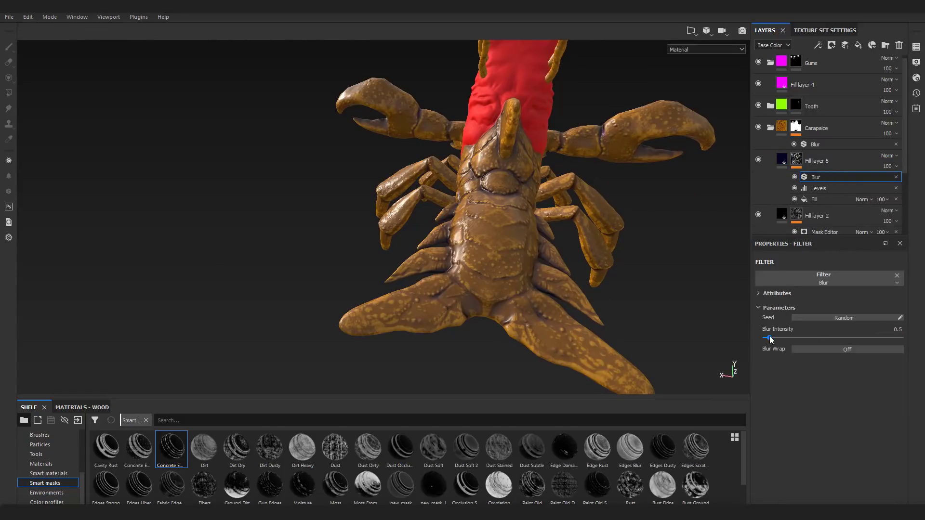
{"action": "mouse_move", "coordinate": [670, 286]}
{"action": "left_mouse_down", "text": "alt"}
{"action": "mouse_move", "coordinate": [571, 276]}
{"action": "mouse_move", "coordinate": [487, 232]}
{"action": "mouse_move", "coordinate": [597, 217]}
{"action": "left_mouse_up", "text": "alt"}
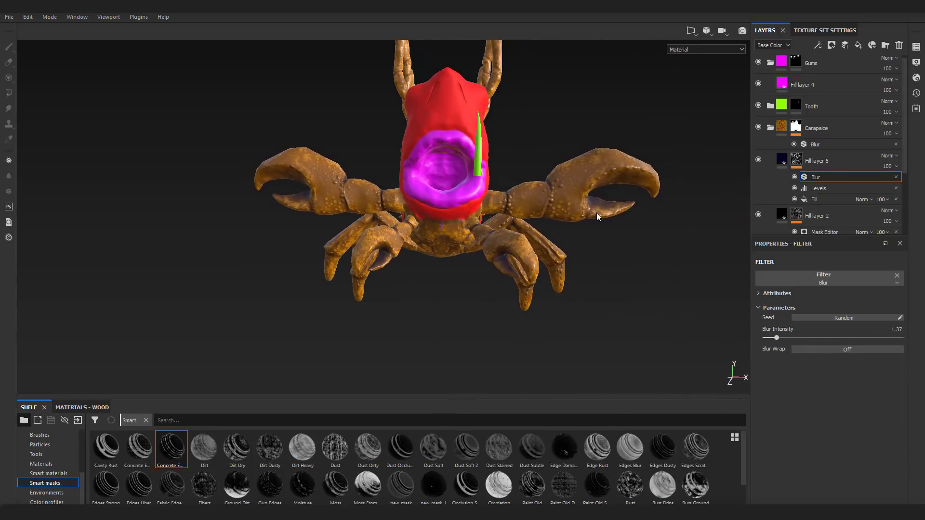
Select the Gums folder's mask, set the brush grayscale to 0 and check the creature's side.
{"action": "left_click", "coordinate": [807, 168]}
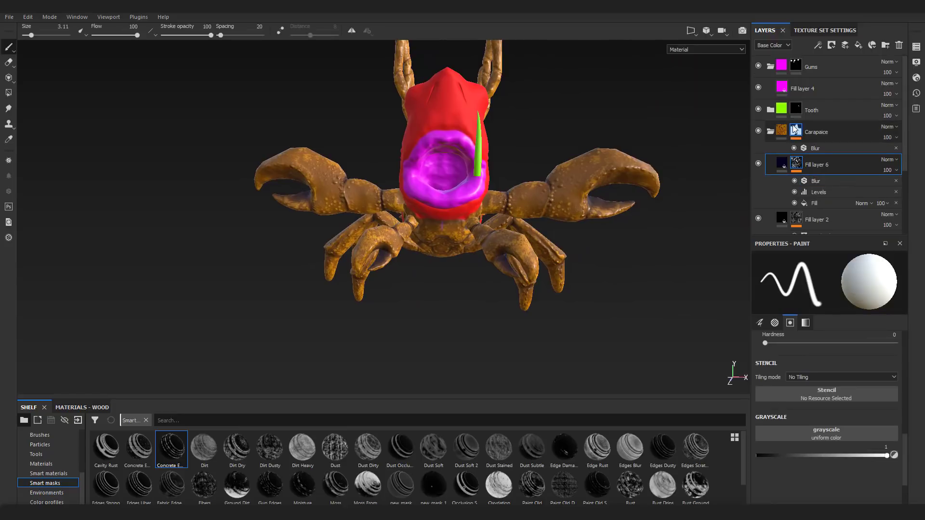
{"action": "left_click", "coordinate": [796, 63]}
{"action": "left_click_drag", "start_coordinate": [862, 455], "coordinate": [748, 460]}
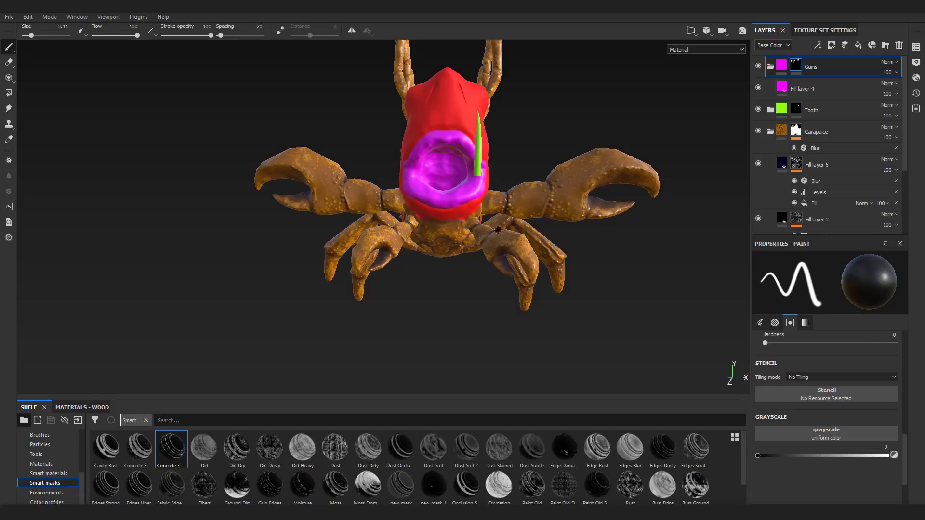
{"action": "left_click_drag", "start_coordinate": [435, 243], "coordinate": [515, 236], "text": "alt"}
{"action": "middle_click_drag", "start_coordinate": [400, 230], "coordinate": [510, 220], "text": "alt"}
{"action": "left_click_drag", "start_coordinate": [510, 220], "coordinate": [597, 212], "text": "alt"}
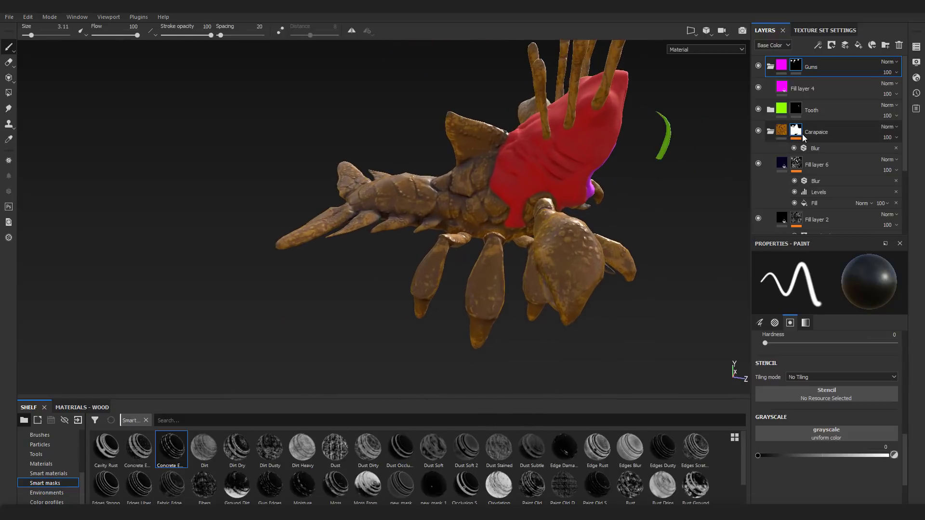
Darken the base color of Fill layer 5 to a deep brown.
{"action": "mouse_move", "coordinate": [804, 138]}
{"action": "scroll", "coordinate": [829, 135], "scroll_direction": "down", "scroll_amount": 3}
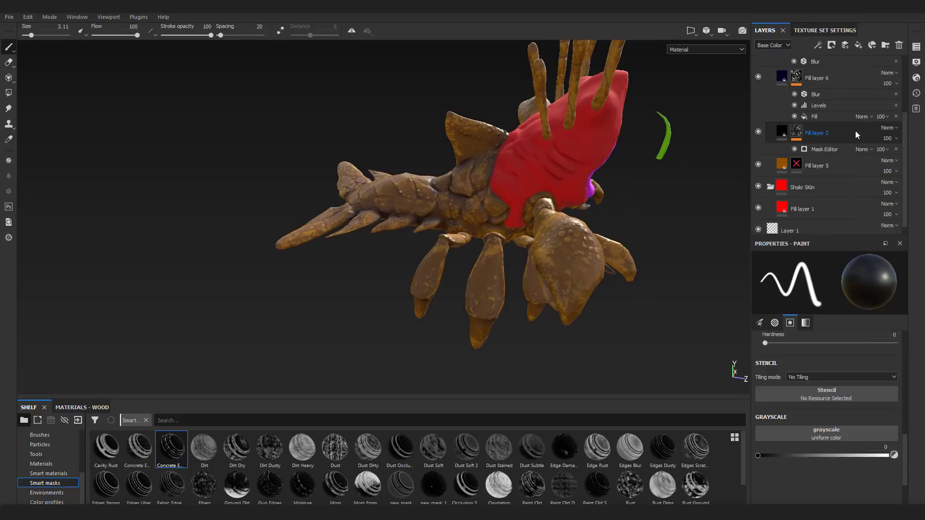
{"action": "left_click", "coordinate": [817, 165]}
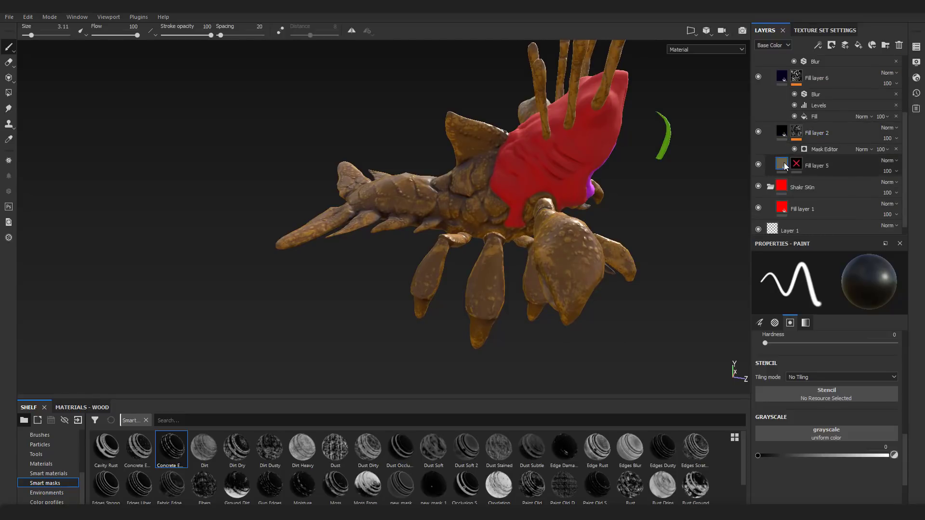
{"action": "left_click", "coordinate": [826, 372]}
{"action": "left_click_drag", "start_coordinate": [834, 436], "coordinate": [866, 452]}
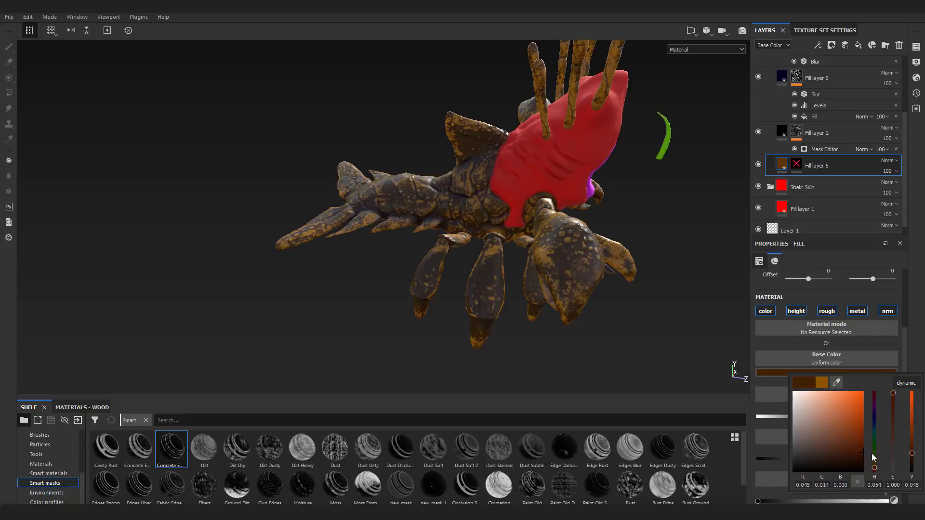
{"action": "left_click_drag", "start_coordinate": [652, 332], "coordinate": [691, 270], "text": "alt"}
{"action": "scroll", "coordinate": [801, 184], "scroll_direction": "up", "scroll_amount": 2}
{"action": "scroll", "coordinate": [801, 184], "scroll_direction": "up", "scroll_amount": 1}
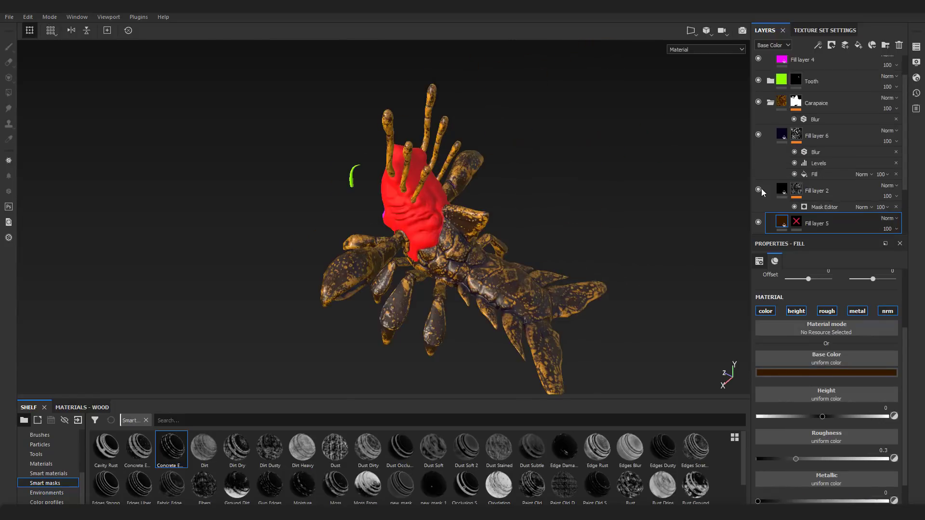
Try white as the base color of Fill layer 2 with its opacity reduced to 56.
{"action": "left_click", "coordinate": [777, 191]}
{"action": "left_click", "coordinate": [796, 372]}
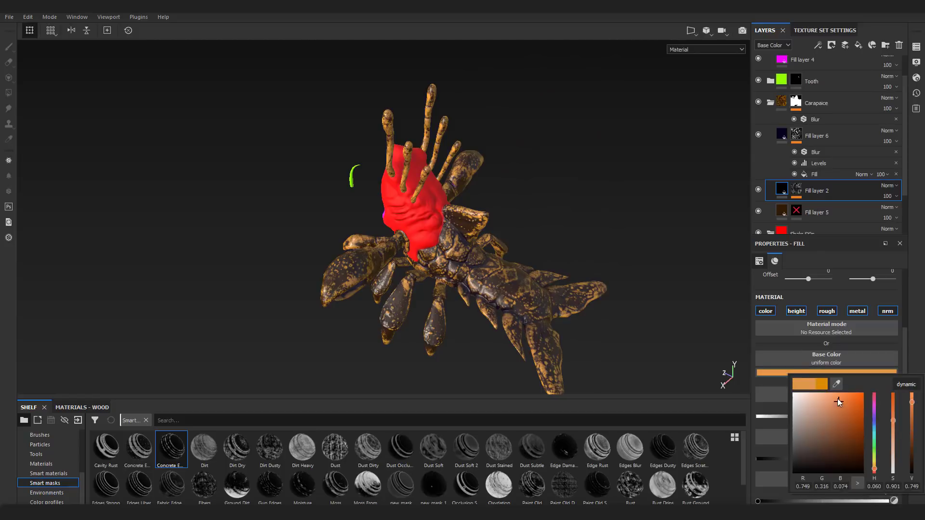
{"action": "left_click_drag", "start_coordinate": [831, 392], "coordinate": [793, 394]}
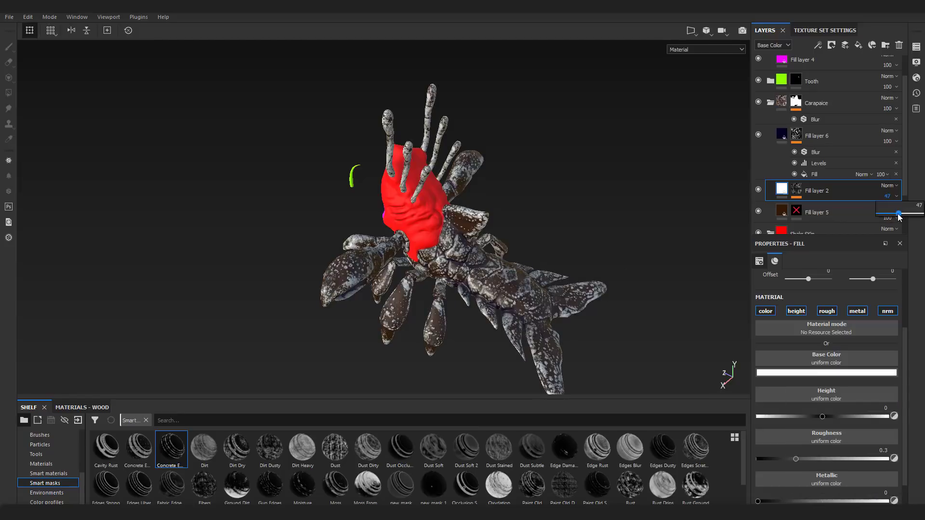
Try the Screen and Soft light blending modes on Fill layer 2 and raise its opacity to 100.
{"action": "left_click", "coordinate": [889, 186]}
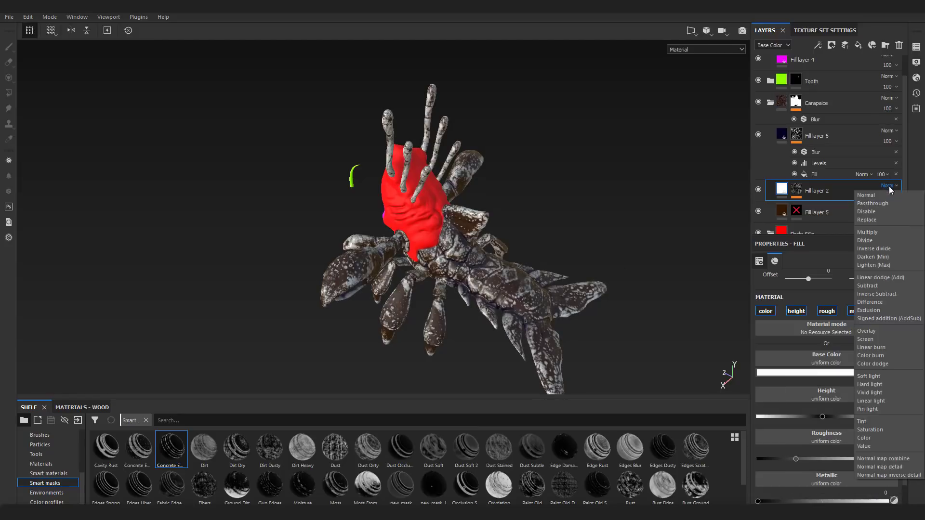
{"action": "left_click", "coordinate": [874, 331]}
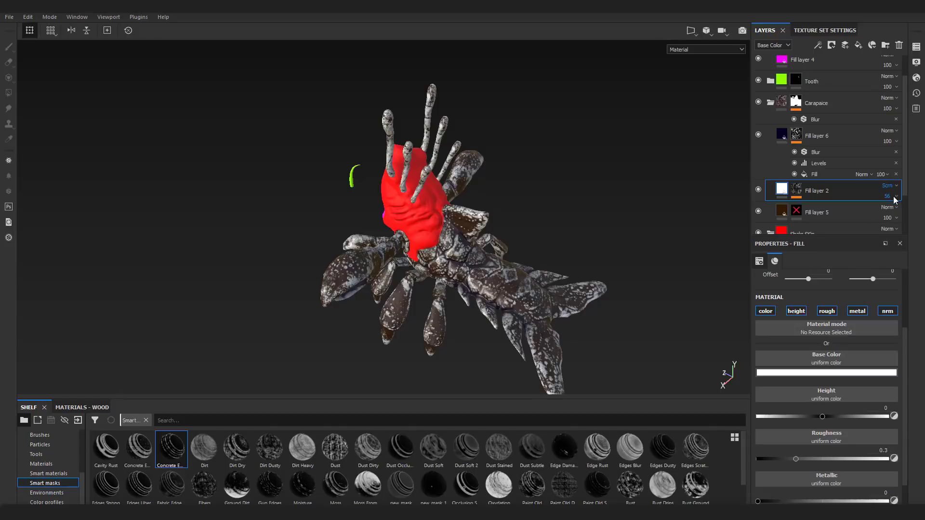
{"action": "scroll", "coordinate": [889, 191], "scroll_direction": "down", "scroll_amount": 1}
{"action": "scroll", "coordinate": [889, 190], "scroll_direction": "down", "scroll_amount": 1}
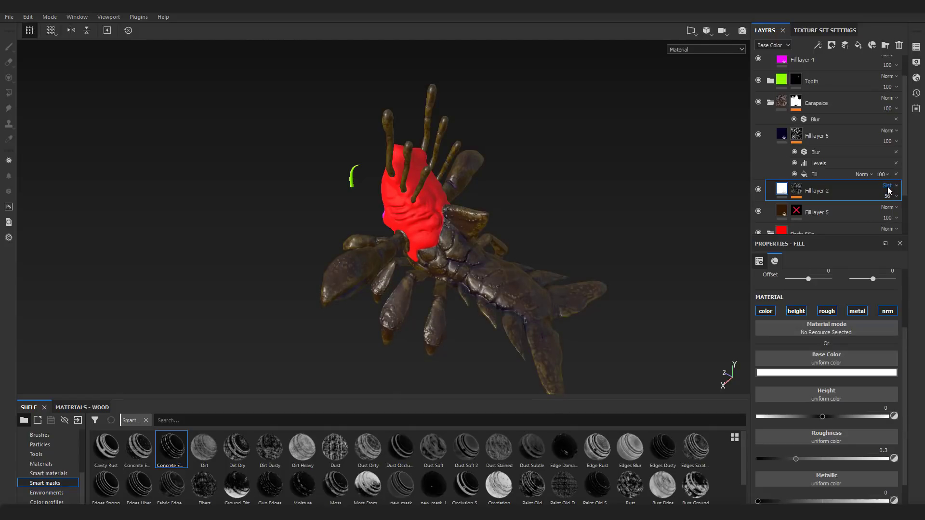
{"action": "left_click", "coordinate": [889, 196]}
{"action": "mouse_move", "coordinate": [919, 212]}
{"action": "left_mouse_down"}
{"action": "mouse_move", "coordinate": [881, 212]}
{"action": "mouse_move", "coordinate": [922, 212]}
{"action": "left_mouse_up"}
Change the base color of Fill layer 2 to a light tan brown.
{"action": "left_click", "coordinate": [821, 376]}
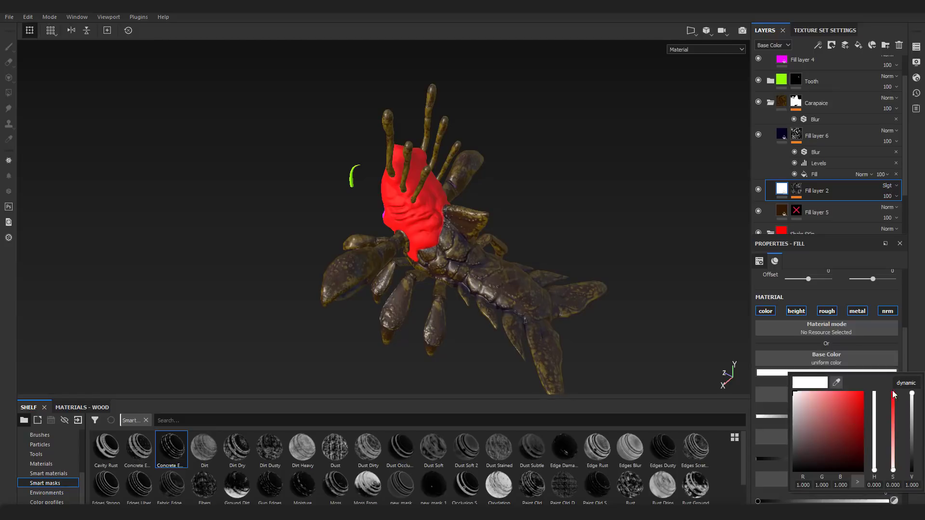
{"action": "left_click", "coordinate": [874, 467]}
{"action": "left_click", "coordinate": [822, 423]}
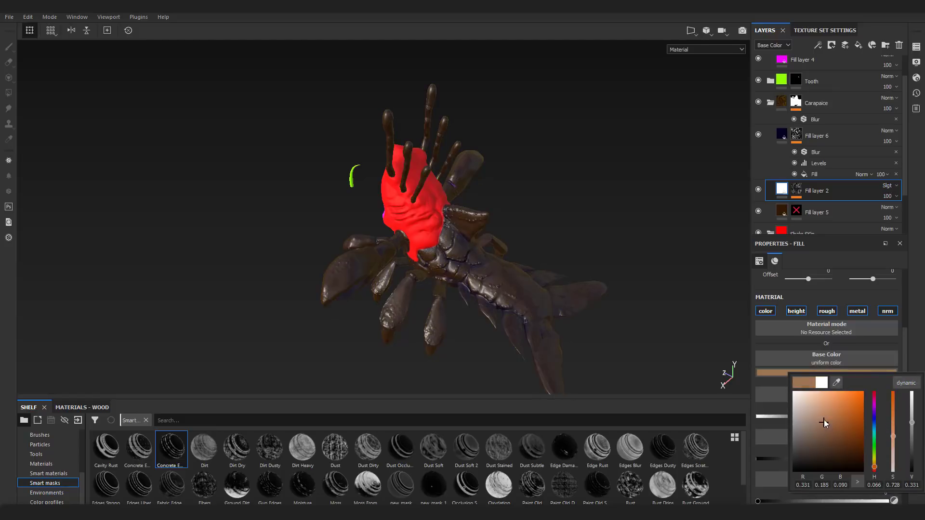
Return Fill layer 2 to Normal blending and set its opacity to 34.
{"action": "left_click", "coordinate": [888, 185]}
{"action": "left_click", "coordinate": [879, 195]}
{"action": "left_click", "coordinate": [896, 196]}
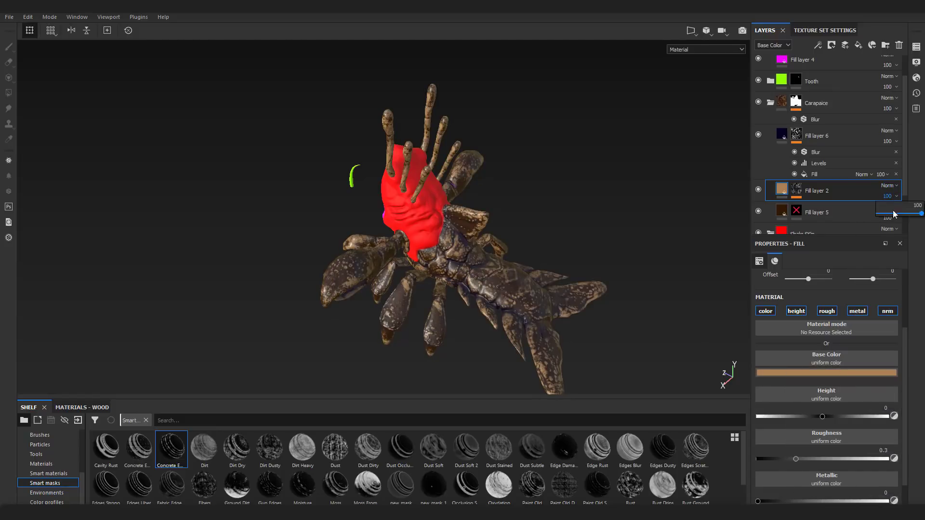
{"action": "left_click_drag", "start_coordinate": [893, 212], "coordinate": [893, 212]}
{"action": "left_click_drag", "start_coordinate": [628, 220], "coordinate": [648, 216], "text": "alt"}
{"action": "scroll", "coordinate": [426, 209], "scroll_direction": "up", "scroll_amount": 3}
{"action": "left_click_drag", "start_coordinate": [487, 222], "coordinate": [573, 188], "text": "alt"}
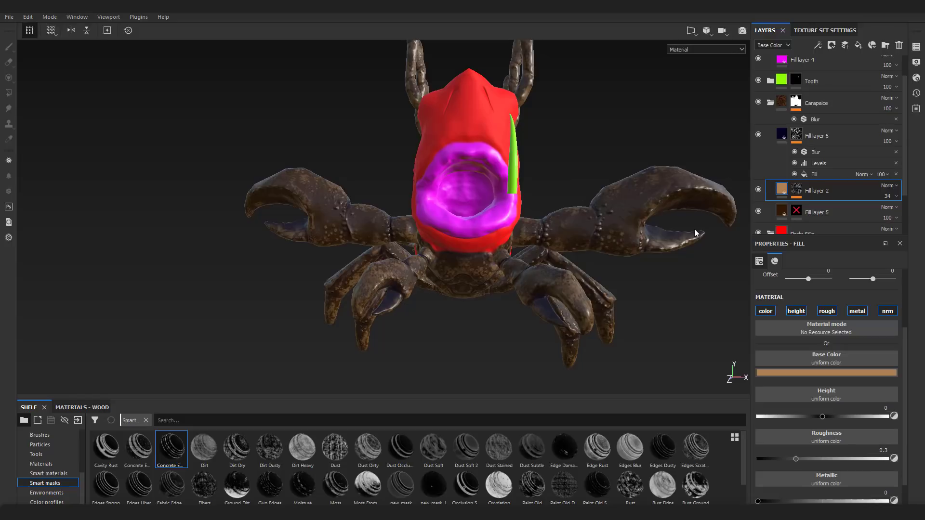
Turn off the height, metal and normal channels of Fill layer 2 and set its roughness to about 0.36.
{"action": "left_click", "coordinate": [802, 314]}
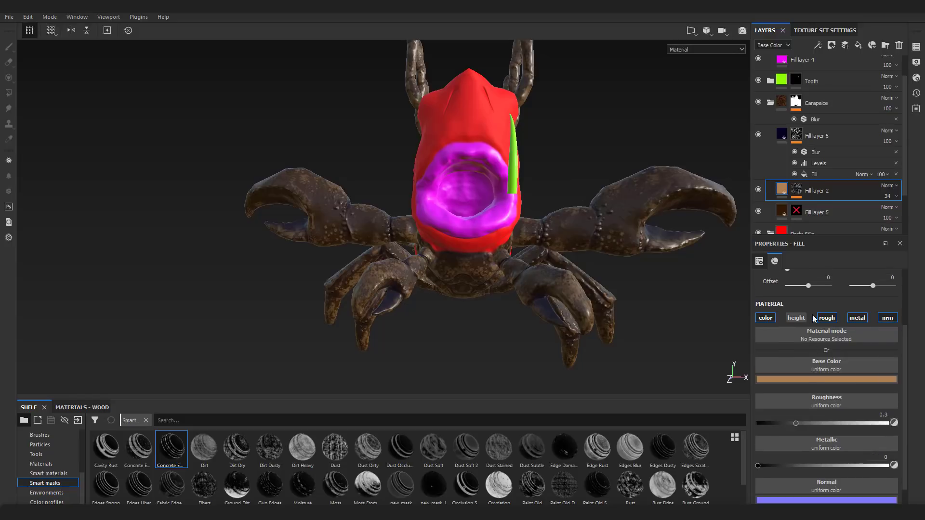
{"action": "left_click", "coordinate": [857, 319]}
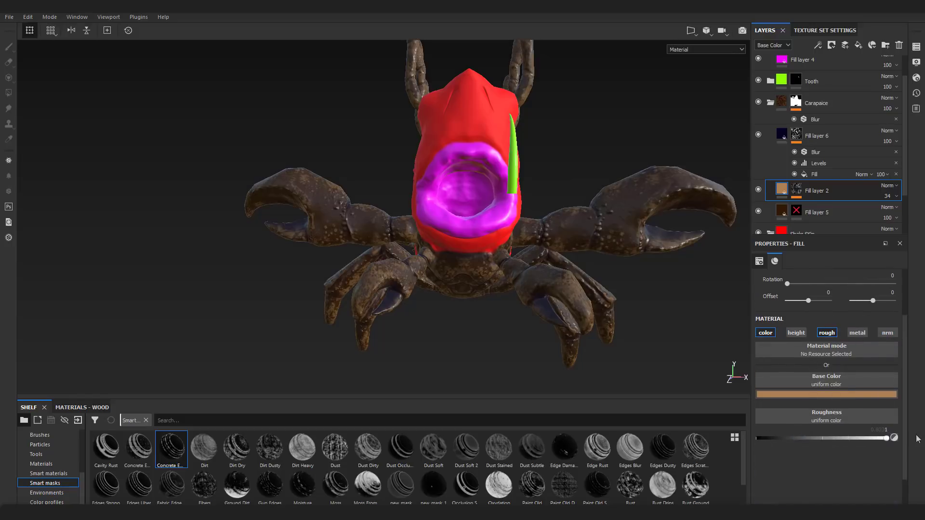
{"action": "left_click", "coordinate": [819, 212]}
{"action": "left_click", "coordinate": [858, 333]}
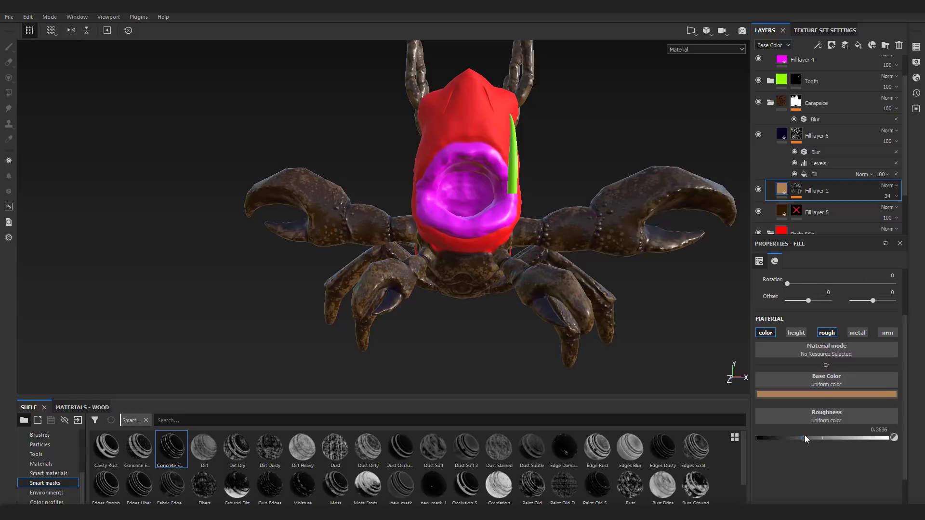
Add a paint layer above Fill layer 2, restrict it to the color channel and pick a mustard brown base color.
{"action": "left_click_drag", "start_coordinate": [447, 270], "coordinate": [693, 260], "text": "alt"}
{"action": "left_click", "coordinate": [845, 45]}
{"action": "left_click", "coordinate": [766, 345], "text": "alt"}
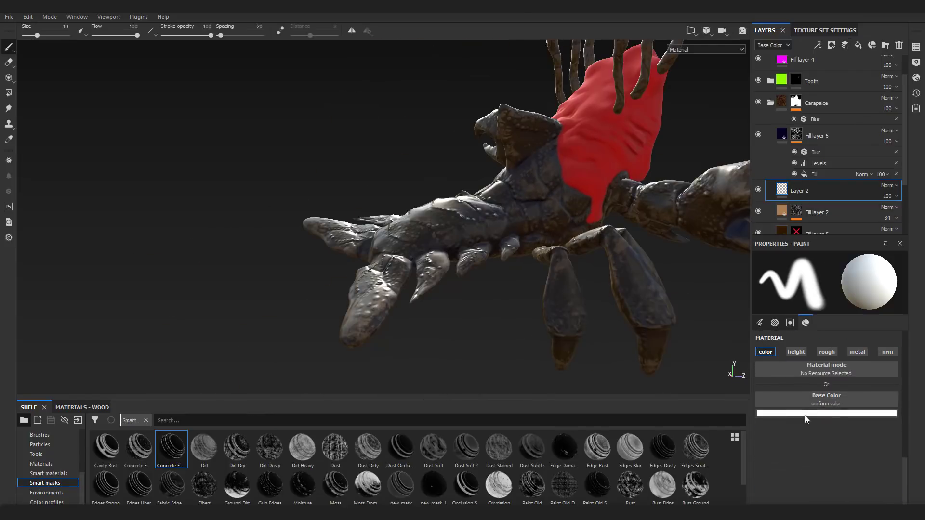
{"action": "left_click", "coordinate": [804, 415]}
{"action": "left_click", "coordinate": [874, 388]}
{"action": "left_click_drag", "start_coordinate": [849, 342], "coordinate": [851, 347]}
Select the Dirt 1 brush for painting mustard brown texture on the carapace.
{"action": "left_click_drag", "start_coordinate": [701, 357], "coordinate": [534, 354], "text": "alt"}
{"action": "left_click", "coordinate": [446, 257]}
{"action": "left_click", "coordinate": [479, 284]}
{"action": "left_click", "coordinate": [40, 435]}
{"action": "left_click", "coordinate": [368, 487]}
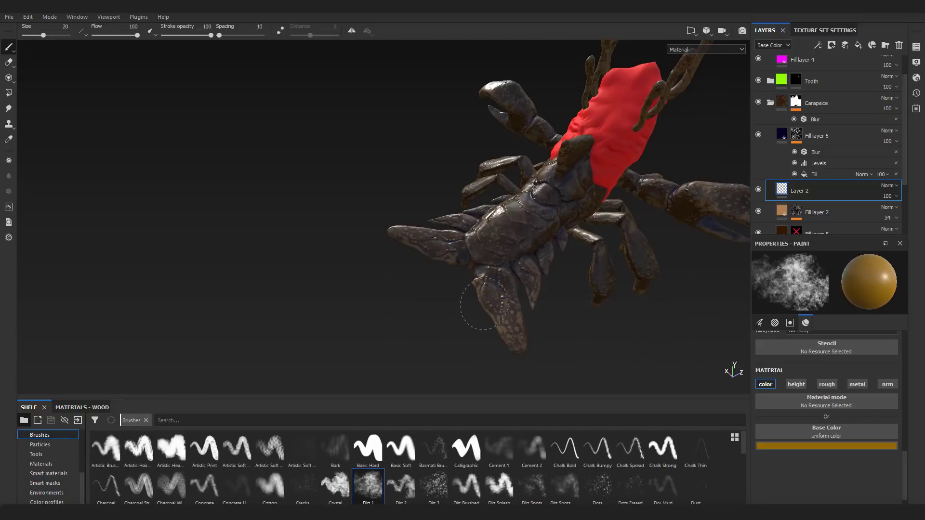
{"action": "left_click_drag", "start_coordinate": [573, 301], "coordinate": [472, 309], "text": "alt"}
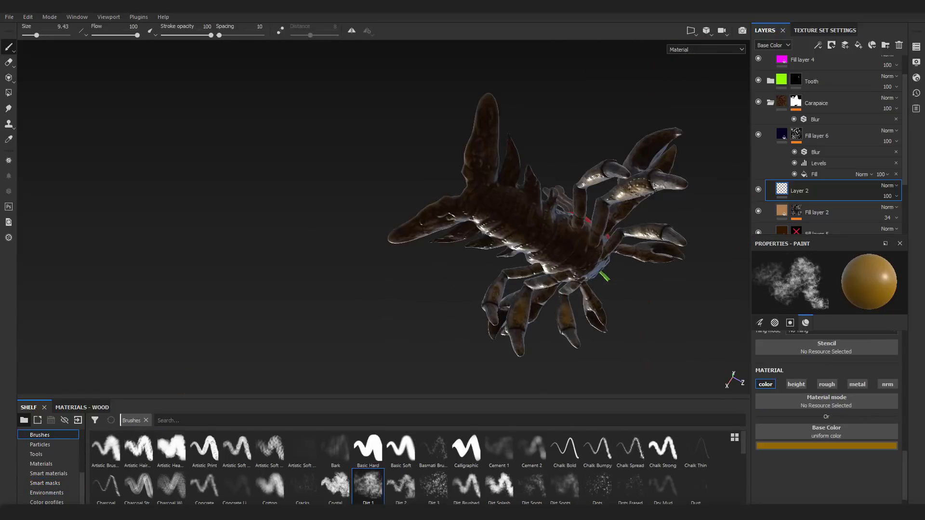
Paint mustard brown Dirt 1 texture over the underside, legs, claws and tail of the carapace on Layer 2.
{"action": "left_click_drag", "start_coordinate": [411, 149], "coordinate": [376, 192], "text": "alt"}
{"action": "right_click_drag", "start_coordinate": [376, 193], "coordinate": [427, 221], "text": "alt"}
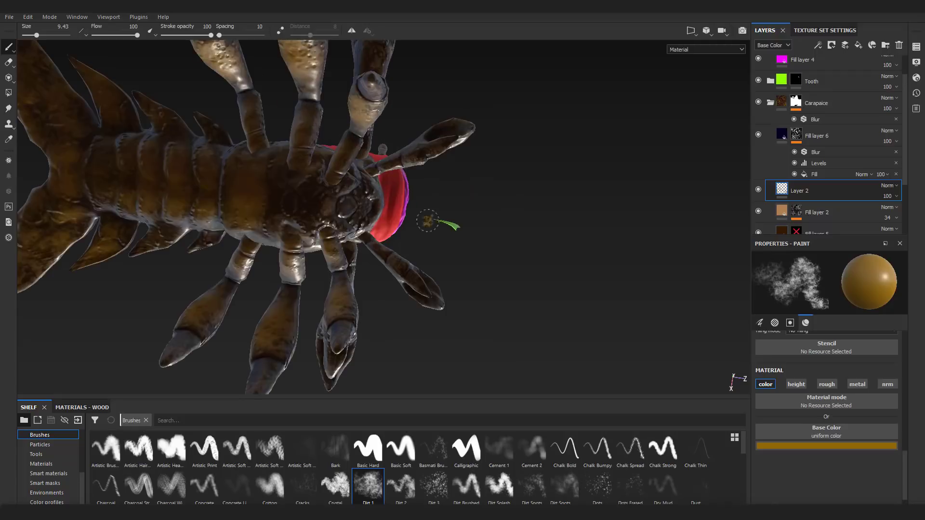
{"action": "left_click_drag", "start_coordinate": [428, 220], "coordinate": [328, 309], "text": "alt"}
{"action": "mouse_move", "coordinate": [434, 104]}
{"action": "left_mouse_down", "text": "alt"}
{"action": "mouse_move", "coordinate": [332, 108]}
{"action": "mouse_move", "coordinate": [376, 108]}
{"action": "left_mouse_up", "text": "alt"}
{"action": "left_click_drag", "start_coordinate": [376, 108], "coordinate": [434, 121], "text": "alt"}
{"action": "left_click_drag", "start_coordinate": [318, 121], "coordinate": [355, 121], "text": "alt"}
{"action": "mouse_move", "coordinate": [468, 130]}
{"action": "left_mouse_down"}
{"action": "mouse_move", "coordinate": [499, 140]}
{"action": "mouse_move", "coordinate": [426, 123]}
{"action": "left_mouse_up"}
{"action": "left_click_drag", "start_coordinate": [573, 146], "coordinate": [577, 159]}
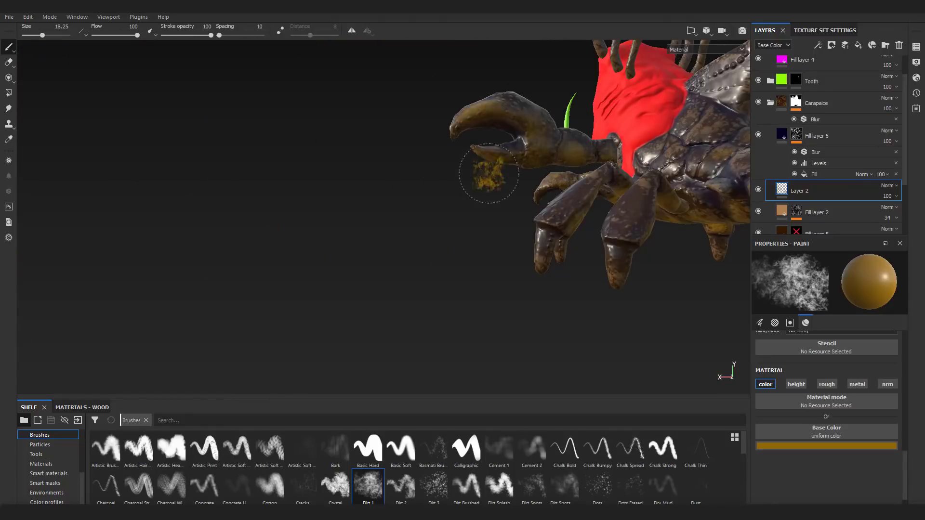
{"action": "left_click_drag", "start_coordinate": [488, 174], "coordinate": [399, 222], "text": "alt"}
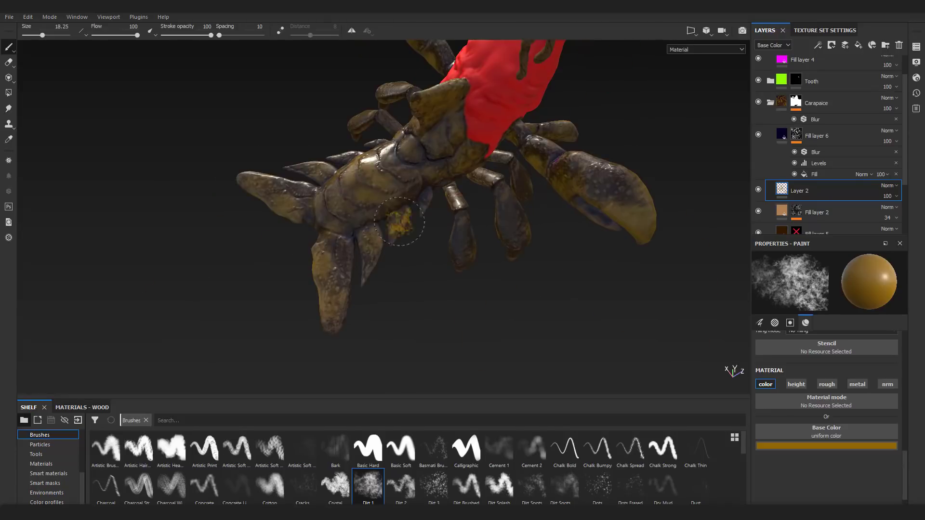
{"action": "left_click_drag", "start_coordinate": [596, 186], "coordinate": [574, 215], "text": "alt"}
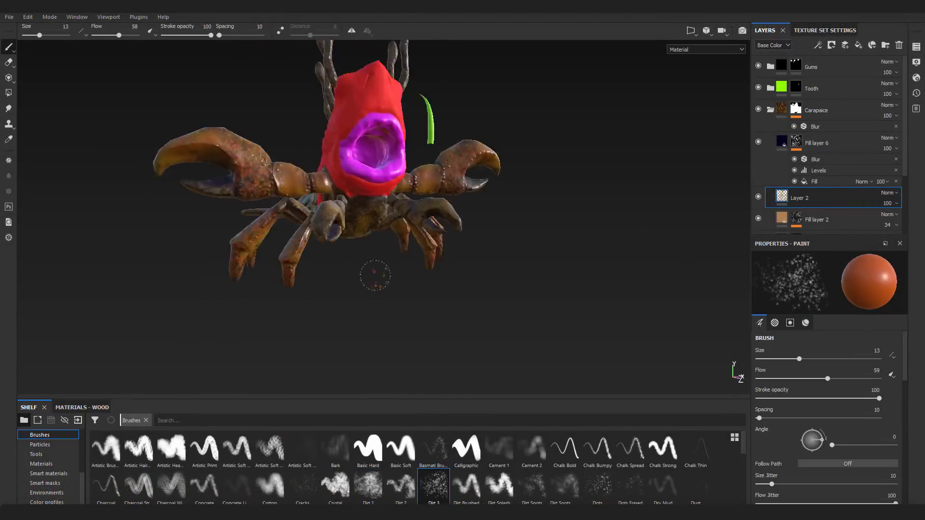
Change the paint color to orange and speckle the carapace and tail with the Dirt 3 brush.
{"action": "mouse_move", "coordinate": [374, 275]}
{"action": "left_mouse_down", "text": "alt"}
{"action": "mouse_move", "coordinate": [448, 266]}
{"action": "mouse_move", "coordinate": [481, 284]}
{"action": "mouse_move", "coordinate": [502, 211]}
{"action": "mouse_move", "coordinate": [498, 297]}
{"action": "mouse_move", "coordinate": [546, 264]}
{"action": "mouse_move", "coordinate": [471, 192]}
{"action": "mouse_move", "coordinate": [491, 144]}
{"action": "mouse_move", "coordinate": [465, 190]}
{"action": "mouse_move", "coordinate": [476, 145]}
{"action": "mouse_move", "coordinate": [398, 135]}
{"action": "mouse_move", "coordinate": [414, 226]}
{"action": "left_mouse_up", "text": "alt"}
{"action": "scroll", "coordinate": [798, 365], "scroll_direction": "down", "scroll_amount": 15}
{"action": "left_click", "coordinate": [826, 413]}
{"action": "left_click", "coordinate": [871, 386]}
{"action": "left_click_drag", "start_coordinate": [336, 223], "coordinate": [325, 247]}
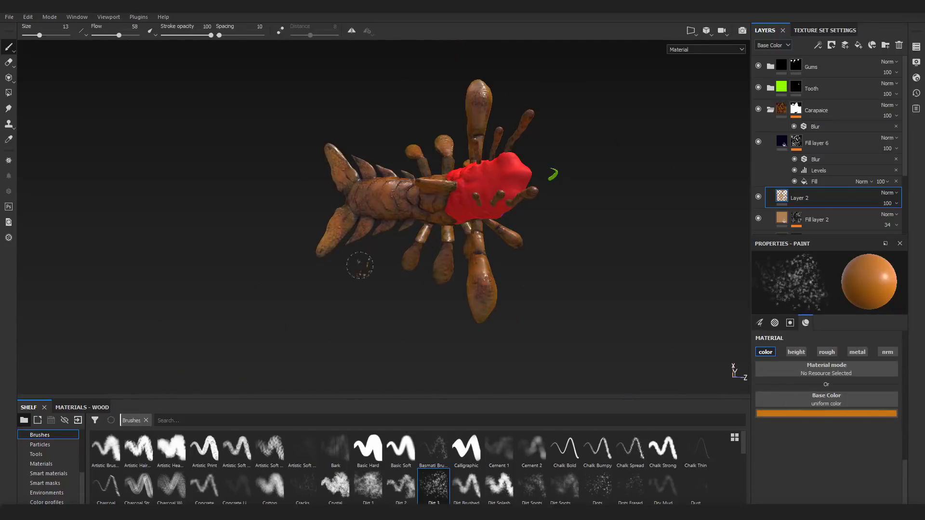
{"action": "left_click_drag", "start_coordinate": [381, 226], "coordinate": [474, 92], "text": "alt"}
{"action": "mouse_move", "coordinate": [475, 145]}
{"action": "left_mouse_down", "text": "alt"}
{"action": "mouse_move", "coordinate": [511, 130]}
{"action": "mouse_move", "coordinate": [433, 193]}
{"action": "mouse_move", "coordinate": [482, 208]}
{"action": "mouse_move", "coordinate": [569, 193]}
{"action": "left_mouse_up", "text": "alt"}
Paint bright red-orange onto the tail fins, side spines and underside with the Dirt 2 brush at a size of about 13.5.
{"action": "left_click", "coordinate": [401, 486]}
{"action": "left_click", "coordinate": [827, 413]}
{"action": "mouse_move", "coordinate": [561, 251]}
{"action": "left_mouse_down"}
{"action": "mouse_move", "coordinate": [530, 207]}
{"action": "mouse_move", "coordinate": [568, 159]}
{"action": "mouse_move", "coordinate": [482, 183]}
{"action": "mouse_move", "coordinate": [430, 219]}
{"action": "left_mouse_up"}
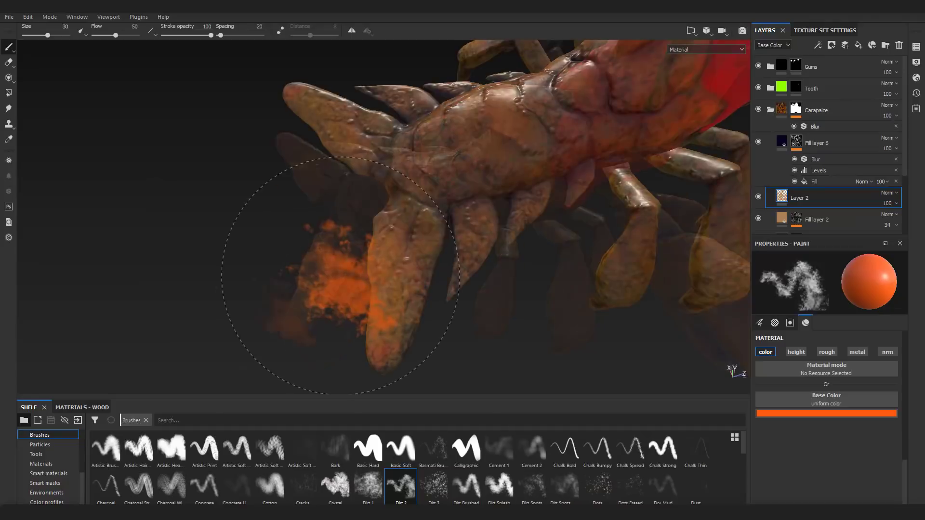
{"action": "right_click_drag", "start_coordinate": [341, 268], "coordinate": [318, 268], "text": "ctrl"}
{"action": "left_click_drag", "start_coordinate": [318, 144], "coordinate": [366, 173]}
{"action": "left_click_drag", "start_coordinate": [374, 217], "coordinate": [375, 317]}
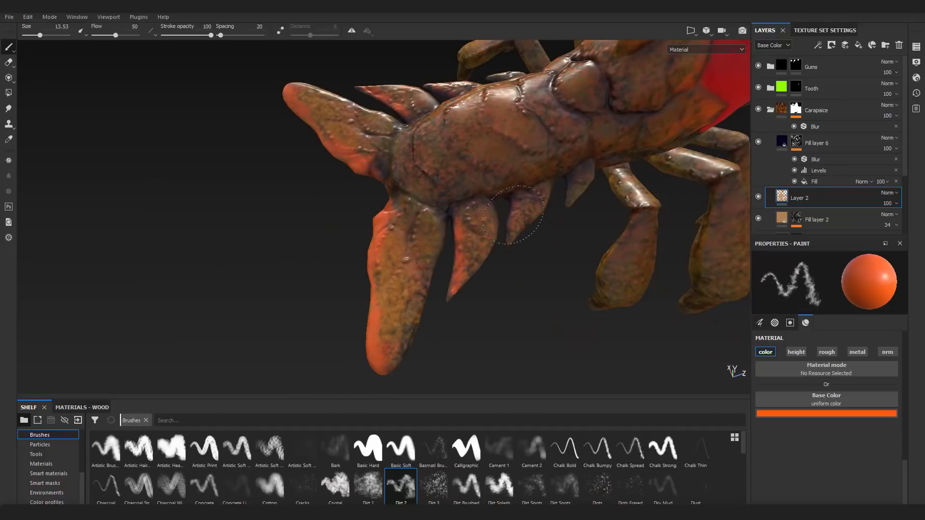
{"action": "left_click_drag", "start_coordinate": [445, 301], "coordinate": [420, 243], "text": "alt"}
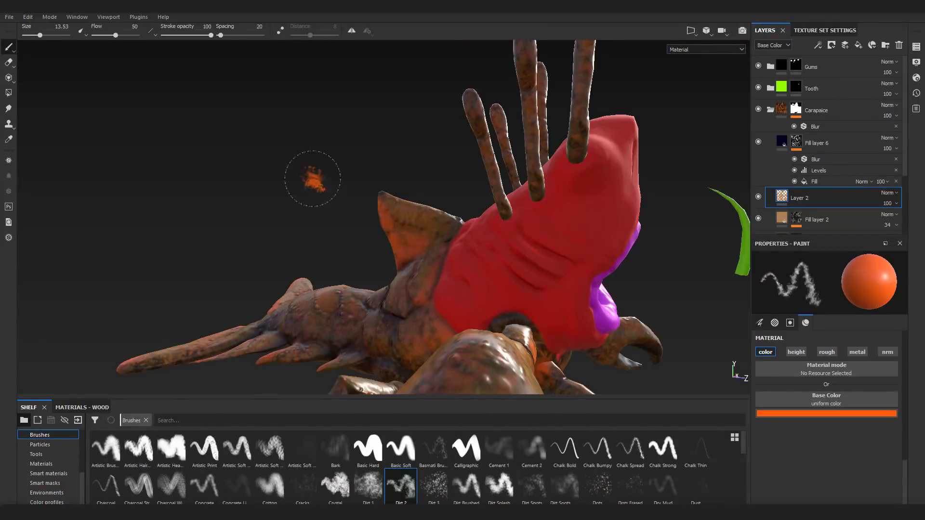
{"action": "left_click_drag", "start_coordinate": [313, 179], "coordinate": [344, 302], "text": "alt"}
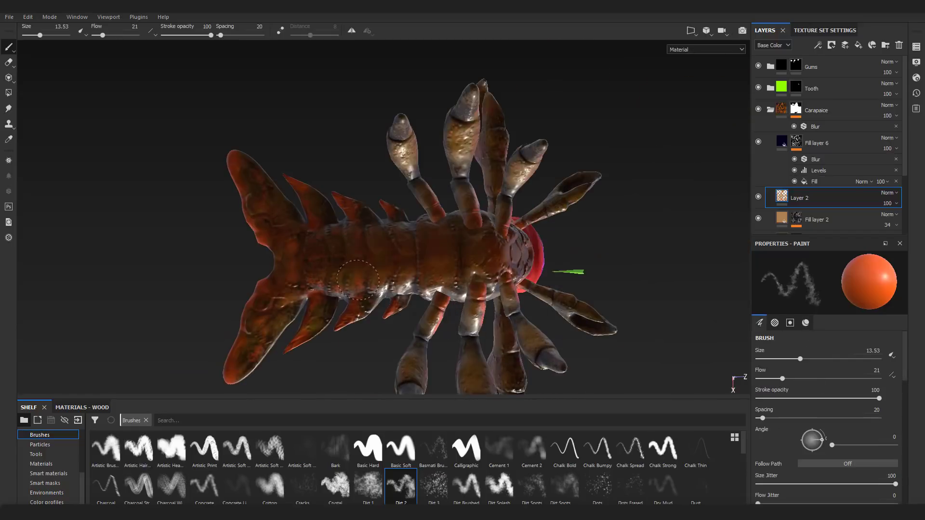
Try yellow as the base color of the Dirt 2 brush.
{"action": "scroll", "coordinate": [813, 366], "scroll_direction": "down", "scroll_amount": 10}
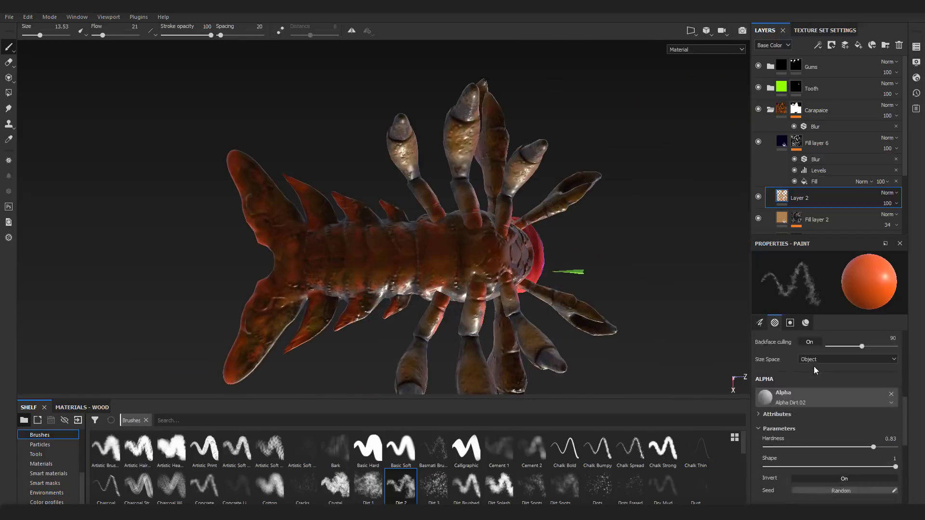
{"action": "left_click", "coordinate": [826, 413]}
{"action": "left_click", "coordinate": [915, 398]}
{"action": "left_click_drag", "start_coordinate": [638, 289], "coordinate": [520, 366], "text": "alt"}
{"action": "left_click", "coordinate": [449, 227]}
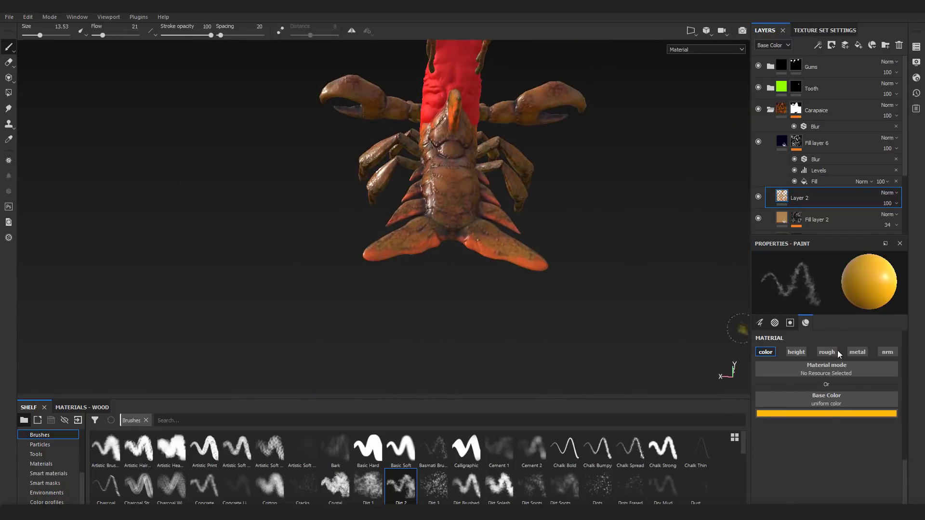
Switch to the Dirt 1 brush and set its base color to a deep orange-red.
{"action": "left_click", "coordinate": [826, 414]}
{"action": "left_click", "coordinate": [855, 330]}
{"action": "scroll", "coordinate": [849, 397], "scroll_direction": "up", "scroll_amount": 10}
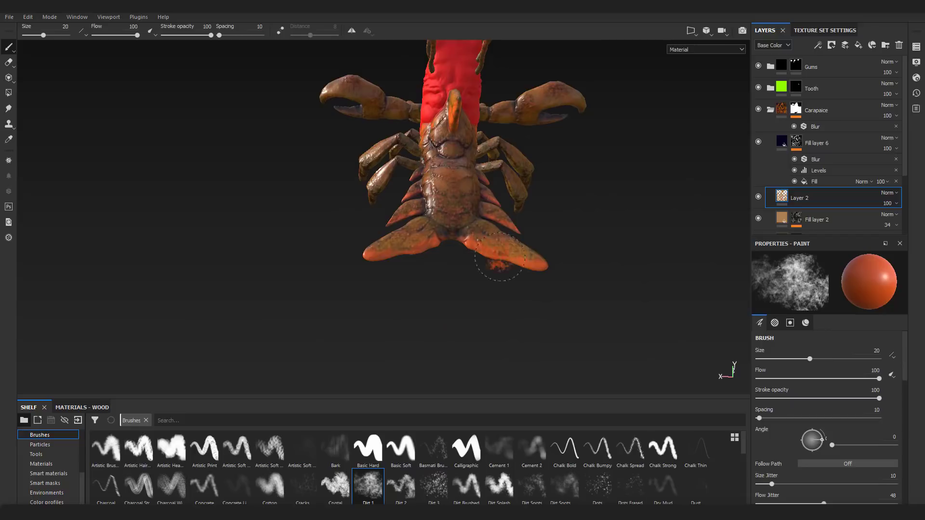
{"action": "left_click", "coordinate": [806, 323]}
{"action": "left_click", "coordinate": [839, 414]}
{"action": "left_click", "coordinate": [860, 342]}
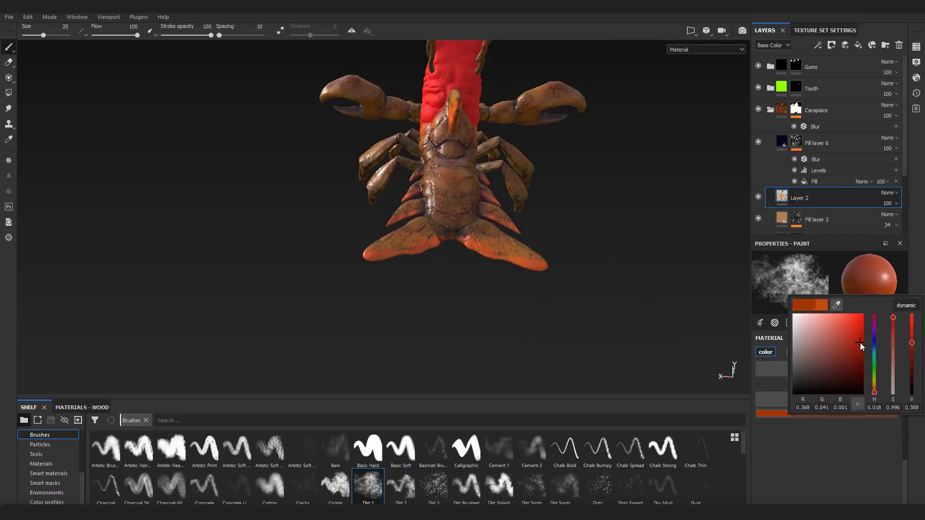
Pick a yellow-orange base color and start painting the rear edge of the dorsal fin with the Dirt 1 brush.
{"action": "left_click_drag", "start_coordinate": [542, 269], "coordinate": [646, 155], "text": "alt"}
{"action": "left_click", "coordinate": [839, 415]}
{"action": "left_click", "coordinate": [915, 402]}
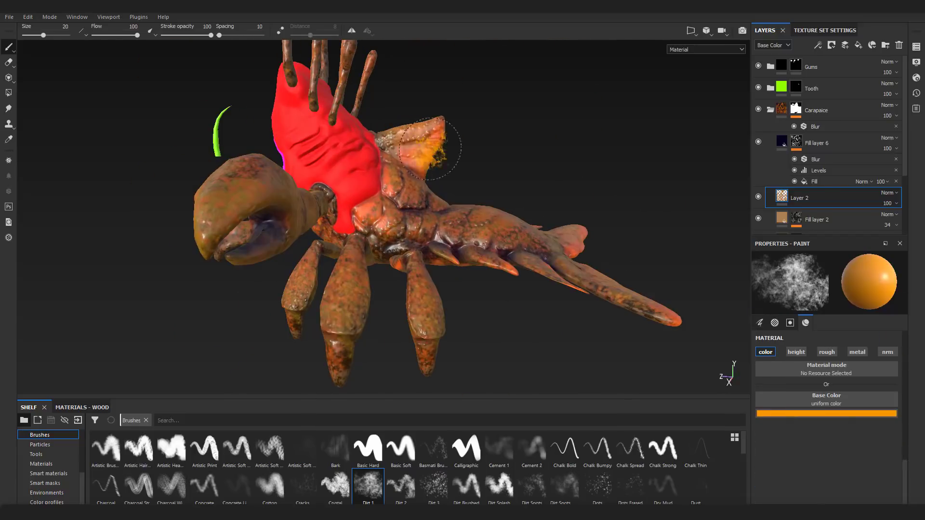
{"action": "left_click_drag", "start_coordinate": [438, 157], "coordinate": [432, 142]}
{"action": "left_click_drag", "start_coordinate": [602, 308], "coordinate": [652, 305], "text": "alt"}
Adjust the base color to a more saturated orange and cover both sides of the dorsal fin with Dirt 1 strokes.
{"action": "left_click", "coordinate": [827, 414]}
{"action": "left_click", "coordinate": [915, 407]}
{"action": "left_click_drag", "start_coordinate": [438, 114], "coordinate": [602, 193], "text": "alt"}
{"action": "left_click_drag", "start_coordinate": [377, 217], "coordinate": [463, 193], "text": "alt"}
{"action": "left_click", "coordinate": [826, 413]}
{"action": "left_click", "coordinate": [915, 404]}
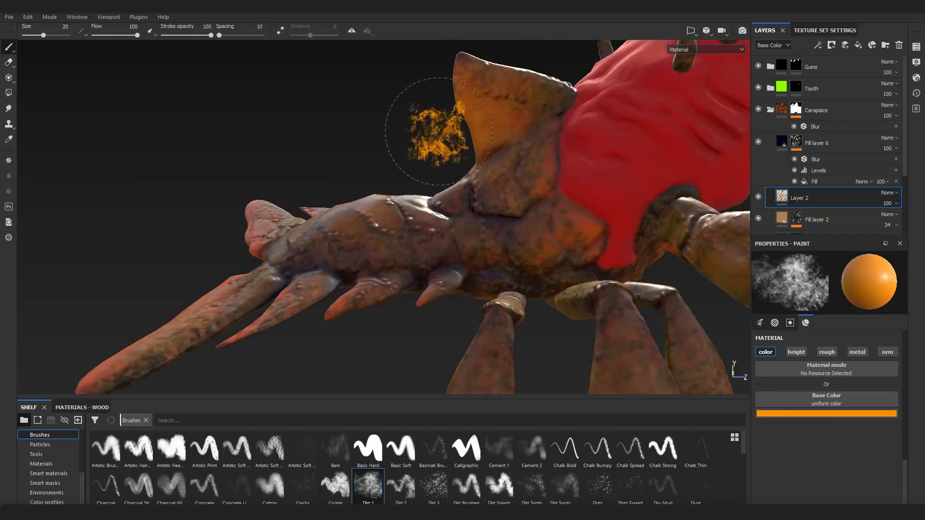
{"action": "left_click_drag", "start_coordinate": [438, 138], "coordinate": [448, 130]}
{"action": "left_click_drag", "start_coordinate": [308, 202], "coordinate": [602, 212], "text": "alt"}
{"action": "left_click_drag", "start_coordinate": [436, 143], "coordinate": [486, 163], "text": "alt"}
Set the paint color to a muted burnt orange and touch up the dorsal fin.
{"action": "left_click", "coordinate": [826, 413]}
{"action": "left_click", "coordinate": [886, 385]}
{"action": "left_click_drag", "start_coordinate": [424, 145], "coordinate": [397, 241], "text": "alt"}
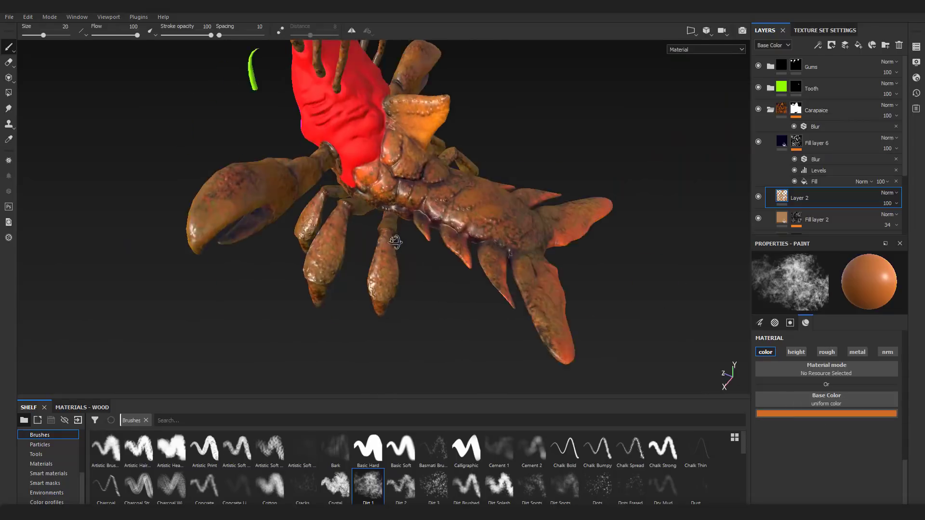
Add a new paint layer above Layer 2, choose a dark brown base color and select the Dirt Splash brush.
{"action": "right_click_drag", "start_coordinate": [397, 241], "coordinate": [493, 260], "text": "alt"}
{"action": "left_click", "coordinate": [846, 45]}
{"action": "left_click", "coordinate": [826, 414]}
{"action": "left_click", "coordinate": [873, 388]}
{"action": "left_click", "coordinate": [861, 374]}
{"action": "left_click", "coordinate": [466, 486]}
{"action": "left_click", "coordinate": [499, 487]}
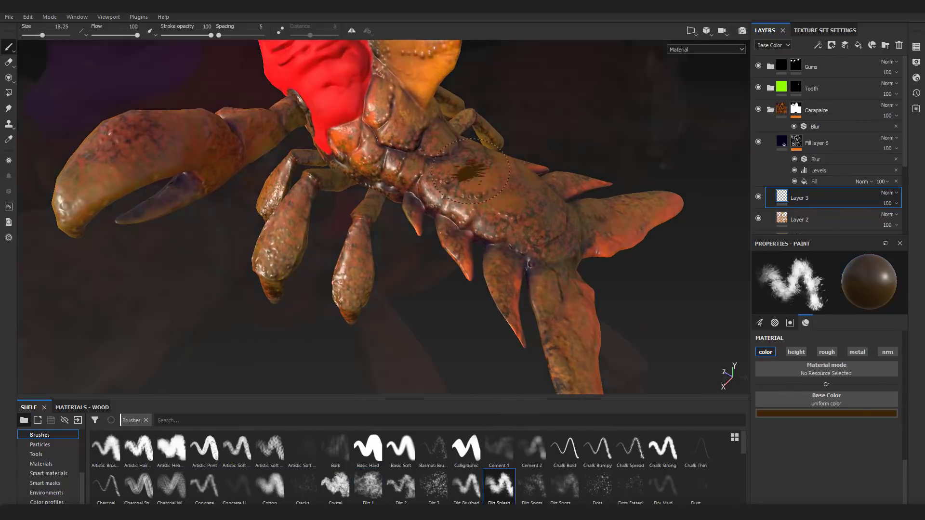
Darken the paint color to a near-black reddish brown with value 0.016 and try a Dirt Splash dab on the large claw.
{"action": "left_click_drag", "start_coordinate": [337, 202], "coordinate": [506, 193], "text": "alt"}
{"action": "left_click", "coordinate": [826, 413]}
{"action": "left_click_drag", "start_coordinate": [874, 385], "coordinate": [874, 315]}
{"action": "left_click", "coordinate": [850, 375]}
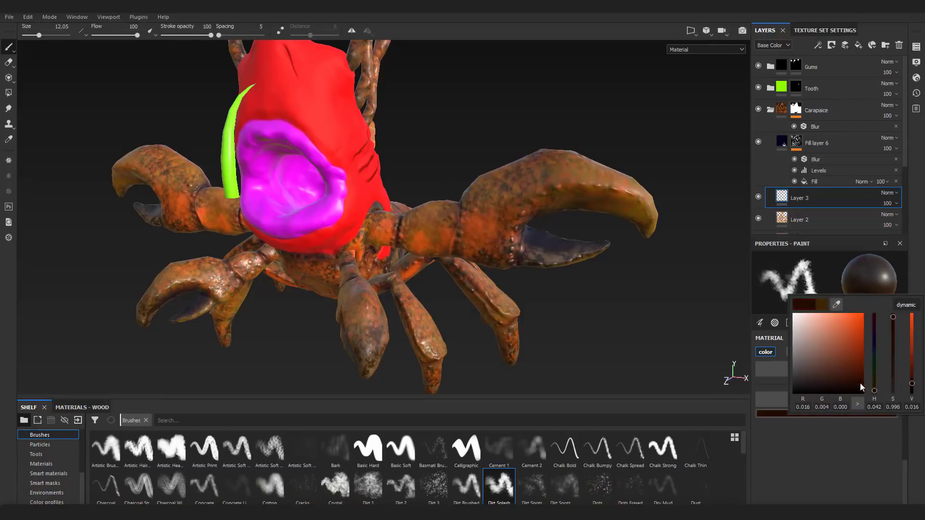
{"action": "left_click", "coordinate": [557, 184]}
{"action": "key", "text": "ctrl+z"}
Select the Ink Splatter brush and paint near-black splatter along the arm segments and upper surface of the large claw.
{"action": "scroll", "coordinate": [332, 465], "scroll_direction": "down", "scroll_amount": 3}
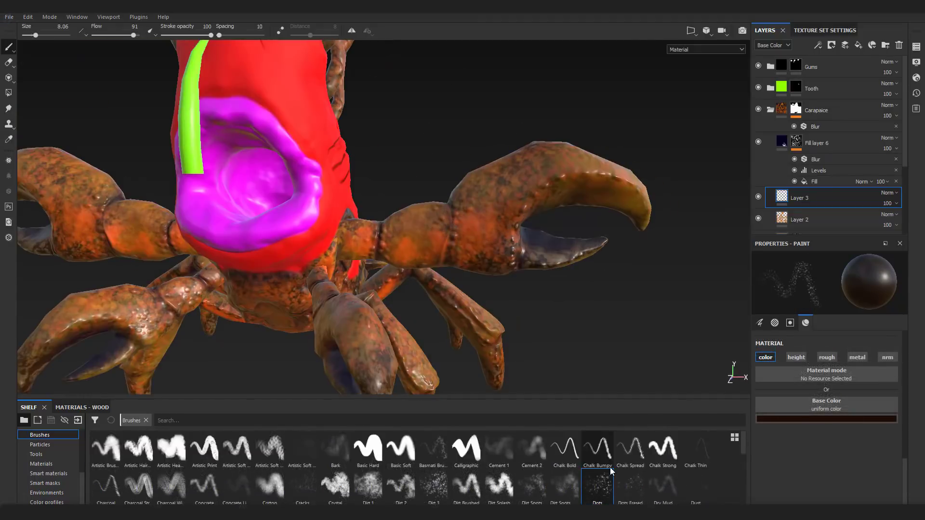
{"action": "left_click", "coordinate": [401, 482]}
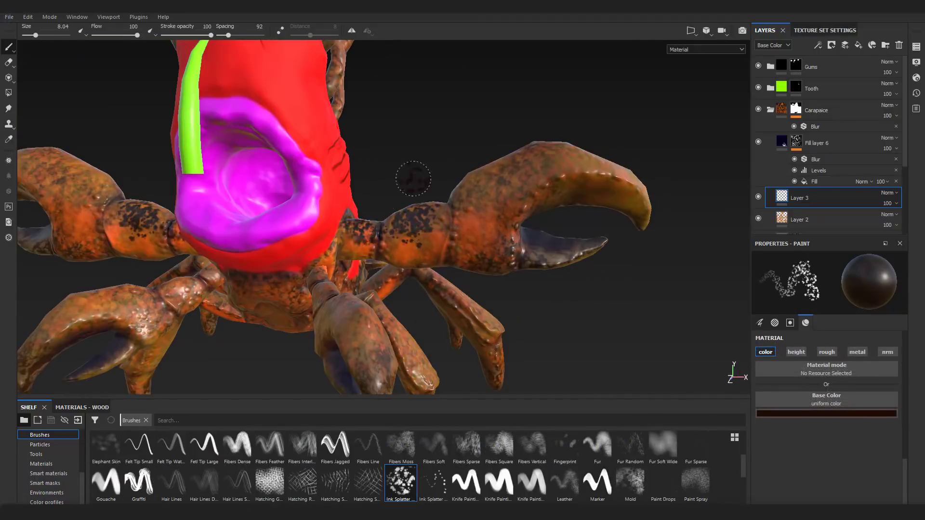
{"action": "left_click_drag", "start_coordinate": [413, 179], "coordinate": [419, 270], "text": "alt"}
{"action": "mouse_move", "coordinate": [386, 270]}
{"action": "left_mouse_down"}
{"action": "mouse_move", "coordinate": [439, 274]}
{"action": "mouse_move", "coordinate": [433, 202]}
{"action": "left_mouse_up"}
{"action": "left_click_drag", "start_coordinate": [472, 279], "coordinate": [569, 237]}
{"action": "left_click_drag", "start_coordinate": [496, 221], "coordinate": [501, 298], "text": "alt"}
{"action": "left_click_drag", "start_coordinate": [525, 246], "coordinate": [583, 236]}
{"action": "left_click_drag", "start_coordinate": [554, 265], "coordinate": [544, 207], "text": "alt"}
{"action": "left_click_drag", "start_coordinate": [503, 265], "coordinate": [479, 289]}
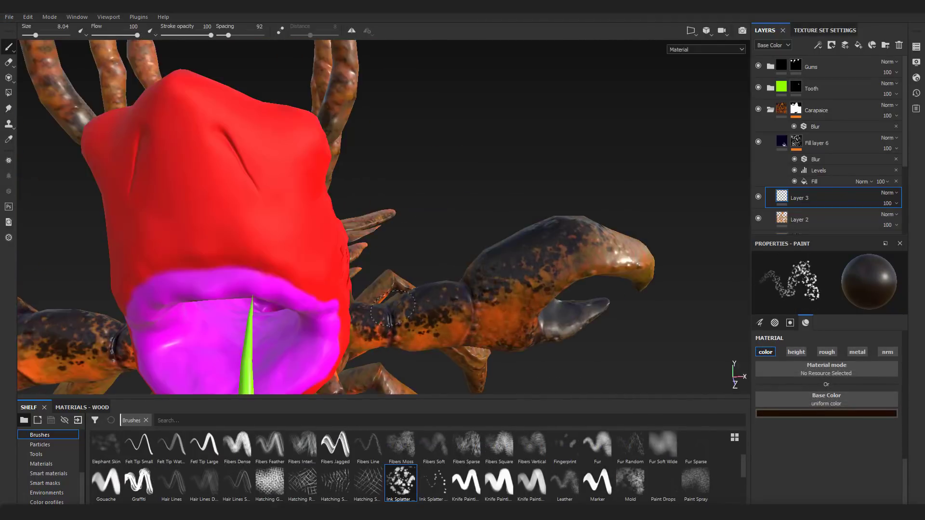
Try a lower flow for the Ink Splatter brush, then restore the flow to 100.
{"action": "left_click_drag", "start_coordinate": [393, 308], "coordinate": [371, 291], "text": "alt"}
{"action": "scroll", "coordinate": [803, 370], "scroll_direction": "up", "scroll_amount": 10}
{"action": "left_click", "coordinate": [817, 378]}
{"action": "scroll", "coordinate": [545, 241], "scroll_direction": "down", "scroll_amount": 5}
{"action": "mouse_move", "coordinate": [482, 222]}
{"action": "left_mouse_down", "text": "alt"}
{"action": "mouse_move", "coordinate": [545, 241]}
{"action": "mouse_move", "coordinate": [588, 303]}
{"action": "left_mouse_up", "text": "alt"}
{"action": "left_click_drag", "start_coordinate": [817, 378], "coordinate": [879, 379]}
{"action": "left_click_drag", "start_coordinate": [589, 303], "coordinate": [653, 220], "text": "alt"}
Extend the near-black splatter over the outer side of the large claw, working around it from several angles.
{"action": "scroll", "coordinate": [654, 221], "scroll_direction": "up", "scroll_amount": 6}
{"action": "scroll", "coordinate": [492, 250], "scroll_direction": "down", "scroll_amount": 5}
{"action": "mouse_move", "coordinate": [492, 250]}
{"action": "left_mouse_down", "text": "alt"}
{"action": "mouse_move", "coordinate": [511, 260]}
{"action": "mouse_move", "coordinate": [463, 240]}
{"action": "left_mouse_up", "text": "alt"}
{"action": "left_click_drag", "start_coordinate": [578, 231], "coordinate": [462, 241], "text": "alt"}
{"action": "scroll", "coordinate": [482, 193], "scroll_direction": "up", "scroll_amount": 5}
{"action": "left_click_drag", "start_coordinate": [424, 173], "coordinate": [530, 154]}
{"action": "left_click_drag", "start_coordinate": [482, 217], "coordinate": [597, 207], "text": "alt"}
{"action": "right_click_drag", "start_coordinate": [597, 207], "coordinate": [530, 207], "text": "ctrl"}
{"action": "left_click_drag", "start_coordinate": [481, 217], "coordinate": [539, 192], "text": "alt"}
{"action": "scroll", "coordinate": [540, 192], "scroll_direction": "up", "scroll_amount": 4}
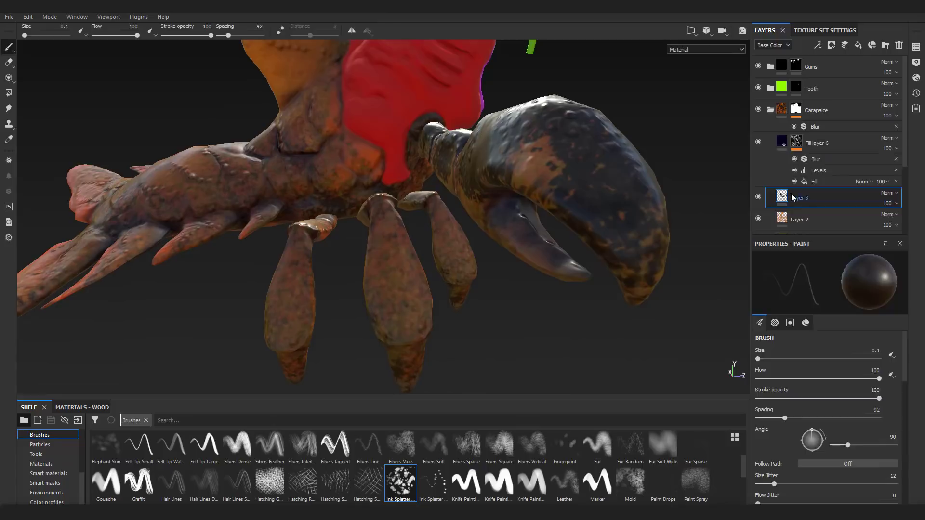
Collapse the mask effects of Fill layer 6, enlarge the brush and fill remaining brown patches on the large claw with dark splatter.
{"action": "left_click", "coordinate": [796, 149]}
{"action": "right_click_drag", "start_coordinate": [453, 137], "coordinate": [496, 137], "text": "ctrl"}
{"action": "left_click_drag", "start_coordinate": [513, 135], "coordinate": [559, 190]}
{"action": "scroll", "coordinate": [535, 192], "scroll_direction": "down", "scroll_amount": 4}
Set the splatter brush size to 5.4 and darken the tip and upper edge of the dorsal fin.
{"action": "left_click_drag", "start_coordinate": [482, 202], "coordinate": [414, 193], "text": "alt"}
{"action": "mouse_move", "coordinate": [395, 170]}
{"action": "middle_mouse_down", "text": "alt"}
{"action": "mouse_move", "coordinate": [342, 241]}
{"action": "mouse_move", "coordinate": [371, 289]}
{"action": "middle_mouse_up", "text": "alt"}
{"action": "left_click_drag", "start_coordinate": [371, 269], "coordinate": [361, 303], "text": "alt"}
{"action": "scroll", "coordinate": [361, 241], "scroll_direction": "up", "scroll_amount": 4}
{"action": "right_click_drag", "start_coordinate": [366, 202], "coordinate": [347, 202], "text": "ctrl"}
{"action": "left_click_drag", "start_coordinate": [359, 202], "coordinate": [329, 190]}
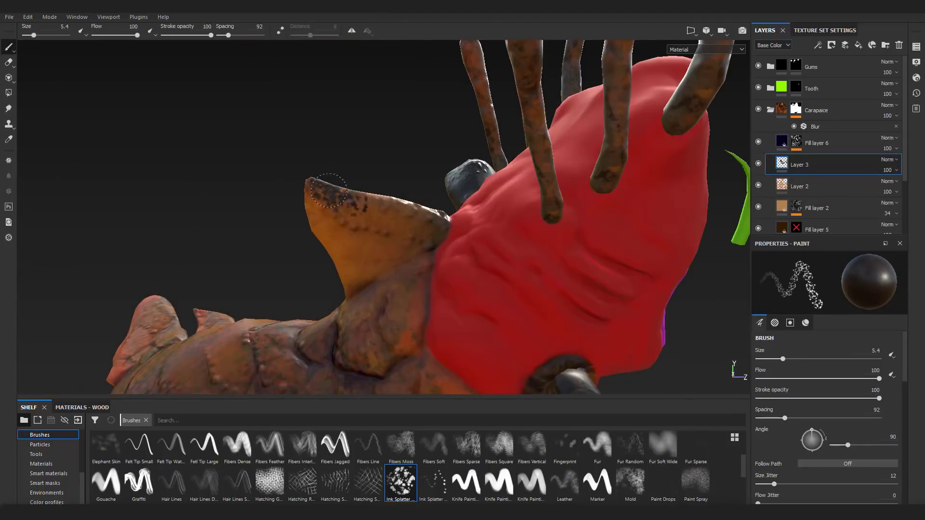
Paint near-black splatter on the shell plates directly behind and below the dorsal fin.
{"action": "scroll", "coordinate": [434, 270], "scroll_direction": "down", "scroll_amount": 3}
{"action": "mouse_move", "coordinate": [366, 241]}
{"action": "left_mouse_down", "text": "alt"}
{"action": "mouse_move", "coordinate": [463, 289]}
{"action": "mouse_move", "coordinate": [414, 270]}
{"action": "left_mouse_up", "text": "alt"}
{"action": "right_click_drag", "start_coordinate": [415, 261], "coordinate": [402, 260], "text": "ctrl"}
{"action": "left_click_drag", "start_coordinate": [396, 267], "coordinate": [382, 239]}
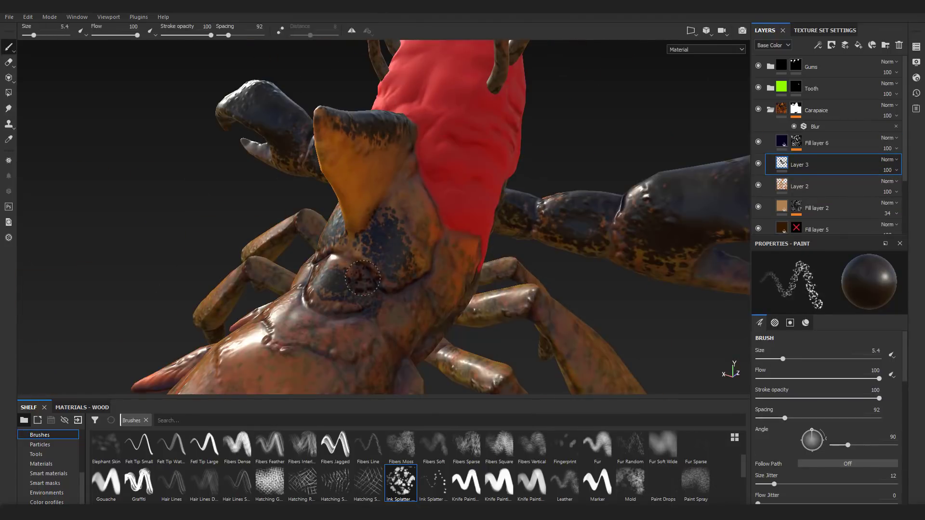
{"action": "left_click_drag", "start_coordinate": [398, 201], "coordinate": [408, 179]}
Set the splatter brush size to 7.42 and speckle the back segments and legs with near-black paint.
{"action": "left_click_drag", "start_coordinate": [408, 193], "coordinate": [510, 217], "text": "alt"}
{"action": "scroll", "coordinate": [462, 241], "scroll_direction": "down", "scroll_amount": 5}
{"action": "scroll", "coordinate": [433, 279], "scroll_direction": "up", "scroll_amount": 3}
{"action": "middle_click_drag", "start_coordinate": [434, 299], "coordinate": [414, 238], "text": "alt"}
{"action": "right_click_drag", "start_coordinate": [402, 238], "coordinate": [413, 238], "text": "ctrl"}
{"action": "left_click_drag", "start_coordinate": [409, 235], "coordinate": [413, 238]}
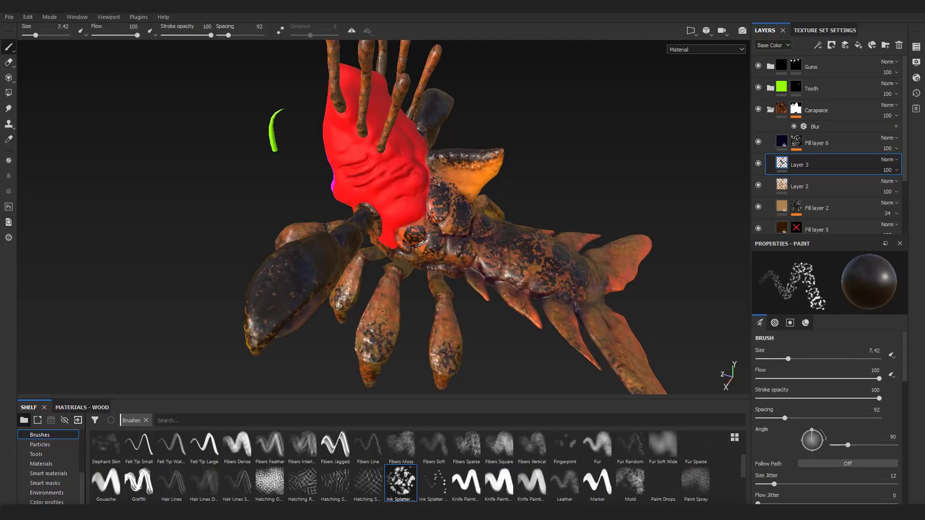
Paint near-black splatter on the shell below the mouth, the small front claws and the surrounding legs.
{"action": "mouse_move", "coordinate": [388, 294]}
{"action": "left_mouse_down", "text": "alt"}
{"action": "mouse_move", "coordinate": [424, 357]}
{"action": "mouse_move", "coordinate": [395, 270]}
{"action": "mouse_move", "coordinate": [510, 289]}
{"action": "left_mouse_up", "text": "alt"}
{"action": "scroll", "coordinate": [386, 240], "scroll_direction": "up", "scroll_amount": 4}
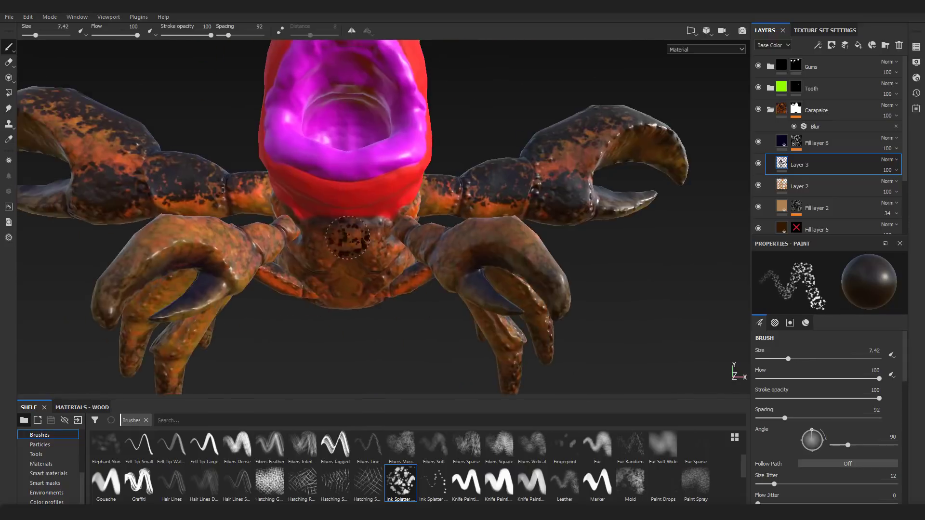
{"action": "left_click_drag", "start_coordinate": [385, 241], "coordinate": [410, 231], "text": "alt"}
{"action": "left_click_drag", "start_coordinate": [265, 262], "coordinate": [224, 313]}
{"action": "mouse_move", "coordinate": [434, 238]}
{"action": "left_mouse_down"}
{"action": "mouse_move", "coordinate": [511, 248]}
{"action": "mouse_move", "coordinate": [424, 250]}
{"action": "left_mouse_up"}
{"action": "mouse_move", "coordinate": [539, 236]}
{"action": "left_mouse_down"}
{"action": "mouse_move", "coordinate": [578, 270]}
{"action": "mouse_move", "coordinate": [520, 250]}
{"action": "left_mouse_up"}
{"action": "left_click_drag", "start_coordinate": [523, 229], "coordinate": [540, 246]}
{"action": "left_click_drag", "start_coordinate": [434, 241], "coordinate": [568, 241], "text": "alt"}
{"action": "left_click_drag", "start_coordinate": [277, 229], "coordinate": [354, 236]}
Paint near-black splatter on the tail fins and side spines with a brush size of 8.55.
{"action": "left_click_drag", "start_coordinate": [159, 227], "coordinate": [255, 221], "text": "alt"}
{"action": "right_click_drag", "start_coordinate": [254, 221], "coordinate": [241, 193], "text": "alt"}
{"action": "left_click_drag", "start_coordinate": [270, 217], "coordinate": [413, 249], "text": "alt"}
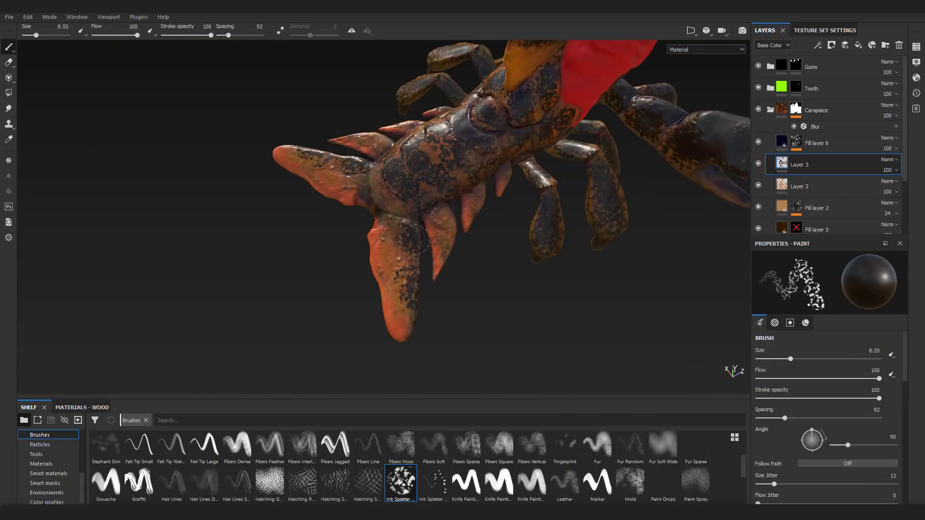
{"action": "left_click_drag", "start_coordinate": [452, 223], "coordinate": [477, 201]}
Set the splatter brush to flow 40 and size 9.76 for softer dark strokes on the back segments.
{"action": "scroll", "coordinate": [477, 201], "scroll_direction": "down", "scroll_amount": 4}
{"action": "scroll", "coordinate": [434, 207], "scroll_direction": "up", "scroll_amount": 4}
{"action": "right_click_drag", "start_coordinate": [400, 187], "coordinate": [386, 188], "text": "ctrl"}
{"action": "left_click_drag", "start_coordinate": [385, 240], "coordinate": [482, 183], "text": "alt"}
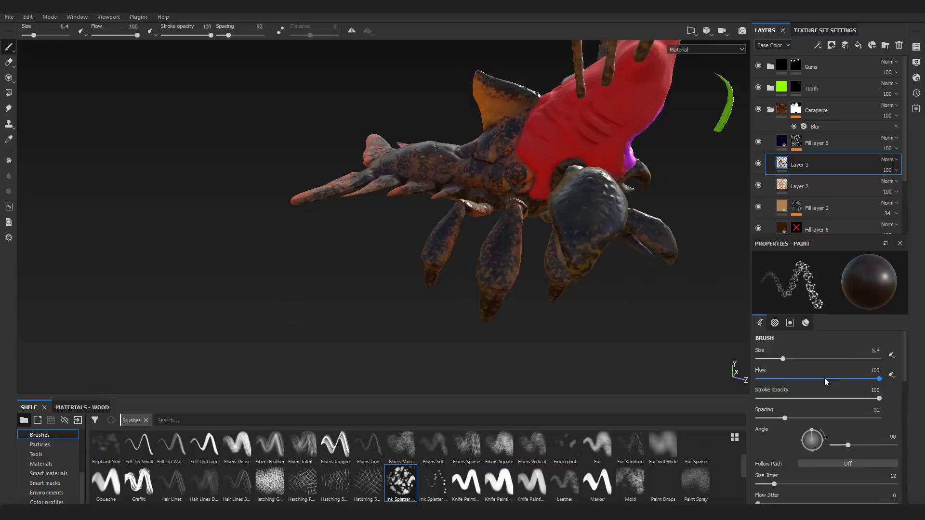
{"action": "left_click_drag", "start_coordinate": [825, 378], "coordinate": [805, 379]}
{"action": "left_click", "coordinate": [806, 323]}
{"action": "left_click_drag", "start_coordinate": [504, 264], "coordinate": [501, 150], "text": "alt"}
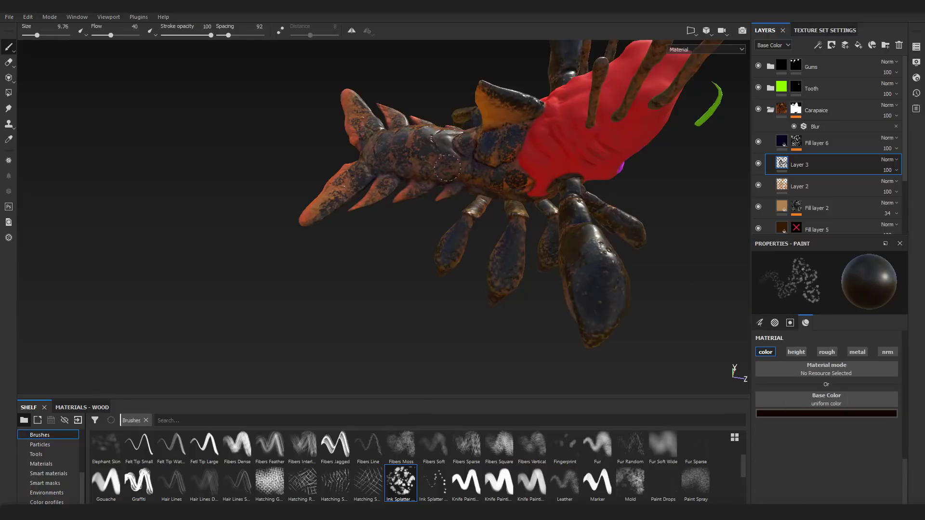
Set the splatter brush to size 7.42 and flow 68 for near-black speckling on the back segments.
{"action": "left_click_drag", "start_coordinate": [328, 213], "coordinate": [486, 207], "text": "alt"}
{"action": "scroll", "coordinate": [433, 212], "scroll_direction": "down", "scroll_amount": 3}
{"action": "scroll", "coordinate": [434, 212], "scroll_direction": "up", "scroll_amount": 5}
{"action": "left_click", "coordinate": [760, 323]}
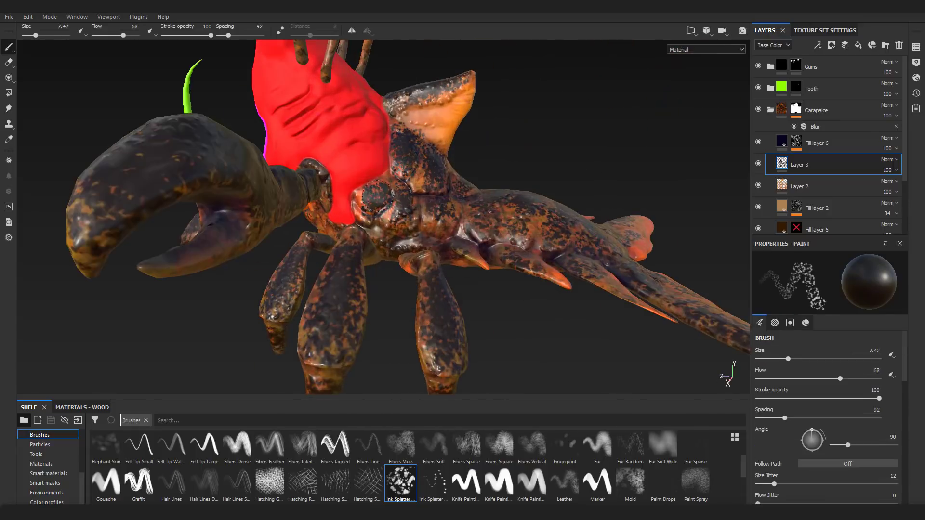
{"action": "left_click_drag", "start_coordinate": [529, 173], "coordinate": [451, 229], "text": "alt"}
{"action": "scroll", "coordinate": [448, 232], "scroll_direction": "up", "scroll_amount": 4}
{"action": "scroll", "coordinate": [420, 342], "scroll_direction": "down", "scroll_amount": 2}
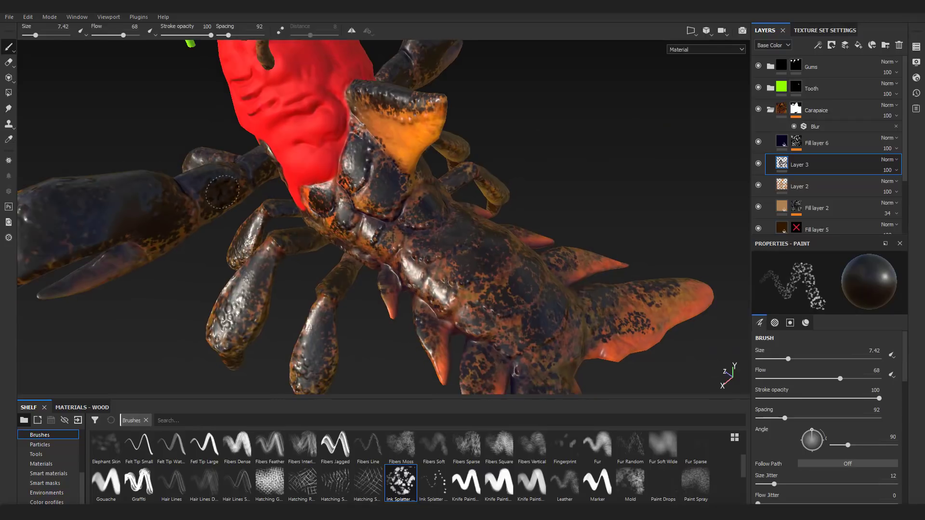
Set the splatter brush to size 11.05 and flow 28 for softer strokes on the tail's underside.
{"action": "left_click_drag", "start_coordinate": [337, 308], "coordinate": [486, 231], "text": "alt"}
{"action": "middle_click_drag", "start_coordinate": [289, 197], "coordinate": [413, 232], "text": "alt"}
{"action": "scroll", "coordinate": [414, 232], "scroll_direction": "down", "scroll_amount": 2}
{"action": "left_click_drag", "start_coordinate": [414, 232], "coordinate": [602, 251], "text": "alt"}
{"action": "left_click_drag", "start_coordinate": [840, 379], "coordinate": [778, 380]}
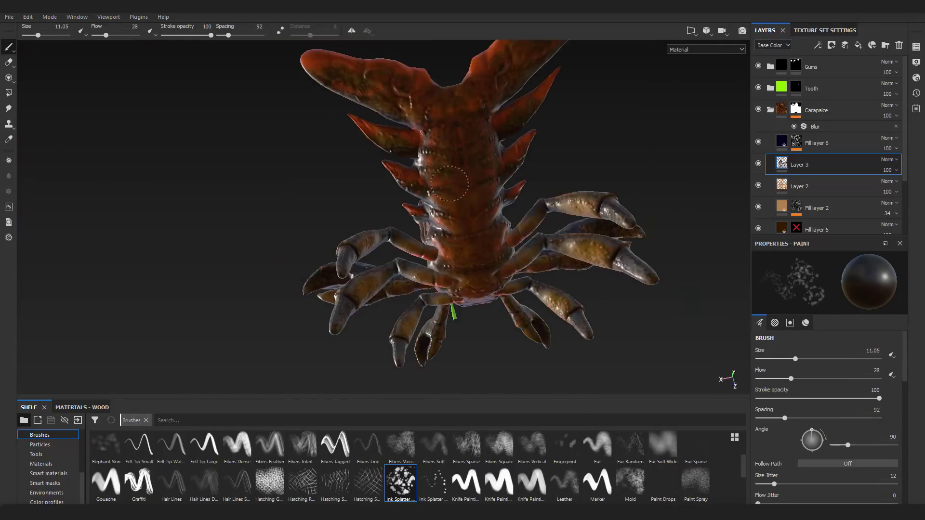
Add a paint layer above Layer 2 and set its base colour to orange-red (R 1.000, G 0.072, B 0.000).
{"action": "left_click_drag", "start_coordinate": [451, 279], "coordinate": [554, 217], "text": "alt"}
{"action": "scroll", "coordinate": [500, 173], "scroll_direction": "down", "scroll_amount": 2}
{"action": "left_click_drag", "start_coordinate": [410, 193], "coordinate": [472, 187], "text": "alt"}
{"action": "scroll", "coordinate": [448, 193], "scroll_direction": "up", "scroll_amount": 3}
{"action": "left_click", "coordinate": [814, 186]}
{"action": "left_click", "coordinate": [845, 46]}
{"action": "left_click", "coordinate": [826, 413]}
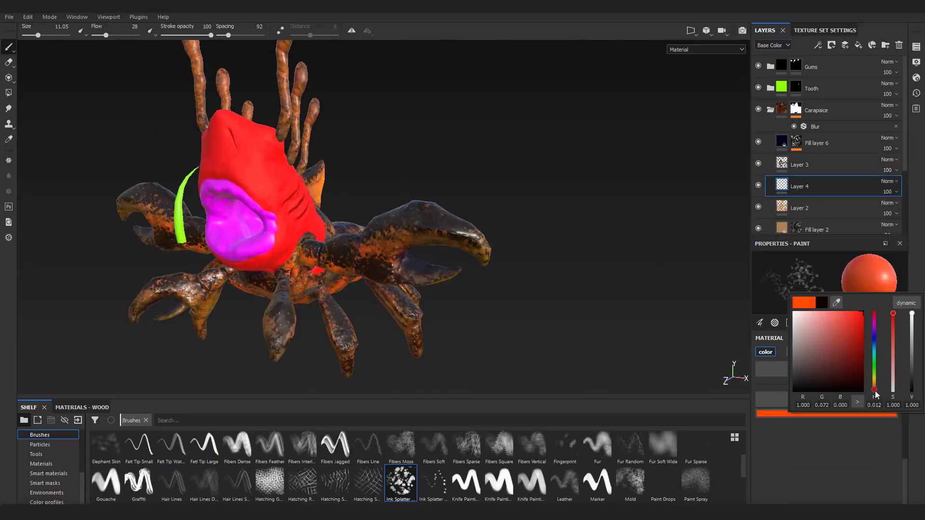
{"action": "left_click_drag", "start_coordinate": [875, 392], "coordinate": [875, 392]}
Paint orange-red splatter on the claws and legs on Layer 4, darkening the colour between strokes.
{"action": "right_click_drag", "start_coordinate": [448, 234], "coordinate": [472, 233], "text": "ctrl"}
{"action": "left_click_drag", "start_coordinate": [472, 233], "coordinate": [544, 221], "text": "alt"}
{"action": "left_click_drag", "start_coordinate": [434, 207], "coordinate": [482, 193]}
{"action": "left_click", "coordinate": [826, 413]}
{"action": "left_click_drag", "start_coordinate": [910, 314], "coordinate": [911, 330]}
{"action": "left_click_drag", "start_coordinate": [554, 270], "coordinate": [544, 294], "text": "alt"}
{"action": "mouse_move", "coordinate": [448, 232]}
{"action": "left_mouse_down"}
{"action": "mouse_move", "coordinate": [478, 267]}
{"action": "mouse_move", "coordinate": [462, 289]}
{"action": "left_mouse_up"}
{"action": "left_click_drag", "start_coordinate": [386, 337], "coordinate": [324, 365]}
{"action": "mouse_move", "coordinate": [530, 298]}
{"action": "left_mouse_down", "text": "alt"}
{"action": "mouse_move", "coordinate": [435, 260]}
{"action": "mouse_move", "coordinate": [458, 310]}
{"action": "mouse_move", "coordinate": [495, 239]}
{"action": "mouse_move", "coordinate": [516, 244]}
{"action": "left_mouse_up", "text": "alt"}
Change the base colour to violet-blue and paint splatter across the shell with a brush size of 30.52.
{"action": "left_click", "coordinate": [826, 414]}
{"action": "mouse_move", "coordinate": [870, 405]}
{"action": "left_mouse_down"}
{"action": "mouse_move", "coordinate": [870, 321]}
{"action": "mouse_move", "coordinate": [870, 343]}
{"action": "left_mouse_up"}
{"action": "left_click_drag", "start_coordinate": [481, 186], "coordinate": [338, 241], "text": "alt"}
{"action": "mouse_move", "coordinate": [309, 232]}
{"action": "left_mouse_down"}
{"action": "mouse_move", "coordinate": [386, 270]}
{"action": "mouse_move", "coordinate": [501, 217]}
{"action": "left_mouse_up"}
Try the Overlay blend mode at reduced opacity on Layer 4.
{"action": "left_click", "coordinate": [889, 182]}
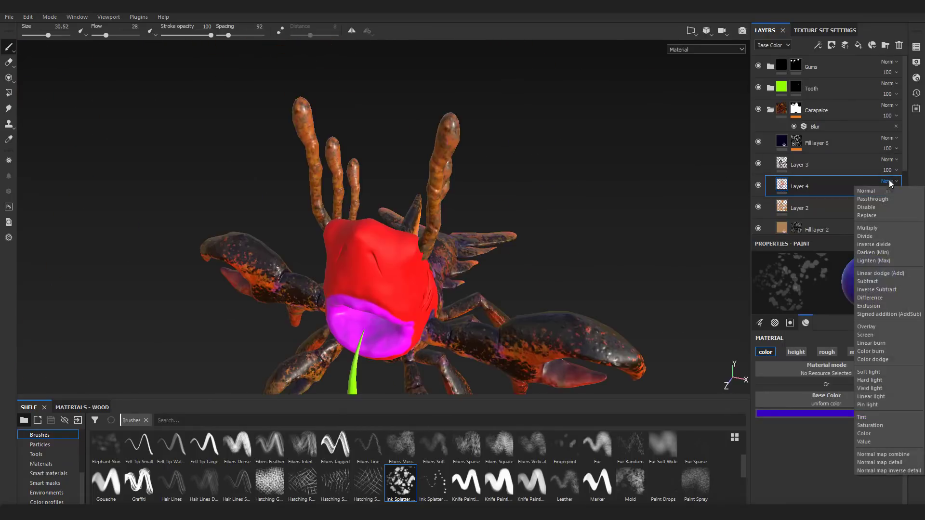
{"action": "left_click", "coordinate": [874, 327]}
{"action": "left_click_drag", "start_coordinate": [637, 248], "coordinate": [487, 236], "text": "alt"}
{"action": "left_click", "coordinate": [888, 183]}
{"action": "left_click", "coordinate": [873, 327]}
{"action": "left_click_drag", "start_coordinate": [547, 201], "coordinate": [501, 232], "text": "alt"}
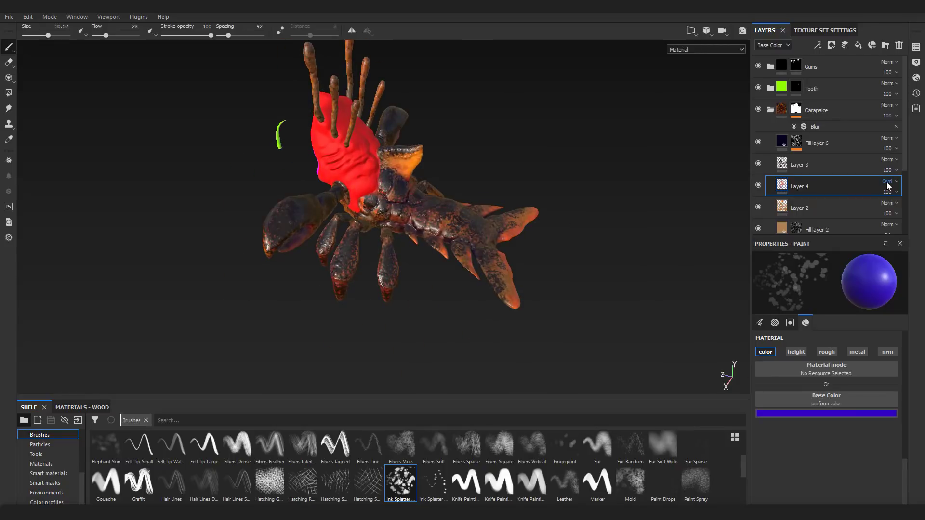
{"action": "left_click", "coordinate": [890, 191]}
{"action": "left_click_drag", "start_coordinate": [917, 207], "coordinate": [894, 207]}
{"action": "left_click_drag", "start_coordinate": [414, 208], "coordinate": [675, 202], "text": "alt"}
{"action": "left_click_drag", "start_coordinate": [871, 214], "coordinate": [885, 210]}
{"action": "left_click_drag", "start_coordinate": [622, 217], "coordinate": [559, 236], "text": "alt"}
Change the base colour to red and add red splatter to the shell on Layer 4.
{"action": "left_click", "coordinate": [826, 413]}
{"action": "left_click_drag", "start_coordinate": [870, 343], "coordinate": [870, 405]}
{"action": "left_click_drag", "start_coordinate": [596, 322], "coordinate": [631, 140], "text": "alt"}
{"action": "scroll", "coordinate": [631, 139], "scroll_direction": "down", "scroll_amount": 3}
Set Layer 4's blend mode to Normal and its opacity to 6.
{"action": "left_click", "coordinate": [889, 182]}
{"action": "left_click", "coordinate": [873, 192]}
{"action": "left_click_drag", "start_coordinate": [568, 203], "coordinate": [434, 231], "text": "alt"}
{"action": "left_click", "coordinate": [889, 192]}
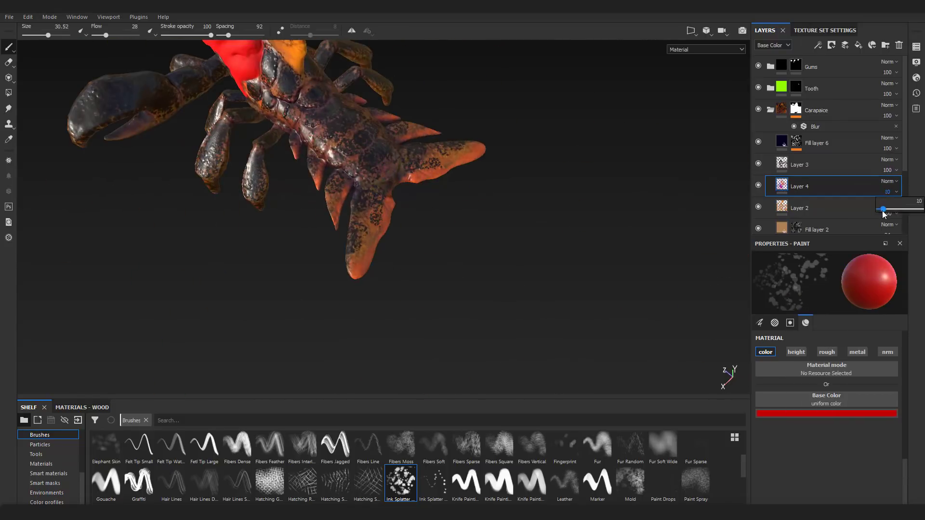
{"action": "left_click_drag", "start_coordinate": [878, 209], "coordinate": [882, 210]}
{"action": "left_click_drag", "start_coordinate": [578, 231], "coordinate": [553, 225], "text": "alt"}
{"action": "mouse_move", "coordinate": [434, 217]}
{"action": "left_mouse_down", "text": "alt"}
{"action": "mouse_move", "coordinate": [554, 193]}
{"action": "mouse_move", "coordinate": [641, 212]}
{"action": "left_mouse_up", "text": "alt"}
Select Layer 3, set a very dark brown base colour and resize the splatter brush for the head stalks.
{"action": "left_click", "coordinate": [819, 165]}
{"action": "left_click", "coordinate": [826, 413]}
{"action": "left_click", "coordinate": [855, 381]}
{"action": "left_click", "coordinate": [826, 373]}
{"action": "left_click_drag", "start_coordinate": [578, 193], "coordinate": [574, 293], "text": "alt"}
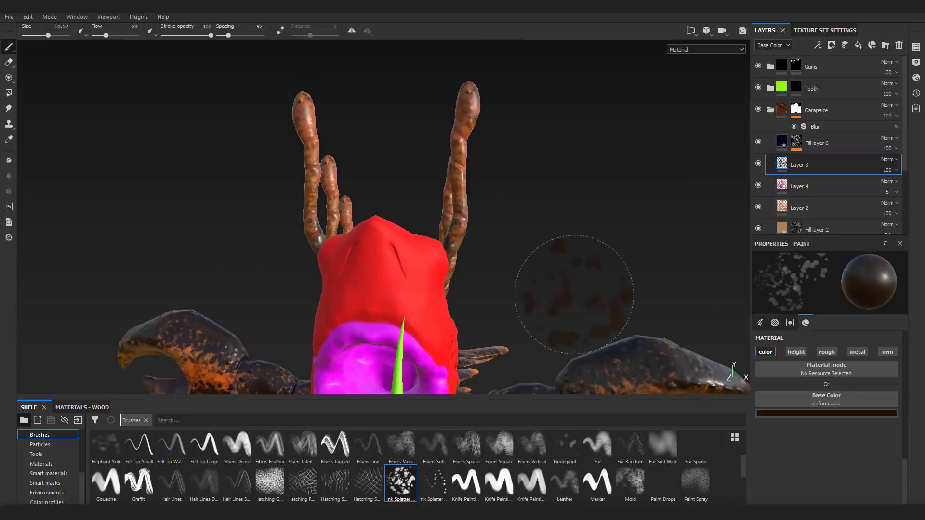
{"action": "right_click_drag", "start_coordinate": [573, 293], "coordinate": [544, 293], "text": "ctrl"}
{"action": "scroll", "coordinate": [833, 389], "scroll_direction": "up", "scroll_amount": 10}
{"action": "mouse_move", "coordinate": [455, 117]}
{"action": "left_mouse_down", "text": "alt"}
{"action": "mouse_move", "coordinate": [510, 202]}
{"action": "mouse_move", "coordinate": [566, 214]}
{"action": "mouse_move", "coordinate": [417, 176]}
{"action": "mouse_move", "coordinate": [530, 193]}
{"action": "left_mouse_up", "text": "alt"}
Return to Layer 3 with a near-black base colour and darken the bulbous tips of the head stalks.
{"action": "left_click", "coordinate": [796, 66]}
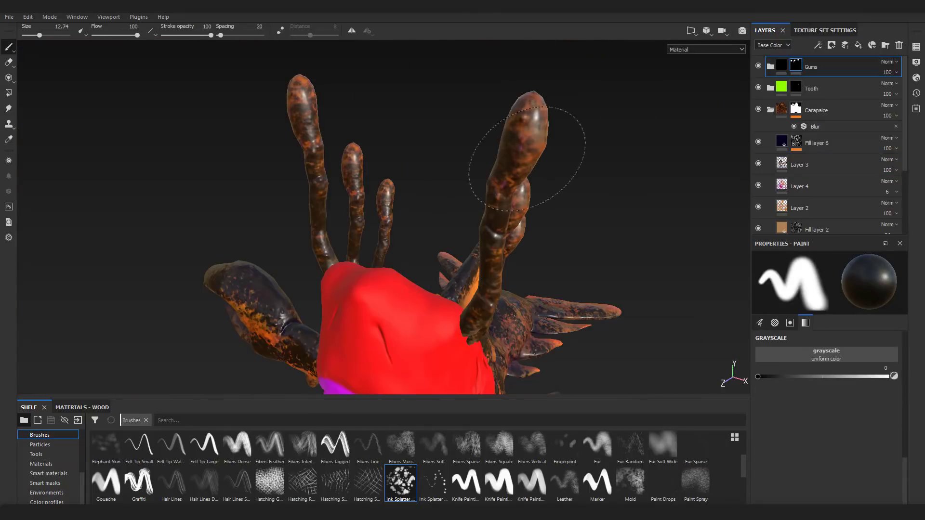
{"action": "scroll", "coordinate": [805, 113], "scroll_direction": "down", "scroll_amount": 2}
{"action": "left_click", "coordinate": [806, 111]}
{"action": "mouse_move", "coordinate": [641, 144]}
{"action": "left_mouse_down", "text": "alt"}
{"action": "mouse_move", "coordinate": [598, 128]}
{"action": "mouse_move", "coordinate": [533, 124]}
{"action": "mouse_move", "coordinate": [536, 164]}
{"action": "mouse_move", "coordinate": [551, 96]}
{"action": "left_mouse_up", "text": "alt"}
{"action": "right_click_drag", "start_coordinate": [541, 135], "coordinate": [529, 137], "text": "ctrl"}
{"action": "scroll", "coordinate": [127, 466], "scroll_direction": "up", "scroll_amount": 5}
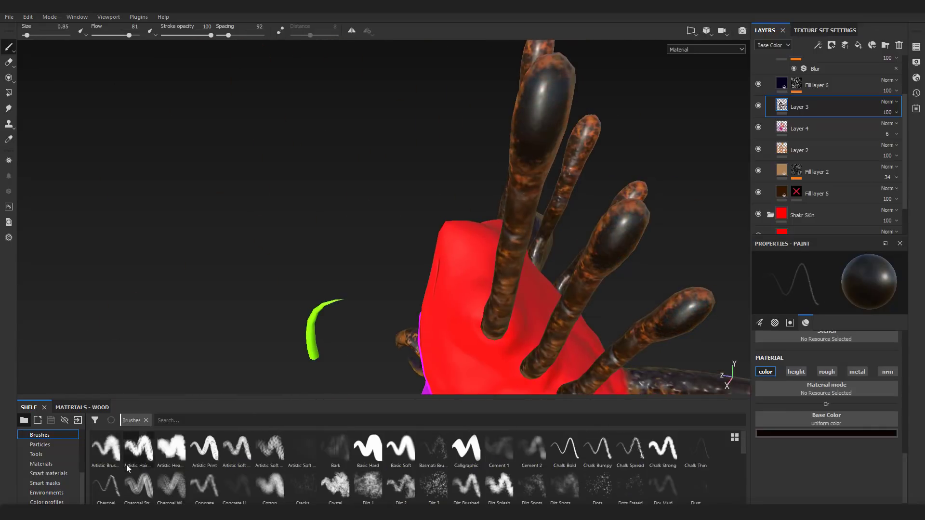
Blend the near-black stalk tips with the Basic Soft brush at size 6.54.
{"action": "left_click", "coordinate": [400, 450]}
{"action": "left_click_drag", "start_coordinate": [540, 157], "coordinate": [547, 126]}
{"action": "left_click_drag", "start_coordinate": [548, 126], "coordinate": [592, 140], "text": "alt"}
{"action": "scroll", "coordinate": [545, 144], "scroll_direction": "down", "scroll_amount": 5}
{"action": "scroll", "coordinate": [535, 162], "scroll_direction": "up", "scroll_amount": 5}
{"action": "right_click_drag", "start_coordinate": [530, 165], "coordinate": [541, 165], "text": "ctrl"}
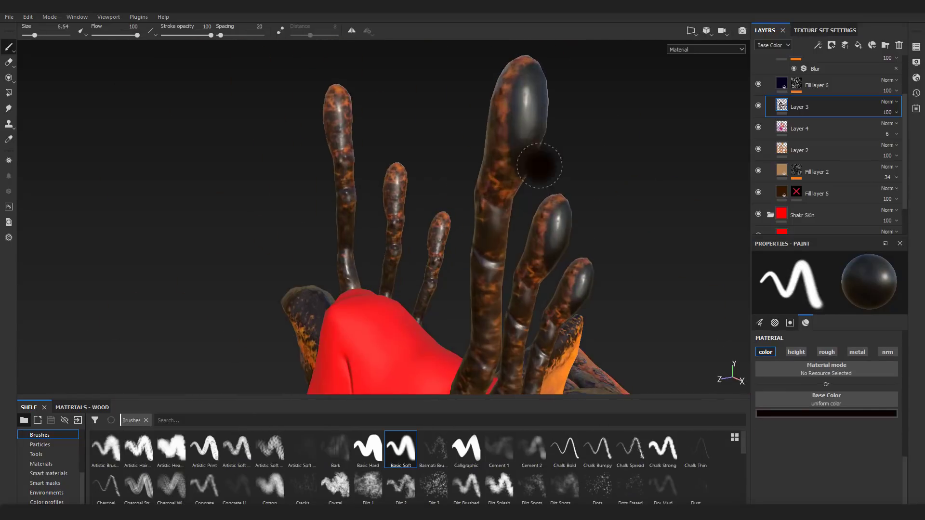
Enlarge the soft brush and darken the remaining head stalks with near-black paint.
{"action": "mouse_move", "coordinate": [541, 165]}
{"action": "left_mouse_down", "text": "alt"}
{"action": "mouse_move", "coordinate": [462, 161]}
{"action": "mouse_move", "coordinate": [497, 157]}
{"action": "left_mouse_up", "text": "alt"}
{"action": "scroll", "coordinate": [586, 174], "scroll_direction": "down", "scroll_amount": 4}
{"action": "left_click_drag", "start_coordinate": [586, 174], "coordinate": [615, 179], "text": "alt"}
{"action": "scroll", "coordinate": [601, 177], "scroll_direction": "up", "scroll_amount": 3}
{"action": "left_click", "coordinate": [759, 323]}
{"action": "left_click_drag", "start_coordinate": [780, 359], "coordinate": [793, 359]}
{"action": "left_click_drag", "start_coordinate": [549, 109], "coordinate": [742, 175], "text": "alt"}
{"action": "scroll", "coordinate": [601, 163], "scroll_direction": "down", "scroll_amount": 5}
{"action": "scroll", "coordinate": [741, 176], "scroll_direction": "up", "scroll_amount": 4}
Select Layer 2, set an orange base colour and choose the Dirt 1 brush.
{"action": "left_click", "coordinate": [799, 151]}
{"action": "left_click", "coordinate": [806, 323]}
{"action": "left_click", "coordinate": [805, 413]}
{"action": "left_click_drag", "start_coordinate": [626, 308], "coordinate": [673, 351], "text": "alt"}
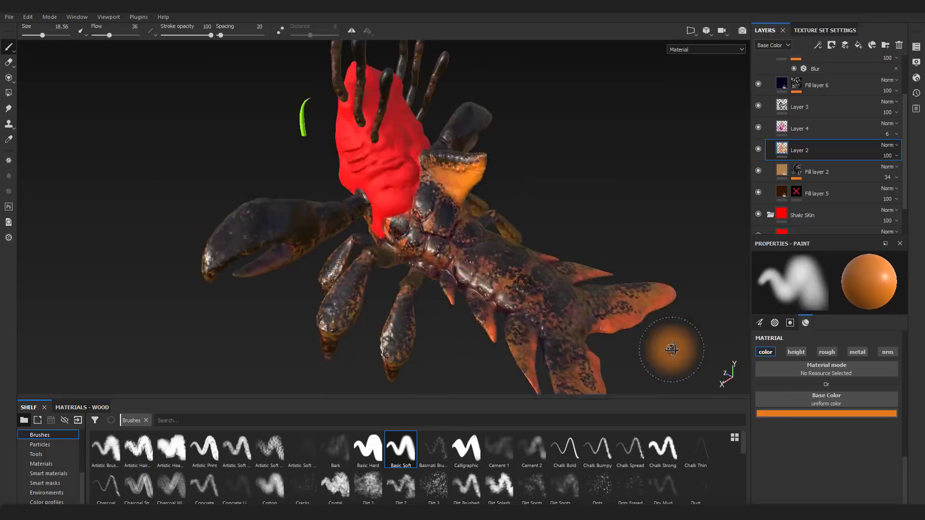
{"action": "middle_click_drag", "start_coordinate": [673, 352], "coordinate": [517, 342], "text": "alt"}
{"action": "left_click", "coordinate": [368, 485]}
Add orange Dirt 1 paint to the tail and move Fill layer 2 above Layer 3.
{"action": "left_click_drag", "start_coordinate": [604, 351], "coordinate": [418, 343], "text": "alt"}
{"action": "scroll", "coordinate": [418, 343], "scroll_direction": "up", "scroll_amount": 4}
{"action": "scroll", "coordinate": [557, 276], "scroll_direction": "down", "scroll_amount": 3}
{"action": "left_click_drag", "start_coordinate": [557, 276], "coordinate": [611, 256], "text": "alt"}
{"action": "left_click_drag", "start_coordinate": [537, 250], "coordinate": [569, 144], "text": "alt"}
{"action": "scroll", "coordinate": [759, 134], "scroll_direction": "down", "scroll_amount": 2}
{"action": "left_click", "coordinate": [761, 142]}
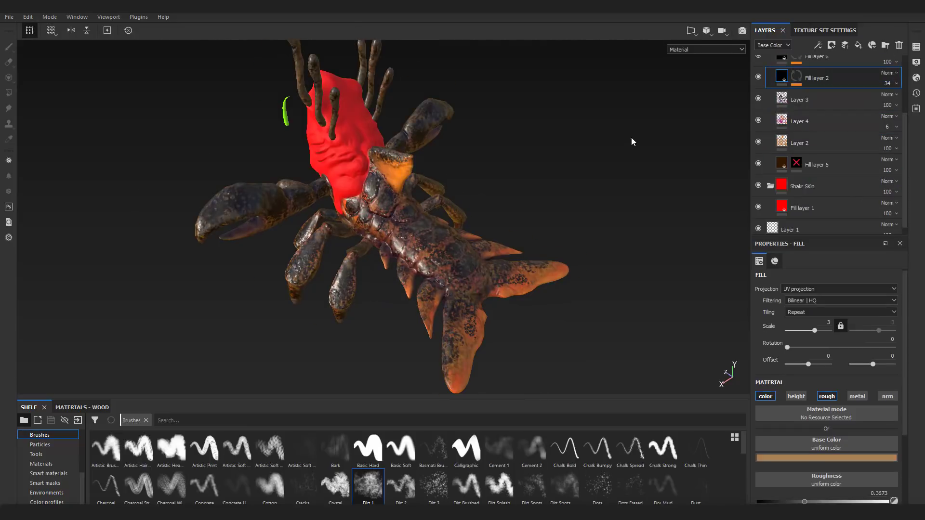
Compare blend modes on Fill layer 2 and set it to Inverse divide.
{"action": "left_click_drag", "start_coordinate": [630, 140], "coordinate": [554, 212], "text": "alt"}
{"action": "scroll", "coordinate": [839, 180], "scroll_direction": "up", "scroll_amount": 4}
{"action": "scroll", "coordinate": [839, 176], "scroll_direction": "up", "scroll_amount": 2}
{"action": "scroll", "coordinate": [889, 162], "scroll_direction": "up", "scroll_amount": 10}
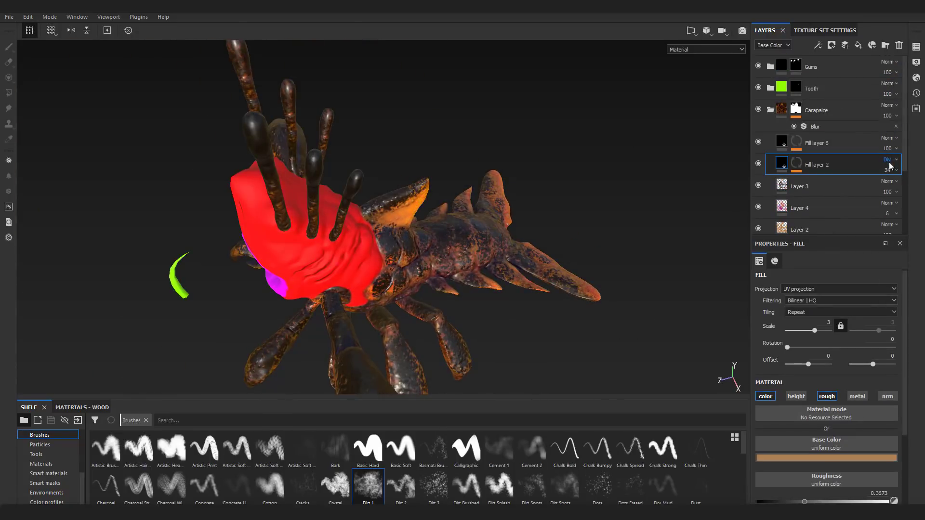
{"action": "scroll", "coordinate": [890, 167], "scroll_direction": "up", "scroll_amount": 4}
{"action": "scroll", "coordinate": [889, 166], "scroll_direction": "up", "scroll_amount": 1}
{"action": "scroll", "coordinate": [890, 167], "scroll_direction": "down", "scroll_amount": 1}
{"action": "scroll", "coordinate": [889, 167], "scroll_direction": "up", "scroll_amount": 1}
{"action": "scroll", "coordinate": [890, 166], "scroll_direction": "down", "scroll_amount": 1}
{"action": "scroll", "coordinate": [890, 166], "scroll_direction": "up", "scroll_amount": 1}
{"action": "scroll", "coordinate": [889, 166], "scroll_direction": "down", "scroll_amount": 1}
Try an opacity of 3 on Fill layer 2 and raise it to 30.
{"action": "right_click_drag", "start_coordinate": [594, 218], "coordinate": [411, 165], "text": "alt"}
{"action": "left_click_drag", "start_coordinate": [411, 165], "coordinate": [406, 203], "text": "alt"}
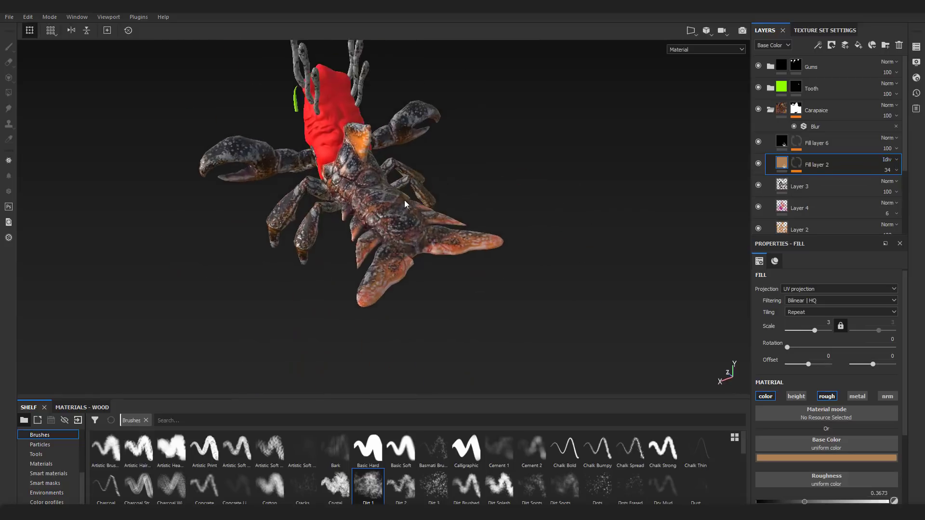
{"action": "right_click_drag", "start_coordinate": [406, 202], "coordinate": [483, 196], "text": "alt"}
{"action": "left_click_drag", "start_coordinate": [483, 196], "coordinate": [525, 164], "text": "alt"}
{"action": "middle_click_drag", "start_coordinate": [525, 163], "coordinate": [510, 194], "text": "alt"}
{"action": "mouse_move", "coordinate": [510, 194]}
{"action": "left_mouse_down", "text": "alt"}
{"action": "mouse_move", "coordinate": [530, 175]}
{"action": "mouse_move", "coordinate": [516, 186]}
{"action": "left_mouse_up", "text": "alt"}
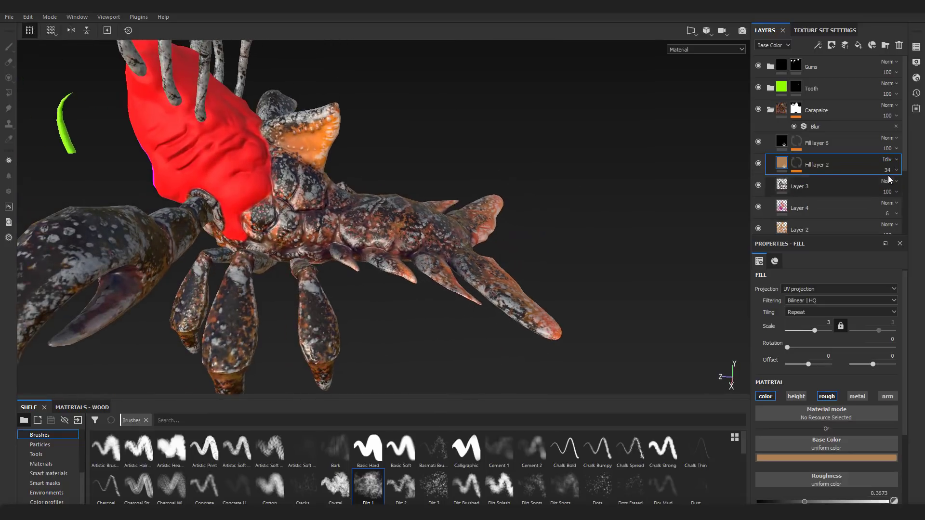
{"action": "left_click_drag", "start_coordinate": [892, 187], "coordinate": [879, 188]}
{"action": "scroll", "coordinate": [542, 213], "scroll_direction": "down", "scroll_amount": 3}
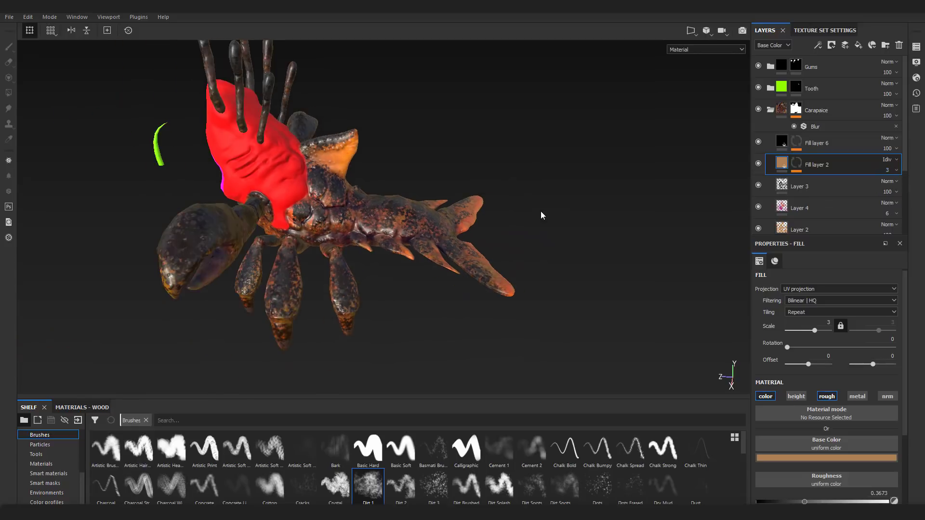
{"action": "left_click_drag", "start_coordinate": [541, 213], "coordinate": [519, 251], "text": "alt"}
{"action": "left_click", "coordinate": [891, 187]}
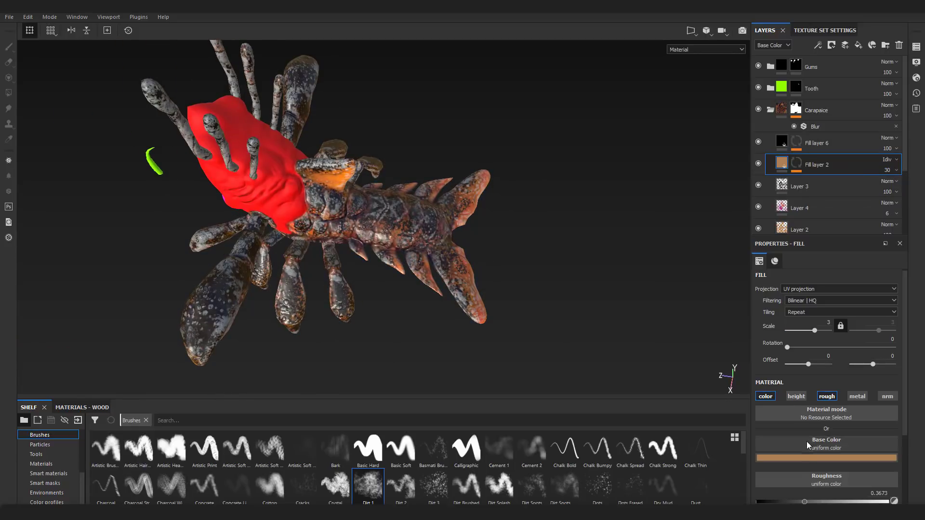
Set Fill layer 2's base colour to amber (R 1.000, G 0.395, B 0.000) and its blend mode to Normal.
{"action": "left_click", "coordinate": [819, 457]}
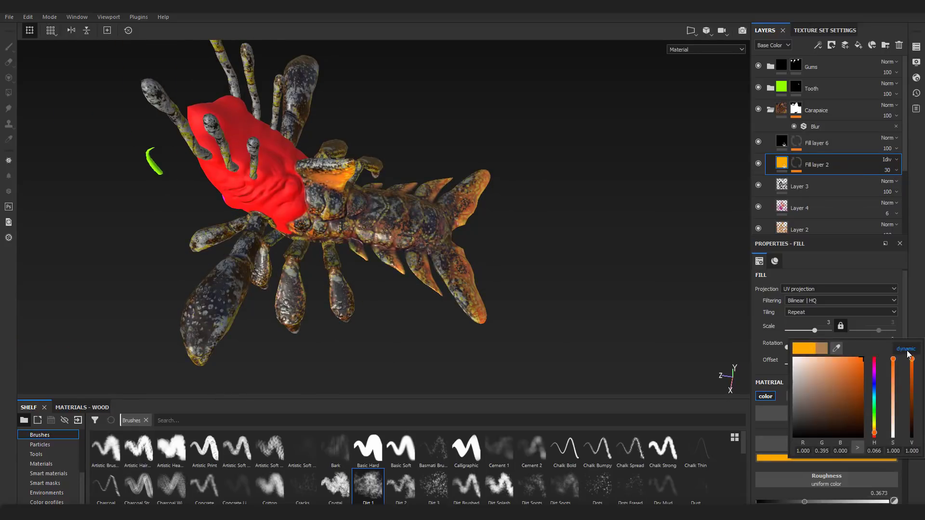
{"action": "left_click", "coordinate": [888, 161]}
{"action": "left_click", "coordinate": [879, 169]}
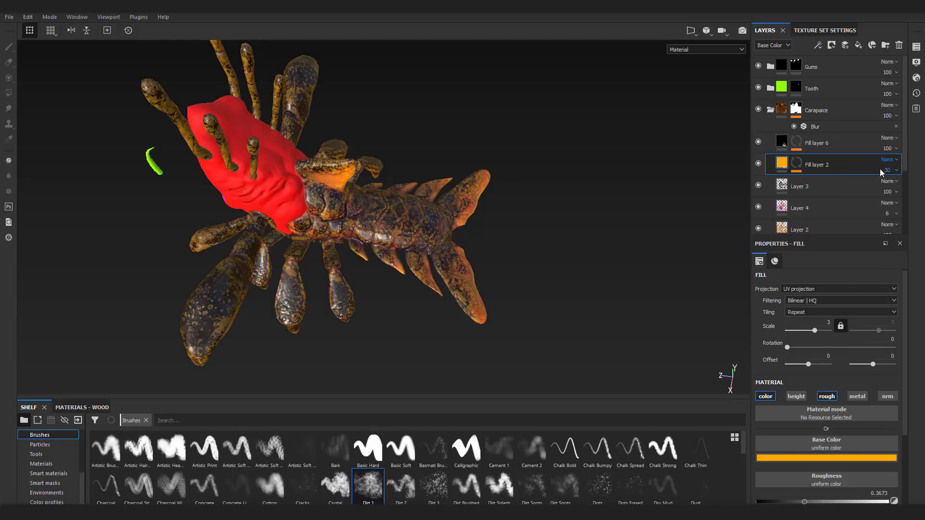
{"action": "mouse_move", "coordinate": [583, 232]}
{"action": "left_mouse_down", "text": "alt"}
{"action": "mouse_move", "coordinate": [531, 223]}
{"action": "mouse_move", "coordinate": [537, 233]}
{"action": "mouse_move", "coordinate": [583, 220]}
{"action": "left_mouse_up", "text": "alt"}
{"action": "scroll", "coordinate": [536, 232], "scroll_direction": "up", "scroll_amount": 3}
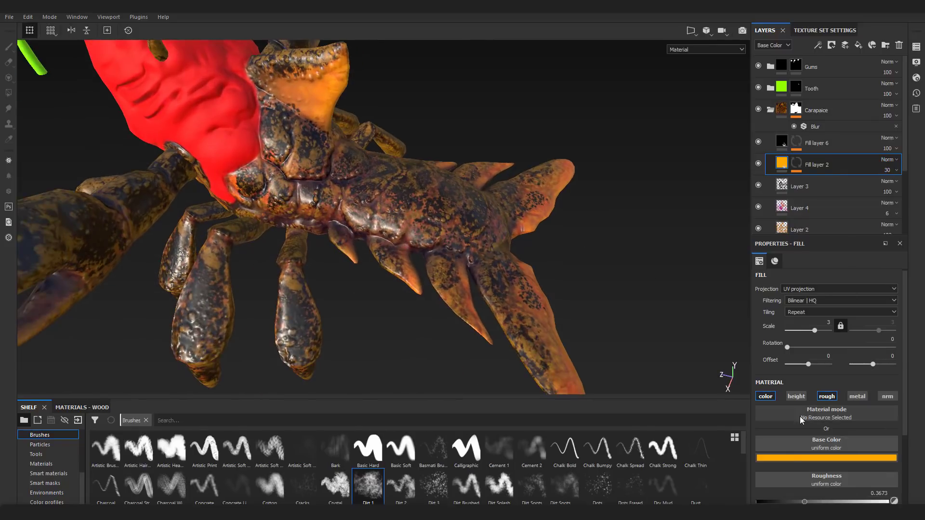
Change Fill layer 2's base colour to orange (R 1.000, G 0.287, B 0.000) after trying yellow.
{"action": "left_click", "coordinate": [798, 458]}
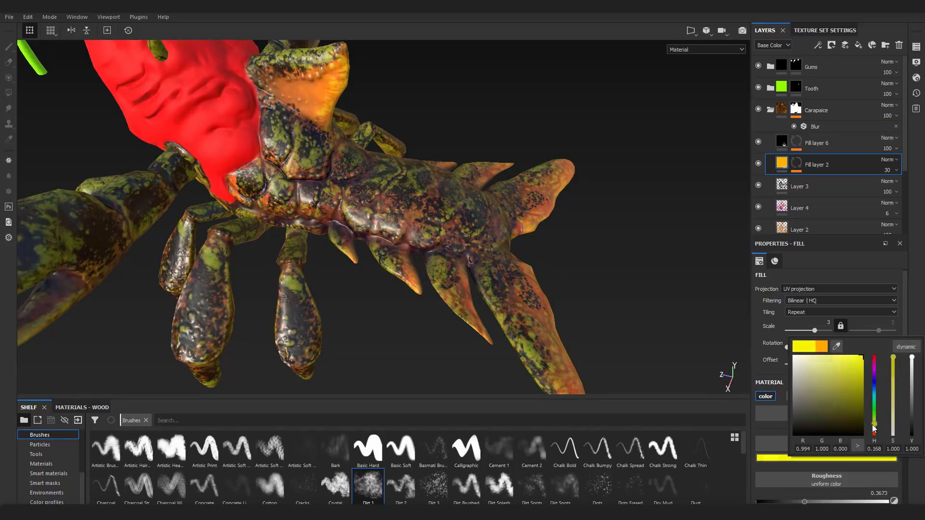
{"action": "left_click_drag", "start_coordinate": [874, 428], "coordinate": [875, 436]}
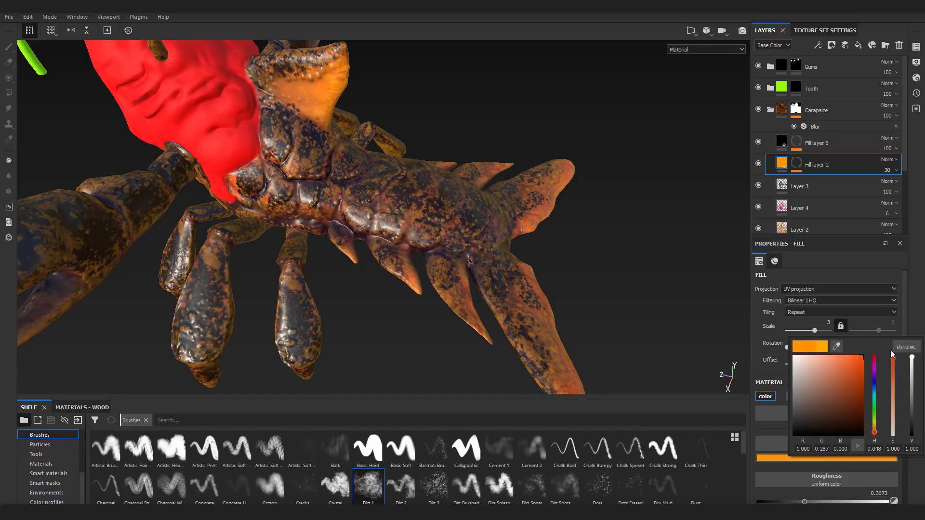
{"action": "left_click", "coordinate": [667, 304]}
Lower Fill layer 2's opacity to 9.
{"action": "scroll", "coordinate": [617, 310], "scroll_direction": "down", "scroll_amount": 5}
{"action": "left_click_drag", "start_coordinate": [463, 275], "coordinate": [626, 248], "text": "alt"}
{"action": "scroll", "coordinate": [556, 270], "scroll_direction": "down", "scroll_amount": 1}
{"action": "scroll", "coordinate": [626, 248], "scroll_direction": "up", "scroll_amount": 2}
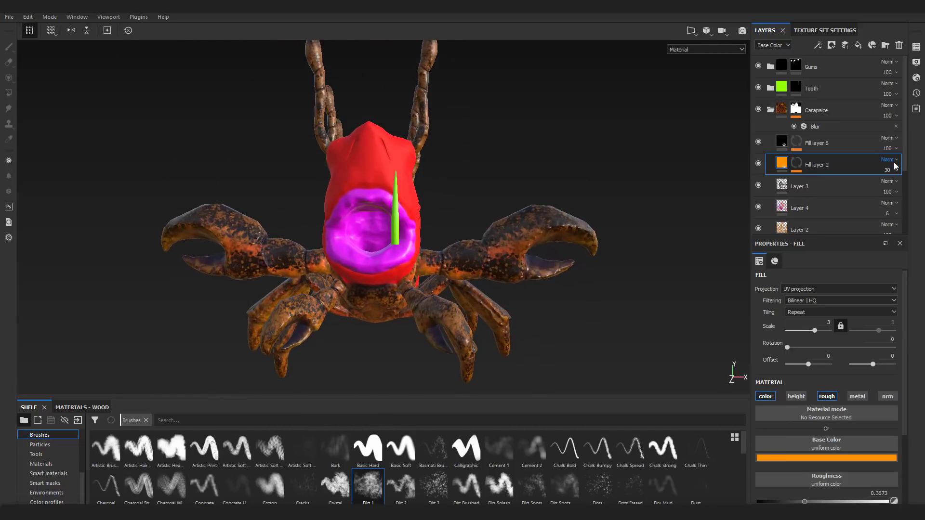
{"action": "left_click_drag", "start_coordinate": [884, 190], "coordinate": [883, 190]}
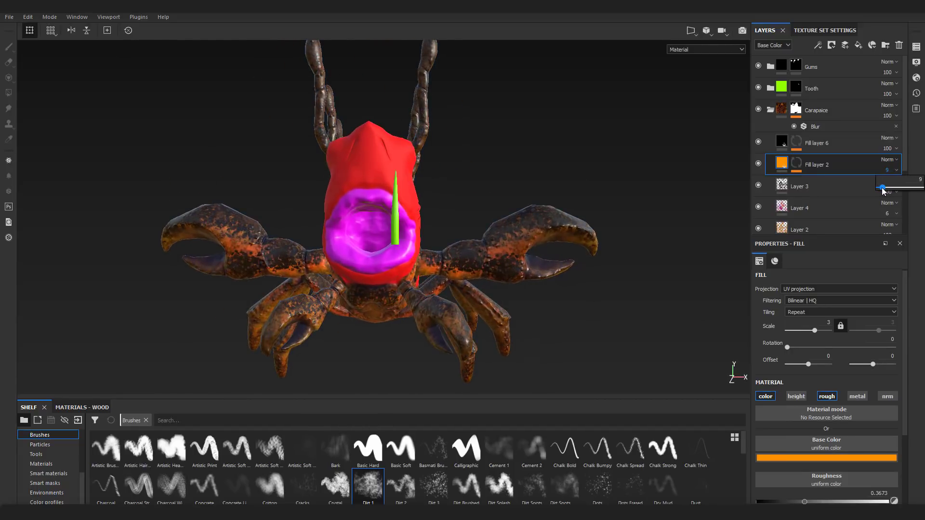
Check the claws and shell from several angles and save the project.
{"action": "left_click_drag", "start_coordinate": [660, 187], "coordinate": [513, 209], "text": "alt"}
{"action": "scroll", "coordinate": [502, 209], "scroll_direction": "up", "scroll_amount": 5}
{"action": "middle_click_drag", "start_coordinate": [514, 209], "coordinate": [580, 235], "text": "alt"}
{"action": "scroll", "coordinate": [579, 235], "scroll_direction": "down", "scroll_amount": 3}
{"action": "left_click_drag", "start_coordinate": [579, 235], "coordinate": [630, 194], "text": "alt"}
{"action": "left_click_drag", "start_coordinate": [587, 170], "coordinate": [680, 243], "text": "alt"}
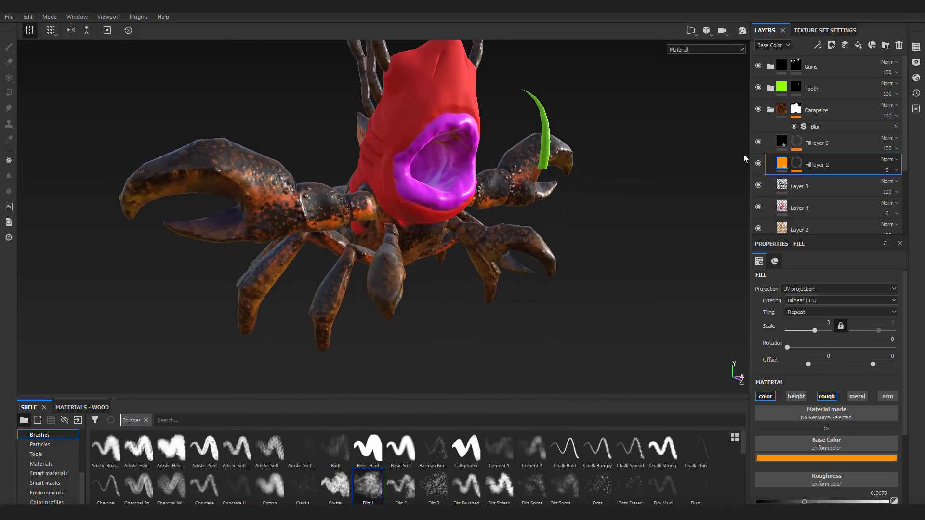
{"action": "left_click", "coordinate": [9, 17]}
{"action": "left_click", "coordinate": [39, 103]}
Set Fill layer 2's opacity to 100 and reduce its Mask Editor opacity to 0.
{"action": "left_click_drag", "start_coordinate": [882, 189], "coordinate": [921, 189]}
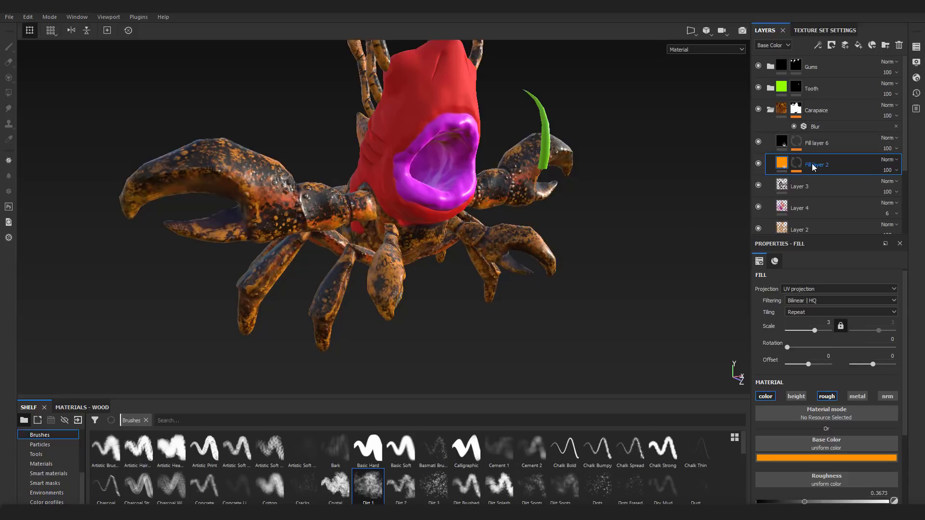
{"action": "left_click", "coordinate": [796, 164]}
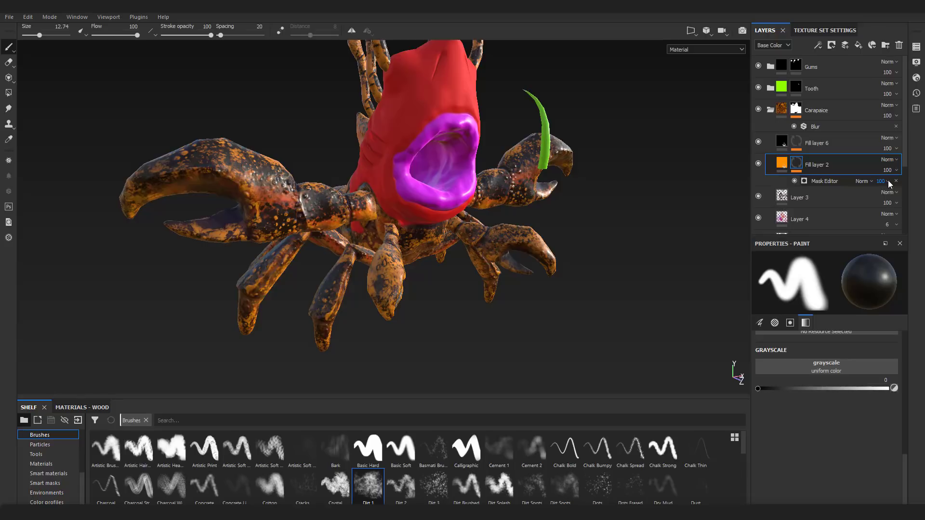
{"action": "left_click_drag", "start_coordinate": [896, 200], "coordinate": [876, 198]}
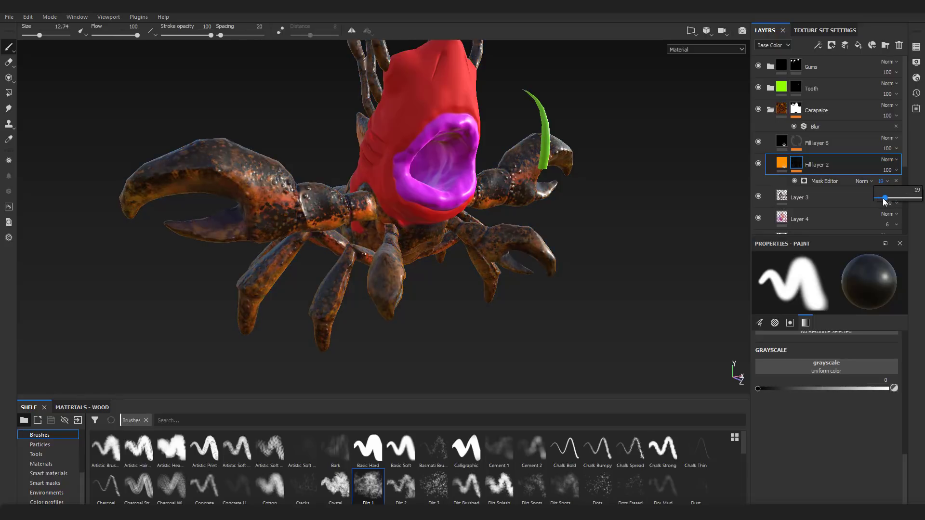
Apply the Edges Scratched smart mask to Fill layer 2 and open its Metal Edge Wear generator settings.
{"action": "left_click", "coordinate": [53, 484]}
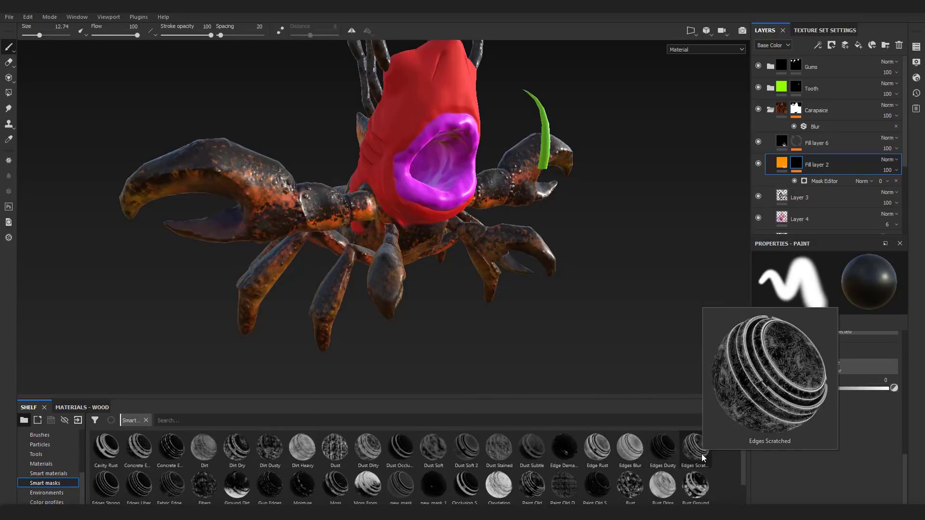
{"action": "left_click_drag", "start_coordinate": [696, 455], "coordinate": [809, 165]}
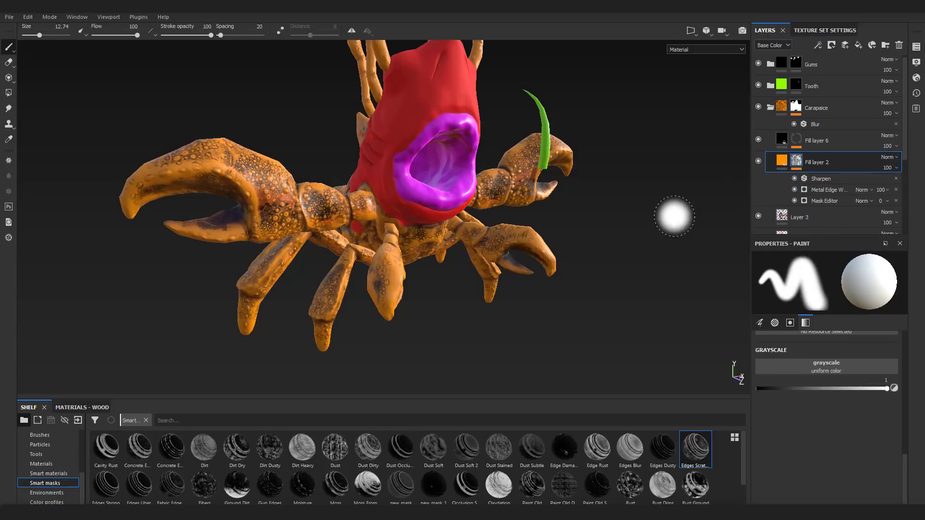
{"action": "scroll", "coordinate": [644, 223], "scroll_direction": "up", "scroll_amount": 2}
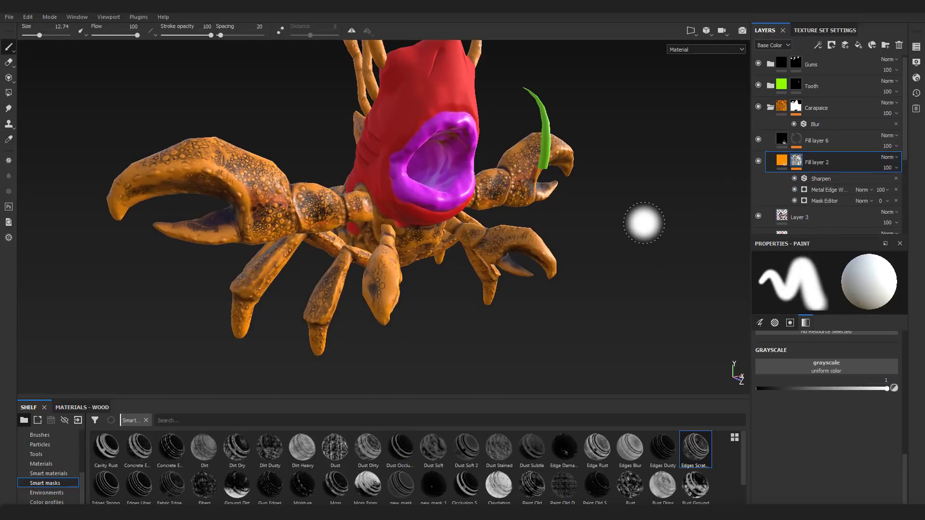
{"action": "left_click", "coordinate": [830, 190]}
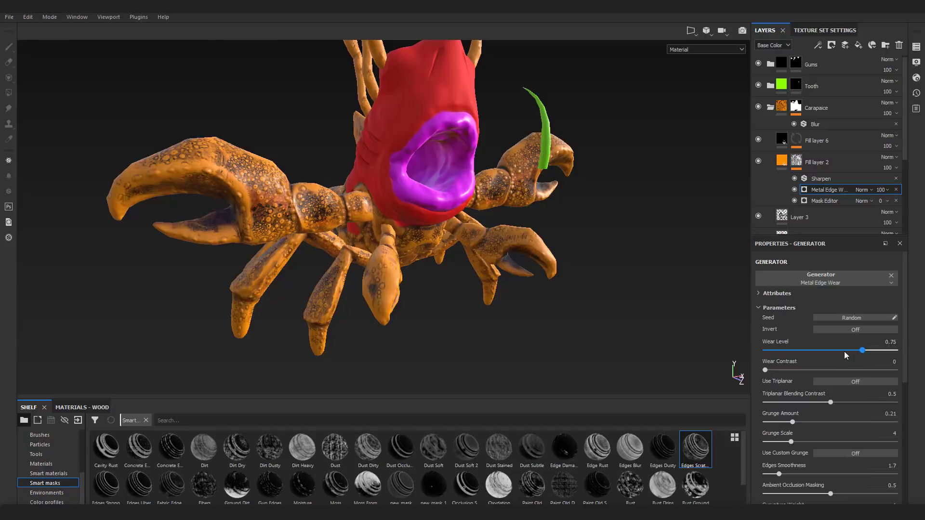
Set the Metal Edge Wear generator to Wear Level 0.04, Wear Contrast 0, Triplanar Blending Contrast 0.48, Grunge Amount 0.58 and Grunge Scale 16.
{"action": "left_click_drag", "start_coordinate": [845, 355], "coordinate": [771, 357]}
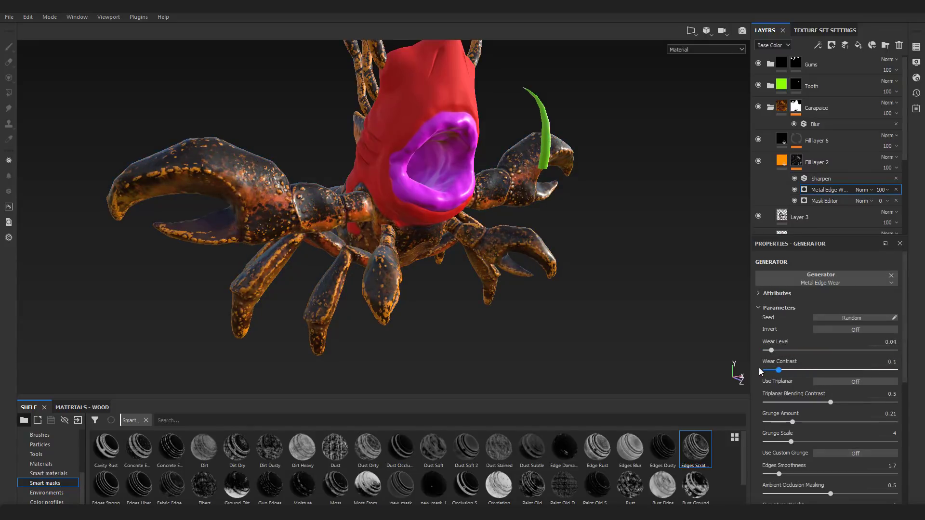
{"action": "left_click_drag", "start_coordinate": [832, 401], "coordinate": [762, 422]}
{"action": "scroll", "coordinate": [836, 412], "scroll_direction": "down", "scroll_amount": 1}
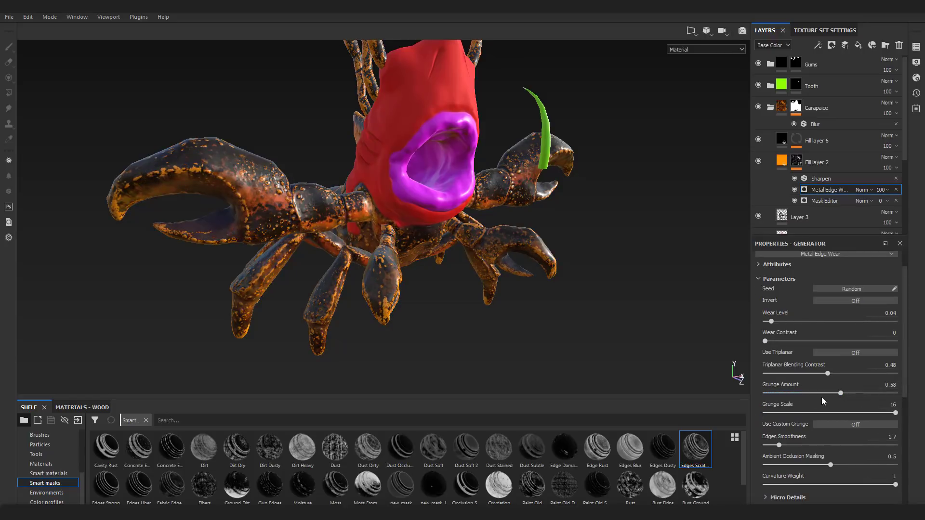
Set the generator's Edges Smoothness to 9.34 and lower its Ambient Occlusion Masking and Curvature Weight.
{"action": "scroll", "coordinate": [822, 397], "scroll_direction": "down", "scroll_amount": 1}
{"action": "left_click_drag", "start_coordinate": [780, 416], "coordinate": [836, 413]}
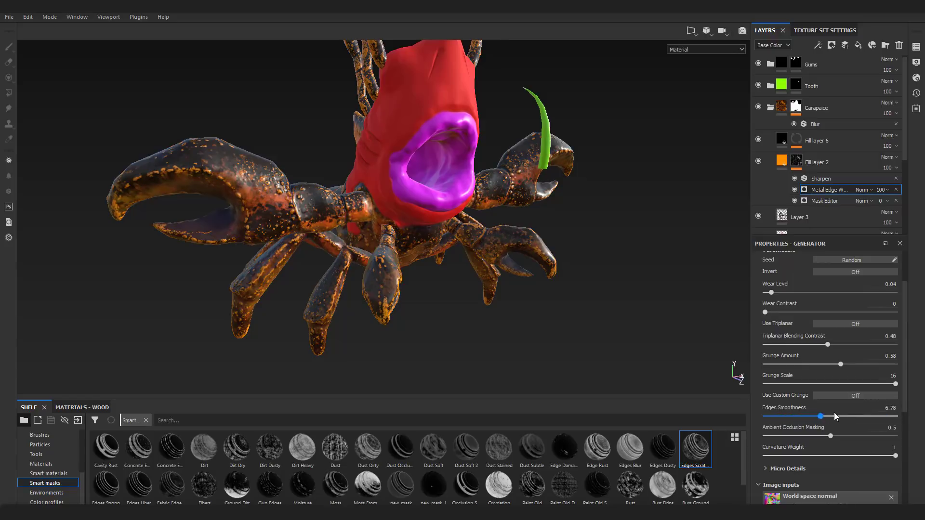
{"action": "scroll", "coordinate": [836, 411], "scroll_direction": "down", "scroll_amount": 2}
{"action": "left_click_drag", "start_coordinate": [831, 379], "coordinate": [767, 380]}
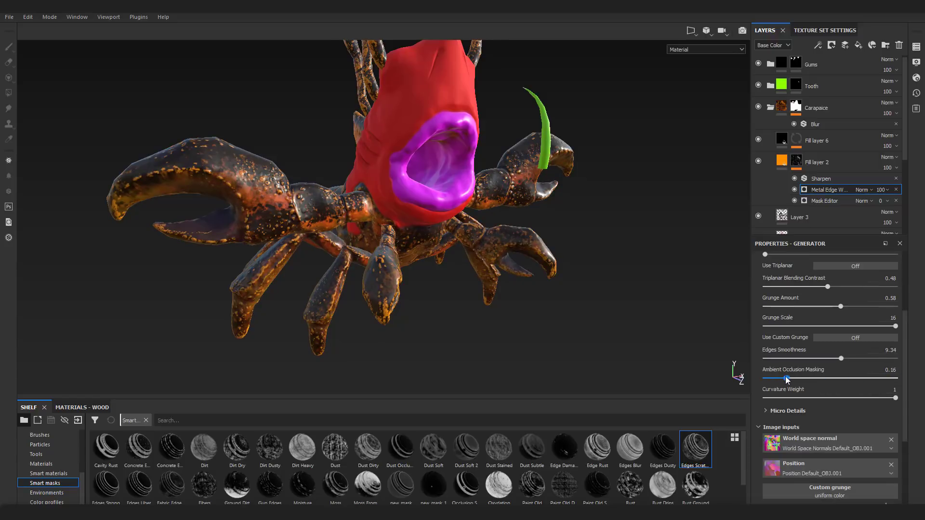
{"action": "mouse_move", "coordinate": [889, 398]}
{"action": "left_mouse_down"}
{"action": "mouse_move", "coordinate": [856, 398]}
{"action": "mouse_move", "coordinate": [871, 399]}
{"action": "left_mouse_up"}
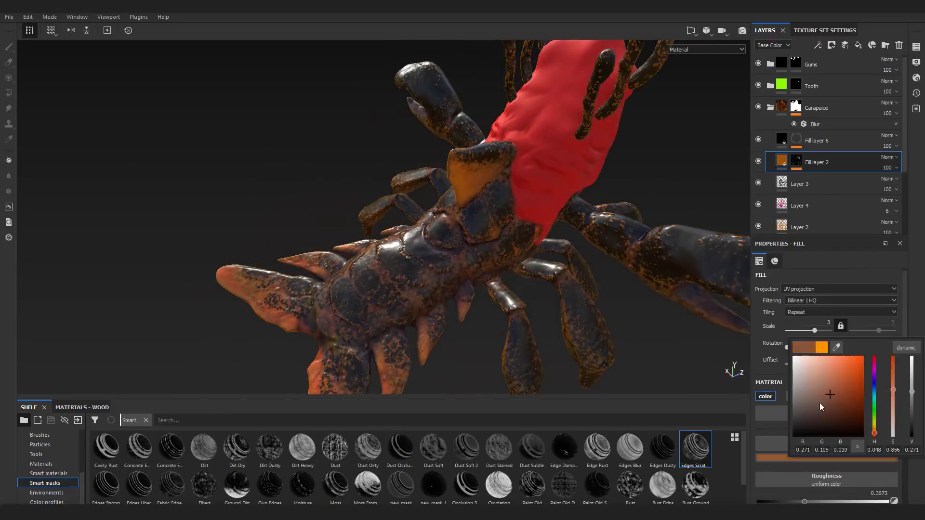
Change the base color of Fill layer 2 to a burnt orange-brown.
{"action": "left_click_drag", "start_coordinate": [820, 403], "coordinate": [843, 391]}
{"action": "left_click", "coordinate": [874, 432]}
{"action": "left_click_drag", "start_coordinate": [715, 353], "coordinate": [510, 293], "text": "alt"}
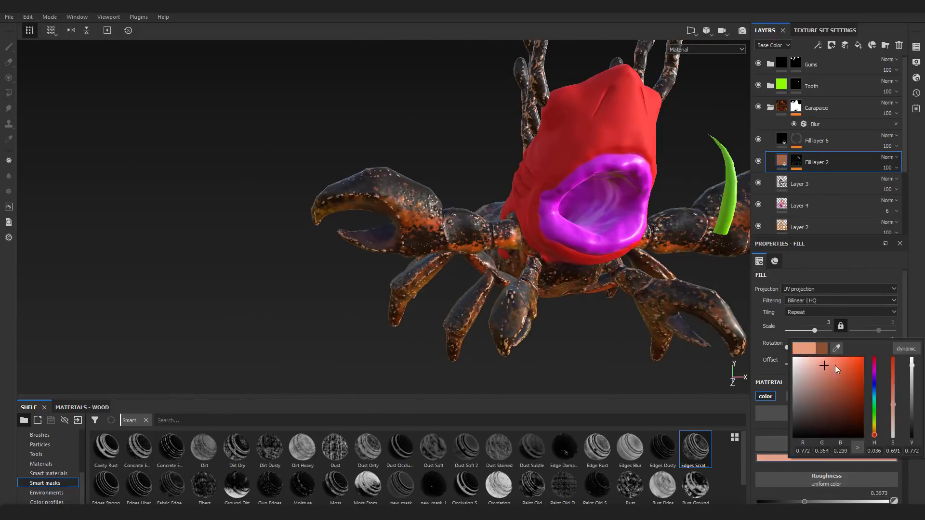
{"action": "left_click_drag", "start_coordinate": [834, 365], "coordinate": [834, 365]}
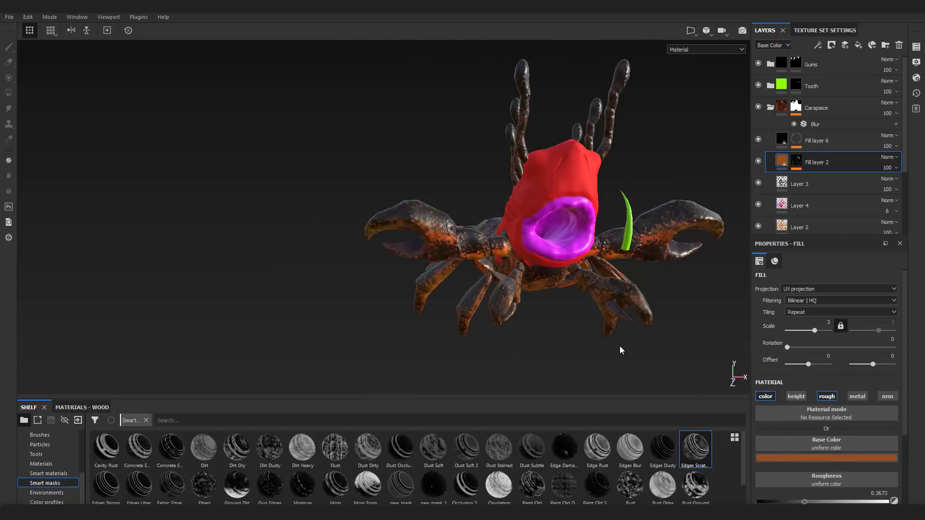
{"action": "mouse_move", "coordinate": [619, 346]}
{"action": "left_mouse_down", "text": "alt"}
{"action": "mouse_move", "coordinate": [554, 307]}
{"action": "mouse_move", "coordinate": [669, 190]}
{"action": "mouse_move", "coordinate": [718, 198]}
{"action": "left_mouse_up", "text": "alt"}
Lower the intensity of the Blur filter on Fill layer 6's mask.
{"action": "left_click", "coordinate": [796, 140]}
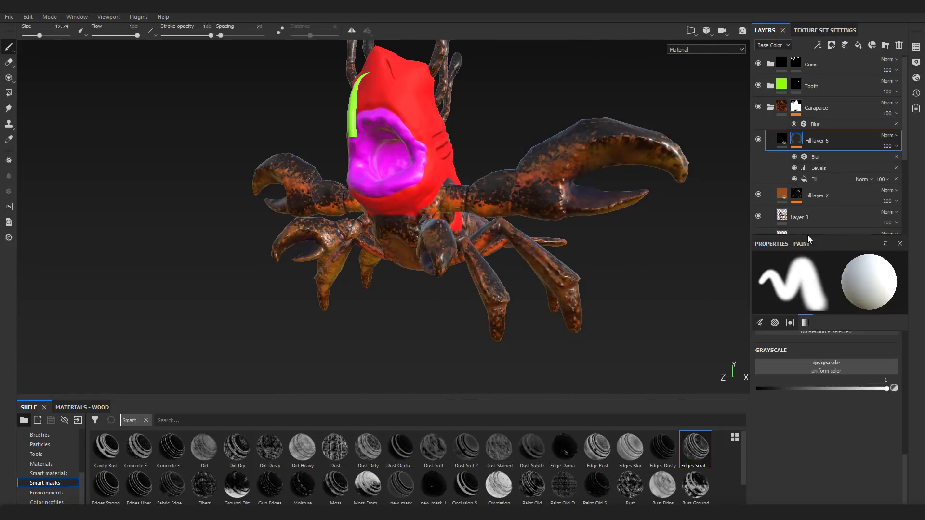
{"action": "left_click", "coordinate": [815, 157]}
{"action": "left_click_drag", "start_coordinate": [774, 336], "coordinate": [765, 337]}
Add a paint layer above Fill layer 6 and name it Highlights.
{"action": "left_click", "coordinate": [845, 46]}
{"action": "double_click", "coordinate": [801, 141]}
{"action": "type", "text": "Highlights"}
{"action": "key", "text": "Return"}
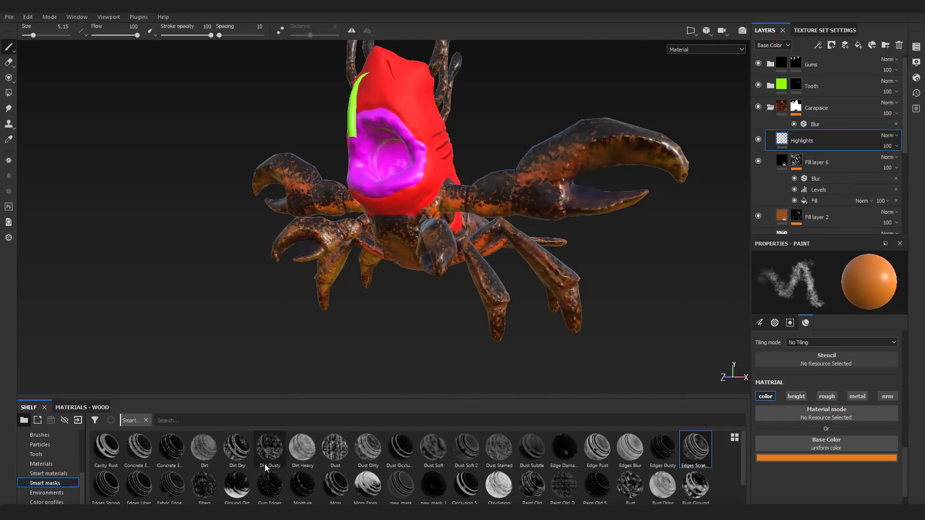
Set up the Basic Soft brush with a near-black base color, flow 75 and stroke opacity 52.
{"action": "left_click", "coordinate": [39, 435]}
{"action": "left_click", "coordinate": [401, 449]}
{"action": "left_click", "coordinate": [815, 413]}
{"action": "left_click", "coordinate": [819, 388]}
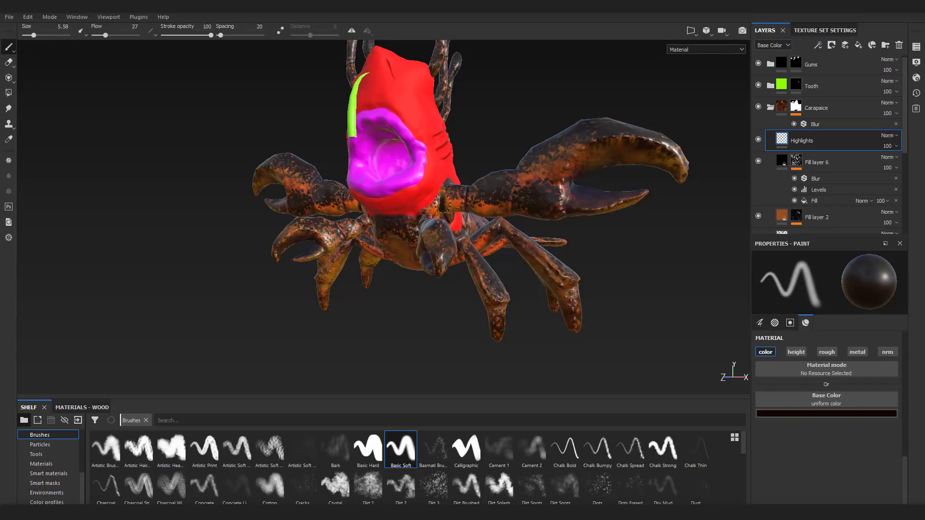
{"action": "left_click", "coordinate": [760, 322]}
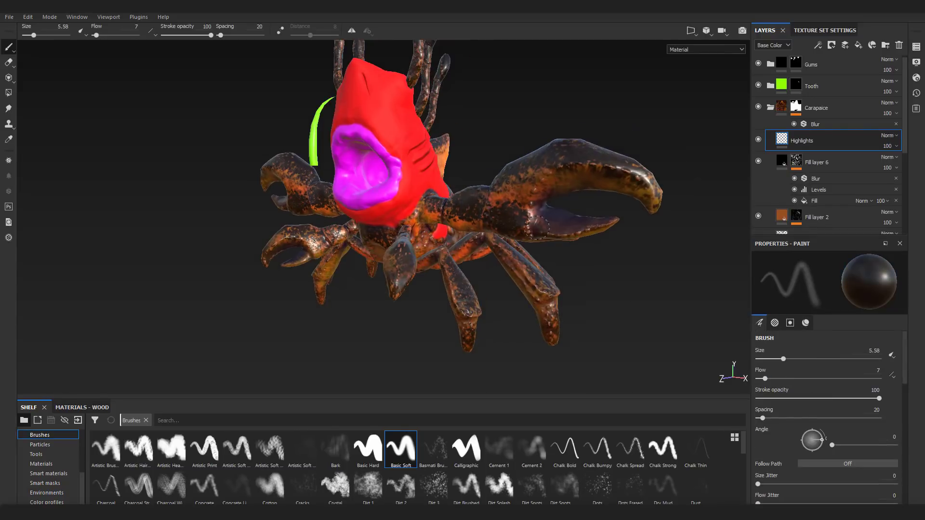
{"action": "mouse_move", "coordinate": [881, 399]}
{"action": "left_mouse_down"}
{"action": "mouse_move", "coordinate": [776, 398]}
{"action": "mouse_move", "coordinate": [820, 398]}
{"action": "left_mouse_up"}
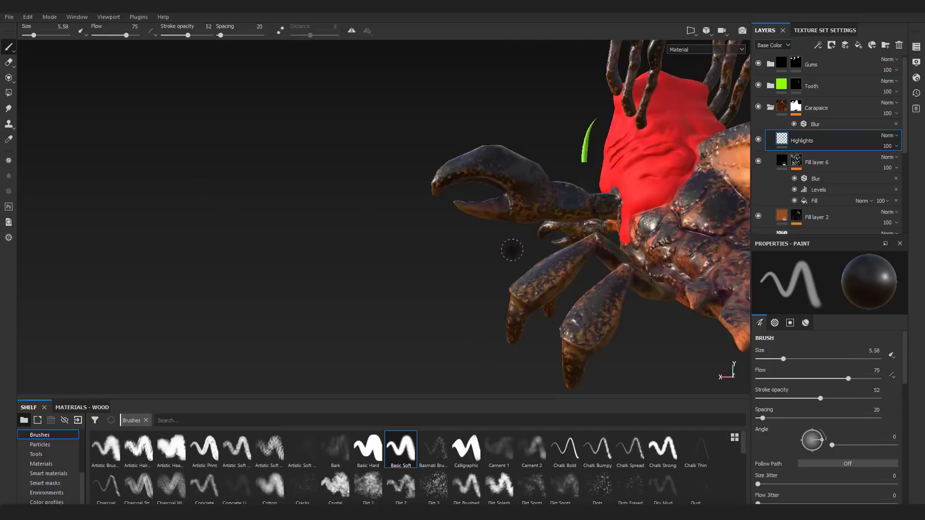
Move the Highlights layer beneath Fill layer 6 in the layer stack.
{"action": "scroll", "coordinate": [512, 250], "scroll_direction": "down", "scroll_amount": 3}
{"action": "left_click_drag", "start_coordinate": [512, 250], "coordinate": [564, 239], "text": "alt"}
{"action": "left_click_drag", "start_coordinate": [404, 295], "coordinate": [408, 279], "text": "alt"}
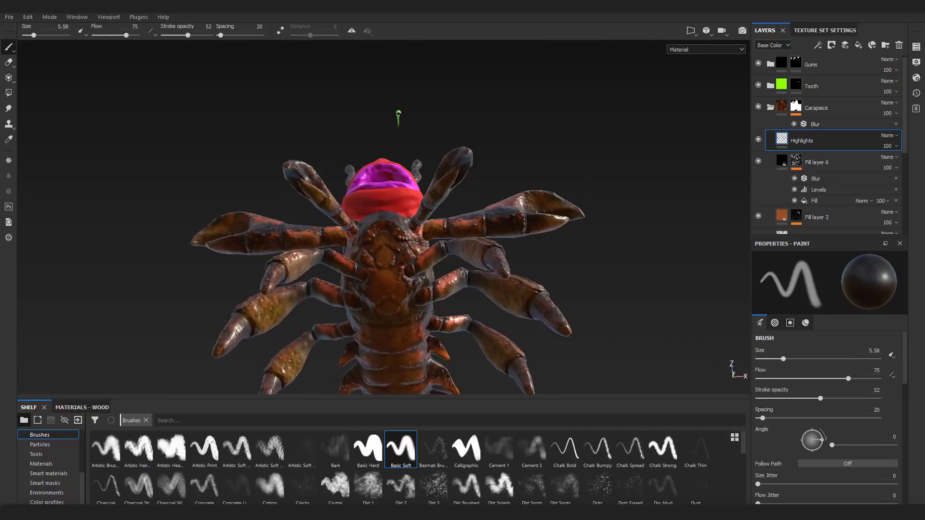
{"action": "left_click_drag", "start_coordinate": [822, 145], "coordinate": [820, 211]}
{"action": "left_click_drag", "start_coordinate": [607, 207], "coordinate": [616, 133], "text": "alt"}
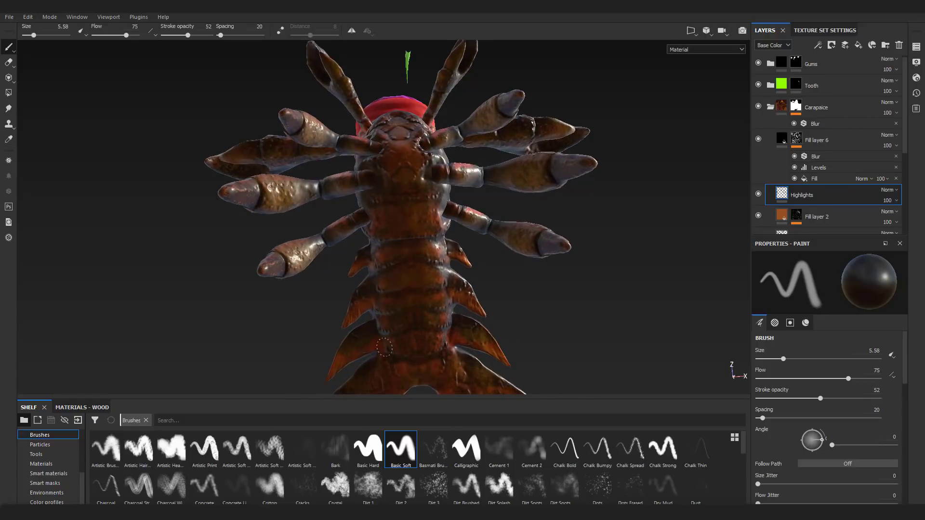
Paint thin dark striations along the tail fin edges on the Highlights layer with brush size 1.36.
{"action": "scroll", "coordinate": [416, 235], "scroll_direction": "up", "scroll_amount": 2}
{"action": "middle_click_drag", "start_coordinate": [470, 313], "coordinate": [487, 183], "text": "alt"}
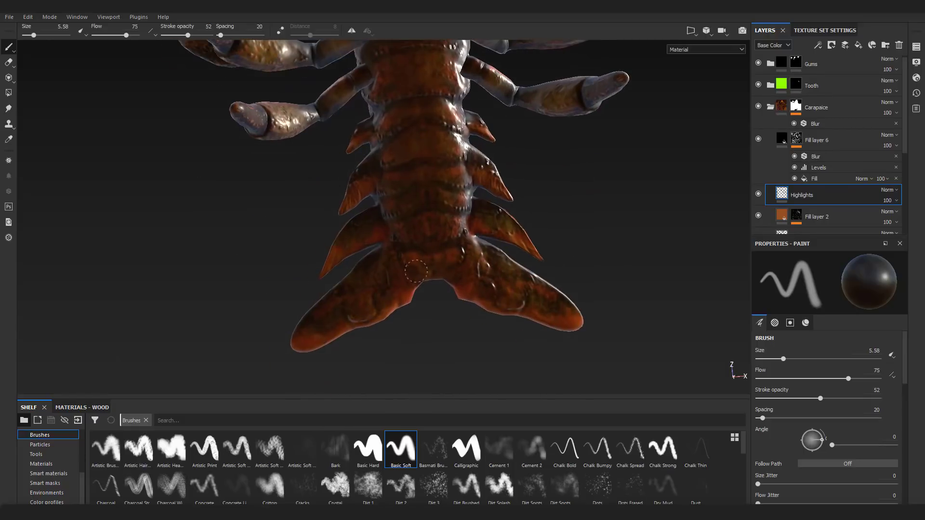
{"action": "right_click_drag", "start_coordinate": [405, 301], "coordinate": [385, 301], "text": "ctrl"}
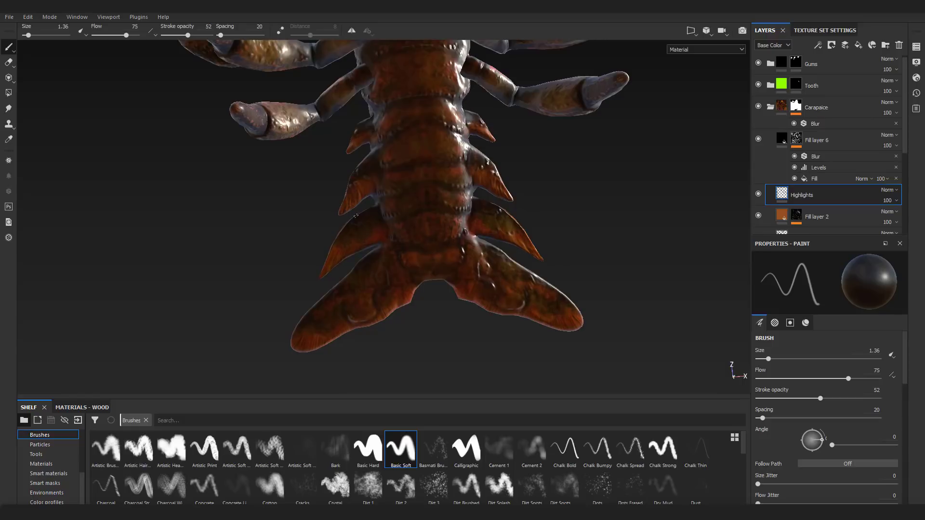
{"action": "left_click_drag", "start_coordinate": [512, 148], "coordinate": [270, 198], "text": "alt"}
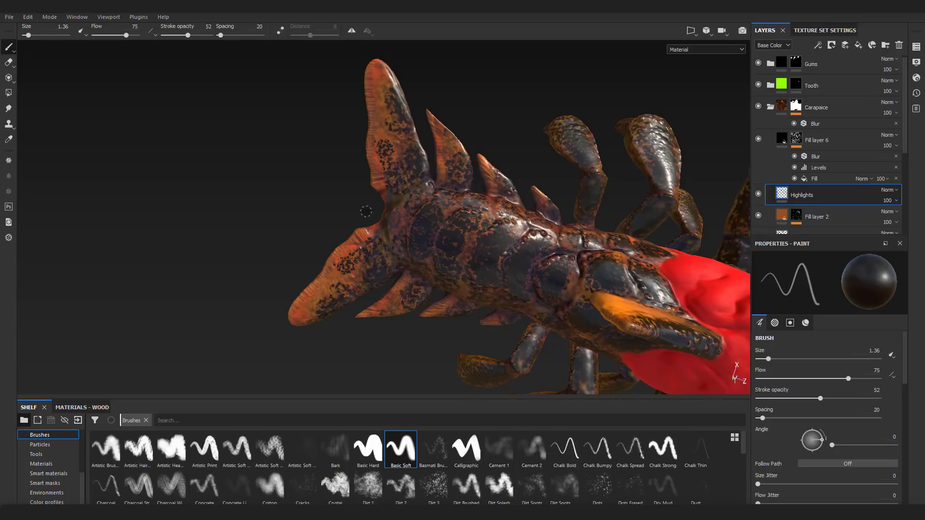
Enlarge the brush to 3.88 and add broader dark shading along the creature's carapace.
{"action": "right_click_drag", "start_coordinate": [376, 231], "coordinate": [387, 245], "text": "ctrl"}
{"action": "left_click_drag", "start_coordinate": [426, 226], "coordinate": [426, 159], "text": "alt"}
{"action": "right_click_drag", "start_coordinate": [426, 159], "coordinate": [428, 193], "text": "alt"}
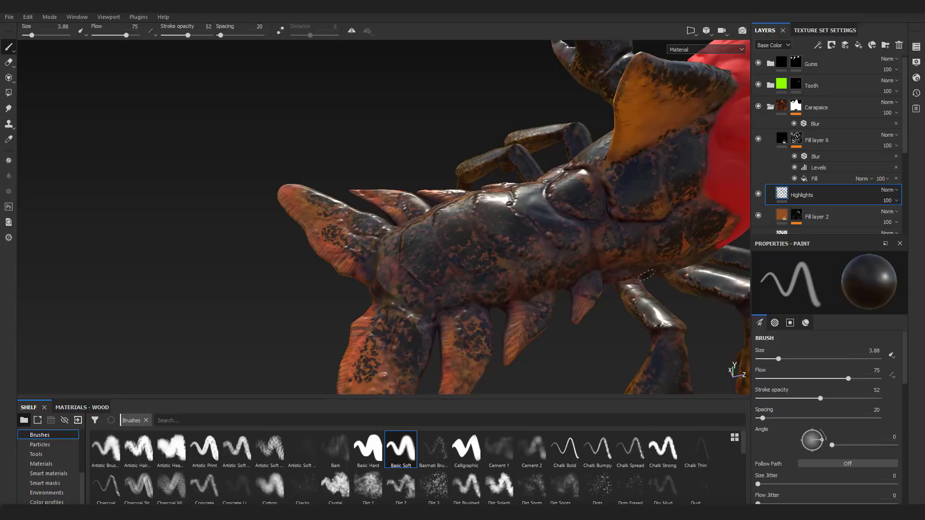
{"action": "left_click_drag", "start_coordinate": [693, 241], "coordinate": [602, 212], "text": "alt"}
{"action": "right_click_drag", "start_coordinate": [602, 212], "coordinate": [544, 193], "text": "alt"}
{"action": "left_click_drag", "start_coordinate": [385, 159], "coordinate": [496, 193], "text": "alt"}
{"action": "scroll", "coordinate": [833, 394], "scroll_direction": "down", "scroll_amount": 10}
{"action": "left_click_drag", "start_coordinate": [602, 313], "coordinate": [400, 236], "text": "alt"}
{"action": "right_click_drag", "start_coordinate": [399, 236], "coordinate": [446, 248], "text": "alt"}
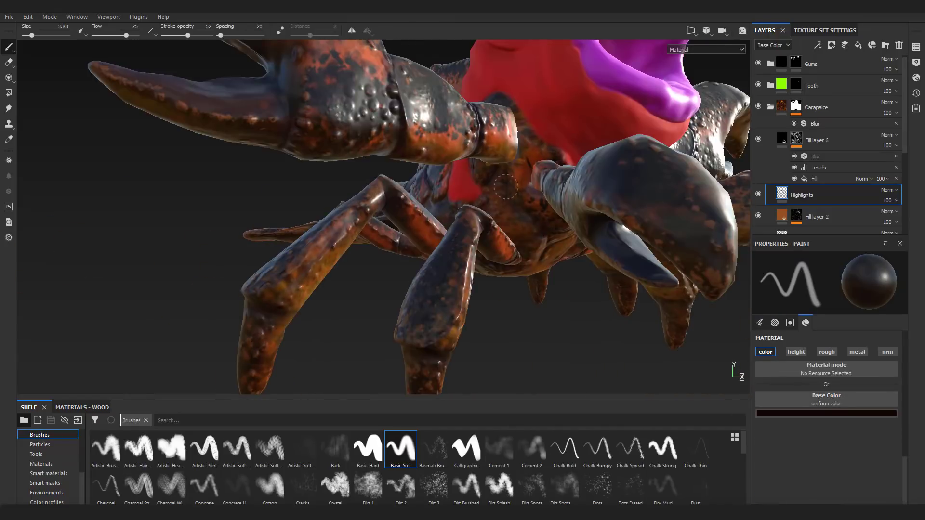
Paint fine dark striations along the edge of the orange dorsal spike with brush size 0.93.
{"action": "left_click_drag", "start_coordinate": [470, 178], "coordinate": [559, 195], "text": "alt"}
{"action": "middle_click_drag", "start_coordinate": [530, 192], "coordinate": [545, 297], "text": "alt"}
{"action": "right_click_drag", "start_coordinate": [379, 218], "coordinate": [351, 217], "text": "ctrl"}
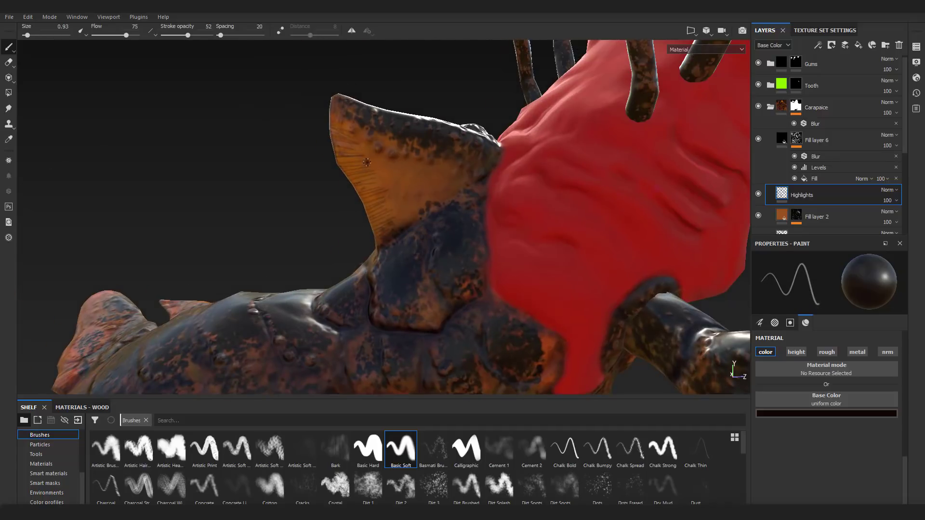
{"action": "mouse_move", "coordinate": [391, 233]}
{"action": "right_mouse_down", "text": "ctrl"}
{"action": "mouse_move", "coordinate": [434, 235]}
{"action": "mouse_move", "coordinate": [337, 240]}
{"action": "right_mouse_up", "text": "ctrl"}
{"action": "left_click_drag", "start_coordinate": [410, 245], "coordinate": [689, 193], "text": "alt"}
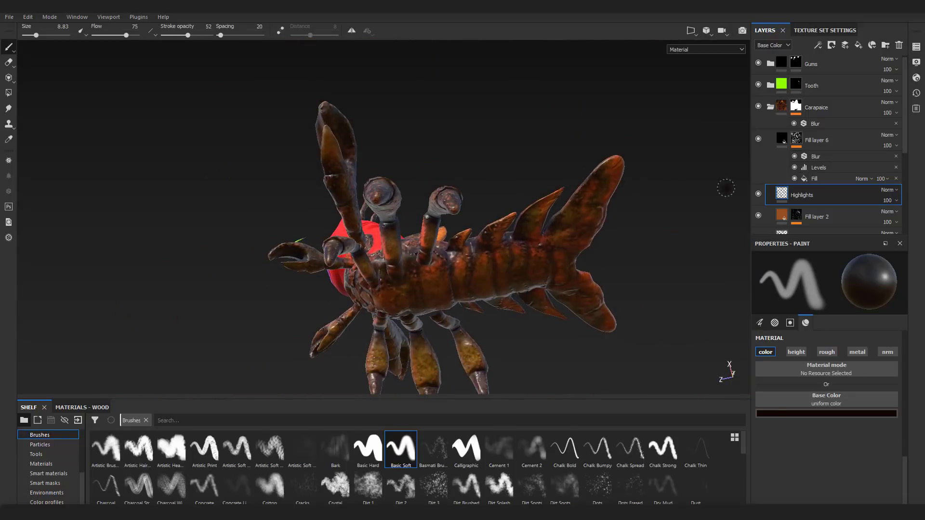
Add a base color Levels effect and a Blur filter to the Highlights layer.
{"action": "right_click", "coordinate": [786, 194]}
{"action": "left_click", "coordinate": [829, 406]}
{"action": "right_click", "coordinate": [787, 192]}
{"action": "left_click", "coordinate": [826, 419]}
{"action": "left_click", "coordinate": [831, 290]}
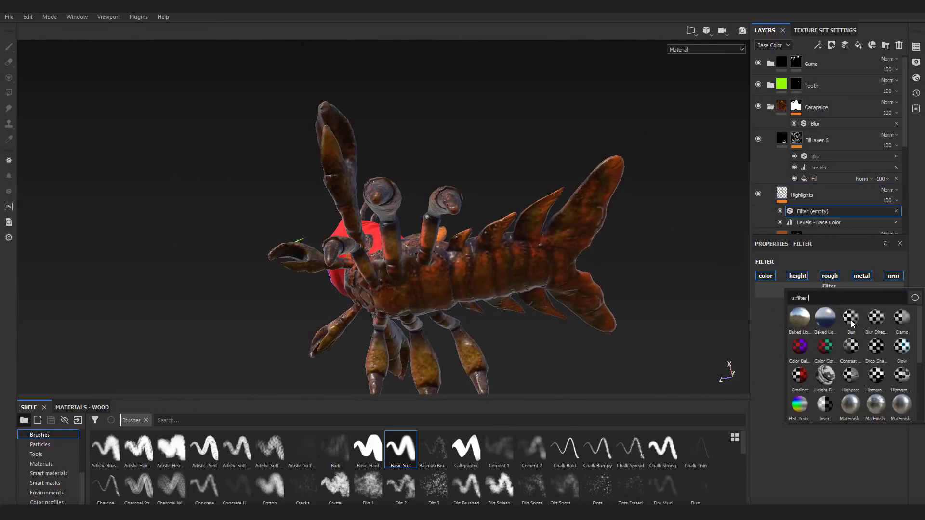
{"action": "left_click", "coordinate": [850, 321]}
Set the Highlights layer's Blur Intensity to 0.4, checking the softened strokes on the tail fins.
{"action": "left_click_drag", "start_coordinate": [590, 154], "coordinate": [554, 260], "text": "alt"}
{"action": "right_click_drag", "start_coordinate": [482, 226], "coordinate": [535, 229], "text": "alt"}
{"action": "left_click_drag", "start_coordinate": [534, 229], "coordinate": [501, 240], "text": "alt"}
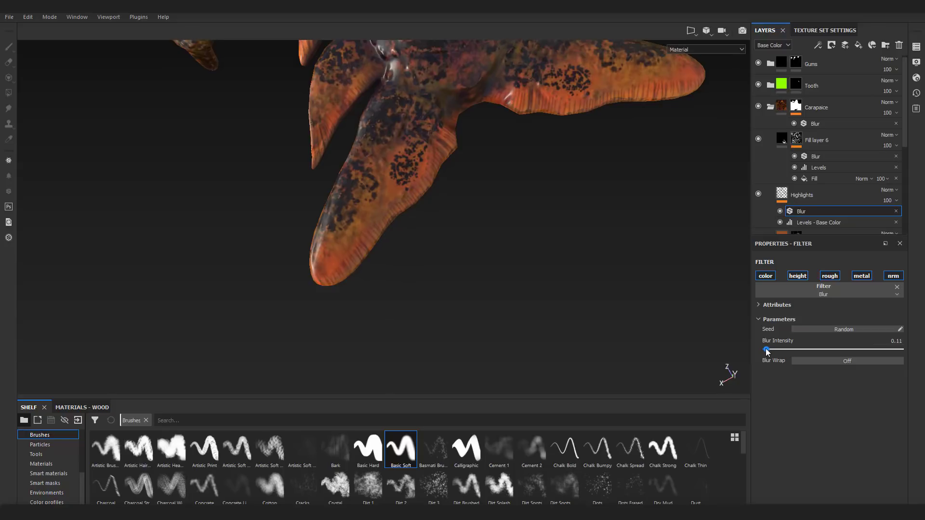
{"action": "left_click_drag", "start_coordinate": [768, 349], "coordinate": [769, 350]}
{"action": "right_click_drag", "start_coordinate": [665, 289], "coordinate": [589, 303], "text": "alt"}
Try the Overlay blend mode on the Highlights layer and return it to Normal.
{"action": "left_click", "coordinate": [888, 191]}
{"action": "left_click", "coordinate": [866, 336]}
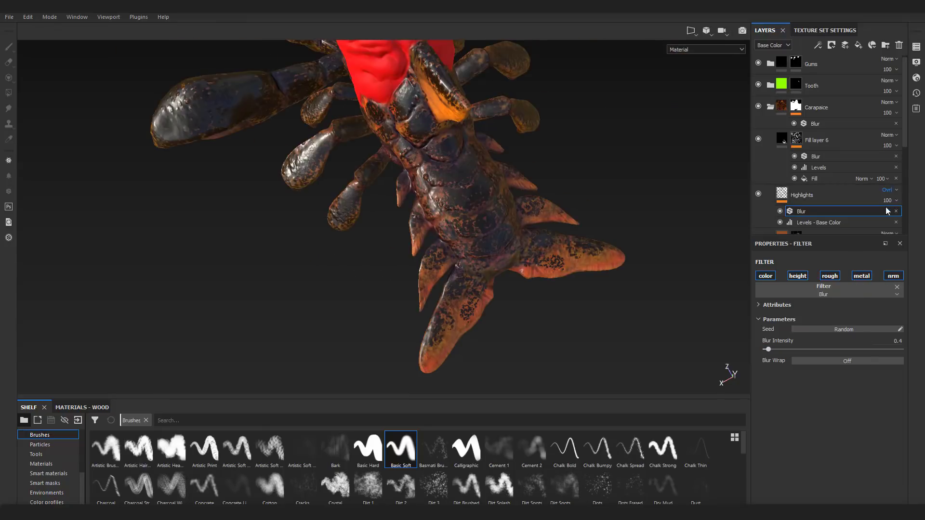
{"action": "left_click", "coordinate": [889, 190]}
{"action": "left_click", "coordinate": [869, 201]}
{"action": "right_click_drag", "start_coordinate": [689, 285], "coordinate": [656, 287], "text": "alt"}
{"action": "left_click_drag", "start_coordinate": [559, 290], "coordinate": [549, 218], "text": "alt"}
{"action": "right_click_drag", "start_coordinate": [550, 218], "coordinate": [580, 221], "text": "alt"}
{"action": "middle_click_drag", "start_coordinate": [580, 221], "coordinate": [569, 210], "text": "alt"}
Try the Linear burn, Color burn and Color dodge blend modes on the Highlights layer.
{"action": "left_click", "coordinate": [889, 190]}
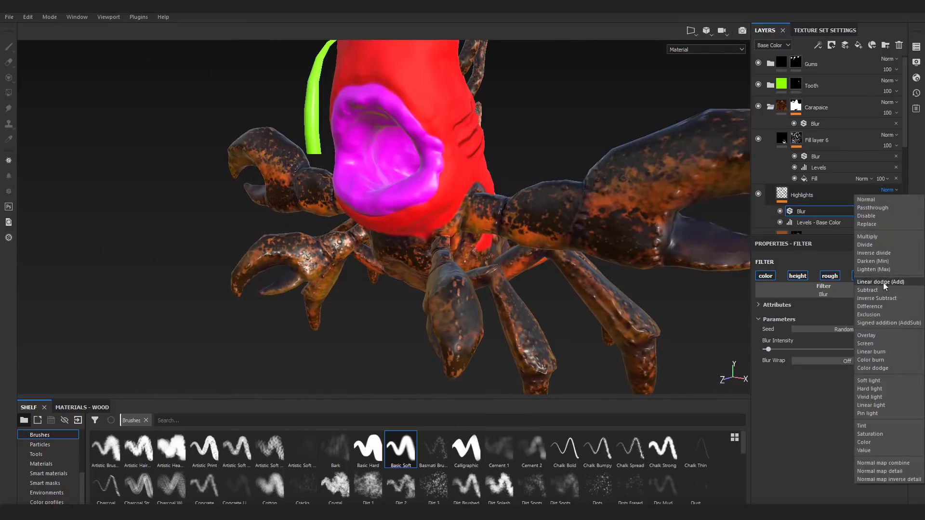
{"action": "left_click", "coordinate": [880, 343]}
{"action": "scroll", "coordinate": [887, 193], "scroll_direction": "down", "scroll_amount": 1}
{"action": "left_click", "coordinate": [841, 196]}
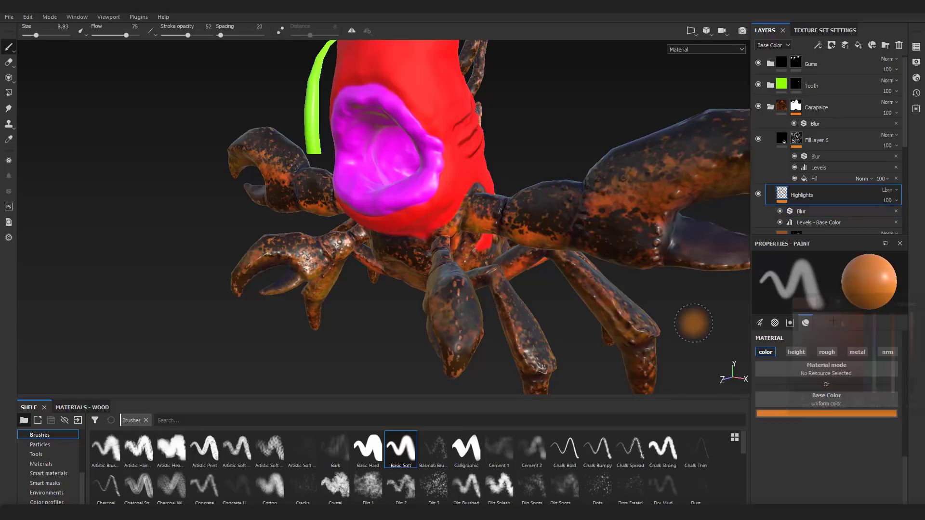
{"action": "middle_click_drag", "start_coordinate": [695, 320], "coordinate": [607, 357], "text": "alt"}
{"action": "right_click_drag", "start_coordinate": [607, 356], "coordinate": [518, 324], "text": "alt"}
{"action": "left_click", "coordinate": [889, 191]}
{"action": "left_click", "coordinate": [880, 360]}
{"action": "mouse_move", "coordinate": [532, 247]}
{"action": "right_mouse_down", "text": "ctrl"}
{"action": "mouse_move", "coordinate": [549, 247]}
{"action": "mouse_move", "coordinate": [536, 248]}
{"action": "right_mouse_up", "text": "ctrl"}
{"action": "left_click", "coordinate": [889, 191]}
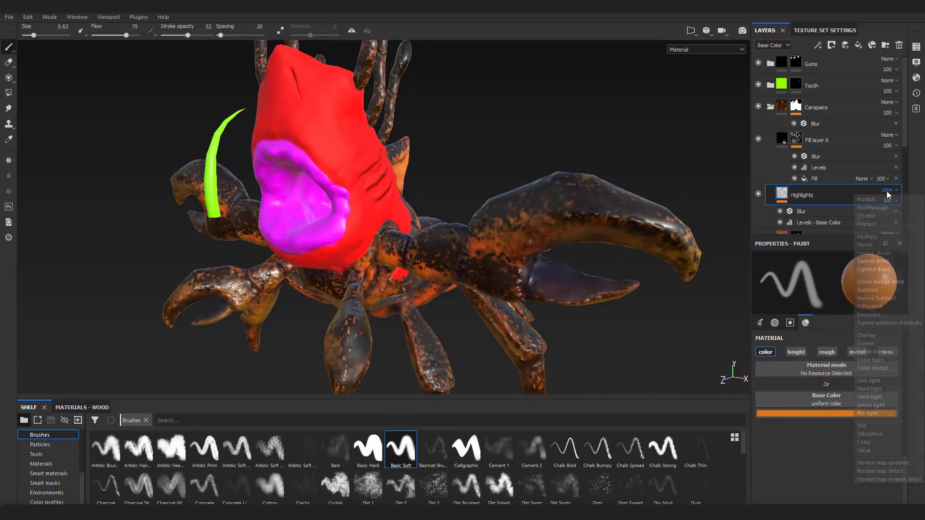
{"action": "left_click", "coordinate": [880, 369]}
Hide and show the Highlights layer to compare its effect on the creature from several angles.
{"action": "right_click_drag", "start_coordinate": [644, 145], "coordinate": [602, 145], "text": "alt"}
{"action": "left_click", "coordinate": [889, 190]}
{"action": "left_click", "coordinate": [758, 194]}
{"action": "left_click_drag", "start_coordinate": [613, 159], "coordinate": [492, 192], "text": "alt"}
{"action": "middle_click_drag", "start_coordinate": [491, 192], "coordinate": [463, 183], "text": "alt"}
{"action": "left_click_drag", "start_coordinate": [462, 183], "coordinate": [732, 202], "text": "alt"}
{"action": "right_click_drag", "start_coordinate": [566, 200], "coordinate": [496, 186], "text": "alt"}
{"action": "left_click", "coordinate": [758, 193]}
Set the Highlights layer's blend mode to Multiply.
{"action": "left_click", "coordinate": [889, 191]}
{"action": "left_click", "coordinate": [878, 202]}
{"action": "left_click", "coordinate": [889, 190]}
{"action": "left_click", "coordinate": [880, 237]}
{"action": "left_click_drag", "start_coordinate": [495, 186], "coordinate": [587, 181], "text": "alt"}
{"action": "right_click_drag", "start_coordinate": [501, 169], "coordinate": [528, 164], "text": "alt"}
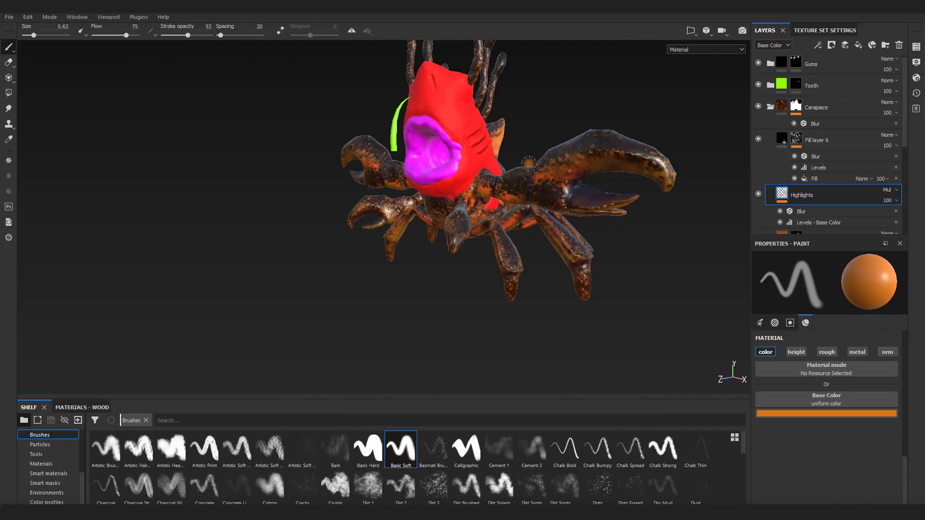
Add a fill layer above Fill layer 6 and show the procedural textures in the shelf.
{"action": "right_click_drag", "start_coordinate": [410, 132], "coordinate": [370, 187], "text": "alt"}
{"action": "left_click_drag", "start_coordinate": [371, 188], "coordinate": [408, 205], "text": "alt"}
{"action": "left_click", "coordinate": [817, 140]}
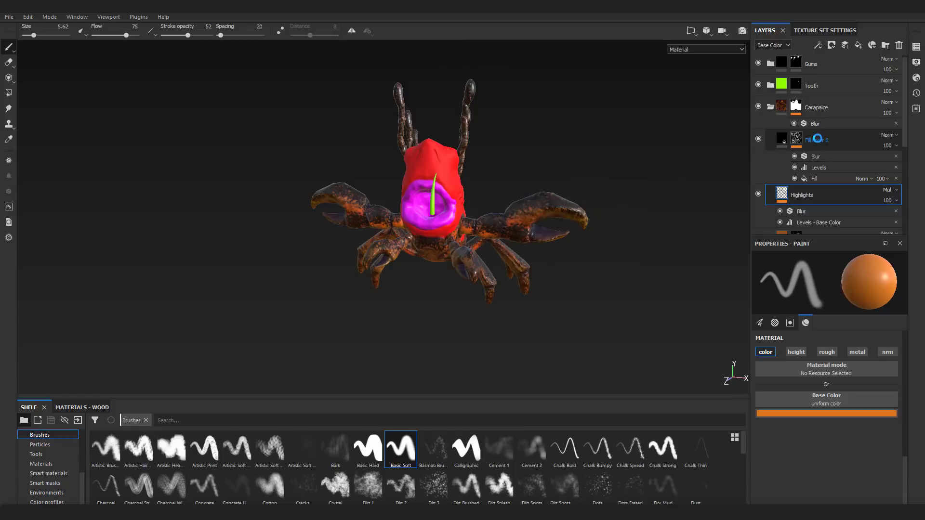
{"action": "left_click", "coordinate": [858, 45]}
{"action": "scroll", "coordinate": [52, 462], "scroll_direction": "up", "scroll_amount": 3}
{"action": "left_click", "coordinate": [44, 473]}
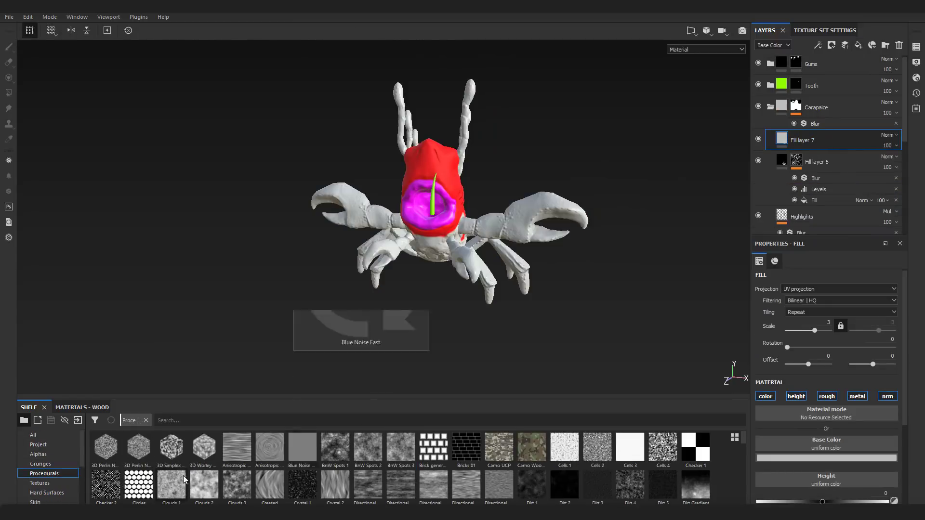
Apply the Clouds 1 procedural as the fill layer's height and keep only its height channel active.
{"action": "scroll", "coordinate": [803, 467], "scroll_direction": "down", "scroll_amount": 3}
{"action": "left_click", "coordinate": [887, 280], "text": "alt"}
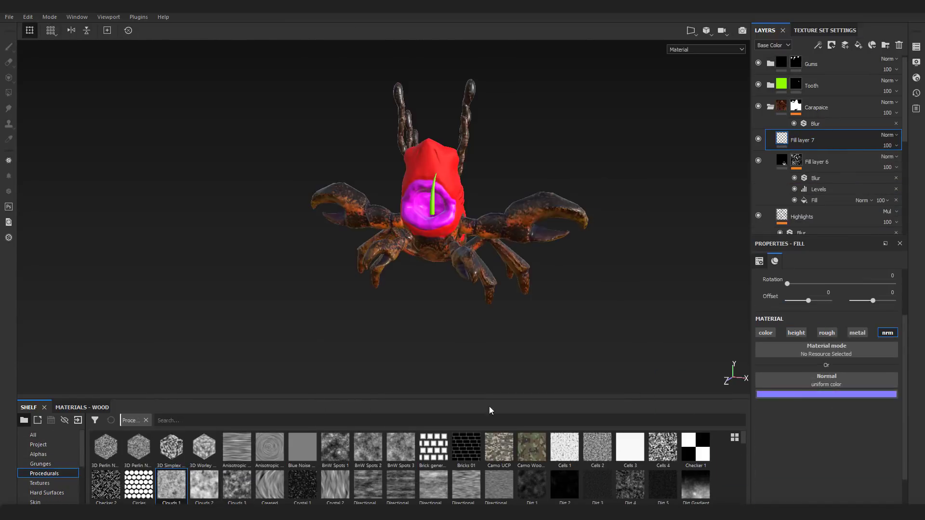
{"action": "scroll", "coordinate": [786, 383], "scroll_direction": "up", "scroll_amount": 2}
{"action": "left_click_drag", "start_coordinate": [171, 484], "coordinate": [764, 443]}
{"action": "left_click", "coordinate": [796, 390], "text": "alt"}
{"action": "left_click_drag", "start_coordinate": [810, 324], "coordinate": [815, 324]}
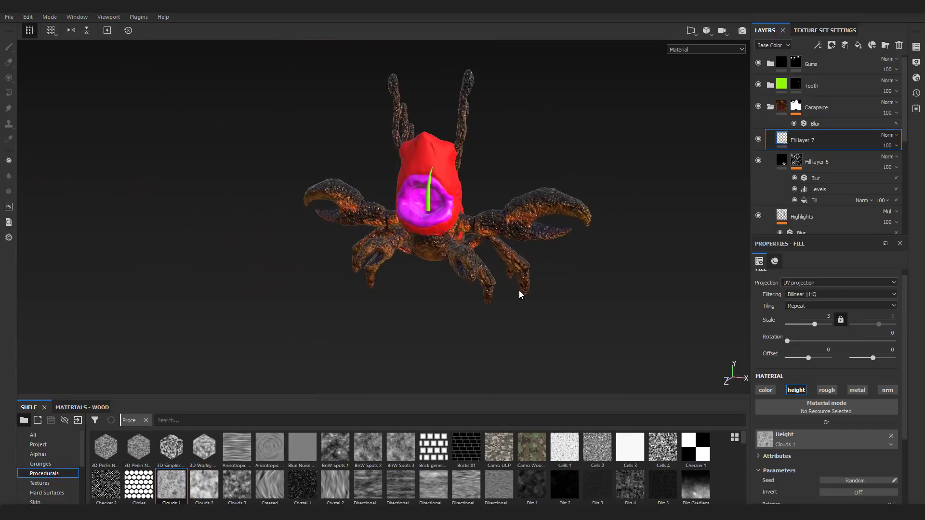
Switch the Clouds 1 fill layer to Tri-planar projection with a scale of 21.02.
{"action": "scroll", "coordinate": [519, 290], "scroll_direction": "up", "scroll_amount": 6}
{"action": "left_click_drag", "start_coordinate": [546, 306], "coordinate": [623, 297], "text": "alt"}
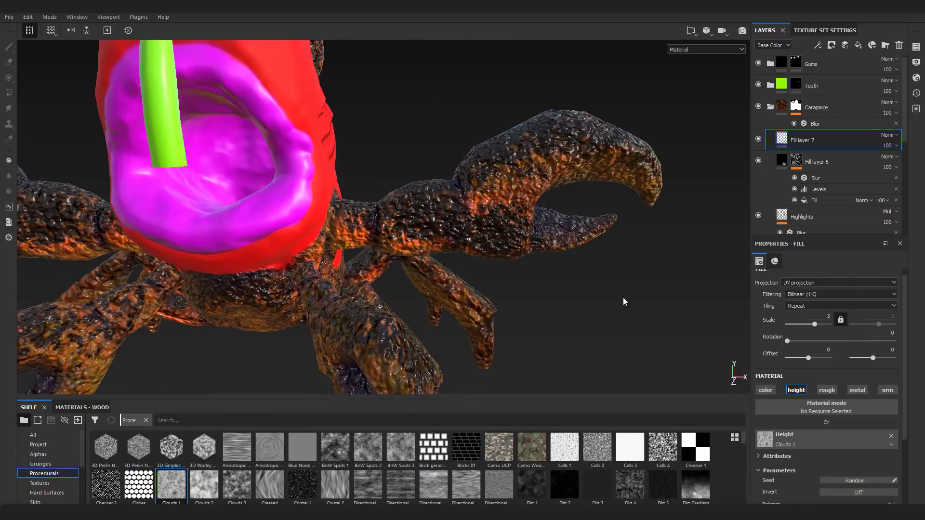
{"action": "left_click", "coordinate": [804, 285]}
{"action": "left_click", "coordinate": [804, 295]}
{"action": "mouse_move", "coordinate": [815, 314]}
{"action": "left_mouse_down"}
{"action": "mouse_move", "coordinate": [830, 312]}
{"action": "mouse_move", "coordinate": [821, 314]}
{"action": "left_mouse_up"}
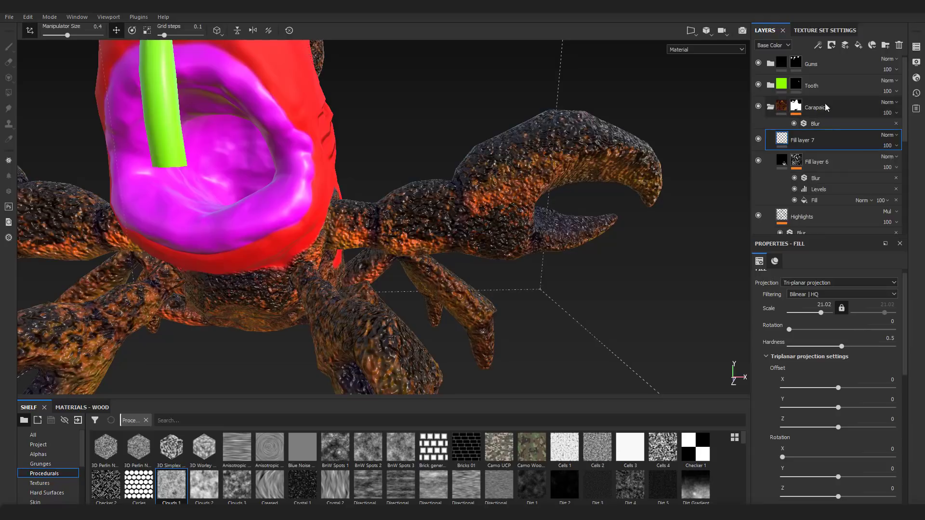
Lower the opacity of Fill layer 7 to 7 in the layer stack's Height channel.
{"action": "left_click", "coordinate": [788, 46]}
{"action": "left_click", "coordinate": [770, 62]}
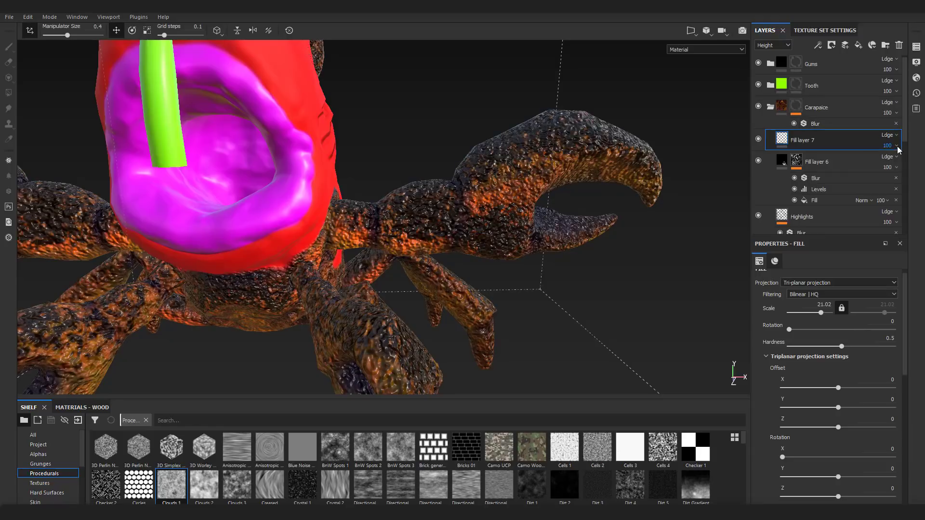
{"action": "left_click", "coordinate": [896, 146]}
{"action": "left_click_drag", "start_coordinate": [895, 163], "coordinate": [882, 163]}
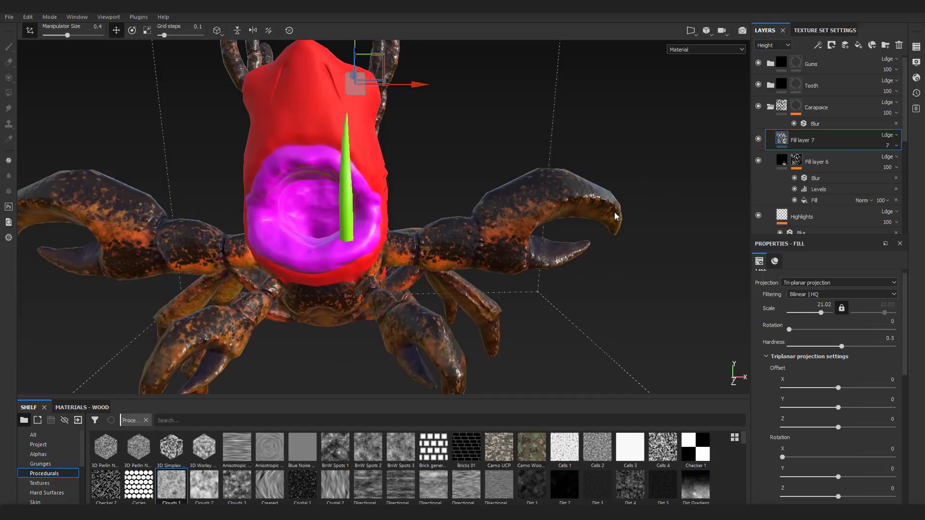
Try a tri-planar scale of 128 for the height pattern of Fill layer 7.
{"action": "left_click_drag", "start_coordinate": [614, 216], "coordinate": [562, 179], "text": "alt"}
{"action": "left_click_drag", "start_coordinate": [576, 212], "coordinate": [438, 227], "text": "alt"}
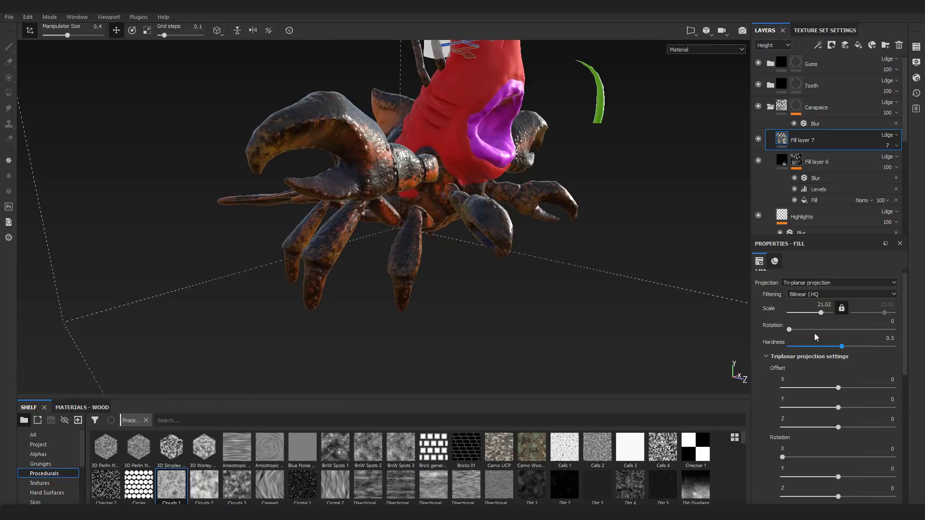
{"action": "left_click_drag", "start_coordinate": [820, 313], "coordinate": [831, 315]}
{"action": "left_click_drag", "start_coordinate": [385, 301], "coordinate": [530, 334], "text": "alt"}
{"action": "right_click_drag", "start_coordinate": [530, 334], "coordinate": [498, 310], "text": "alt"}
{"action": "left_click_drag", "start_coordinate": [498, 310], "coordinate": [650, 318], "text": "alt"}
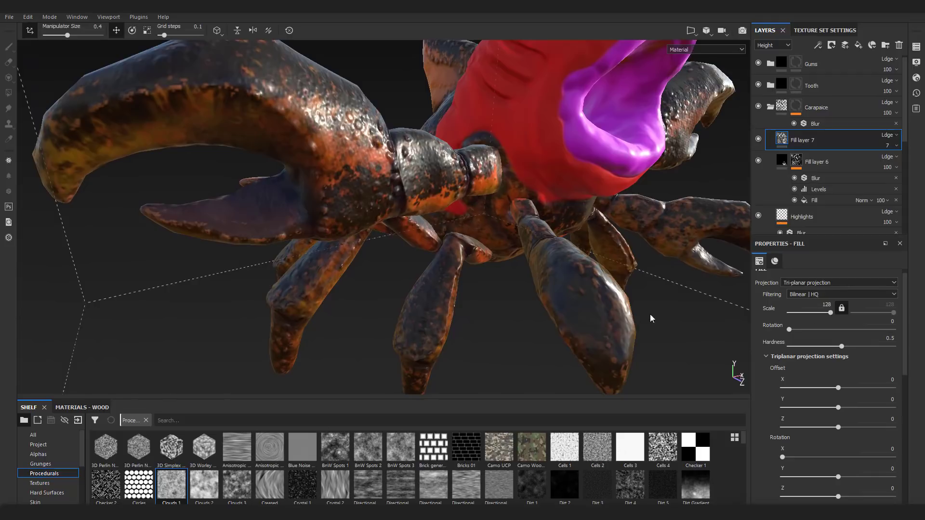
{"action": "left_click_drag", "start_coordinate": [830, 316], "coordinate": [824, 315]}
Try BnW Spots 1 as the height texture of Fill layer 7 and replace it with BnW Spots 3.
{"action": "scroll", "coordinate": [832, 411], "scroll_direction": "down", "scroll_amount": 5}
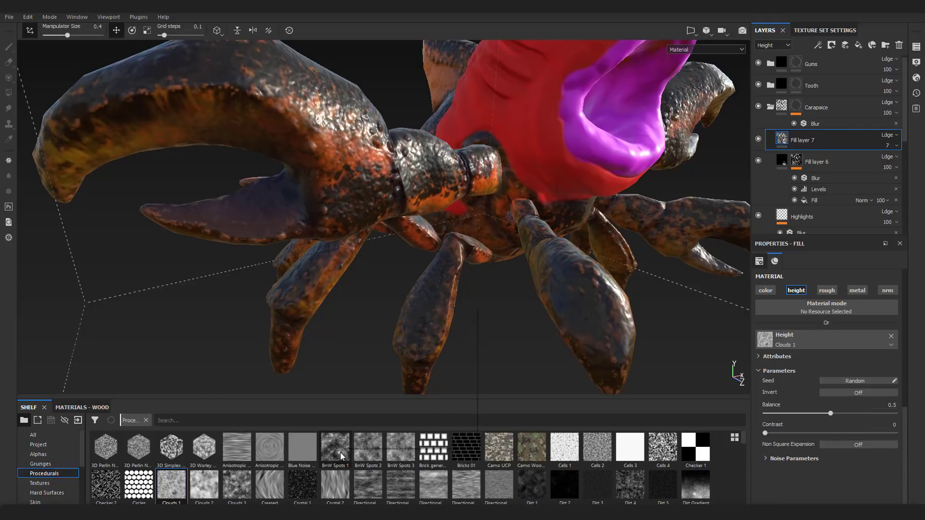
{"action": "left_click_drag", "start_coordinate": [341, 456], "coordinate": [784, 345]}
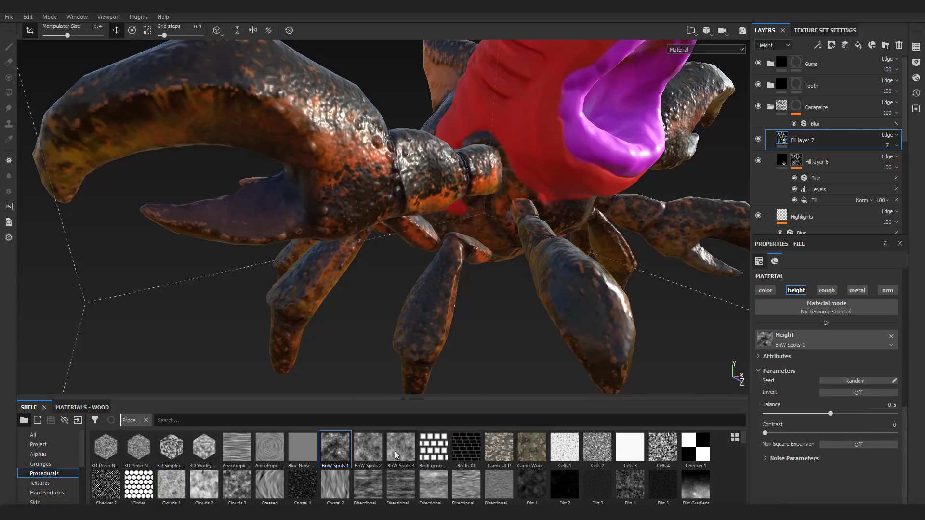
{"action": "left_click_drag", "start_coordinate": [395, 455], "coordinate": [785, 343]}
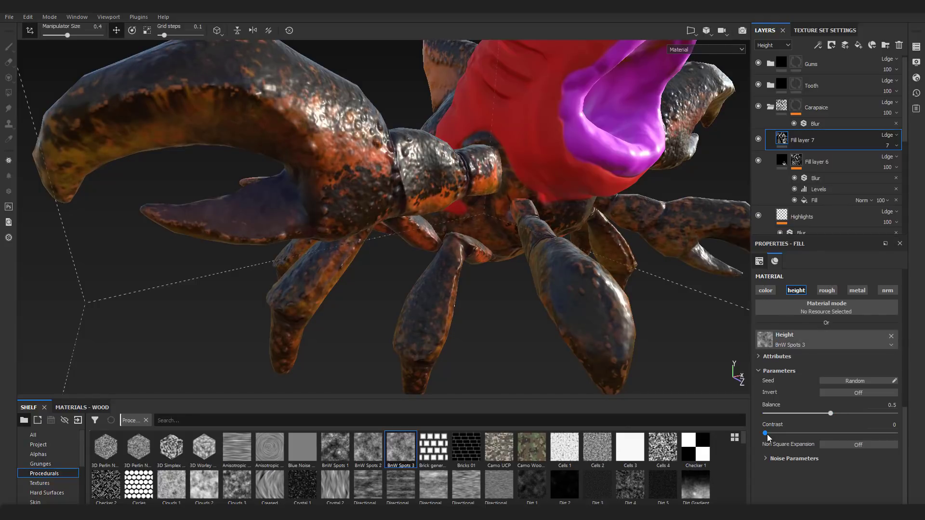
Set the height texture's balance to 0.43, keeping its contrast at 0.
{"action": "left_click_drag", "start_coordinate": [766, 433], "coordinate": [747, 436]}
{"action": "left_click_drag", "start_coordinate": [863, 417], "coordinate": [821, 416]}
{"action": "scroll", "coordinate": [682, 340], "scroll_direction": "down", "scroll_amount": 4}
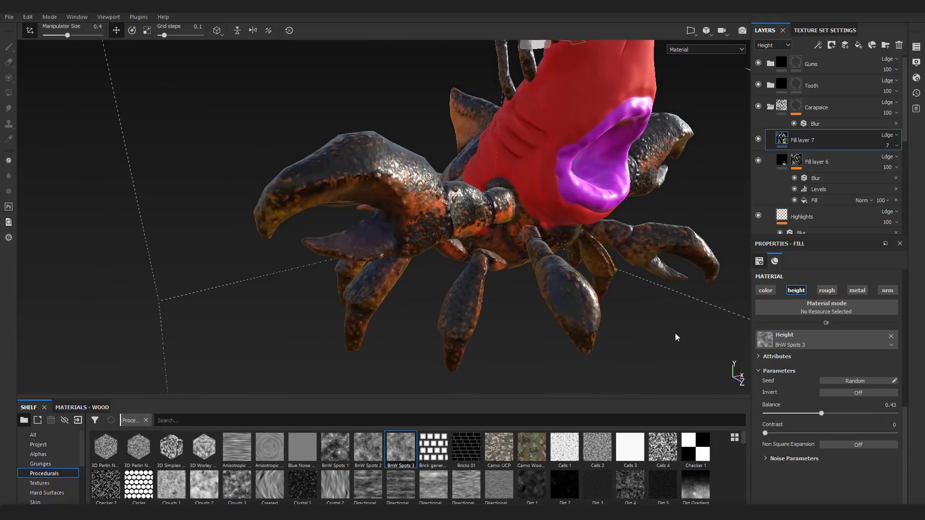
{"action": "left_click_drag", "start_coordinate": [675, 333], "coordinate": [561, 320], "text": "alt"}
{"action": "scroll", "coordinate": [808, 341], "scroll_direction": "up", "scroll_amount": 5}
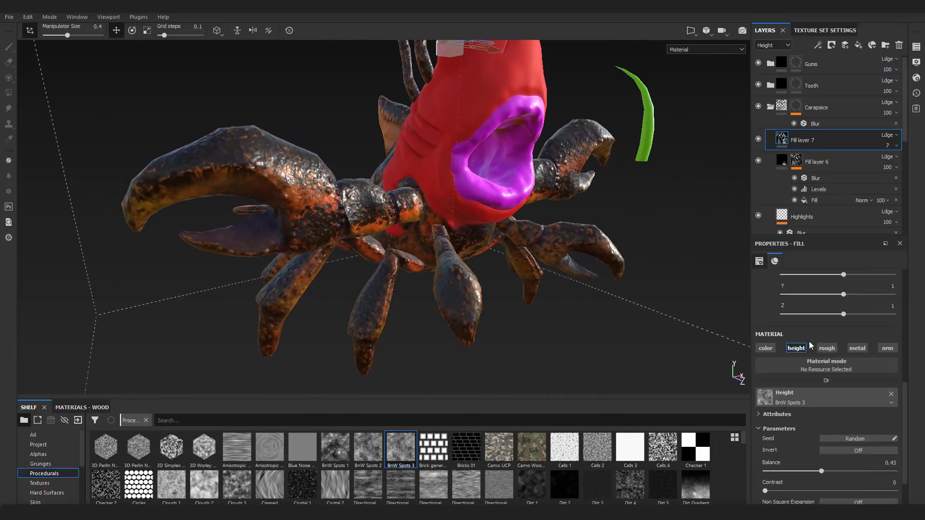
Enable the roughness channel on Fill layer 7 and apply BnW Spots 3 as its roughness texture.
{"action": "scroll", "coordinate": [808, 341], "scroll_direction": "down", "scroll_amount": 5}
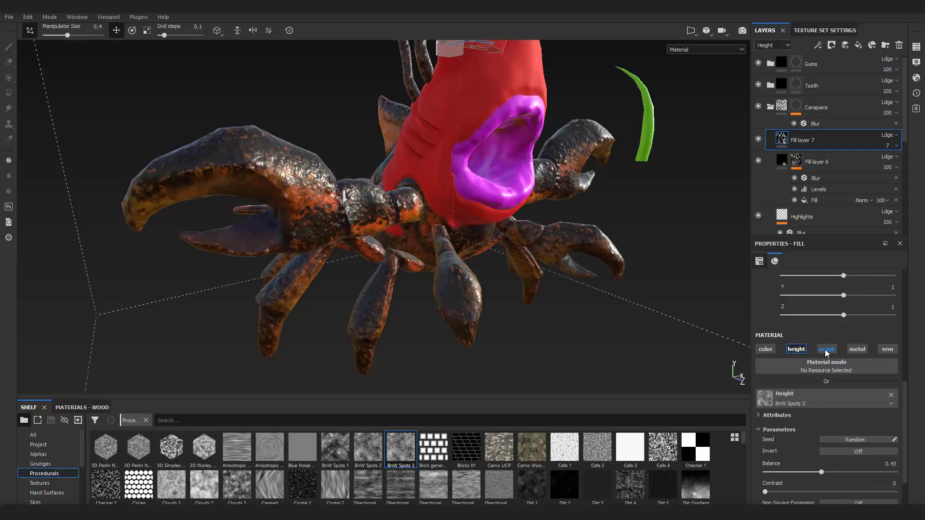
{"action": "left_click", "coordinate": [825, 349]}
{"action": "scroll", "coordinate": [824, 349], "scroll_direction": "down", "scroll_amount": 2}
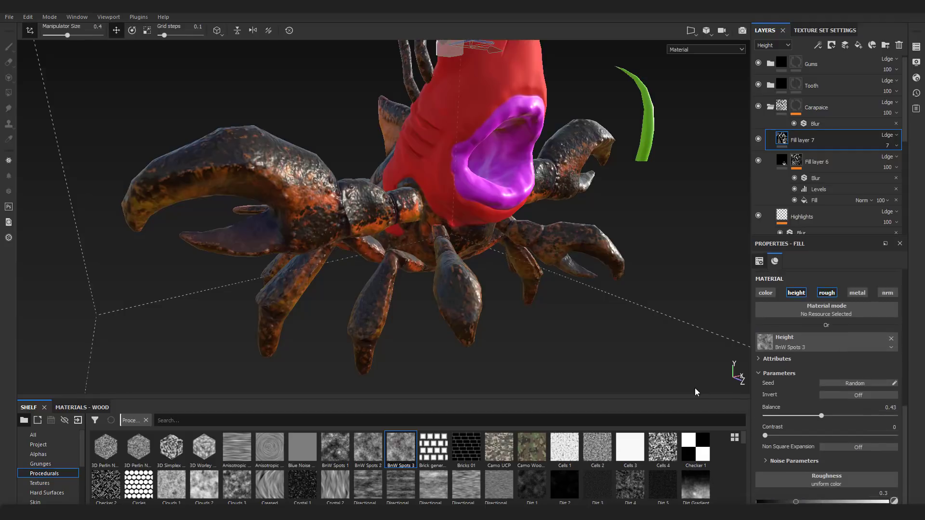
{"action": "left_click_drag", "start_coordinate": [400, 447], "coordinate": [821, 308]}
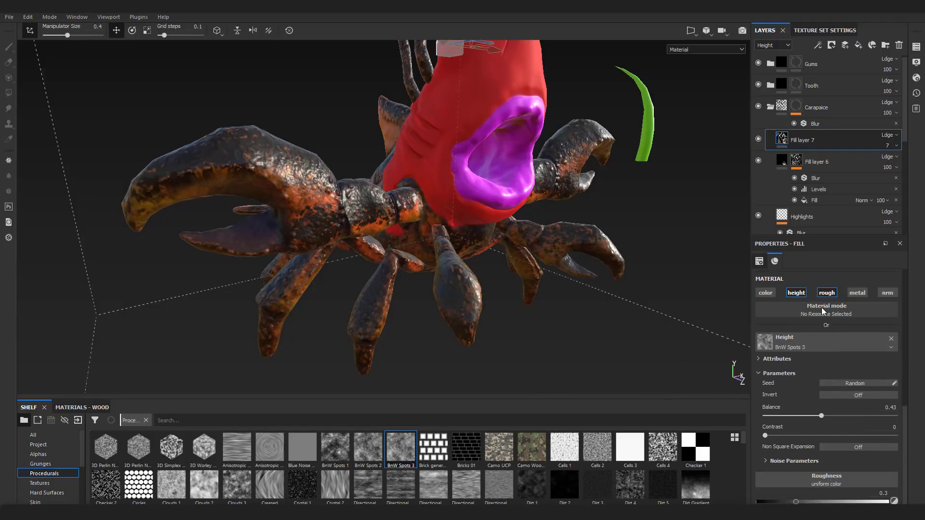
{"action": "scroll", "coordinate": [820, 308], "scroll_direction": "up", "scroll_amount": 1}
{"action": "scroll", "coordinate": [824, 338], "scroll_direction": "down", "scroll_amount": 1}
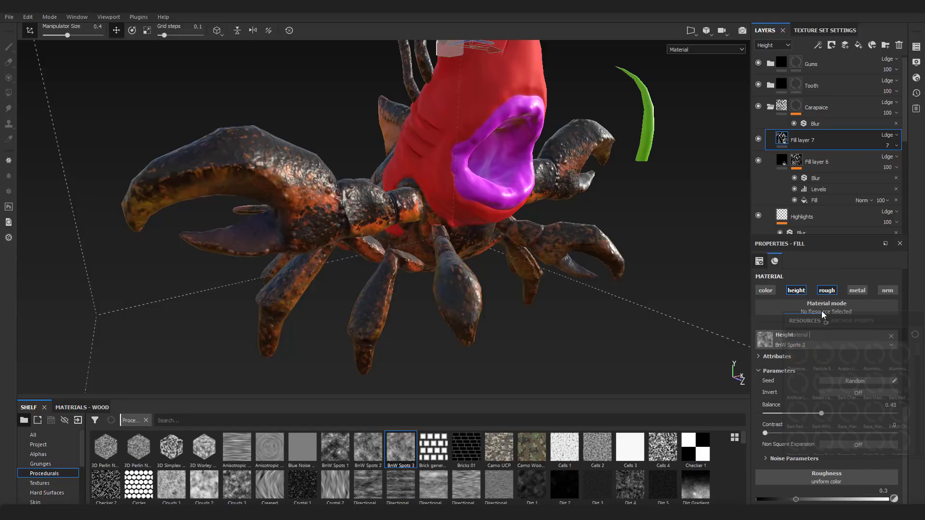
{"action": "left_click", "coordinate": [822, 308]}
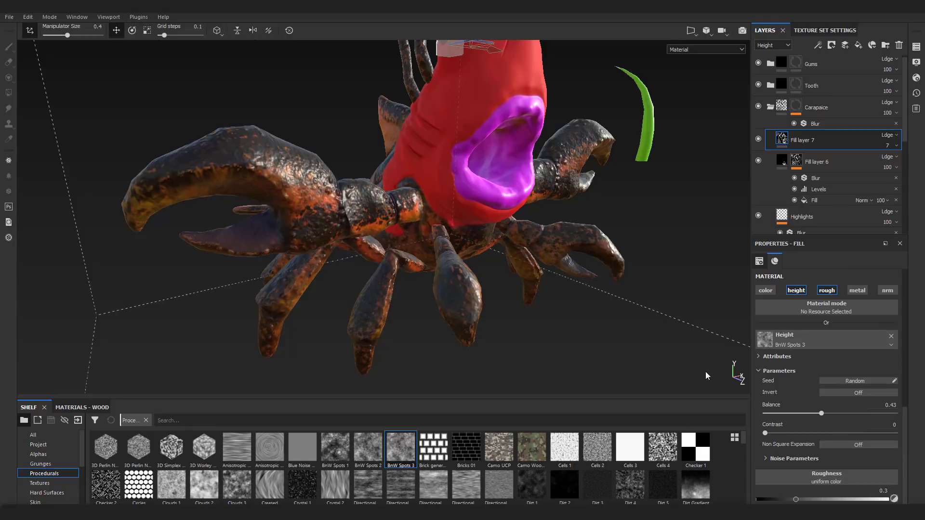
{"action": "scroll", "coordinate": [799, 290], "scroll_direction": "up", "scroll_amount": 3}
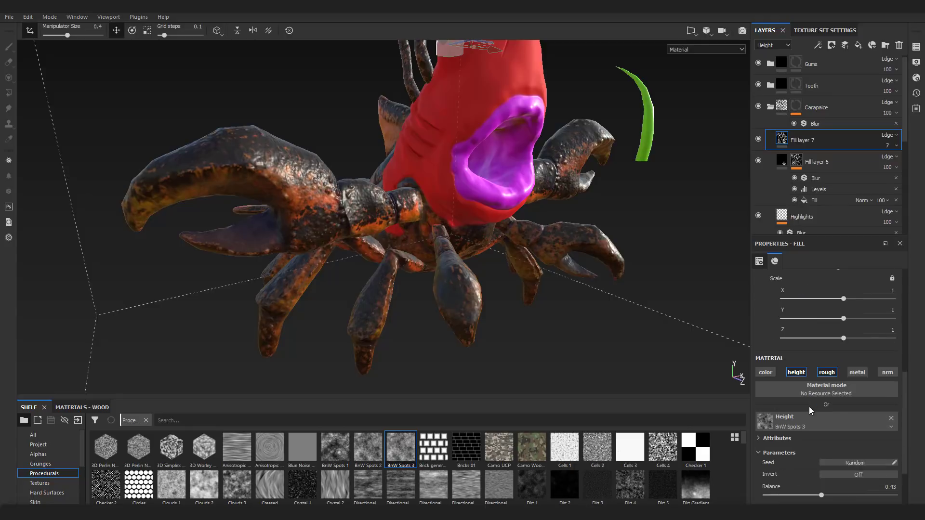
{"action": "scroll", "coordinate": [809, 410], "scroll_direction": "down", "scroll_amount": 3}
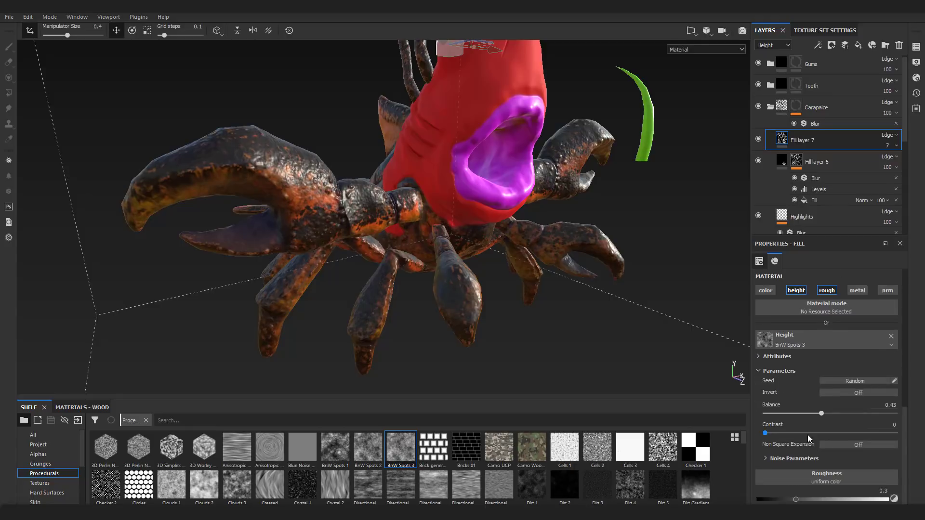
{"action": "left_click_drag", "start_coordinate": [400, 448], "coordinate": [788, 476]}
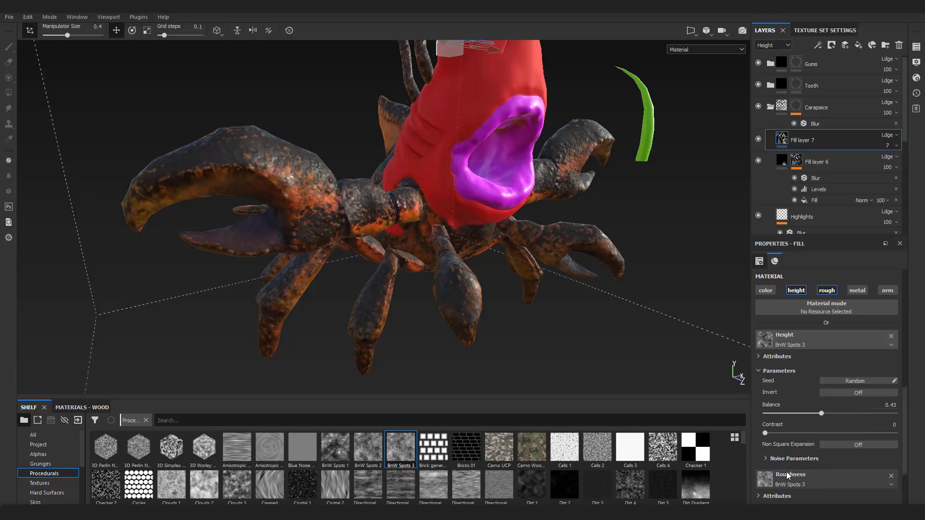
Try a balance of 0.66 on the BnW Spots 3 roughness texture.
{"action": "left_click_drag", "start_coordinate": [622, 359], "coordinate": [423, 321], "text": "alt"}
{"action": "left_click_drag", "start_coordinate": [520, 299], "coordinate": [506, 301], "text": "alt"}
{"action": "scroll", "coordinate": [810, 420], "scroll_direction": "down", "scroll_amount": 3}
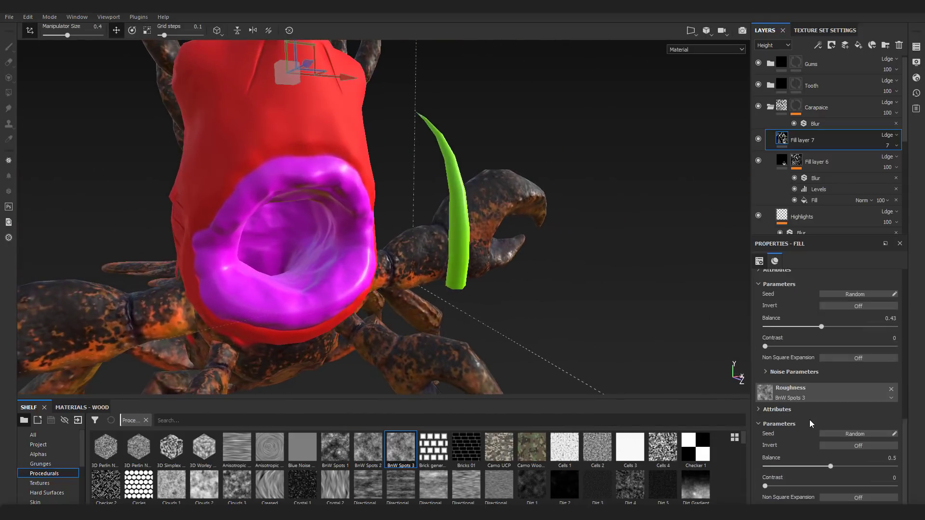
{"action": "mouse_move", "coordinate": [765, 478]}
{"action": "left_mouse_down"}
{"action": "mouse_move", "coordinate": [868, 479]}
{"action": "mouse_move", "coordinate": [751, 472]}
{"action": "left_mouse_up"}
{"action": "mouse_move", "coordinate": [831, 458]}
{"action": "left_mouse_down"}
{"action": "mouse_move", "coordinate": [804, 457]}
{"action": "mouse_move", "coordinate": [850, 460]}
{"action": "left_mouse_up"}
Set the roughness texture's balance to 0.4 and contrast to 0 after trying stronger contrast.
{"action": "scroll", "coordinate": [595, 314], "scroll_direction": "down", "scroll_amount": 4}
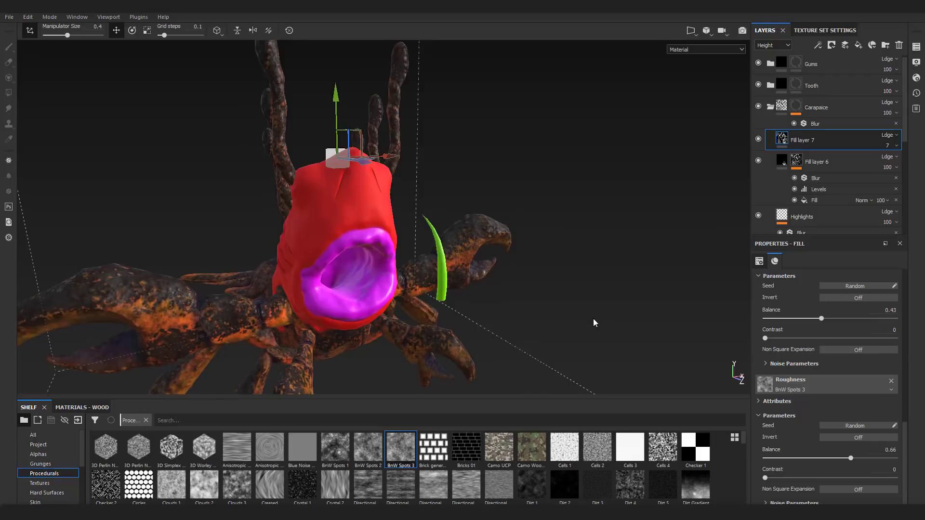
{"action": "left_click_drag", "start_coordinate": [594, 319], "coordinate": [513, 317], "text": "alt"}
{"action": "right_click_drag", "start_coordinate": [513, 322], "coordinate": [506, 363], "text": "alt"}
{"action": "middle_click_drag", "start_coordinate": [506, 364], "coordinate": [537, 308], "text": "alt"}
{"action": "left_click_drag", "start_coordinate": [536, 308], "coordinate": [640, 365], "text": "alt"}
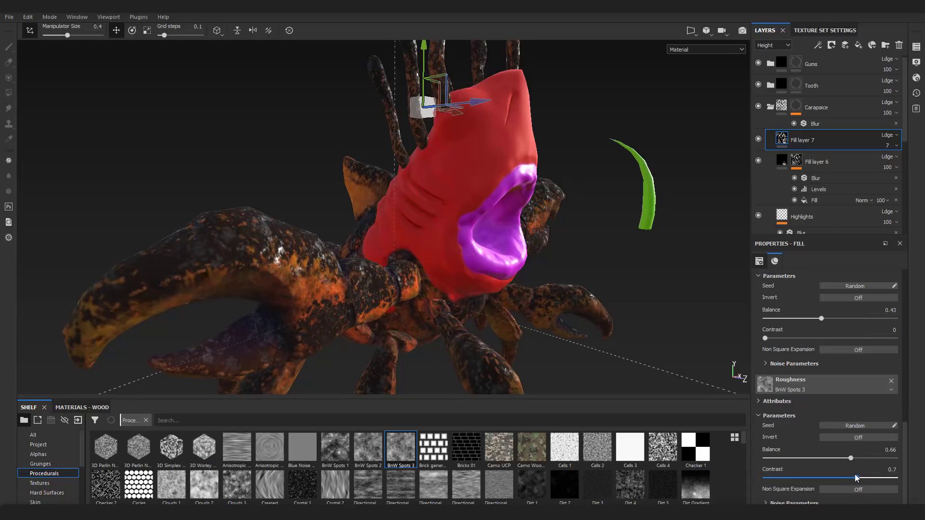
{"action": "left_click_drag", "start_coordinate": [842, 473], "coordinate": [773, 477]}
{"action": "left_click_drag", "start_coordinate": [844, 464], "coordinate": [744, 459]}
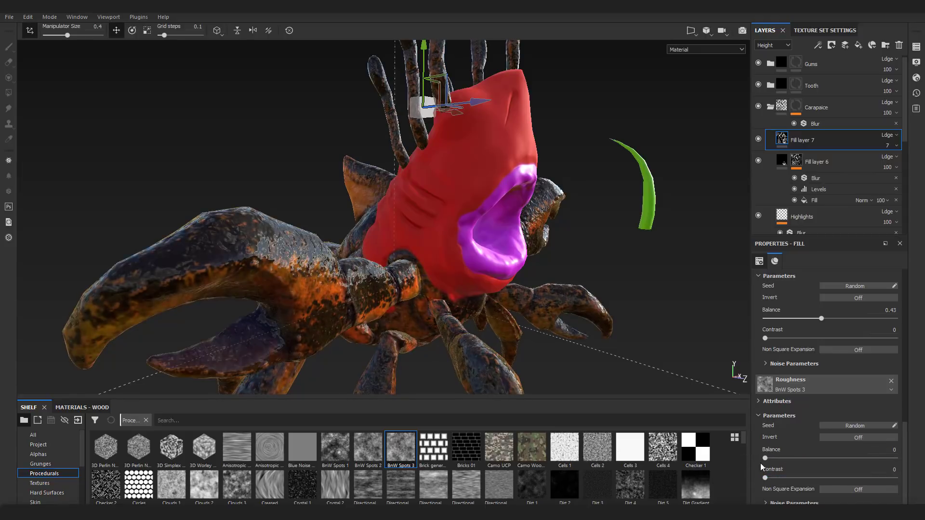
{"action": "left_click_drag", "start_coordinate": [781, 461], "coordinate": [817, 465]}
{"action": "left_click_drag", "start_coordinate": [641, 328], "coordinate": [423, 289], "text": "alt"}
{"action": "scroll", "coordinate": [558, 328], "scroll_direction": "down", "scroll_amount": 3}
{"action": "scroll", "coordinate": [503, 302], "scroll_direction": "up", "scroll_amount": 5}
{"action": "scroll", "coordinate": [504, 302], "scroll_direction": "down", "scroll_amount": 5}
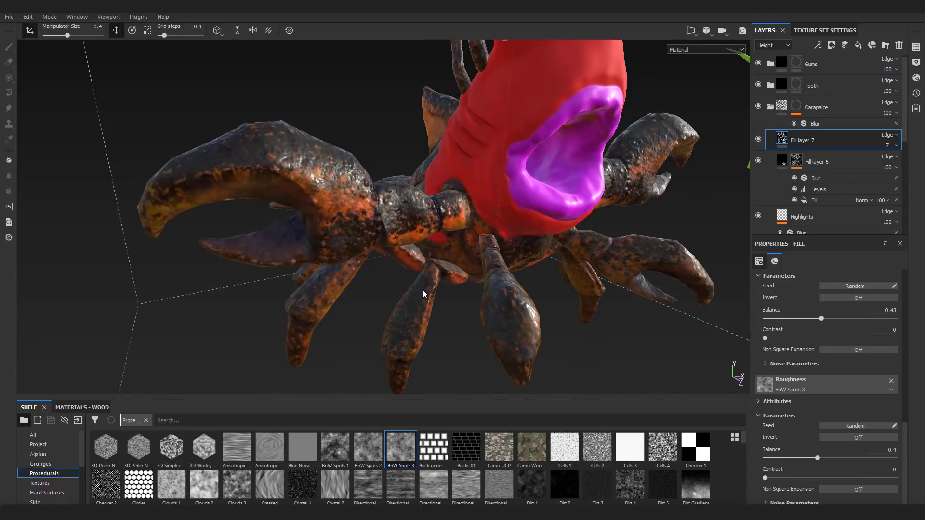
Show the layer stack's Roughness channel and add a fill layer named Roughness below the renamed MicroTextures layer.
{"action": "left_click", "coordinate": [829, 169]}
{"action": "left_click", "coordinate": [781, 46]}
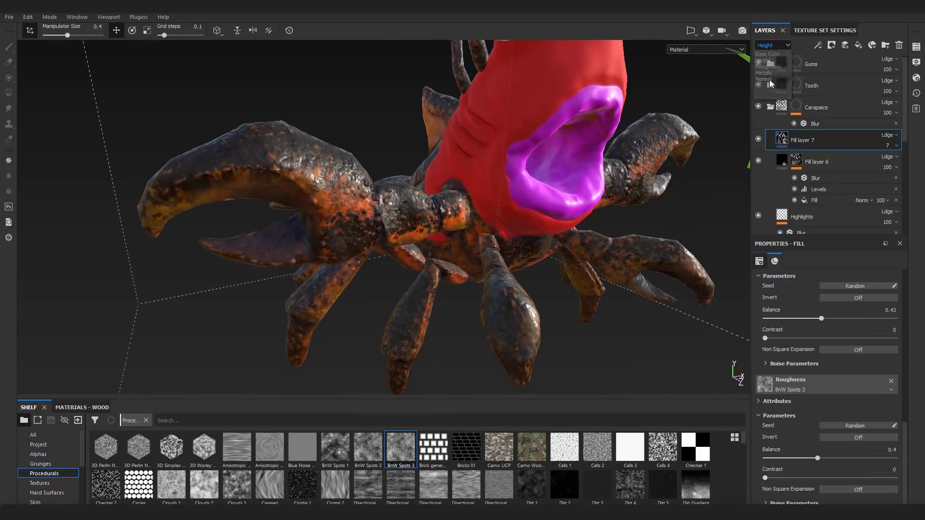
{"action": "left_click", "coordinate": [770, 80]}
{"action": "left_click", "coordinate": [858, 45]}
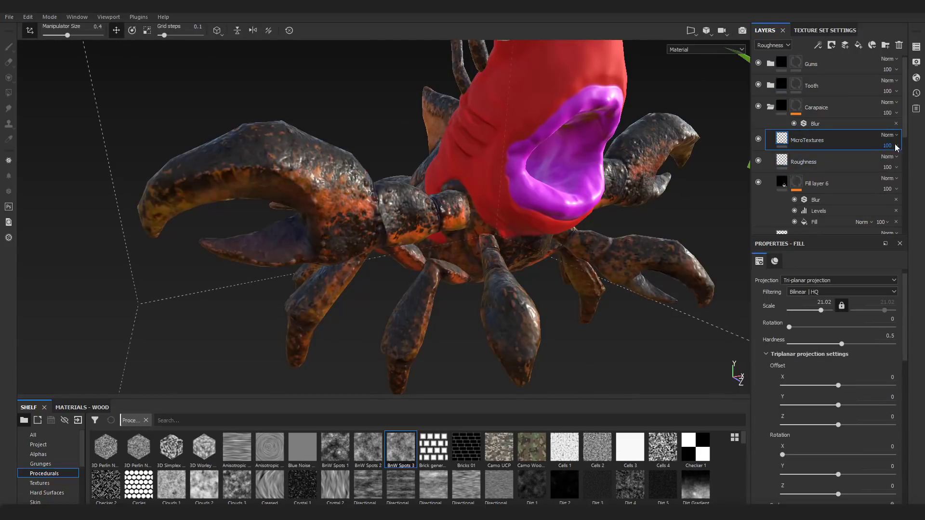
Set the MicroTextures layer's roughness opacity to 50 and the Roughness layer's uniform roughness to 0.2836.
{"action": "left_click", "coordinate": [896, 145]}
{"action": "left_click_drag", "start_coordinate": [919, 159], "coordinate": [899, 159]}
{"action": "left_click", "coordinate": [832, 163]}
{"action": "left_click_drag", "start_coordinate": [796, 457], "coordinate": [770, 457]}
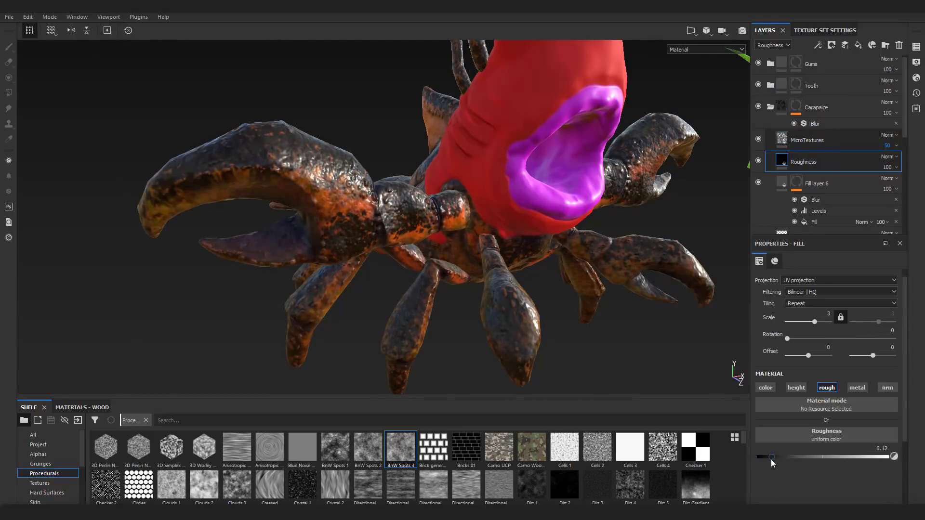
{"action": "scroll", "coordinate": [506, 313], "scroll_direction": "down", "scroll_amount": 2}
{"action": "left_click_drag", "start_coordinate": [501, 315], "coordinate": [571, 227], "text": "alt"}
{"action": "left_click_drag", "start_coordinate": [771, 457], "coordinate": [793, 458]}
{"action": "left_click_drag", "start_coordinate": [602, 231], "coordinate": [506, 231], "text": "alt"}
{"action": "scroll", "coordinate": [505, 231], "scroll_direction": "up", "scroll_amount": 3}
{"action": "scroll", "coordinate": [827, 173], "scroll_direction": "down", "scroll_amount": 2}
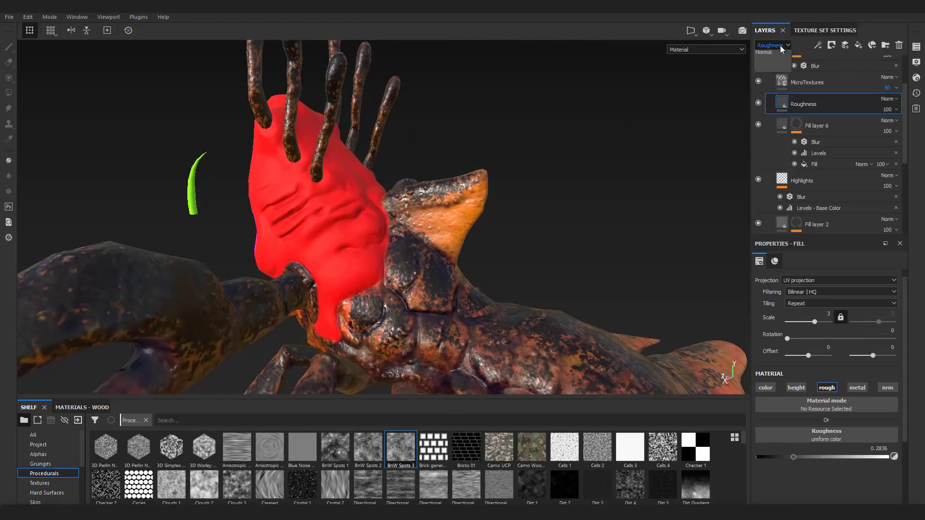
Return the layer stack to Base Color and choose the Ink Splatter brush for painting on the Highlights layer.
{"action": "left_click", "coordinate": [780, 46]}
{"action": "left_click", "coordinate": [772, 55]}
{"action": "scroll", "coordinate": [827, 145], "scroll_direction": "down", "scroll_amount": 2}
{"action": "left_click", "coordinate": [826, 123]}
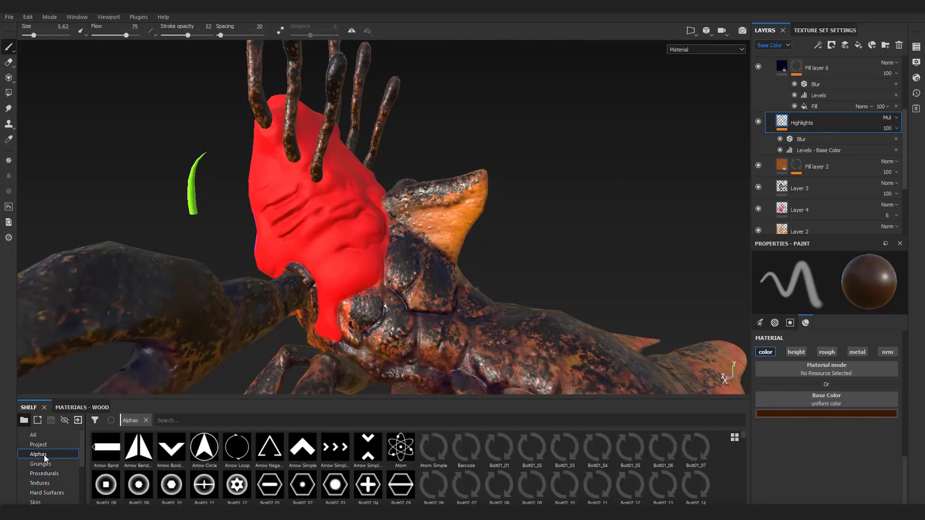
{"action": "scroll", "coordinate": [49, 472], "scroll_direction": "down", "scroll_amount": 3}
{"action": "left_click", "coordinate": [39, 435]}
{"action": "left_click", "coordinate": [401, 455]}
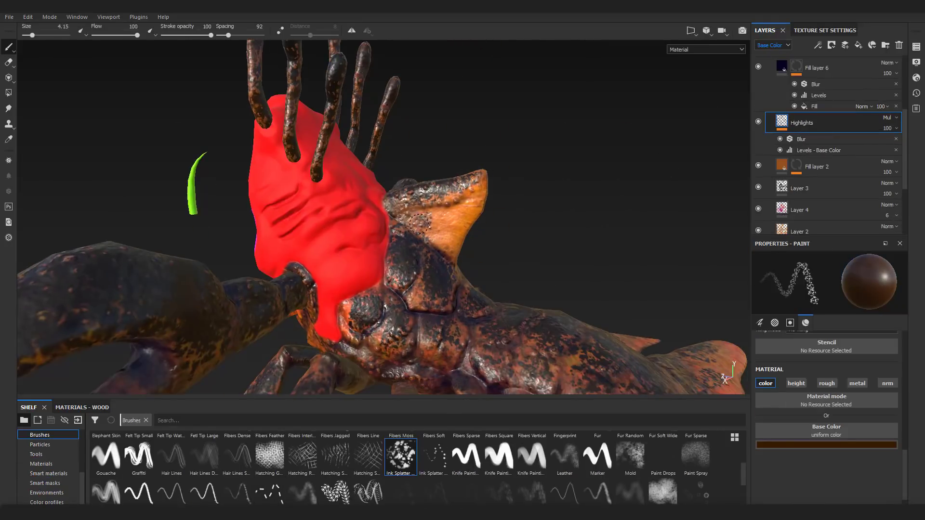
Enlarge the brush to about 13.19 and paint dark splatters over the orange back fin.
{"action": "scroll", "coordinate": [447, 222], "scroll_direction": "down", "scroll_amount": 3}
{"action": "right_click_drag", "start_coordinate": [447, 222], "coordinate": [463, 222], "text": "ctrl"}
{"action": "left_click_drag", "start_coordinate": [445, 224], "coordinate": [451, 203]}
Check Fill layer 6 by toggling its visibility and rename it Shadows.
{"action": "mouse_move", "coordinate": [684, 241]}
{"action": "left_mouse_down", "text": "alt"}
{"action": "mouse_move", "coordinate": [580, 250]}
{"action": "mouse_move", "coordinate": [699, 217]}
{"action": "left_mouse_up", "text": "alt"}
{"action": "scroll", "coordinate": [839, 194], "scroll_direction": "up", "scroll_amount": 4}
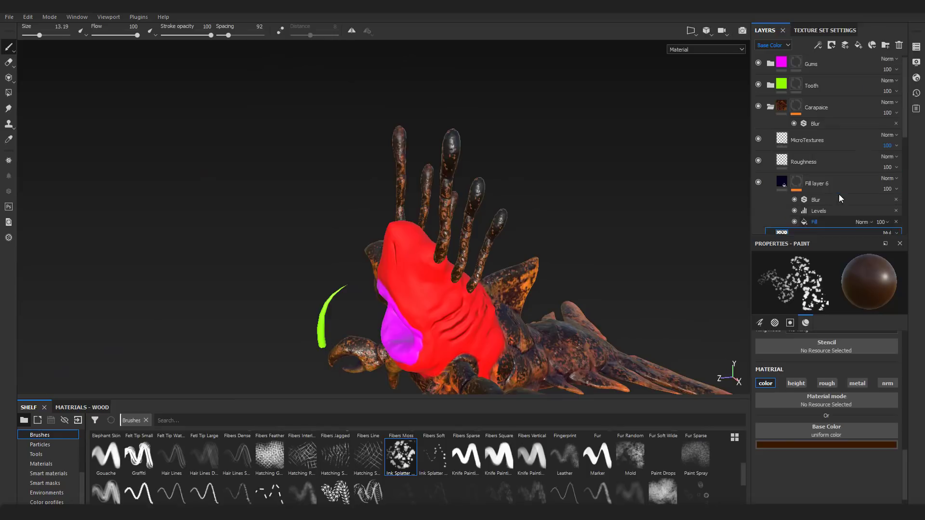
{"action": "left_click", "coordinate": [759, 185]}
{"action": "left_click", "coordinate": [758, 186]}
{"action": "double_click", "coordinate": [837, 188]}
{"action": "type", "text": "Shadow"}
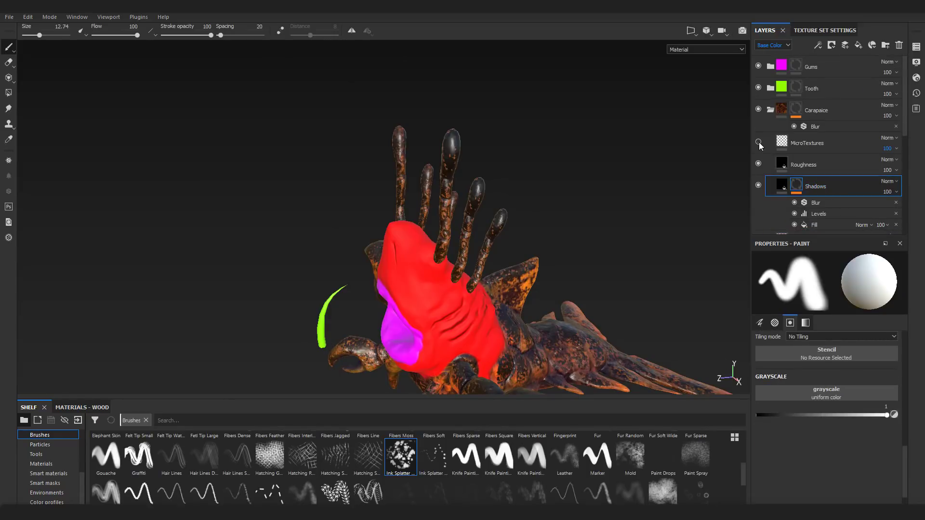
Show the MicroTextures layer again and examine its effect on the creature from several angles.
{"action": "left_click", "coordinate": [758, 143]}
{"action": "scroll", "coordinate": [625, 201], "scroll_direction": "down", "scroll_amount": 3}
{"action": "left_click_drag", "start_coordinate": [626, 201], "coordinate": [592, 210], "text": "alt"}
{"action": "scroll", "coordinate": [532, 117], "scroll_direction": "up", "scroll_amount": 3}
{"action": "left_click_drag", "start_coordinate": [461, 212], "coordinate": [503, 175], "text": "alt"}
{"action": "scroll", "coordinate": [503, 175], "scroll_direction": "down", "scroll_amount": 3}
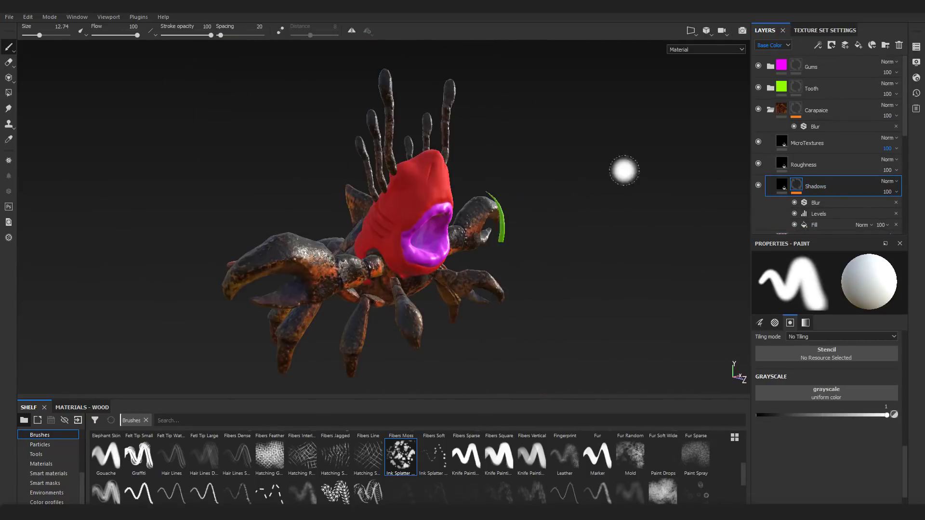
Select a carapace paint layer and change the base color for painting to near-black.
{"action": "scroll", "coordinate": [790, 180], "scroll_direction": "down", "scroll_amount": 3}
{"action": "left_click", "coordinate": [780, 226]}
{"action": "right_click", "coordinate": [781, 226]}
{"action": "left_click", "coordinate": [790, 302]}
{"action": "left_click_drag", "start_coordinate": [487, 208], "coordinate": [545, 192], "text": "alt"}
{"action": "scroll", "coordinate": [544, 192], "scroll_direction": "up", "scroll_amount": 3}
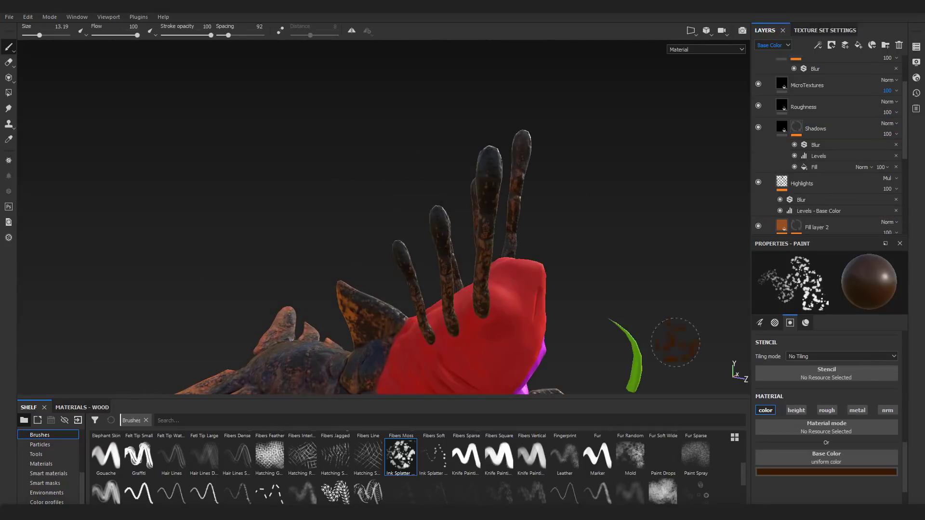
{"action": "left_click", "coordinate": [827, 472]}
{"action": "left_click", "coordinate": [794, 445]}
Switch to the Basic Soft brush with a flow of 35 and a size of 12.68.
{"action": "scroll", "coordinate": [401, 463], "scroll_direction": "up", "scroll_amount": 10}
{"action": "left_click", "coordinate": [401, 451]}
{"action": "left_click_drag", "start_coordinate": [626, 241], "coordinate": [539, 247], "text": "alt"}
{"action": "left_click", "coordinate": [759, 322]}
{"action": "left_click_drag", "start_coordinate": [879, 379], "coordinate": [799, 378]}
{"action": "right_click_drag", "start_coordinate": [506, 245], "coordinate": [510, 244], "text": "ctrl"}
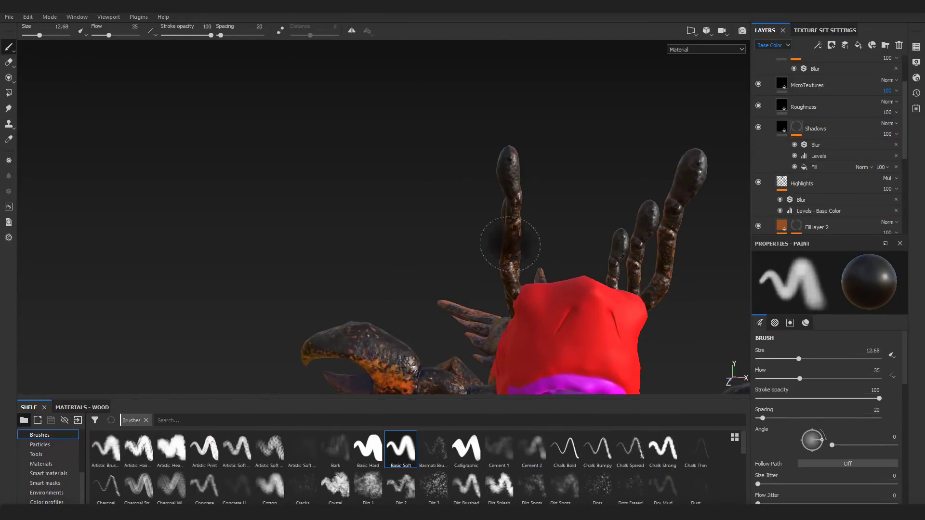
{"action": "mouse_move", "coordinate": [510, 244]}
{"action": "left_mouse_down", "text": "alt"}
{"action": "mouse_move", "coordinate": [632, 268]}
{"action": "mouse_move", "coordinate": [522, 268]}
{"action": "left_mouse_up", "text": "alt"}
{"action": "scroll", "coordinate": [632, 268], "scroll_direction": "down", "scroll_amount": 3}
{"action": "left_click_drag", "start_coordinate": [522, 268], "coordinate": [466, 241], "text": "alt"}
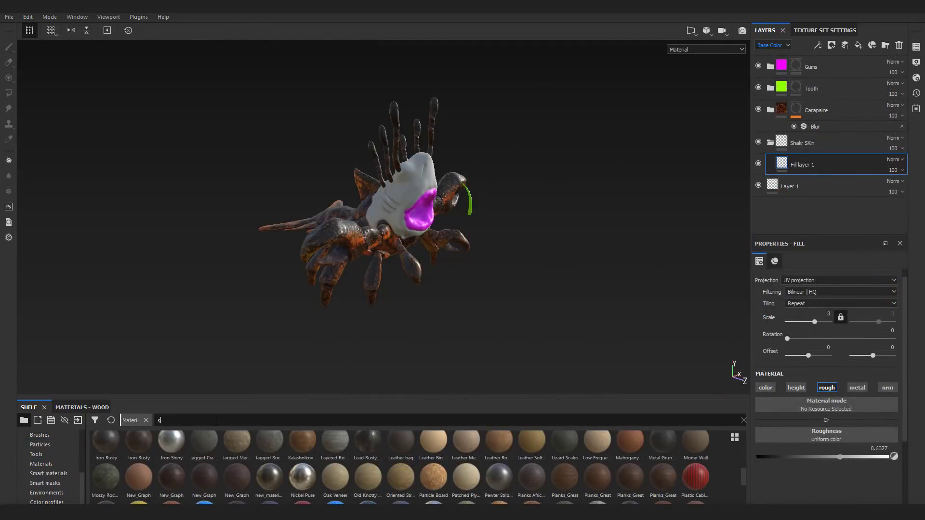
Search the materials for "shar" and apply SharkSkin as the roughness of Fill layer 1 in the Shakr SKin folder.
{"action": "type", "text": "har"}
{"action": "left_click_drag", "start_coordinate": [105, 446], "coordinate": [803, 443]}
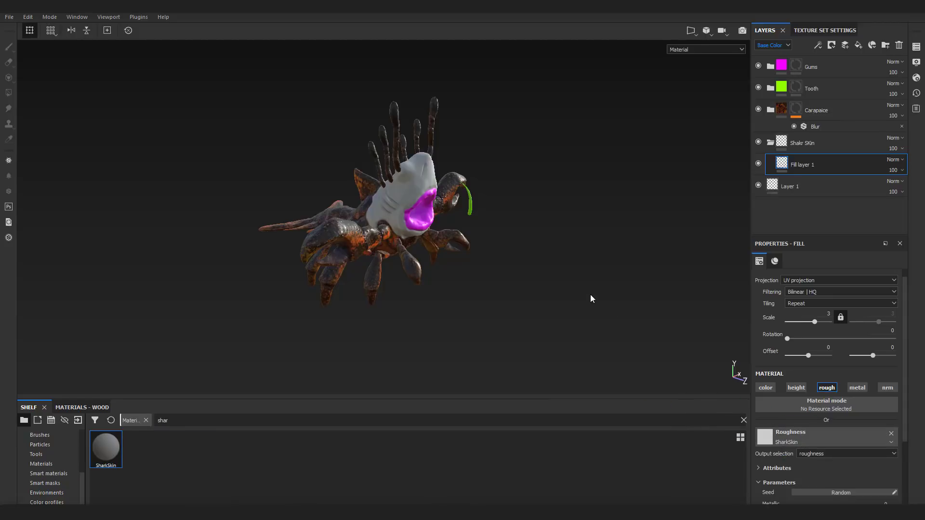
Change Fill layer 1's projection from UV to tri-planar while framing the creature's white head.
{"action": "left_click_drag", "start_coordinate": [592, 299], "coordinate": [402, 293], "text": "alt"}
{"action": "middle_click_drag", "start_coordinate": [402, 293], "coordinate": [411, 346], "text": "alt"}
{"action": "right_click_drag", "start_coordinate": [411, 347], "coordinate": [386, 269], "text": "alt"}
{"action": "middle_click_drag", "start_coordinate": [385, 270], "coordinate": [430, 349], "text": "alt"}
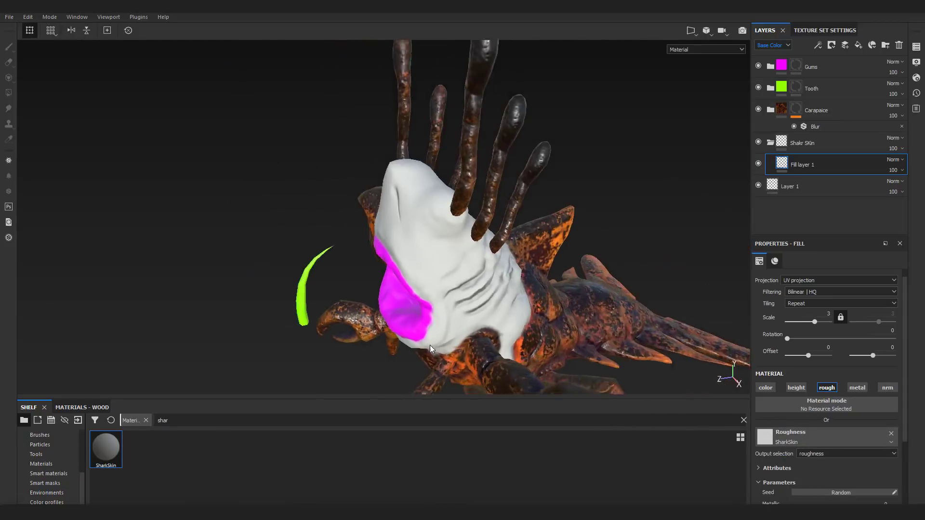
{"action": "right_click_drag", "start_coordinate": [430, 349], "coordinate": [493, 337], "text": "alt"}
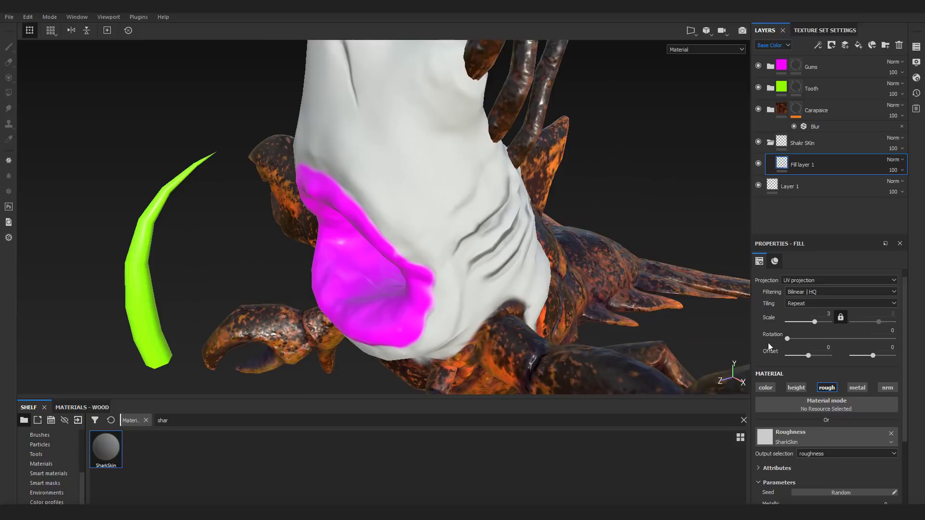
{"action": "scroll", "coordinate": [800, 374], "scroll_direction": "up", "scroll_amount": 1}
{"action": "left_click", "coordinate": [805, 290]}
{"action": "left_click", "coordinate": [805, 306]}
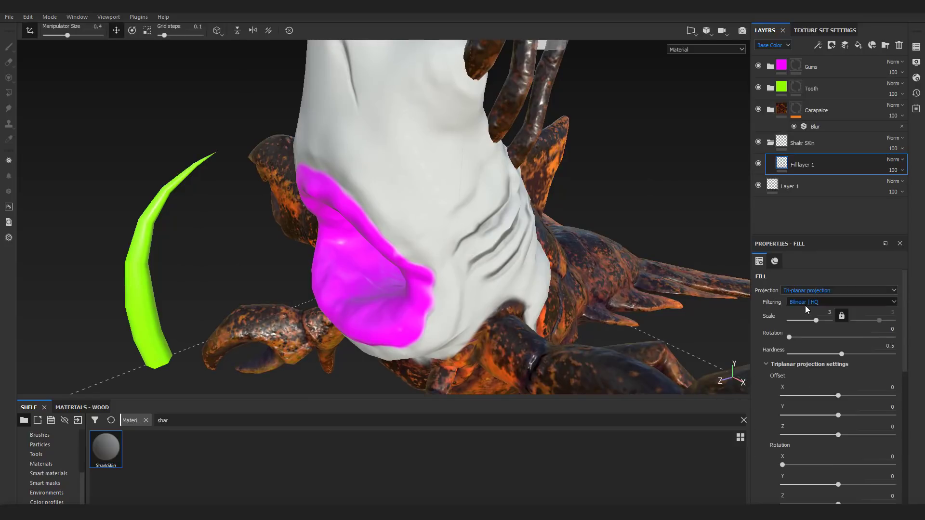
Switch the layer stack's displayed channel to Roughness.
{"action": "right_click", "coordinate": [805, 164]}
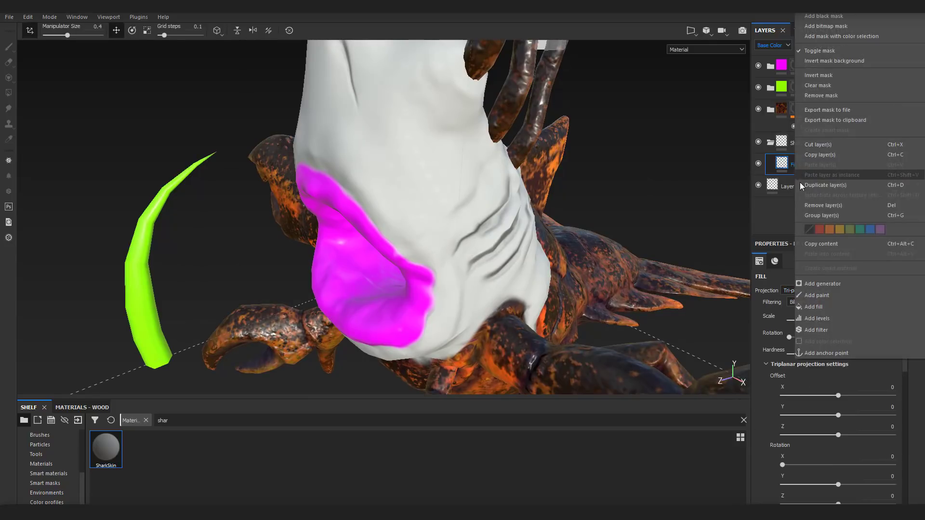
{"action": "left_click", "coordinate": [770, 245]}
{"action": "left_click", "coordinate": [769, 46]}
{"action": "left_click", "coordinate": [772, 66]}
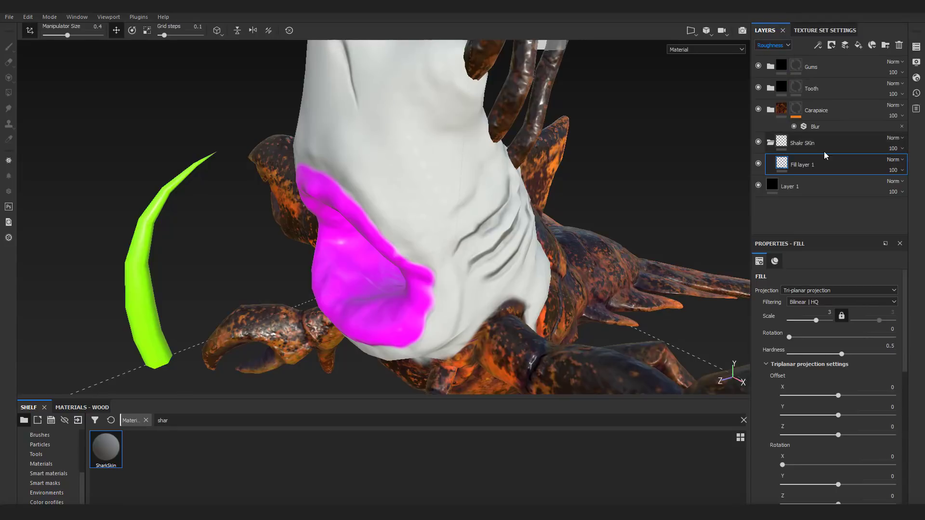
Try a Levels adjustment on Fill layer 1 and remove it from the layer.
{"action": "right_click", "coordinate": [796, 165]}
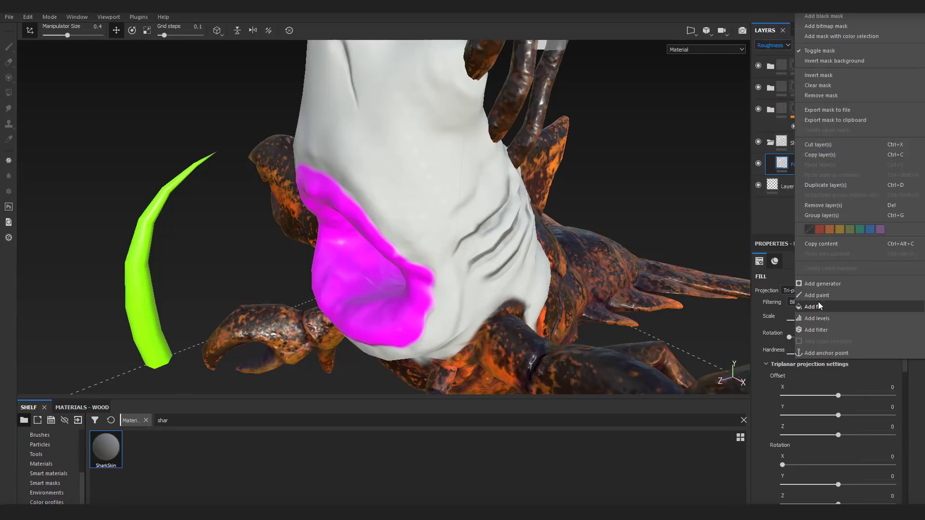
{"action": "left_click", "coordinate": [817, 318]}
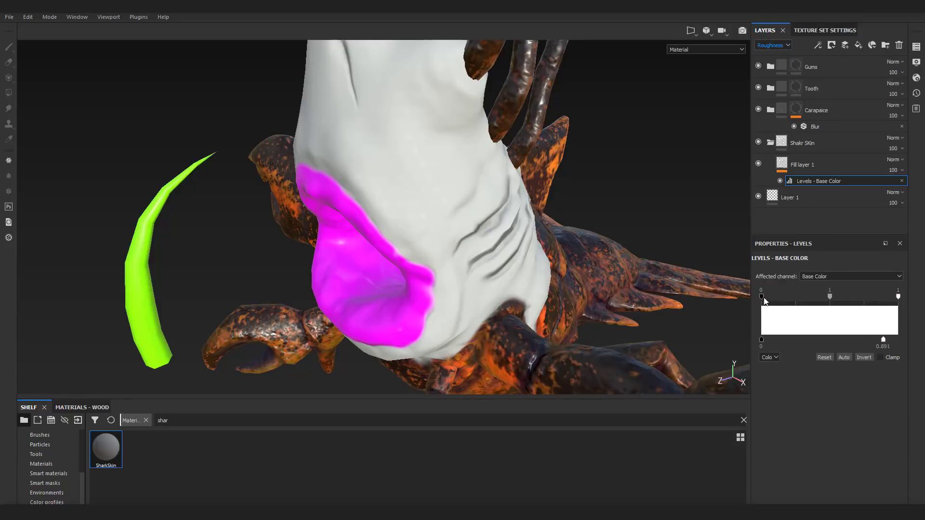
{"action": "left_click_drag", "start_coordinate": [761, 296], "coordinate": [800, 298]}
{"action": "left_click_drag", "start_coordinate": [829, 340], "coordinate": [703, 317]}
{"action": "scroll", "coordinate": [604, 268], "scroll_direction": "down", "scroll_amount": 5}
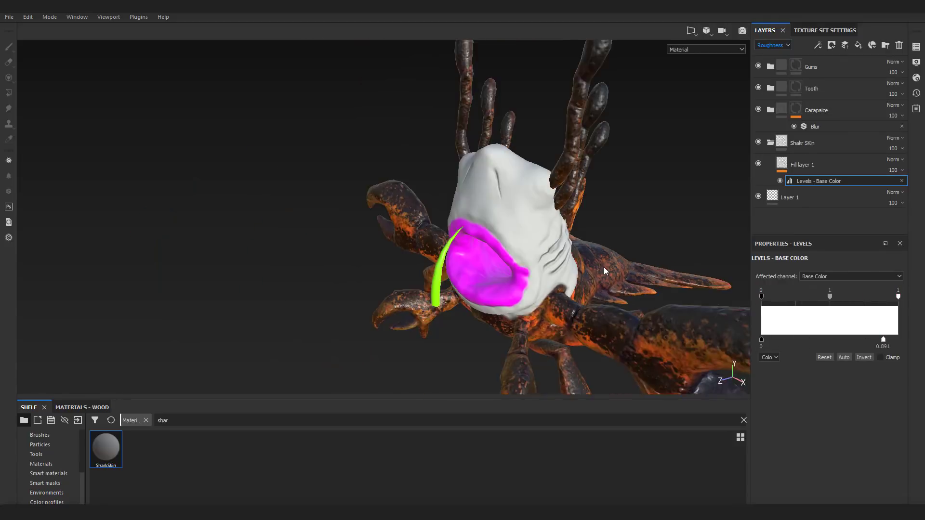
{"action": "scroll", "coordinate": [604, 268], "scroll_direction": "up", "scroll_amount": 1}
{"action": "left_click_drag", "start_coordinate": [577, 260], "coordinate": [610, 189], "text": "alt"}
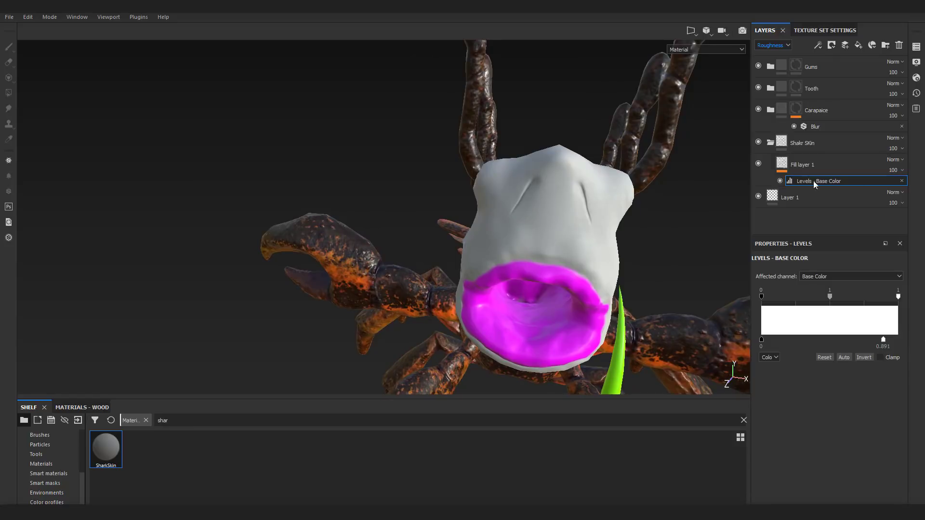
{"action": "left_click", "coordinate": [901, 181]}
Set the tri-planar projection scale of Fill layer 1 to 11.85.
{"action": "scroll", "coordinate": [814, 366], "scroll_direction": "down", "scroll_amount": 5}
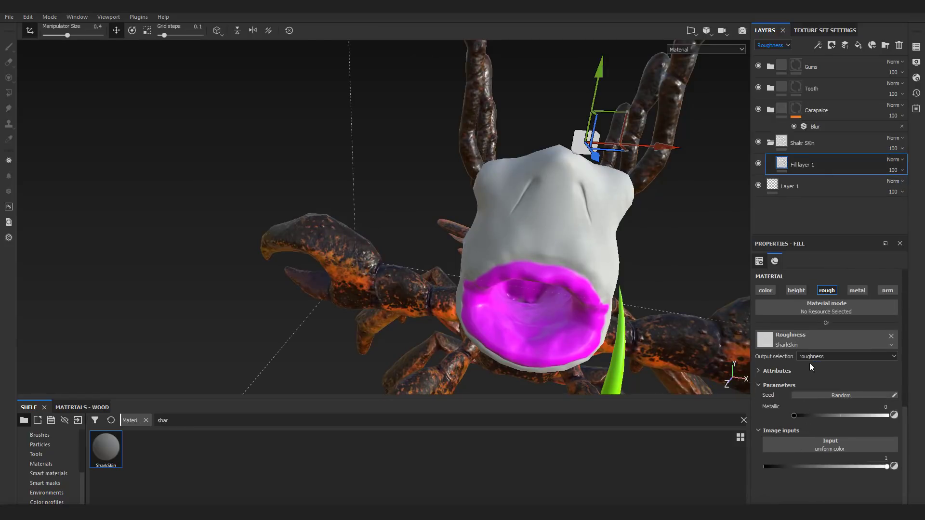
{"action": "scroll", "coordinate": [804, 377], "scroll_direction": "up", "scroll_amount": 1}
{"action": "scroll", "coordinate": [803, 377], "scroll_direction": "up", "scroll_amount": 4}
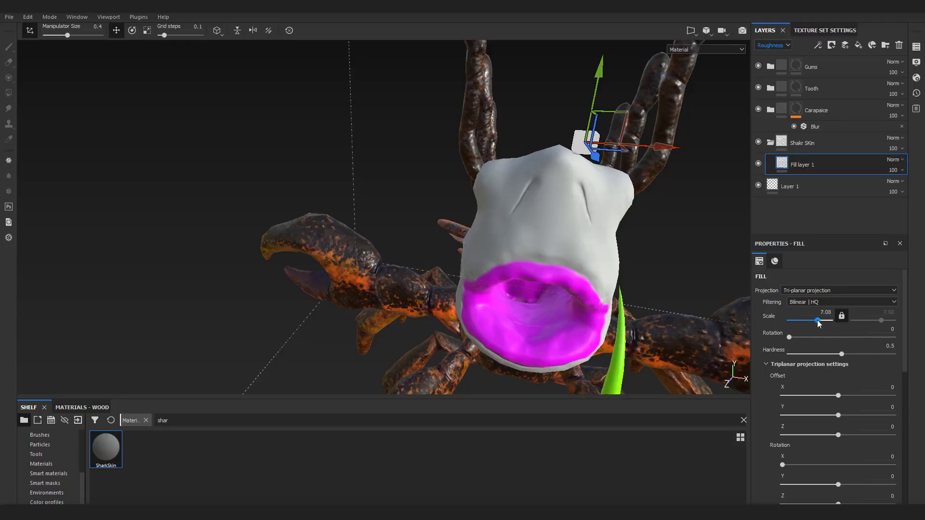
{"action": "left_click_drag", "start_coordinate": [817, 320], "coordinate": [819, 320]}
{"action": "scroll", "coordinate": [667, 304], "scroll_direction": "up", "scroll_amount": 3}
{"action": "scroll", "coordinate": [638, 319], "scroll_direction": "up", "scroll_amount": 1}
{"action": "middle_click_drag", "start_coordinate": [644, 267], "coordinate": [633, 325], "text": "alt"}
{"action": "right_click_drag", "start_coordinate": [634, 324], "coordinate": [665, 323], "text": "alt"}
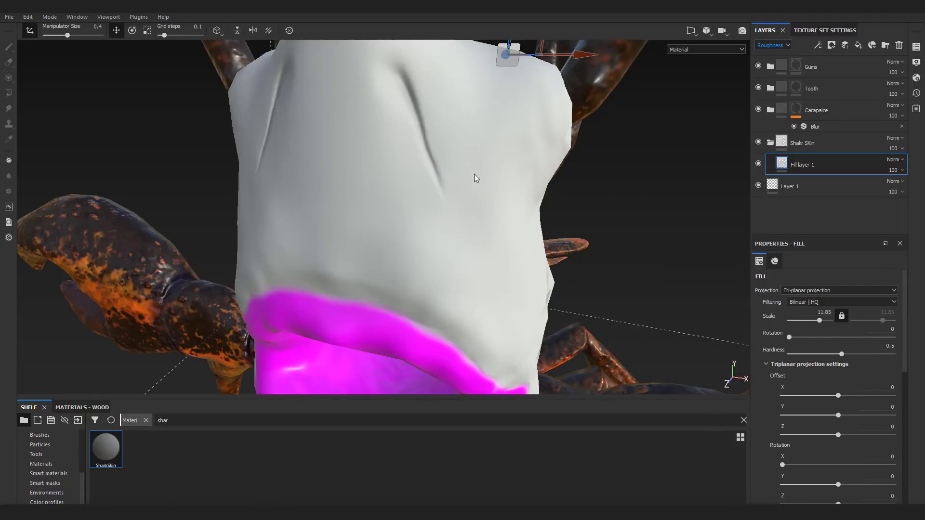
Try enabling the height channel on Fill layer 1 and turn it off again.
{"action": "scroll", "coordinate": [813, 309], "scroll_direction": "down", "scroll_amount": 4}
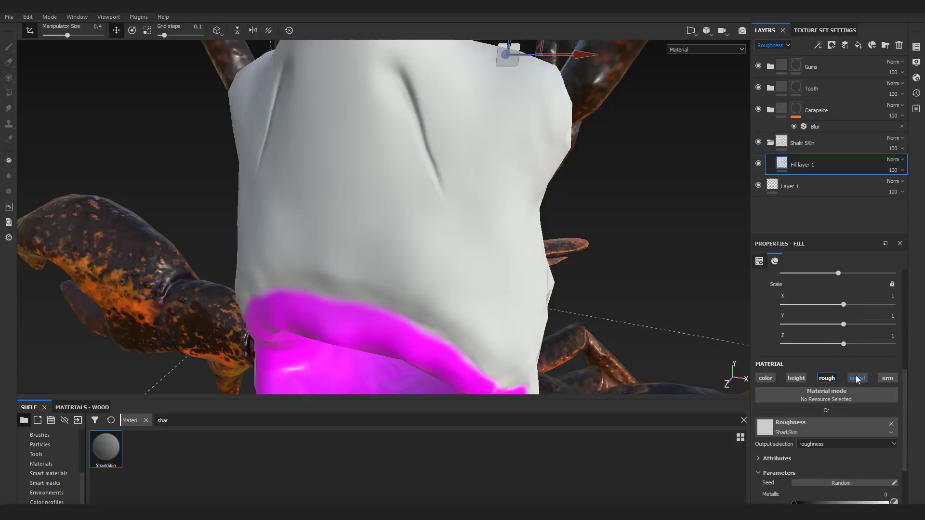
{"action": "left_click", "coordinate": [796, 378]}
{"action": "scroll", "coordinate": [813, 374], "scroll_direction": "down", "scroll_amount": 2}
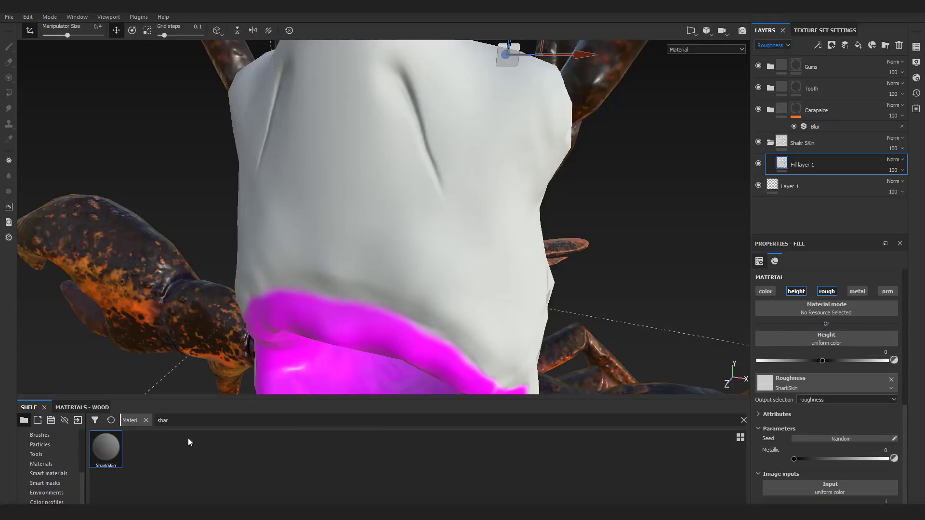
{"action": "left_click_drag", "start_coordinate": [414, 416], "coordinate": [794, 386]}
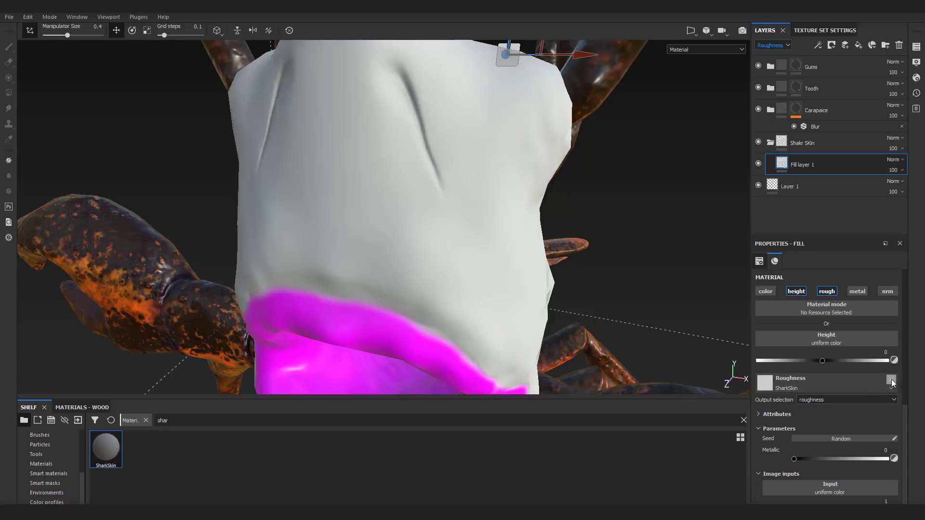
{"action": "left_click", "coordinate": [799, 288]}
{"action": "scroll", "coordinate": [647, 304], "scroll_direction": "down", "scroll_amount": 3}
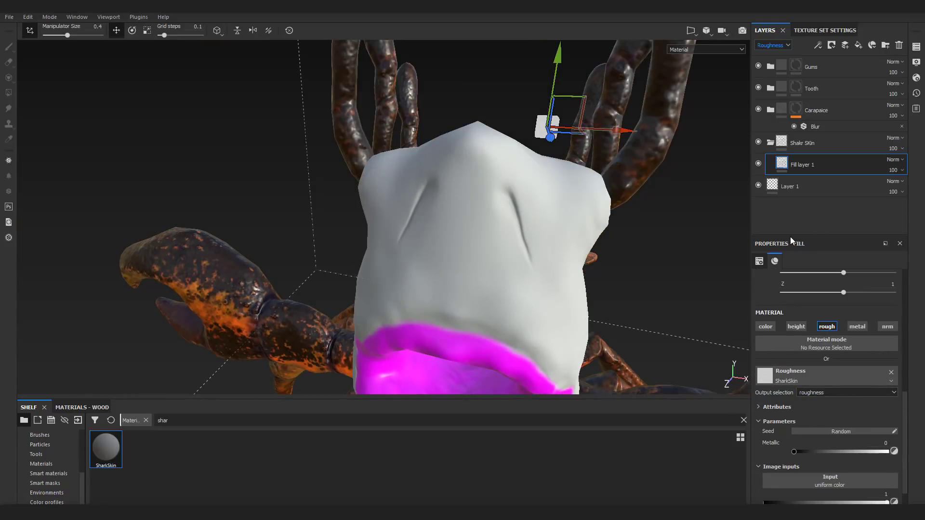
Add a new fill layer to the Shakr SKin folder and place it beneath Fill layer 1.
{"action": "left_click_drag", "start_coordinate": [651, 252], "coordinate": [595, 244], "text": "alt"}
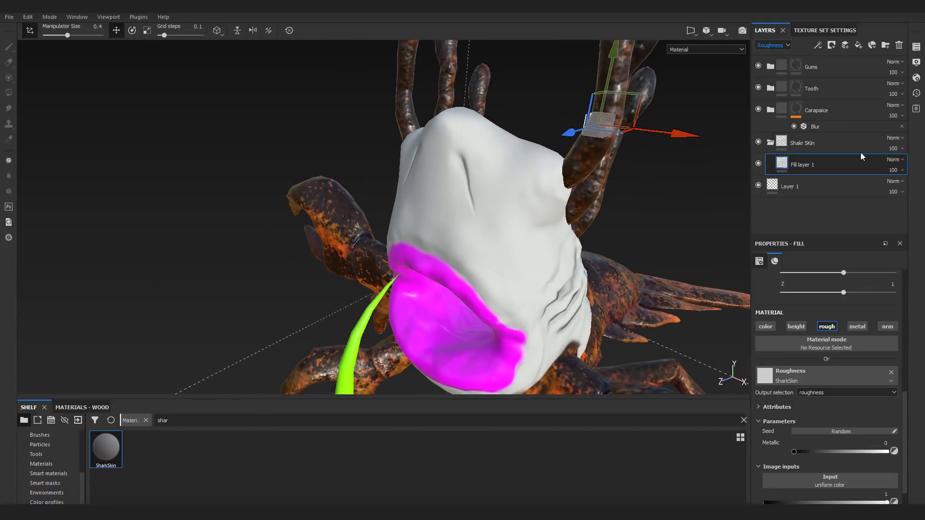
{"action": "left_click", "coordinate": [855, 48]}
{"action": "left_click_drag", "start_coordinate": [802, 166], "coordinate": [788, 196]}
{"action": "left_click", "coordinate": [827, 276]}
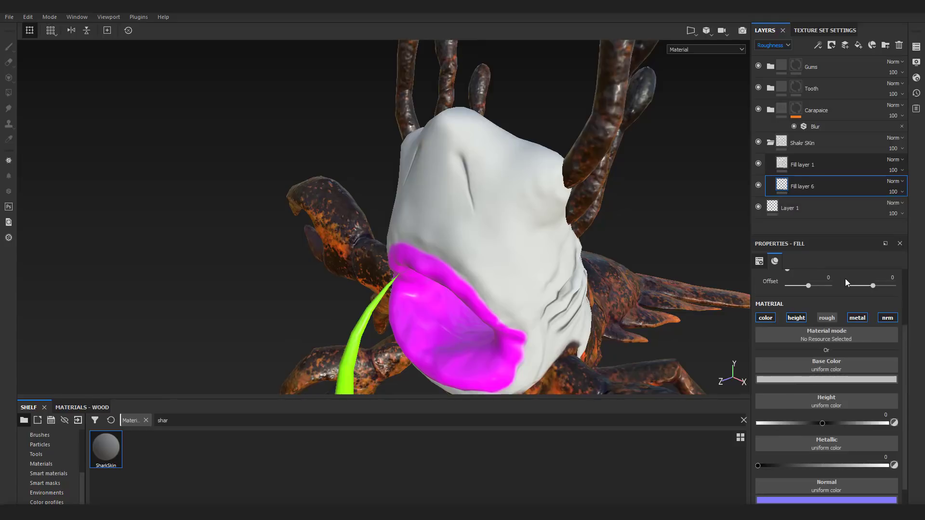
Limit Fill layer 6 to the color and roughness channels and set its roughness to 0.1418.
{"action": "left_click", "coordinate": [825, 318]}
{"action": "left_click", "coordinate": [796, 319]}
{"action": "left_click", "coordinate": [857, 318]}
{"action": "left_click", "coordinate": [886, 331]}
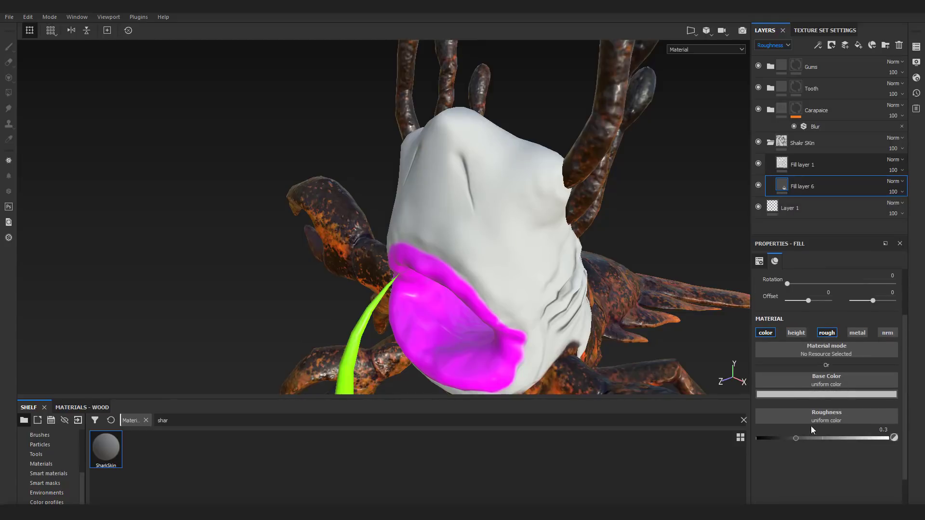
{"action": "left_click_drag", "start_coordinate": [772, 439], "coordinate": [775, 438]}
{"action": "scroll", "coordinate": [614, 307], "scroll_direction": "down", "scroll_amount": 2}
{"action": "scroll", "coordinate": [614, 307], "scroll_direction": "up", "scroll_amount": 4}
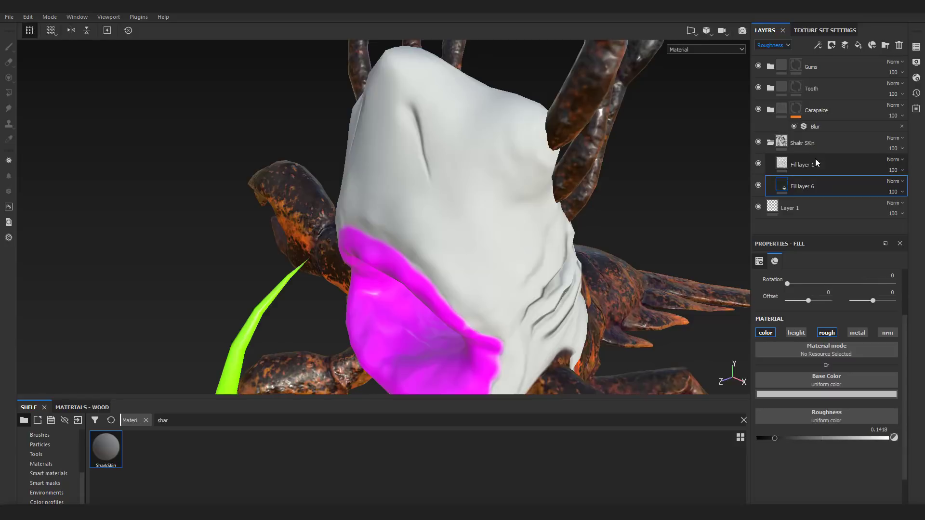
Try the Overlay and Multiply blend modes on Fill layer 1's roughness.
{"action": "left_click", "coordinate": [814, 161]}
{"action": "left_click", "coordinate": [894, 159]}
{"action": "left_click", "coordinate": [872, 305]}
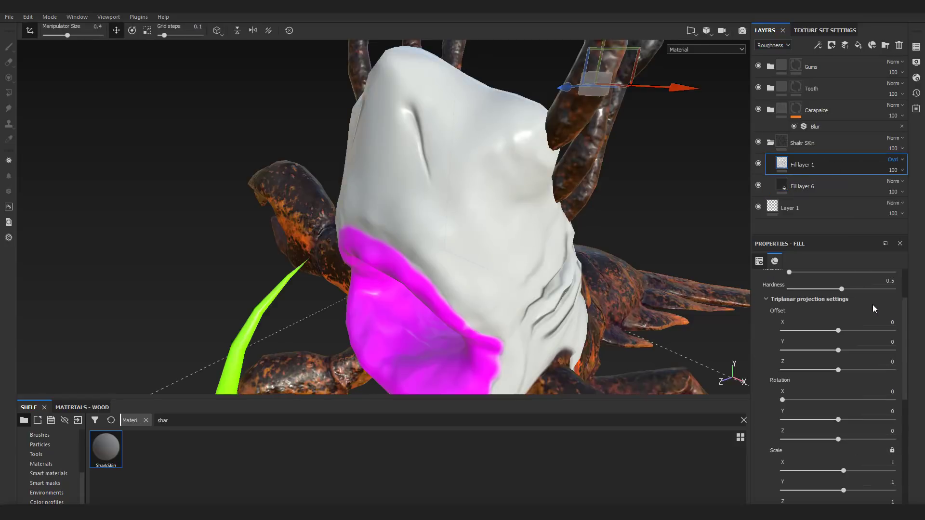
{"action": "left_click_drag", "start_coordinate": [554, 208], "coordinate": [715, 189], "text": "alt"}
{"action": "scroll", "coordinate": [636, 203], "scroll_direction": "up", "scroll_amount": 3}
{"action": "left_click", "coordinate": [892, 160]}
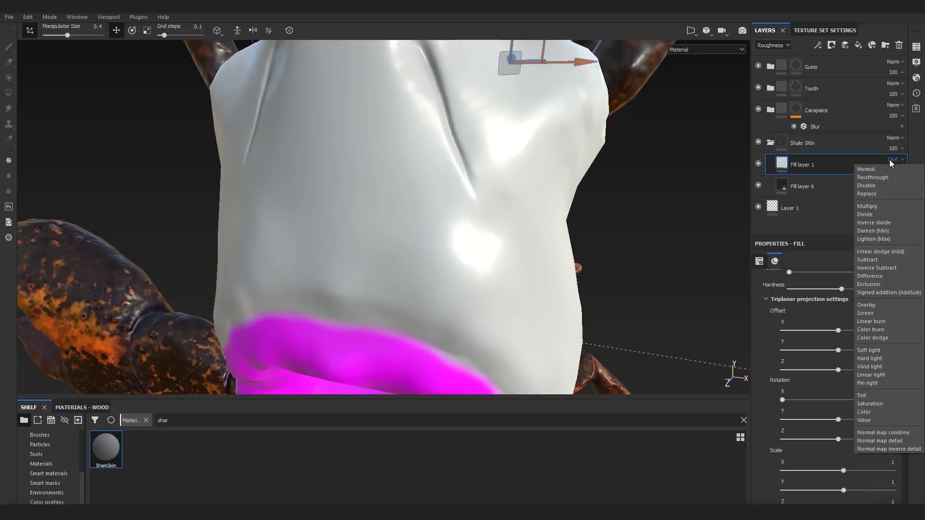
{"action": "left_click", "coordinate": [869, 206]}
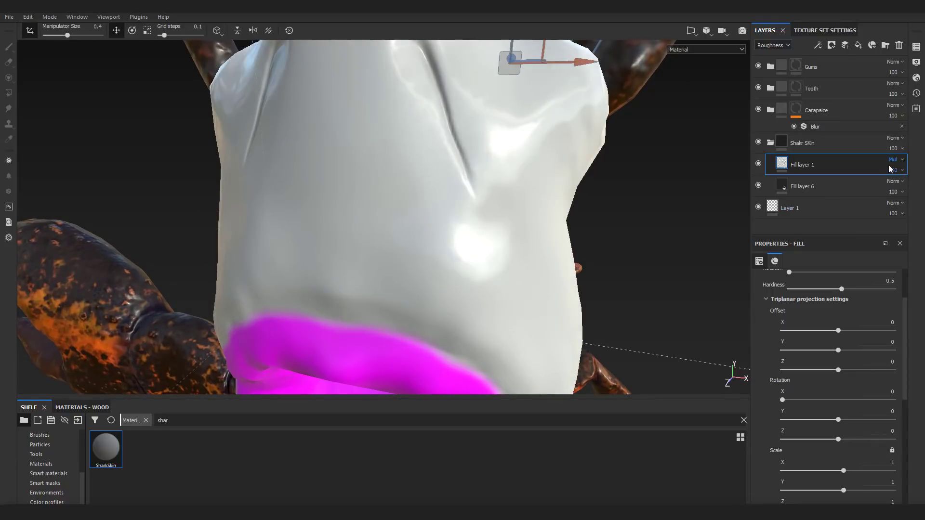
Set Fill layer 1's roughness blend mode to Signed addition (AddSub) and check the skin up close.
{"action": "scroll", "coordinate": [892, 164], "scroll_direction": "down", "scroll_amount": 4}
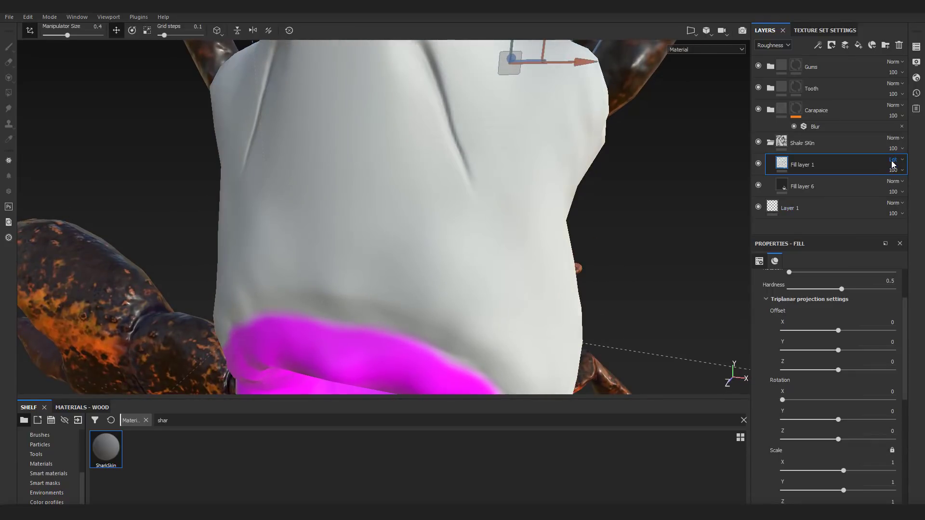
{"action": "scroll", "coordinate": [656, 229], "scroll_direction": "down", "scroll_amount": 3}
{"action": "left_click_drag", "start_coordinate": [656, 229], "coordinate": [573, 251], "text": "alt"}
{"action": "left_click", "coordinate": [892, 162]}
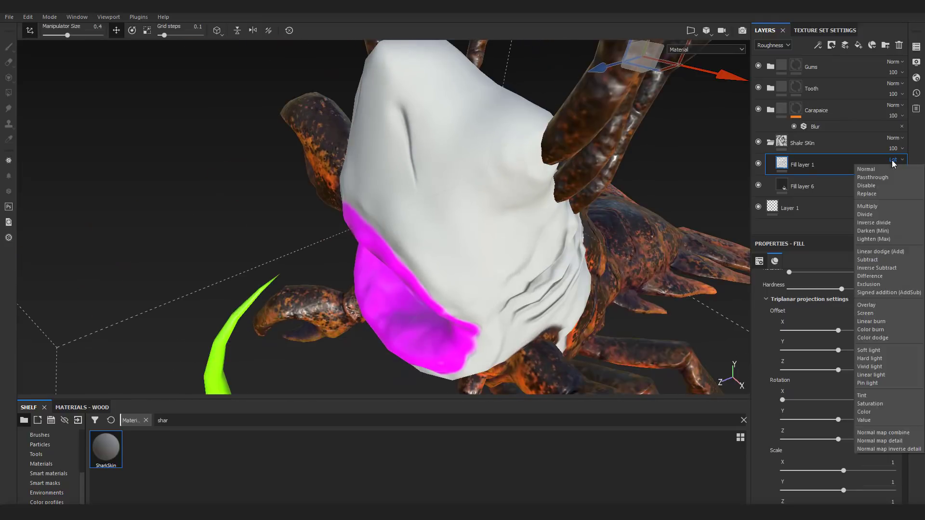
{"action": "left_click", "coordinate": [893, 163]}
{"action": "scroll", "coordinate": [893, 163], "scroll_direction": "down", "scroll_amount": 2}
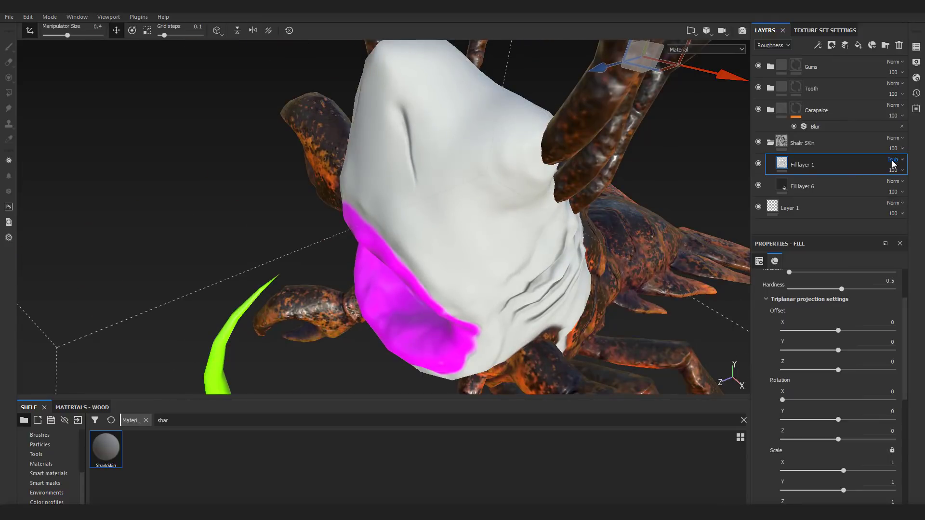
{"action": "left_click_drag", "start_coordinate": [627, 205], "coordinate": [648, 257], "text": "alt"}
{"action": "scroll", "coordinate": [648, 255], "scroll_direction": "up", "scroll_amount": 4}
{"action": "left_click_drag", "start_coordinate": [650, 217], "coordinate": [592, 229], "text": "alt"}
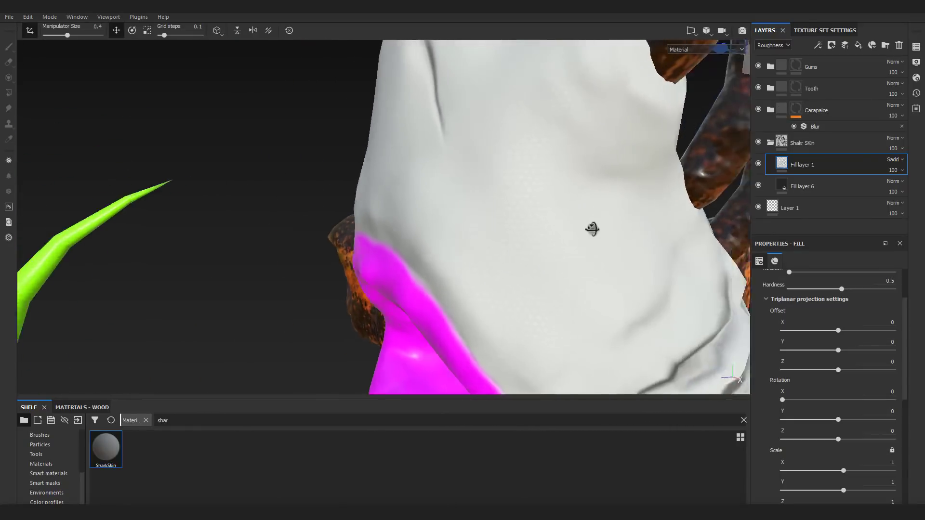
{"action": "scroll", "coordinate": [590, 237], "scroll_direction": "down", "scroll_amount": 6}
Change the base color of Fill layer 6 to a light beige skin tone.
{"action": "left_click", "coordinate": [832, 187]}
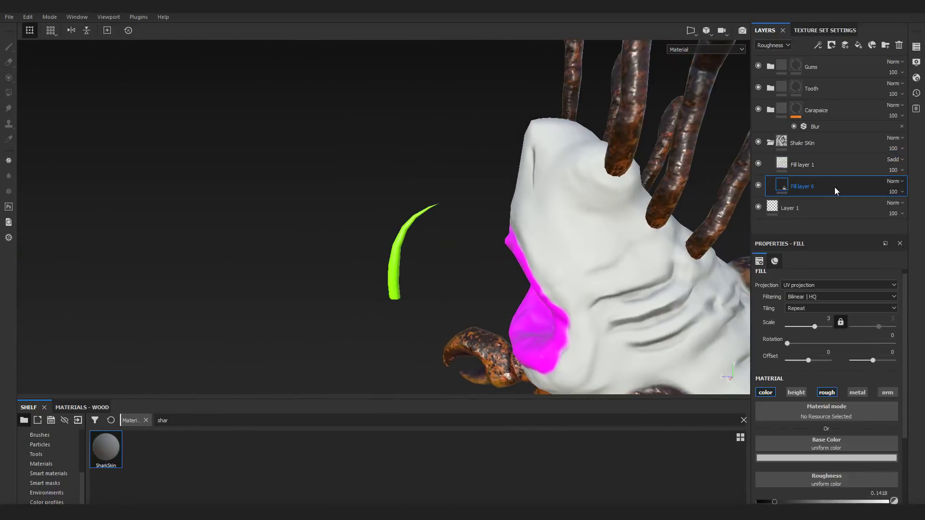
{"action": "left_click_drag", "start_coordinate": [635, 248], "coordinate": [704, 353], "text": "alt"}
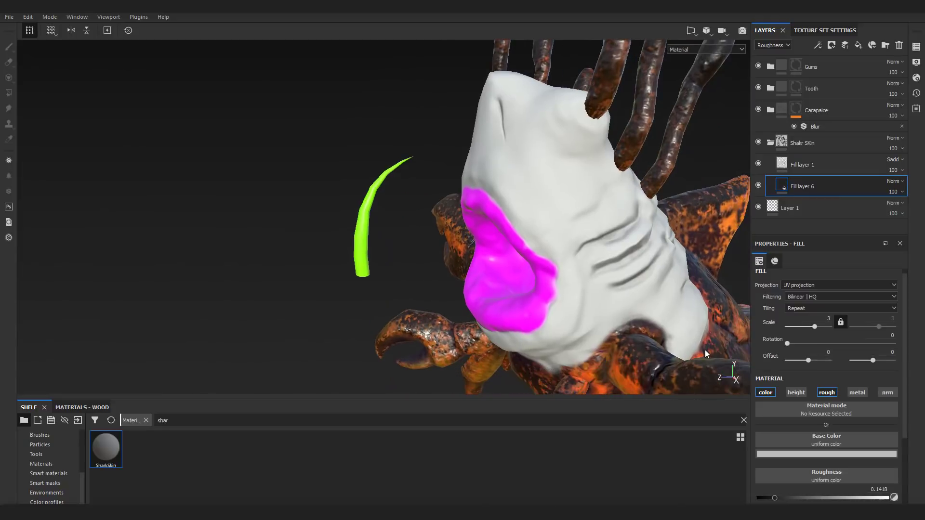
{"action": "left_click", "coordinate": [776, 455]}
{"action": "left_click_drag", "start_coordinate": [810, 402], "coordinate": [801, 377]}
{"action": "left_click", "coordinate": [863, 428]}
{"action": "left_click", "coordinate": [440, 128]}
{"action": "mouse_move", "coordinate": [440, 128]}
{"action": "left_mouse_down", "text": "alt"}
{"action": "mouse_move", "coordinate": [433, 141]}
{"action": "mouse_move", "coordinate": [615, 154]}
{"action": "mouse_move", "coordinate": [605, 166]}
{"action": "mouse_move", "coordinate": [455, 123]}
{"action": "left_mouse_up", "text": "alt"}
Rename Fill layer 1 to Dots and lower its roughness opacity to 27.
{"action": "left_click", "coordinate": [893, 167]}
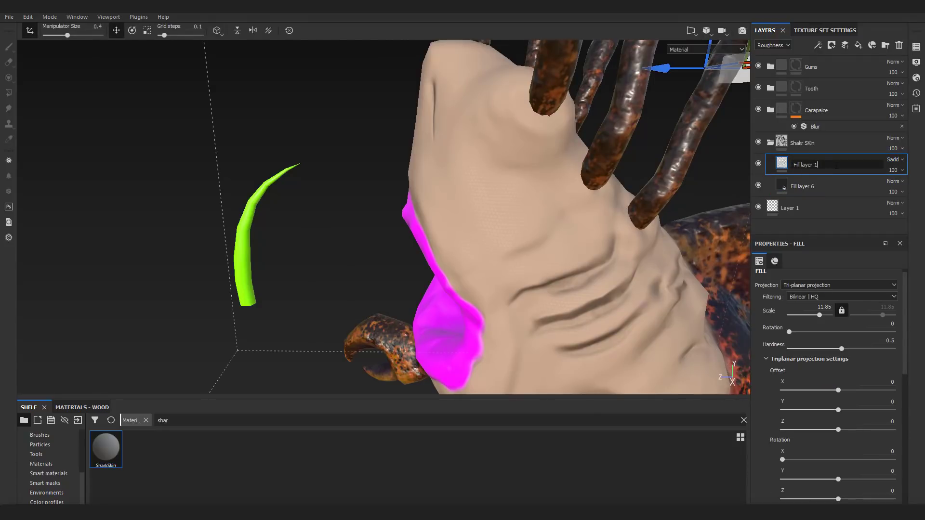
{"action": "key", "text": "Return"}
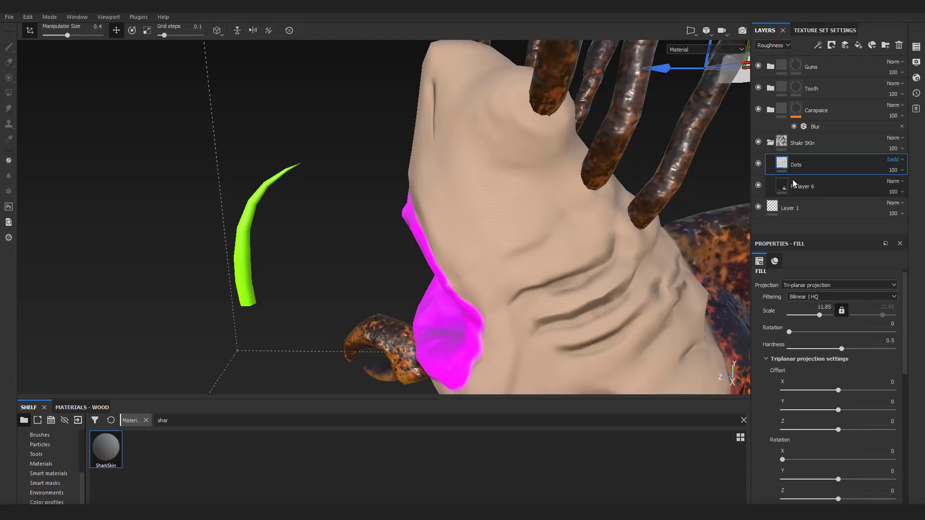
{"action": "left_click", "coordinate": [895, 188]}
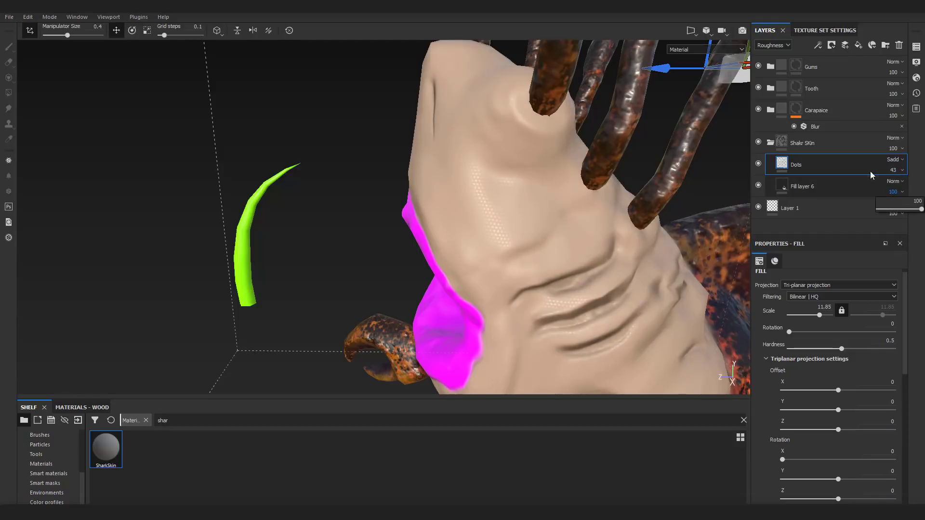
{"action": "left_click", "coordinate": [871, 174]}
{"action": "left_click", "coordinate": [903, 171]}
{"action": "left_click", "coordinate": [886, 188]}
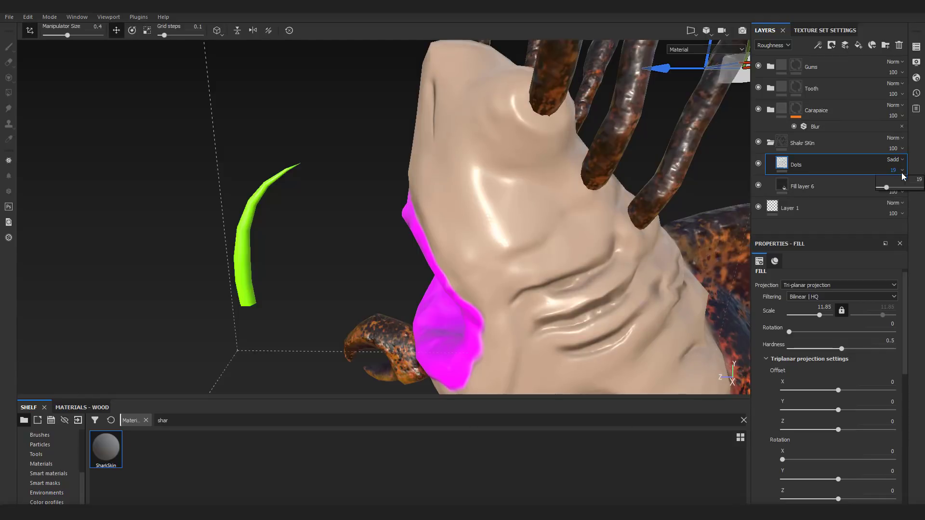
{"action": "scroll", "coordinate": [631, 191], "scroll_direction": "down", "scroll_amount": 2}
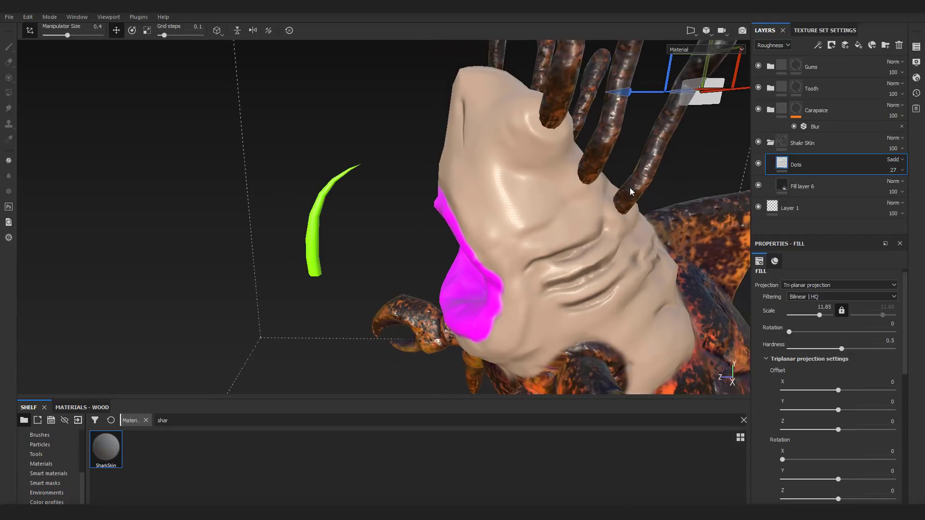
{"action": "mouse_move", "coordinate": [558, 187]}
{"action": "left_mouse_down", "text": "alt"}
{"action": "mouse_move", "coordinate": [619, 183]}
{"action": "mouse_move", "coordinate": [576, 189]}
{"action": "left_mouse_up", "text": "alt"}
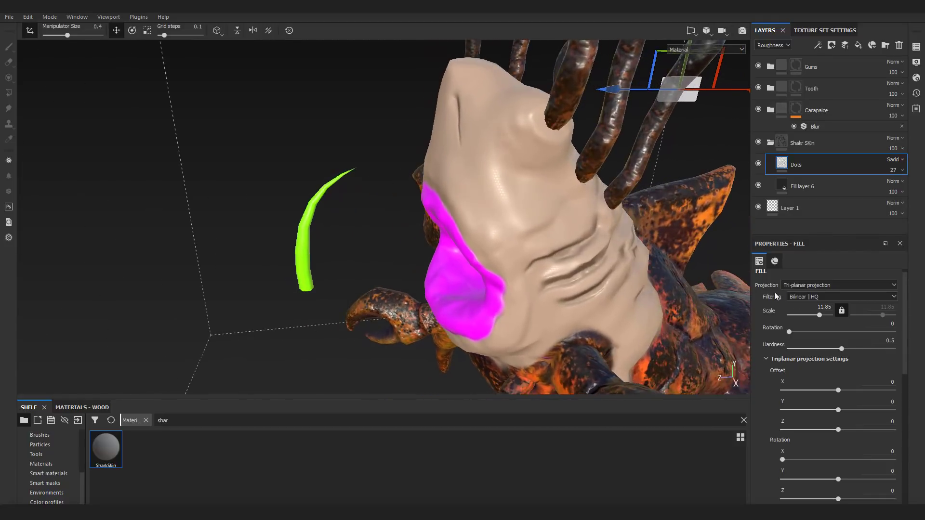
Set the Dots layer's tri-planar projection scale to 15 and check the skin pattern up close.
{"action": "scroll", "coordinate": [797, 305], "scroll_direction": "up", "scroll_amount": 1}
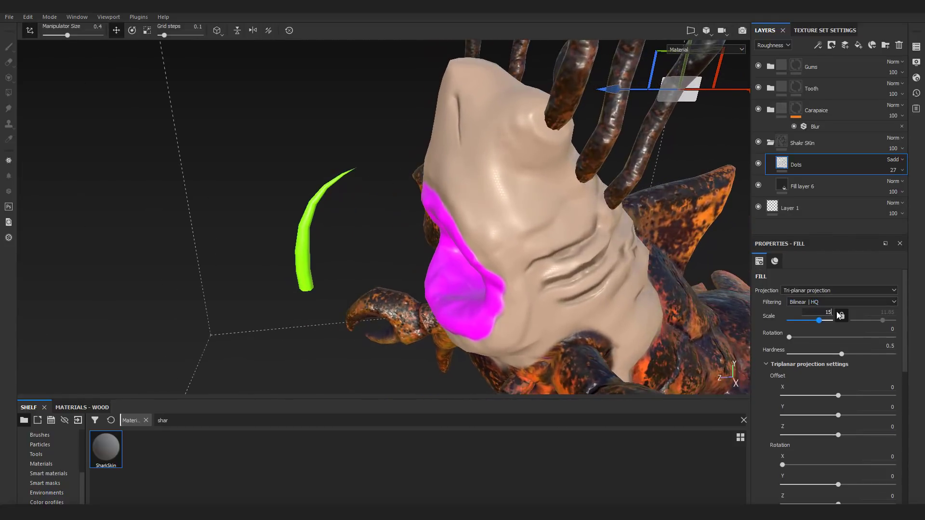
{"action": "scroll", "coordinate": [528, 216], "scroll_direction": "up", "scroll_amount": 3}
{"action": "scroll", "coordinate": [527, 216], "scroll_direction": "down", "scroll_amount": 6}
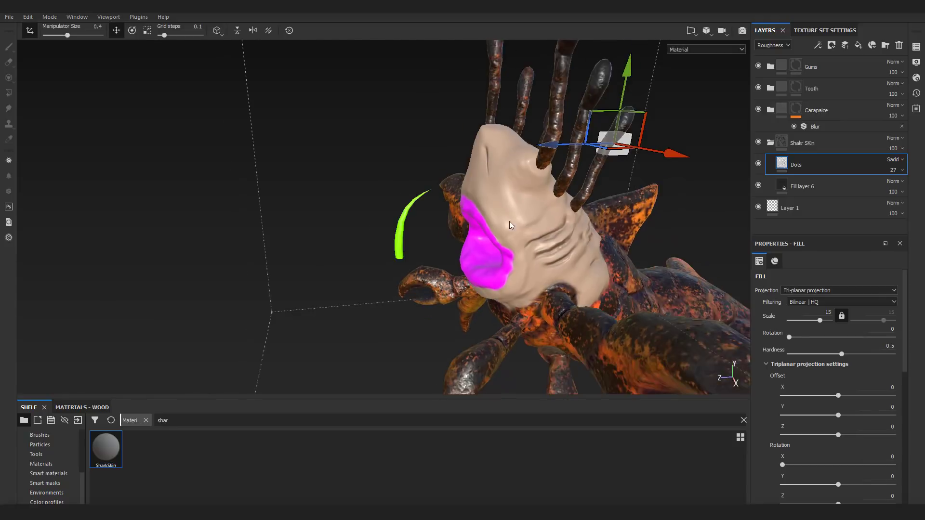
{"action": "left_click_drag", "start_coordinate": [510, 221], "coordinate": [466, 221], "text": "alt"}
{"action": "scroll", "coordinate": [513, 203], "scroll_direction": "up", "scroll_amount": 4}
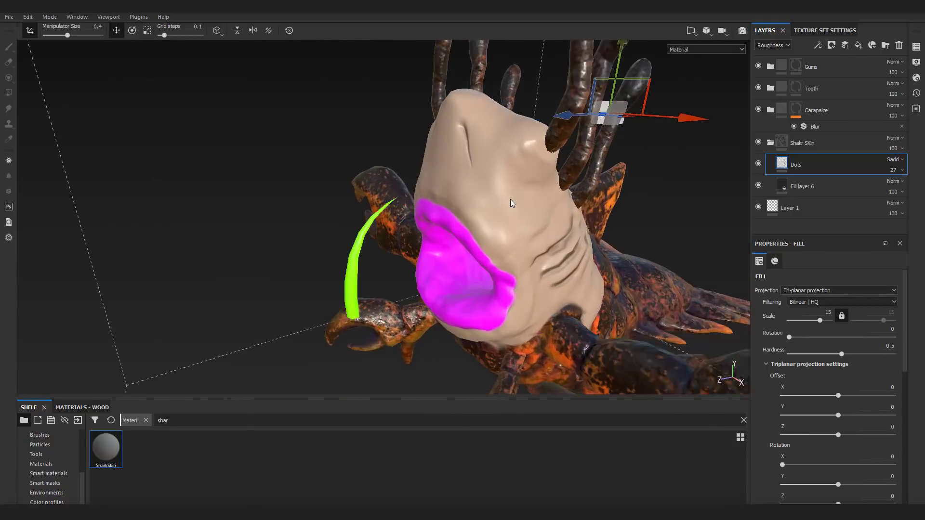
{"action": "left_click_drag", "start_coordinate": [525, 207], "coordinate": [663, 245], "text": "alt"}
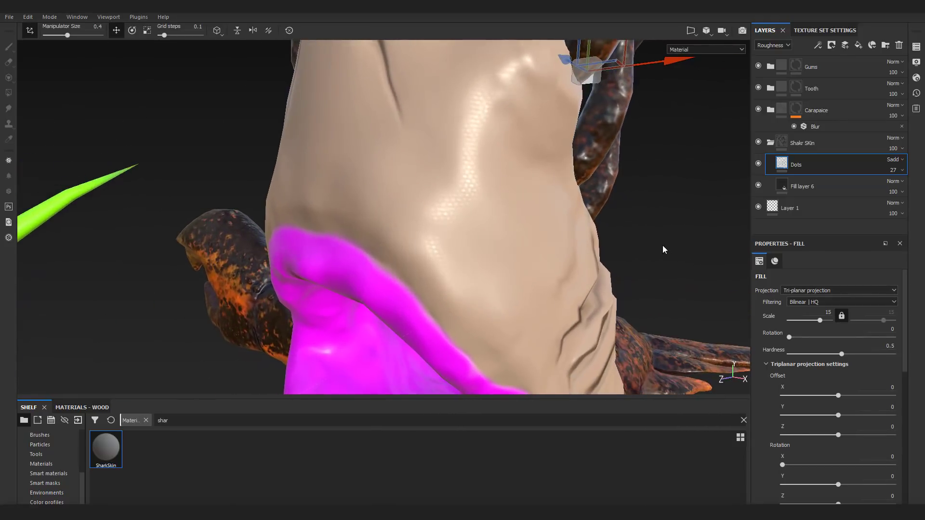
{"action": "scroll", "coordinate": [668, 259], "scroll_direction": "down", "scroll_amount": 5}
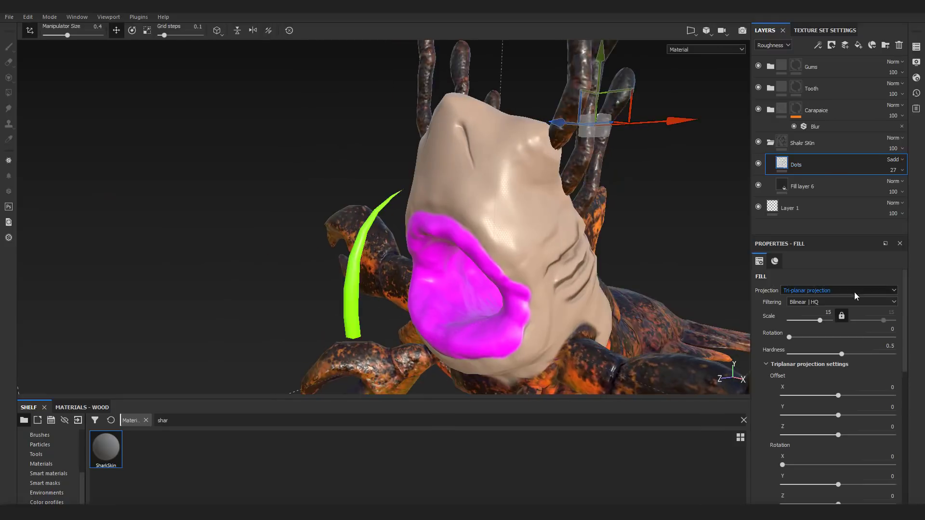
Add a paint layer above Dots in the shark skin folder and set its brush base color to medium brown.
{"action": "left_click", "coordinate": [845, 44]}
{"action": "scroll", "coordinate": [813, 350], "scroll_direction": "down", "scroll_amount": 6}
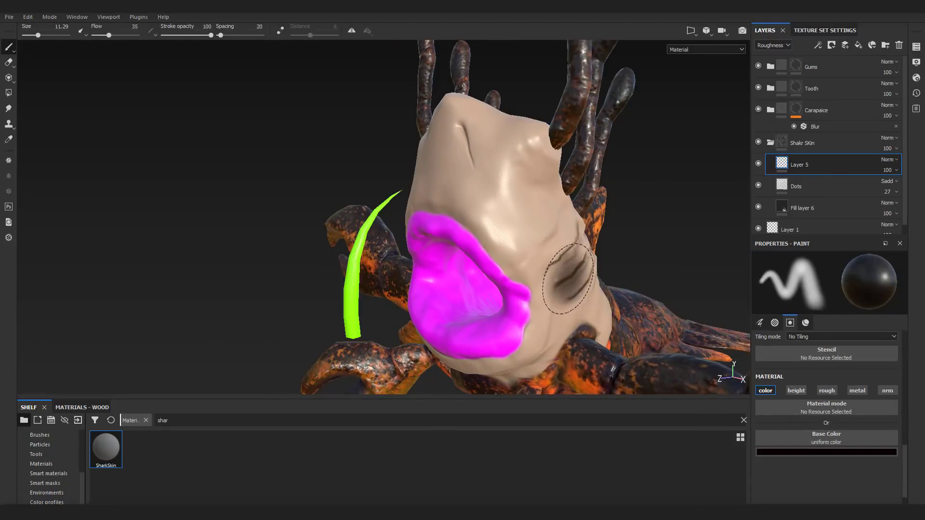
{"action": "left_click_drag", "start_coordinate": [571, 277], "coordinate": [469, 267], "text": "alt"}
{"action": "left_click", "coordinate": [775, 452]}
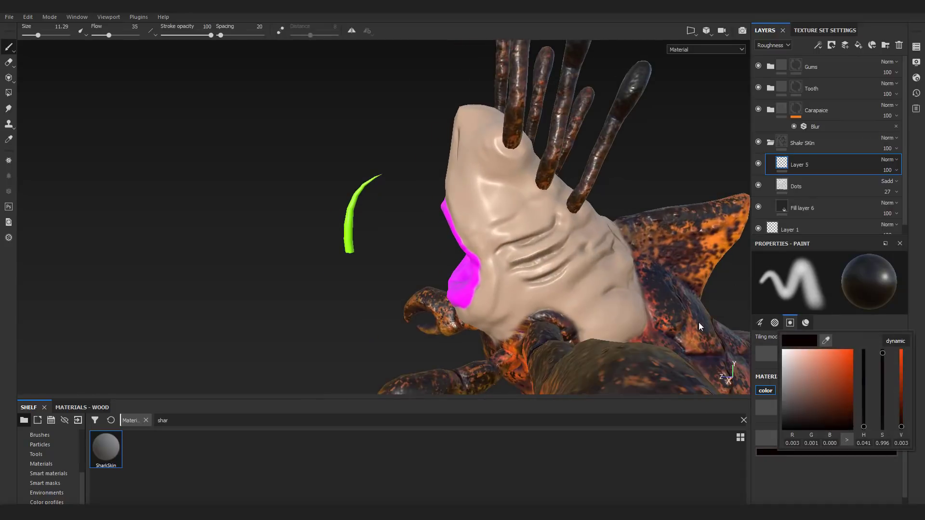
{"action": "left_click", "coordinate": [809, 388]}
{"action": "left_click_drag", "start_coordinate": [815, 387], "coordinate": [820, 389]}
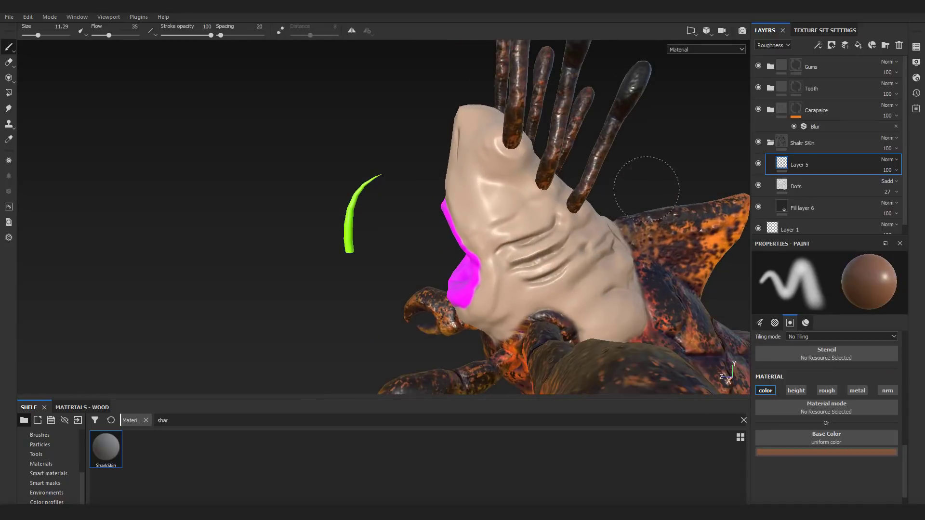
Paint brown shading over the neck folds, the back of the head and the top of the snout.
{"action": "mouse_move", "coordinate": [597, 237]}
{"action": "left_mouse_down"}
{"action": "mouse_move", "coordinate": [600, 264]}
{"action": "mouse_move", "coordinate": [619, 231]}
{"action": "left_mouse_up"}
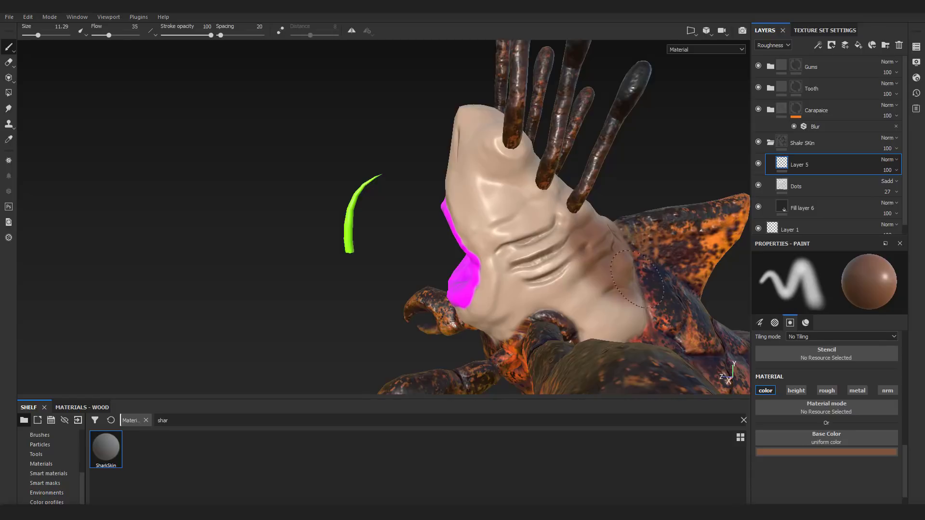
{"action": "mouse_move", "coordinate": [559, 192]}
{"action": "left_mouse_down"}
{"action": "mouse_move", "coordinate": [535, 142]}
{"action": "mouse_move", "coordinate": [514, 169]}
{"action": "mouse_move", "coordinate": [516, 219]}
{"action": "mouse_move", "coordinate": [470, 273]}
{"action": "mouse_move", "coordinate": [485, 266]}
{"action": "mouse_move", "coordinate": [493, 236]}
{"action": "left_mouse_up"}
{"action": "middle_click_drag", "start_coordinate": [495, 209], "coordinate": [489, 267], "text": "alt"}
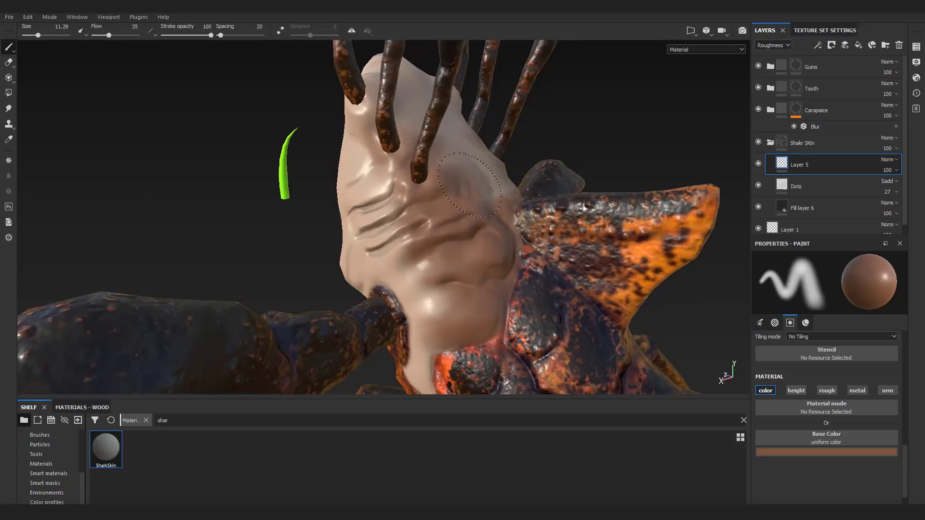
{"action": "left_click_drag", "start_coordinate": [470, 186], "coordinate": [499, 182]}
{"action": "mouse_move", "coordinate": [498, 182]}
{"action": "left_mouse_down", "text": "alt"}
{"action": "mouse_move", "coordinate": [474, 166]}
{"action": "mouse_move", "coordinate": [455, 171]}
{"action": "left_mouse_up", "text": "alt"}
{"action": "left_click_drag", "start_coordinate": [455, 171], "coordinate": [436, 147]}
{"action": "mouse_move", "coordinate": [435, 147]}
{"action": "left_mouse_down", "text": "alt"}
{"action": "mouse_move", "coordinate": [436, 210]}
{"action": "mouse_move", "coordinate": [428, 152]}
{"action": "left_mouse_up", "text": "alt"}
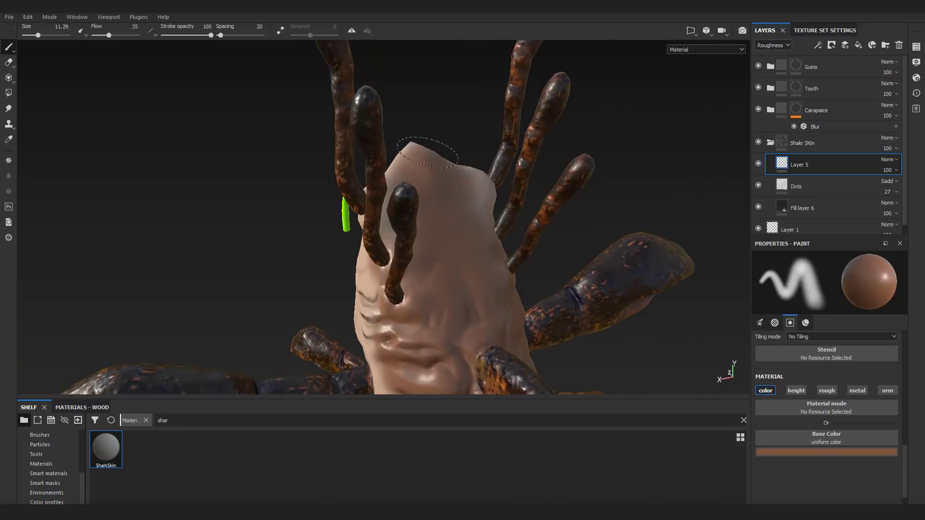
{"action": "mouse_move", "coordinate": [465, 246]}
{"action": "left_mouse_down", "text": "alt"}
{"action": "mouse_move", "coordinate": [446, 268]}
{"action": "mouse_move", "coordinate": [582, 209]}
{"action": "mouse_move", "coordinate": [411, 186]}
{"action": "mouse_move", "coordinate": [429, 210]}
{"action": "left_mouse_up", "text": "alt"}
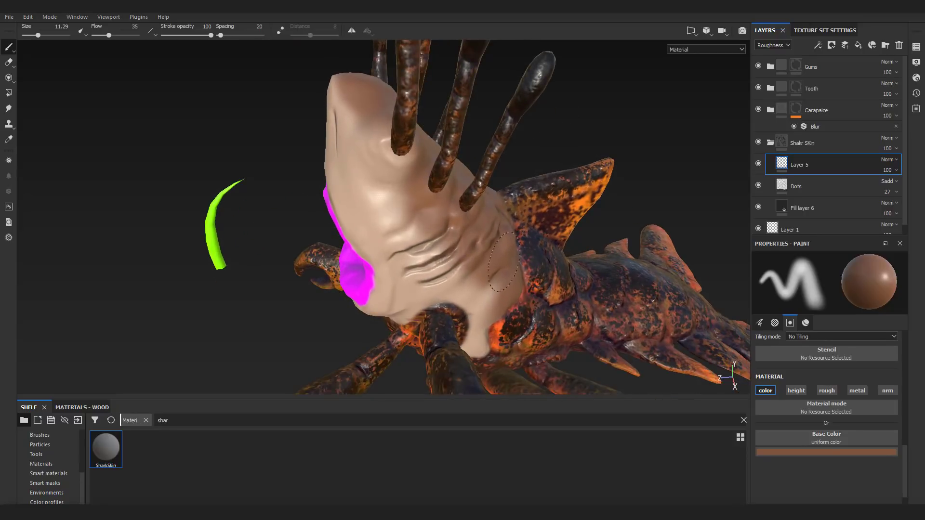
Lower the brush flow to 12 and stroke opacity to 55, and blend soft brown shading around the snout and face.
{"action": "mouse_move", "coordinate": [538, 284]}
{"action": "left_mouse_down", "text": "alt"}
{"action": "mouse_move", "coordinate": [559, 211]}
{"action": "mouse_move", "coordinate": [571, 209]}
{"action": "left_mouse_up", "text": "alt"}
{"action": "scroll", "coordinate": [788, 376], "scroll_direction": "up", "scroll_amount": 3}
{"action": "left_click", "coordinate": [765, 325]}
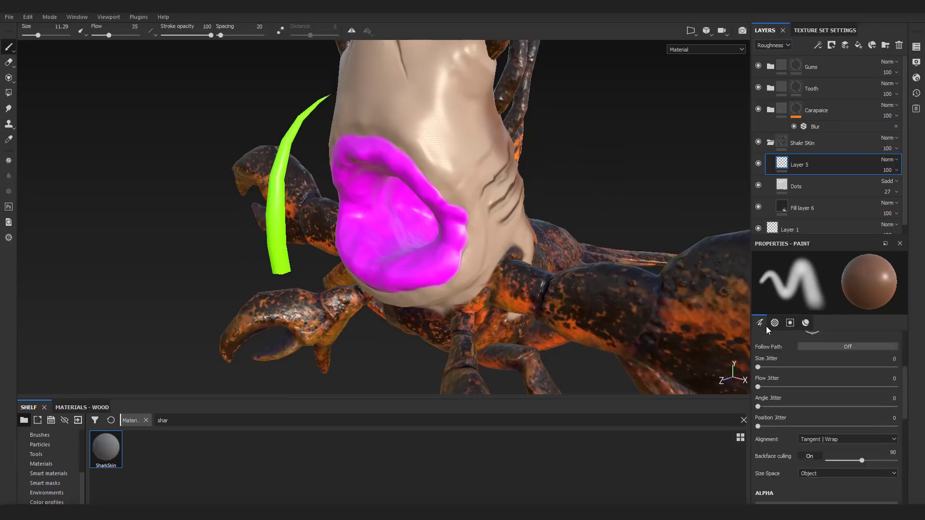
{"action": "left_click_drag", "start_coordinate": [800, 378], "coordinate": [773, 379]}
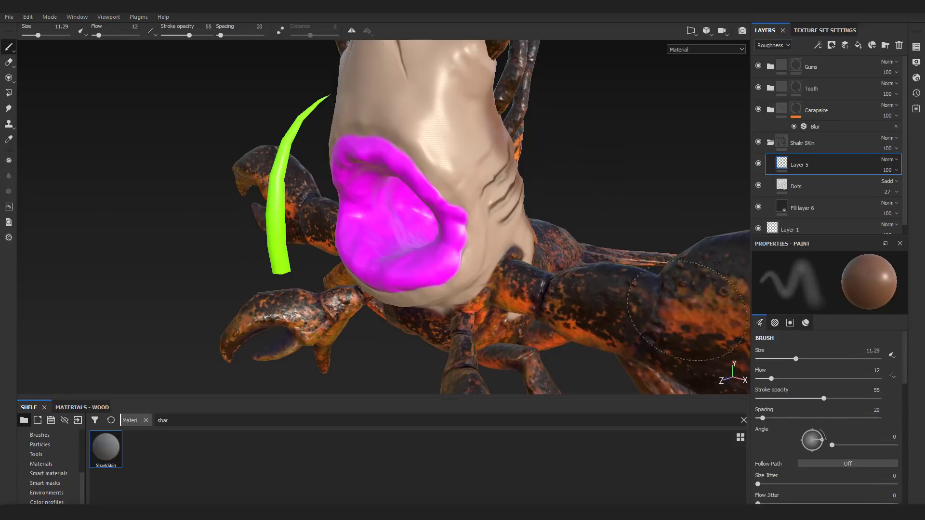
{"action": "mouse_move", "coordinate": [687, 310]}
{"action": "left_mouse_down", "text": "alt"}
{"action": "mouse_move", "coordinate": [494, 231]}
{"action": "mouse_move", "coordinate": [496, 176]}
{"action": "mouse_move", "coordinate": [543, 207]}
{"action": "left_mouse_up", "text": "alt"}
{"action": "left_click_drag", "start_coordinate": [523, 239], "coordinate": [502, 184], "text": "alt"}
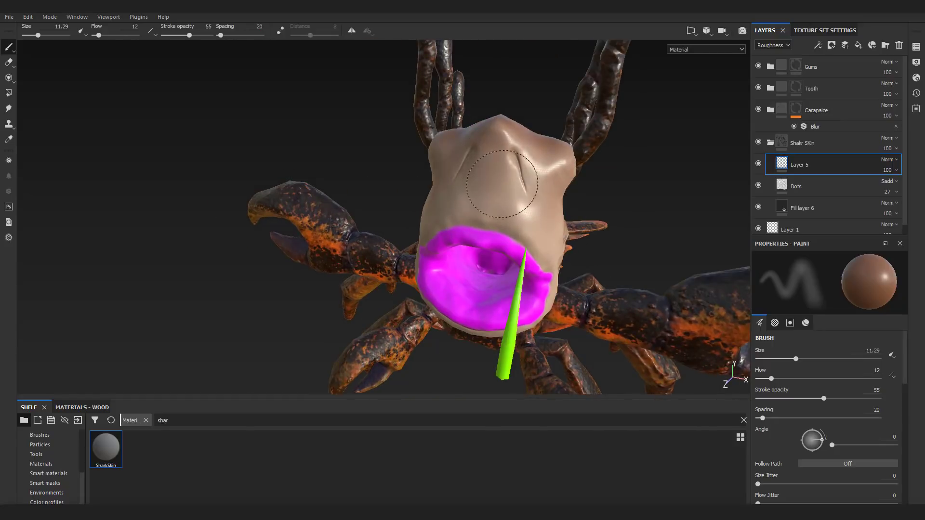
{"action": "mouse_move", "coordinate": [608, 240]}
{"action": "left_mouse_down", "text": "alt"}
{"action": "mouse_move", "coordinate": [570, 244]}
{"action": "mouse_move", "coordinate": [542, 289]}
{"action": "left_mouse_up", "text": "alt"}
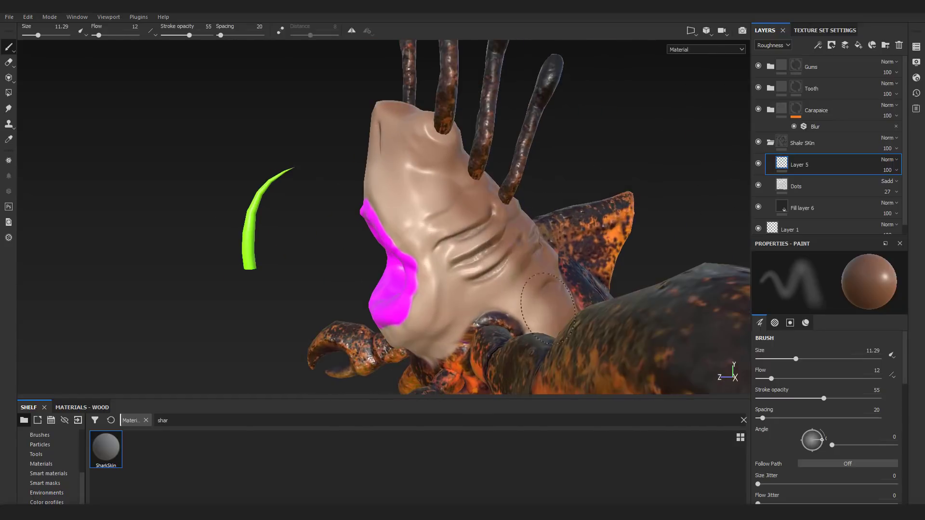
Shade the gill creases and skin edges with a darker brown, lowering the brush flow to 13 and stroke opacity to 22.
{"action": "left_click", "coordinate": [805, 322]}
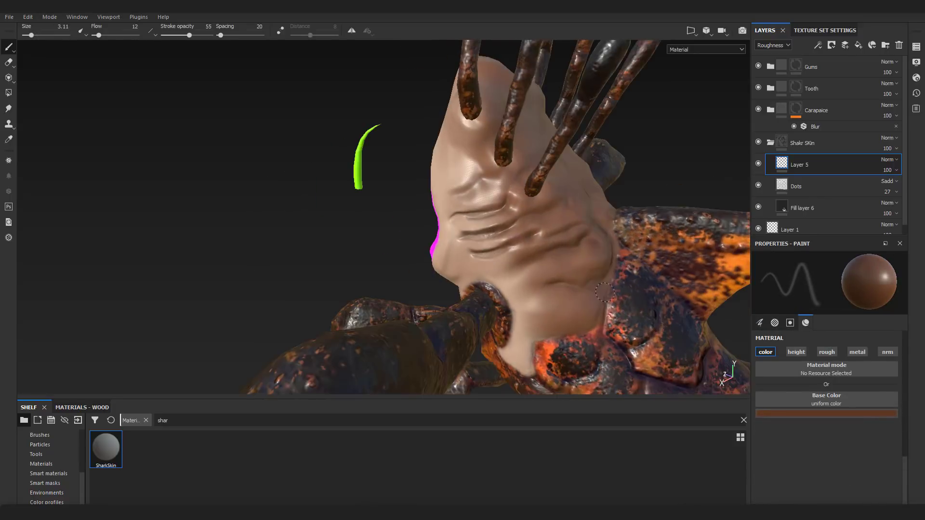
{"action": "left_click_drag", "start_coordinate": [517, 350], "coordinate": [537, 372], "text": "alt"}
{"action": "right_click_drag", "start_coordinate": [537, 372], "coordinate": [547, 372], "text": "ctrl"}
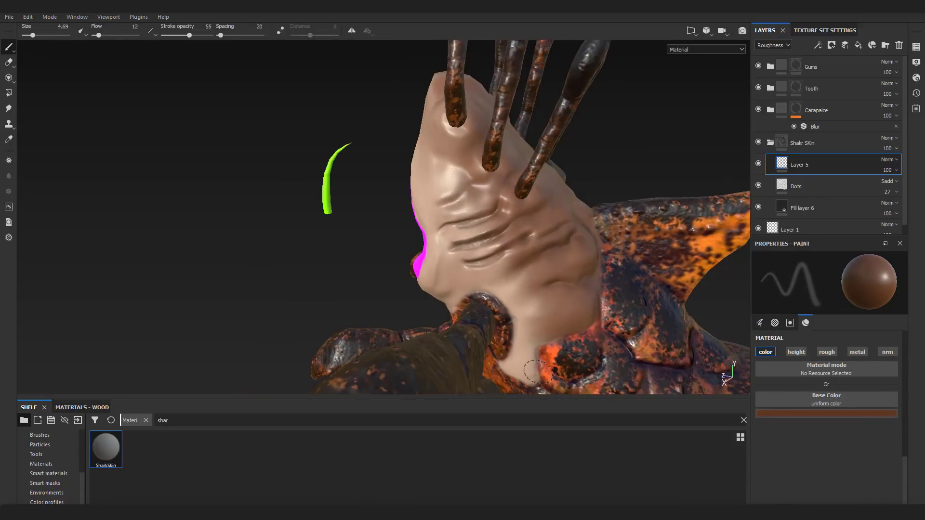
{"action": "left_click", "coordinate": [760, 323]}
{"action": "left_click_drag", "start_coordinate": [771, 379], "coordinate": [808, 379]}
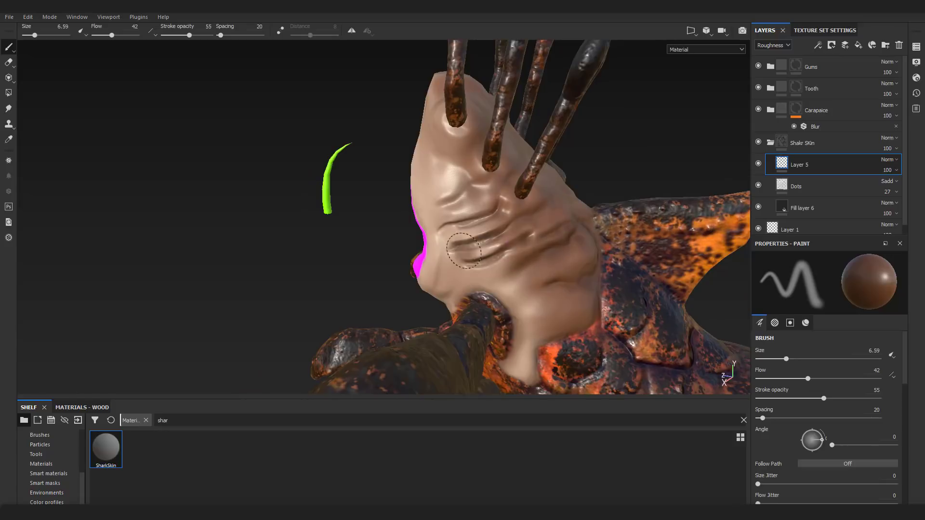
{"action": "left_click_drag", "start_coordinate": [359, 240], "coordinate": [409, 217], "text": "alt"}
{"action": "left_click_drag", "start_coordinate": [824, 399], "coordinate": [793, 401]}
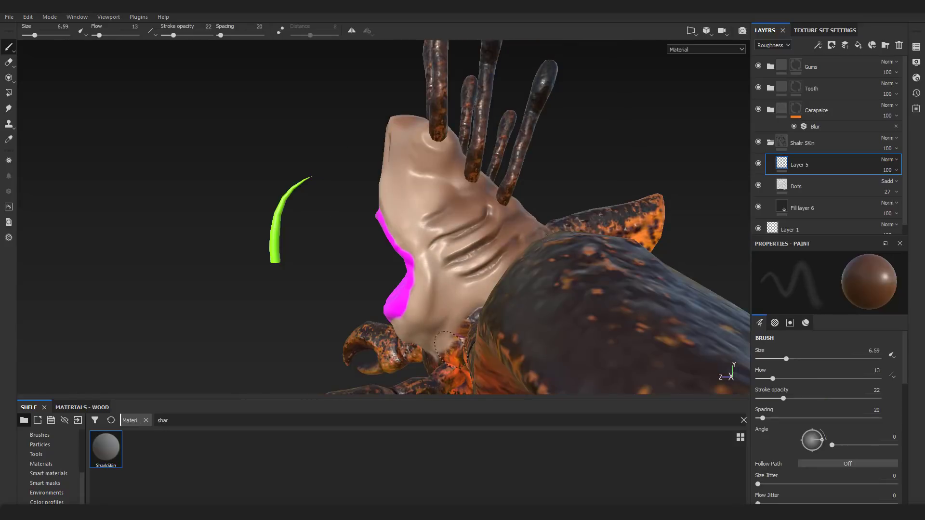
Darken the nostril slits on the snout with a brush of size 1.35, flow 31, stroke opacity 54 and spacing 5.
{"action": "mouse_move", "coordinate": [451, 349]}
{"action": "left_mouse_down", "text": "alt"}
{"action": "mouse_move", "coordinate": [503, 225]}
{"action": "mouse_move", "coordinate": [482, 241]}
{"action": "mouse_move", "coordinate": [503, 169]}
{"action": "mouse_move", "coordinate": [428, 208]}
{"action": "mouse_move", "coordinate": [572, 187]}
{"action": "mouse_move", "coordinate": [554, 144]}
{"action": "left_mouse_up", "text": "alt"}
{"action": "scroll", "coordinate": [554, 193], "scroll_direction": "up", "scroll_amount": 5}
{"action": "left_click_drag", "start_coordinate": [763, 418], "coordinate": [757, 418]}
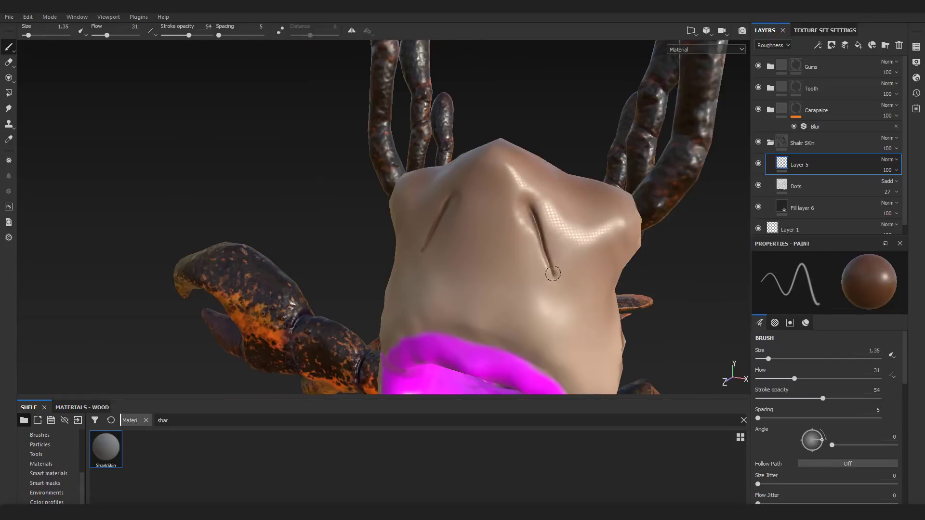
Change the brush to a light skin tone and highlight the head with size 4.64, flow 4 and stroke opacity 25.
{"action": "left_click", "coordinate": [806, 322]}
{"action": "left_click", "coordinate": [819, 343]}
{"action": "left_click_drag", "start_coordinate": [823, 399], "coordinate": [787, 399]}
{"action": "left_click_drag", "start_coordinate": [794, 379], "coordinate": [813, 379]}
{"action": "mouse_move", "coordinate": [568, 203]}
{"action": "left_mouse_down", "text": "alt"}
{"action": "mouse_move", "coordinate": [434, 212]}
{"action": "mouse_move", "coordinate": [462, 226]}
{"action": "left_mouse_up", "text": "alt"}
{"action": "right_click_drag", "start_coordinate": [525, 252], "coordinate": [532, 252], "text": "ctrl"}
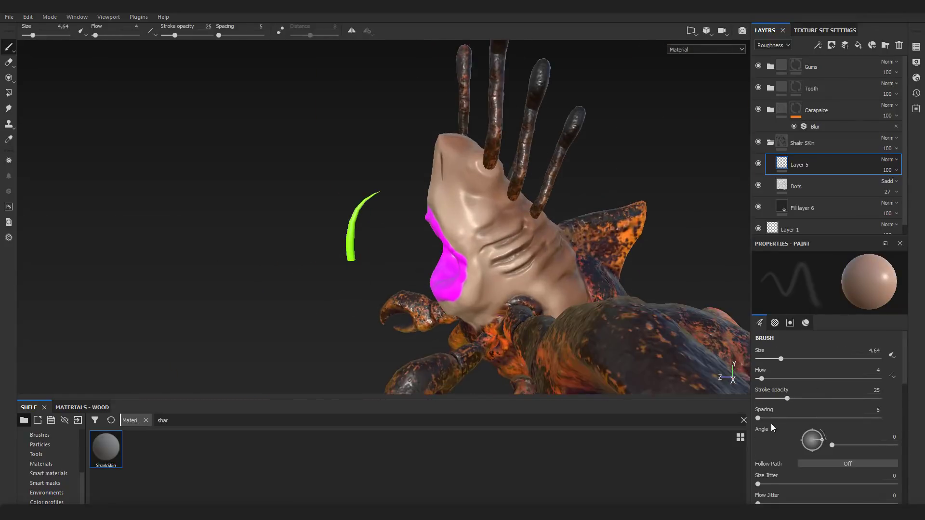
Paint fainter light highlights on the raised neck folds with brush size 3.08 and stroke opacity 12.
{"action": "left_click", "coordinate": [759, 323]}
{"action": "left_click_drag", "start_coordinate": [787, 399], "coordinate": [772, 398]}
{"action": "left_click_drag", "start_coordinate": [539, 265], "coordinate": [482, 289], "text": "alt"}
{"action": "middle_click_drag", "start_coordinate": [621, 299], "coordinate": [480, 284], "text": "alt"}
{"action": "right_click_drag", "start_coordinate": [501, 271], "coordinate": [496, 271], "text": "ctrl"}
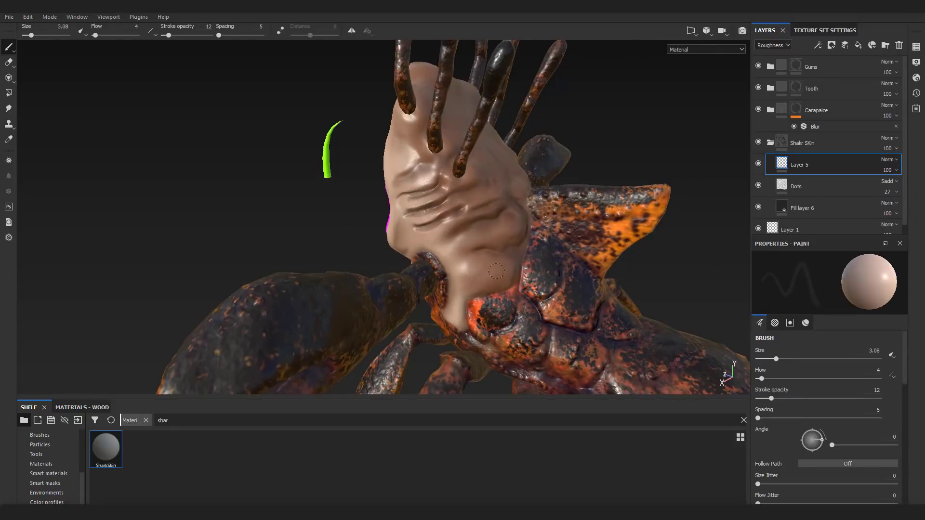
Enlarge the brush to 6.52, change its base color to brown and shade the back of the head between the stalks.
{"action": "left_click_drag", "start_coordinate": [504, 207], "coordinate": [486, 197], "text": "alt"}
{"action": "scroll", "coordinate": [501, 193], "scroll_direction": "down", "scroll_amount": 3}
{"action": "right_click_drag", "start_coordinate": [502, 148], "coordinate": [510, 148], "text": "ctrl"}
{"action": "mouse_move", "coordinate": [510, 154]}
{"action": "left_mouse_down", "text": "alt"}
{"action": "mouse_move", "coordinate": [462, 169]}
{"action": "mouse_move", "coordinate": [426, 206]}
{"action": "left_mouse_up", "text": "alt"}
{"action": "left_click", "coordinate": [805, 322]}
{"action": "left_click", "coordinate": [826, 423]}
{"action": "left_click", "coordinate": [840, 370]}
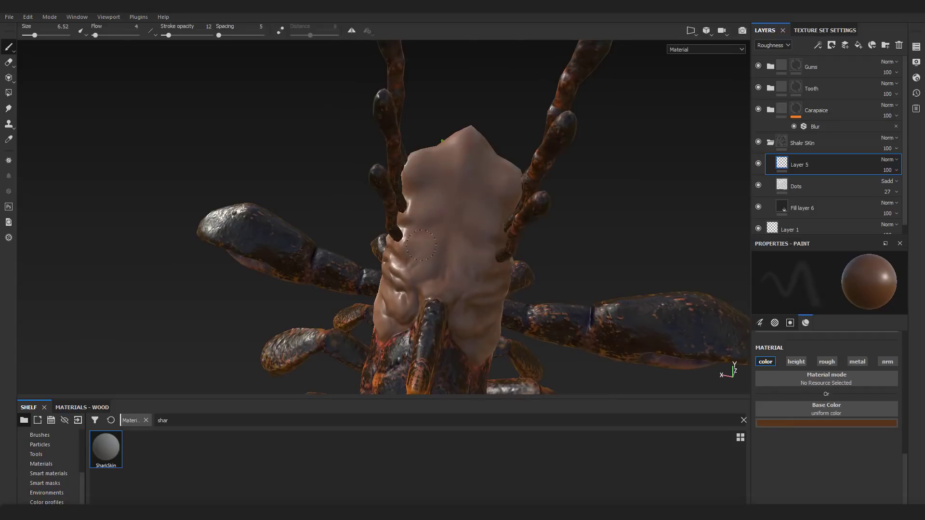
Darken the base color to deep brown and deepen the gill folds with brush size 3.82 and stroke opacity 19.
{"action": "left_click", "coordinate": [826, 423]}
{"action": "left_click", "coordinate": [843, 387]}
{"action": "mouse_move", "coordinate": [429, 232]}
{"action": "left_mouse_down", "text": "alt"}
{"action": "mouse_move", "coordinate": [546, 211]}
{"action": "mouse_move", "coordinate": [550, 230]}
{"action": "mouse_move", "coordinate": [433, 185]}
{"action": "left_mouse_up", "text": "alt"}
{"action": "left_click", "coordinate": [760, 322]}
{"action": "left_click_drag", "start_coordinate": [384, 156], "coordinate": [444, 204], "text": "alt"}
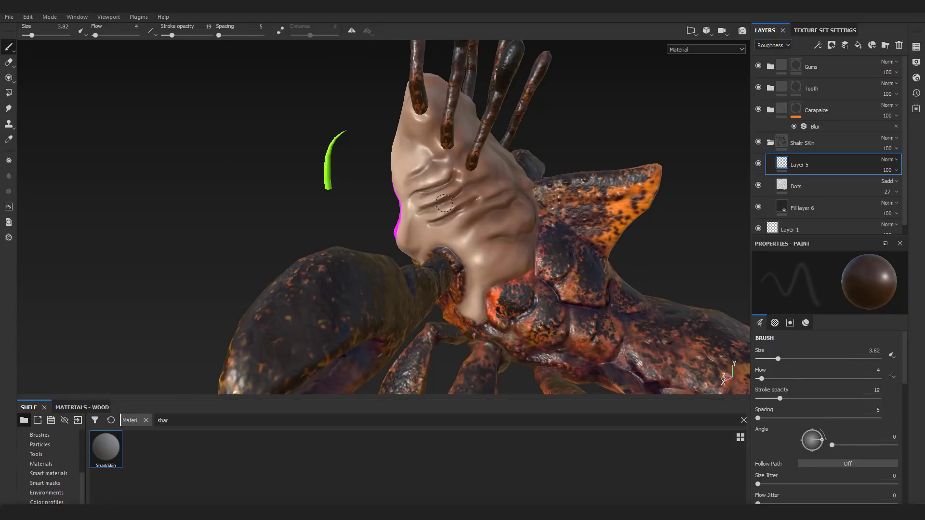
Switch to the Dirt Spots brush and paint dark speckles on the back of the head at flow 31 and stroke opacity 43.
{"action": "left_click_drag", "start_coordinate": [448, 155], "coordinate": [525, 197], "text": "alt"}
{"action": "left_click_drag", "start_coordinate": [457, 201], "coordinate": [522, 236], "text": "alt"}
{"action": "right_click_drag", "start_coordinate": [522, 236], "coordinate": [821, 466], "text": "alt"}
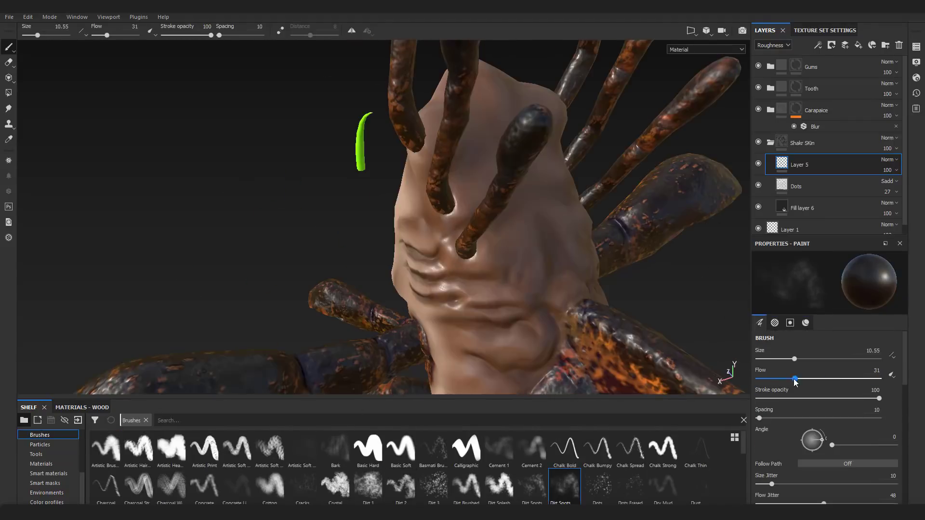
{"action": "left_click_drag", "start_coordinate": [539, 212], "coordinate": [491, 221], "text": "alt"}
{"action": "middle_click_drag", "start_coordinate": [491, 145], "coordinate": [465, 220], "text": "alt"}
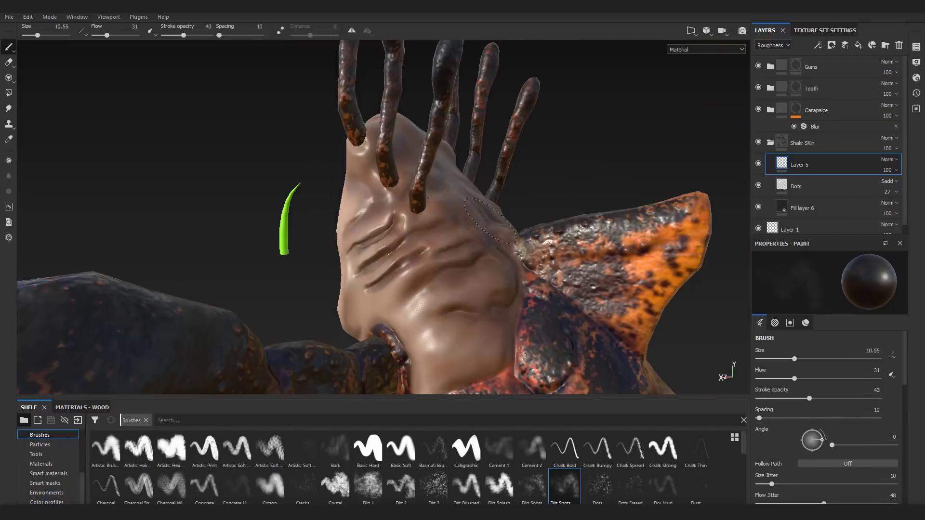
Set Fill layer 6's roughness to 0.28 and lower the Dots layer's roughness opacity to 16.
{"action": "left_click", "coordinate": [796, 186]}
{"action": "left_click_drag", "start_coordinate": [620, 175], "coordinate": [588, 178], "text": "alt"}
{"action": "scroll", "coordinate": [620, 175], "scroll_direction": "down", "scroll_amount": 5}
{"action": "left_click", "coordinate": [829, 313]}
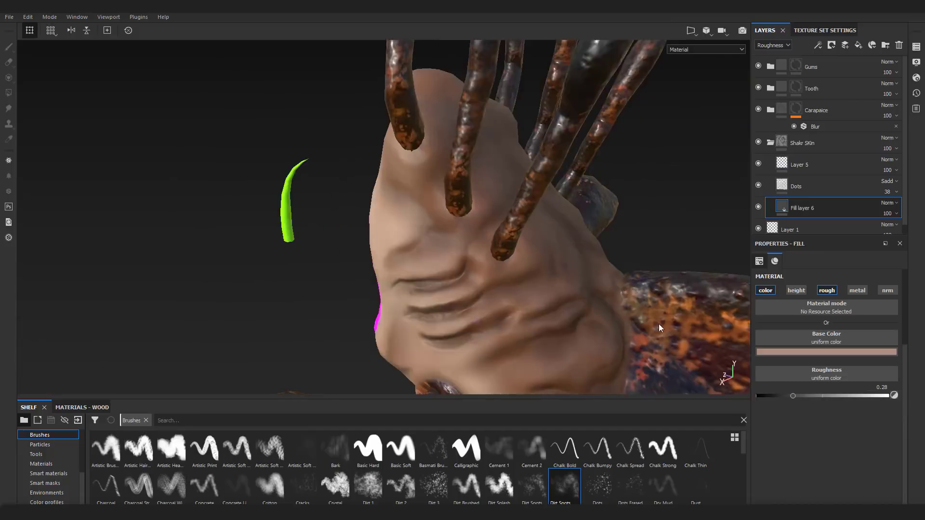
{"action": "left_click_drag", "start_coordinate": [896, 210], "coordinate": [887, 208]}
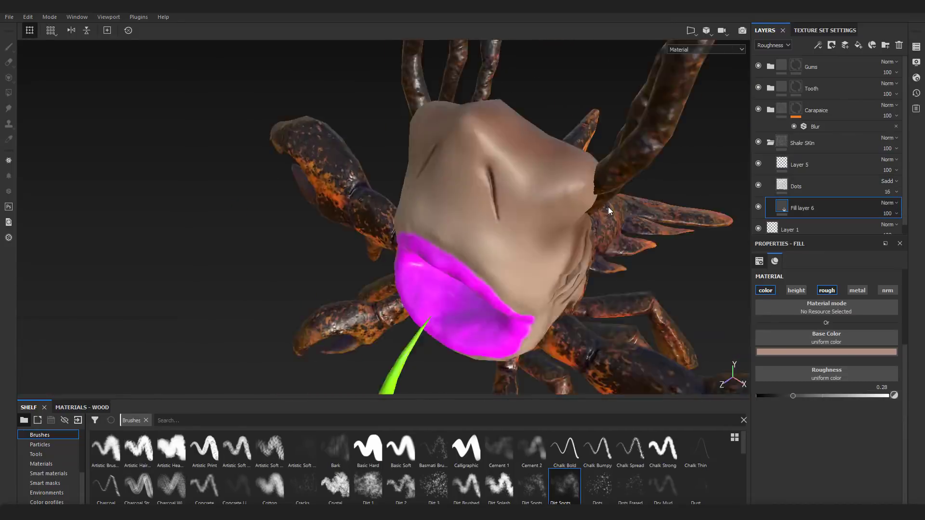
{"action": "mouse_move", "coordinate": [608, 207]}
{"action": "left_mouse_down", "text": "alt"}
{"action": "mouse_move", "coordinate": [544, 205]}
{"action": "mouse_move", "coordinate": [479, 180]}
{"action": "mouse_move", "coordinate": [279, 202]}
{"action": "left_mouse_up", "text": "alt"}
Paint dark Dirt Spots speckles on Layer 5 around the lower jaw with brush size 5.05 and full flow and stroke opacity.
{"action": "left_click", "coordinate": [797, 166]}
{"action": "middle_click_drag", "start_coordinate": [279, 202], "coordinate": [337, 48], "text": "alt"}
{"action": "left_click", "coordinate": [525, 474]}
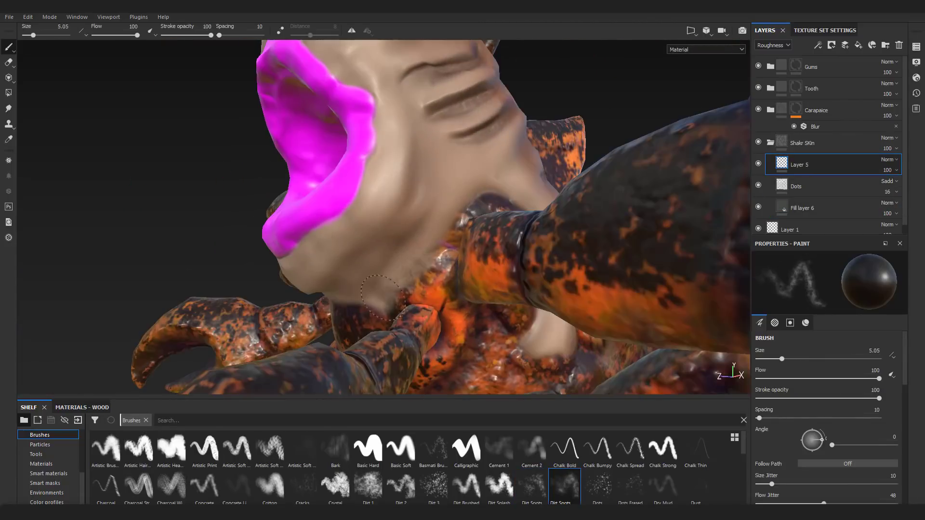
{"action": "left_click_drag", "start_coordinate": [383, 297], "coordinate": [193, 320], "text": "alt"}
Adjust the intensity of the Blur filter on the carapace folder's mask and check the skin-to-shell transition.
{"action": "left_click", "coordinate": [825, 143]}
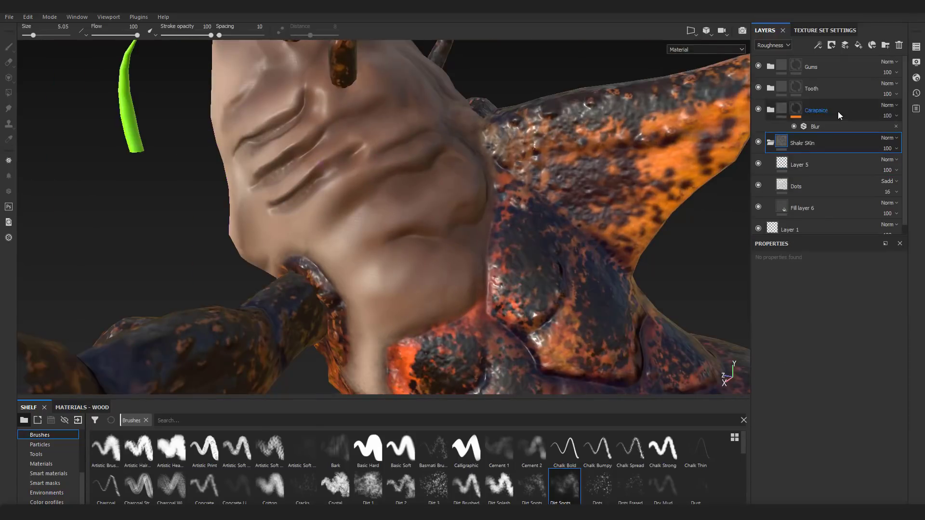
{"action": "left_click", "coordinate": [771, 110]}
{"action": "left_click", "coordinate": [815, 127]}
{"action": "mouse_move", "coordinate": [773, 336]}
{"action": "left_mouse_down"}
{"action": "mouse_move", "coordinate": [796, 336]}
{"action": "mouse_move", "coordinate": [773, 336]}
{"action": "left_mouse_up"}
{"action": "left_click_drag", "start_coordinate": [386, 203], "coordinate": [568, 207], "text": "alt"}
{"action": "left_click", "coordinate": [770, 110]}
Rename Layer 5 to splatters and set the brush base color to a pinkish beige.
{"action": "double_click", "coordinate": [809, 160]}
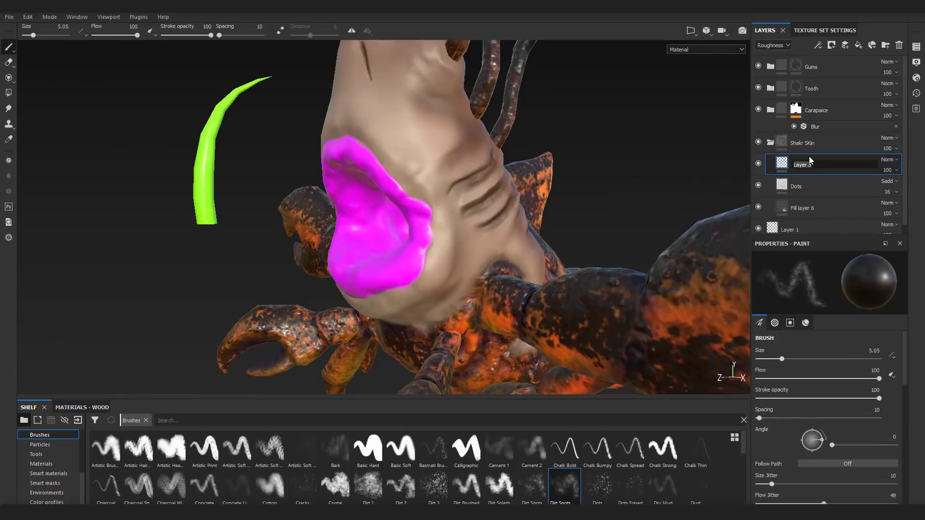
{"action": "type", "text": "splatters"}
{"action": "key", "text": "Return"}
{"action": "scroll", "coordinate": [434, 217], "scroll_direction": "down", "scroll_amount": 3}
{"action": "left_click_drag", "start_coordinate": [409, 217], "coordinate": [375, 202], "text": "alt"}
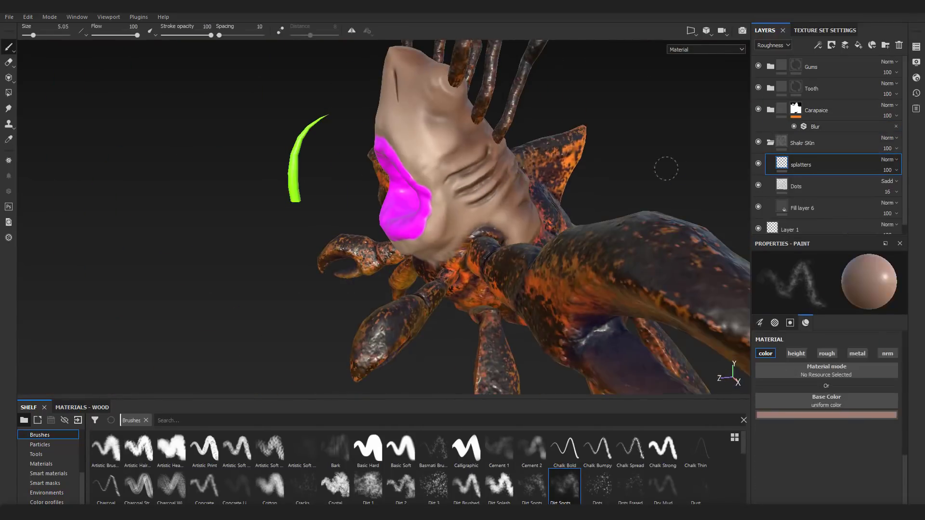
Enlarge the Dirt Spots brush to 9.29 and paint pinkish beige splatters across the side of the head.
{"action": "right_click_drag", "start_coordinate": [666, 169], "coordinate": [686, 169], "text": "ctrl"}
{"action": "scroll", "coordinate": [650, 176], "scroll_direction": "up", "scroll_amount": 3}
{"action": "left_click_drag", "start_coordinate": [650, 176], "coordinate": [569, 192], "text": "alt"}
{"action": "left_click_drag", "start_coordinate": [665, 260], "coordinate": [689, 268], "text": "alt"}
{"action": "mouse_move", "coordinate": [363, 115]}
{"action": "left_mouse_down", "text": "alt"}
{"action": "mouse_move", "coordinate": [423, 172]}
{"action": "mouse_move", "coordinate": [472, 169]}
{"action": "left_mouse_up", "text": "alt"}
{"action": "left_click_drag", "start_coordinate": [465, 108], "coordinate": [470, 140]}
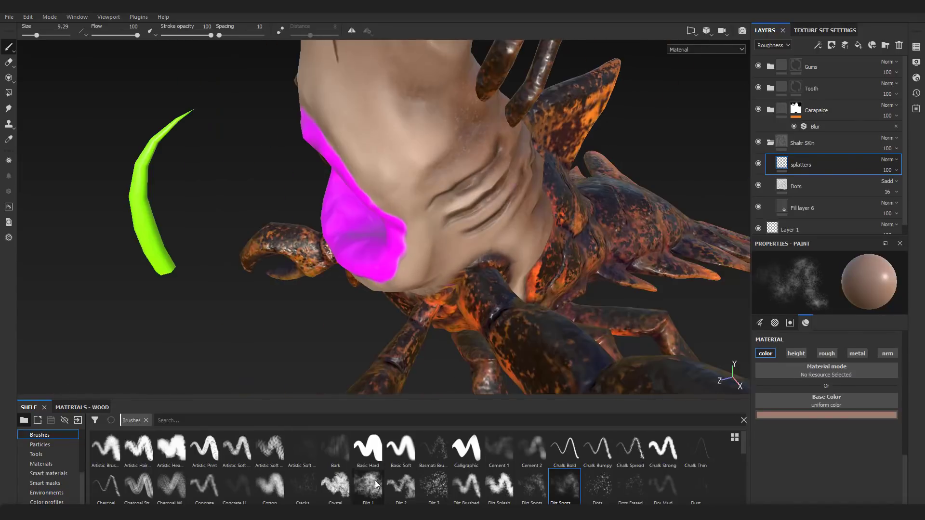
Pick the Dirt 3 brush at size 4.04 and stroke opacity 34, and change its base color.
{"action": "left_click", "coordinate": [433, 485]}
{"action": "left_click_drag", "start_coordinate": [423, 175], "coordinate": [541, 202], "text": "alt"}
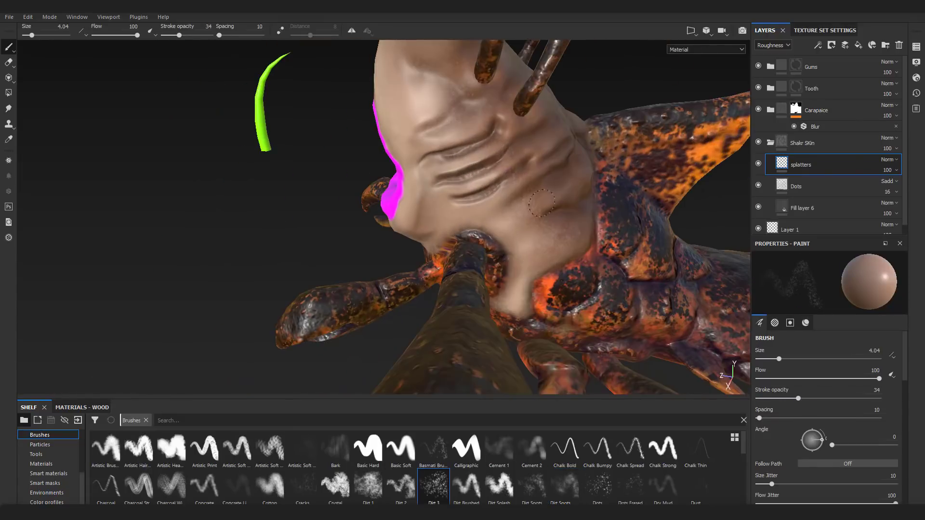
{"action": "scroll", "coordinate": [469, 140], "scroll_direction": "down", "scroll_amount": 3}
{"action": "left_click_drag", "start_coordinate": [469, 139], "coordinate": [472, 169], "text": "alt"}
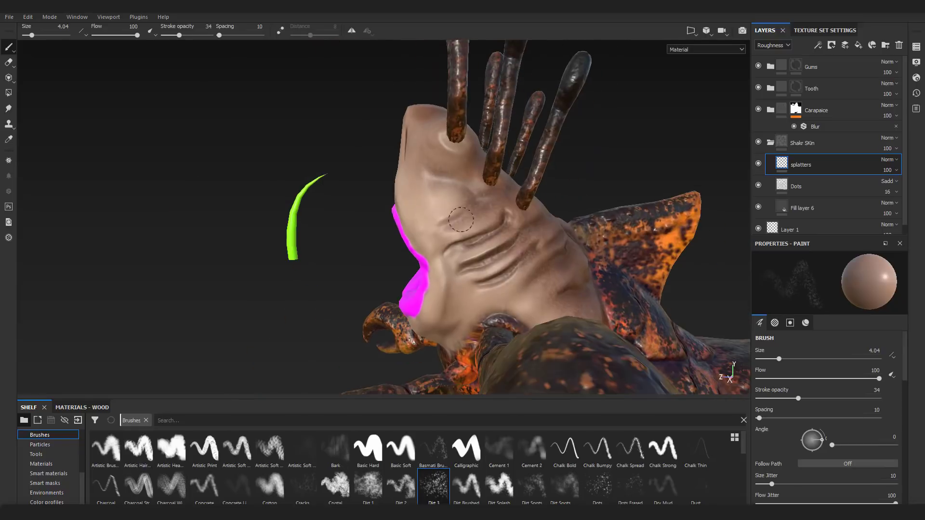
{"action": "left_click", "coordinate": [806, 323]}
{"action": "left_click", "coordinate": [827, 414]}
{"action": "left_click", "coordinate": [852, 372]}
{"action": "left_click_drag", "start_coordinate": [554, 227], "coordinate": [510, 249], "text": "alt"}
{"action": "scroll", "coordinate": [510, 249], "scroll_direction": "up", "scroll_amount": 3}
Sample a brownish beige brush base color from the head in Base Color view and return to Material view.
{"action": "left_click", "coordinate": [814, 413]}
{"action": "left_click_drag", "start_coordinate": [828, 302], "coordinate": [501, 193]}
{"action": "left_click", "coordinate": [705, 49]}
{"action": "left_click", "coordinate": [687, 77]}
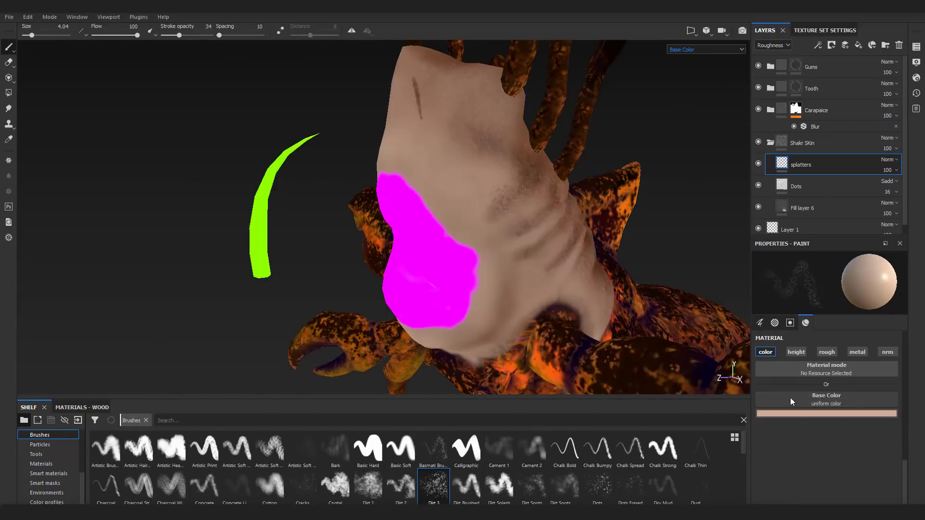
{"action": "left_click", "coordinate": [792, 413]}
{"action": "left_click_drag", "start_coordinate": [827, 302], "coordinate": [520, 178]}
{"action": "left_click", "coordinate": [715, 50]}
{"action": "left_click", "coordinate": [708, 64]}
{"action": "scroll", "coordinate": [469, 160], "scroll_direction": "down", "scroll_amount": 7}
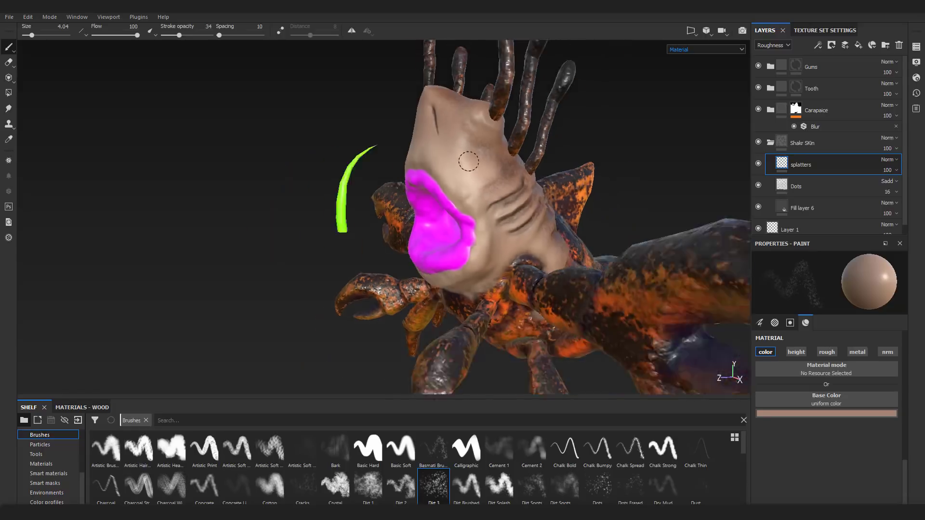
Set the brush base color to dark brown and pick the Leather brush.
{"action": "scroll", "coordinate": [453, 159], "scroll_direction": "up", "scroll_amount": 4}
{"action": "left_click_drag", "start_coordinate": [434, 150], "coordinate": [289, 179], "text": "alt"}
{"action": "left_click", "coordinate": [840, 413]}
{"action": "left_click", "coordinate": [837, 377]}
{"action": "scroll", "coordinate": [414, 468], "scroll_direction": "down", "scroll_amount": 6}
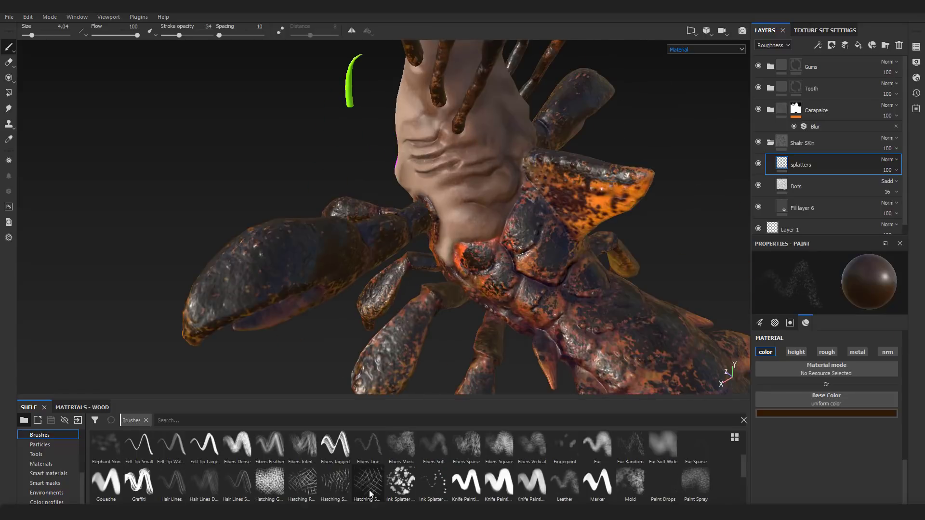
{"action": "left_click", "coordinate": [564, 455]}
Paint leather texture over the neck and around the antennae, and change the brush base color to orange-brown.
{"action": "scroll", "coordinate": [573, 265], "scroll_direction": "up", "scroll_amount": 3}
{"action": "left_click_drag", "start_coordinate": [572, 265], "coordinate": [442, 261], "text": "alt"}
{"action": "mouse_move", "coordinate": [404, 299]}
{"action": "left_mouse_down", "text": "alt"}
{"action": "mouse_move", "coordinate": [369, 203]}
{"action": "mouse_move", "coordinate": [386, 212]}
{"action": "mouse_move", "coordinate": [389, 202]}
{"action": "left_mouse_up", "text": "alt"}
{"action": "left_click", "coordinate": [826, 414]}
{"action": "left_click", "coordinate": [855, 348]}
{"action": "left_click_drag", "start_coordinate": [461, 225], "coordinate": [414, 231], "text": "alt"}
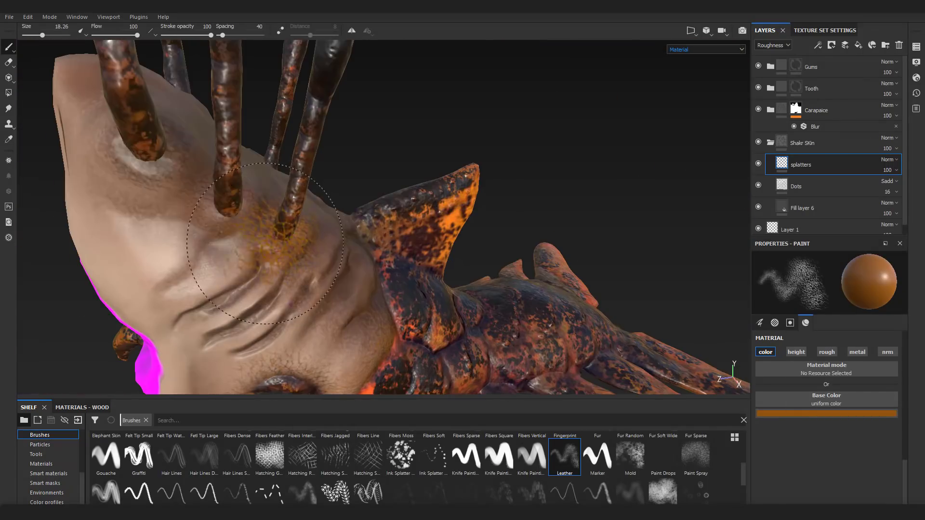
Paint near-black Ink Splatter speckles where the neck meets the shell, using brush size 5.97, flow 42 and stroke opacity 38.
{"action": "left_click", "coordinate": [826, 414]}
{"action": "left_click", "coordinate": [851, 387]}
{"action": "mouse_move", "coordinate": [308, 217]}
{"action": "left_mouse_down", "text": "alt"}
{"action": "mouse_move", "coordinate": [351, 248]}
{"action": "mouse_move", "coordinate": [385, 241]}
{"action": "mouse_move", "coordinate": [337, 231]}
{"action": "mouse_move", "coordinate": [415, 285]}
{"action": "mouse_move", "coordinate": [462, 270]}
{"action": "left_mouse_up", "text": "alt"}
{"action": "left_click", "coordinate": [401, 456]}
{"action": "right_click_drag", "start_coordinate": [384, 303], "coordinate": [337, 303], "text": "ctrl"}
{"action": "right_click_drag", "start_coordinate": [337, 304], "coordinate": [376, 279], "text": "alt"}
{"action": "mouse_move", "coordinate": [376, 279]}
{"action": "left_mouse_down", "text": "alt"}
{"action": "mouse_move", "coordinate": [410, 251]}
{"action": "mouse_move", "coordinate": [424, 260]}
{"action": "mouse_move", "coordinate": [396, 276]}
{"action": "left_mouse_up", "text": "alt"}
{"action": "mouse_move", "coordinate": [403, 237]}
{"action": "left_mouse_down", "text": "alt"}
{"action": "mouse_move", "coordinate": [469, 314]}
{"action": "mouse_move", "coordinate": [337, 289]}
{"action": "left_mouse_up", "text": "alt"}
{"action": "mouse_move", "coordinate": [434, 289]}
{"action": "right_mouse_down", "text": "alt"}
{"action": "mouse_move", "coordinate": [375, 289]}
{"action": "mouse_move", "coordinate": [443, 279]}
{"action": "right_mouse_up", "text": "alt"}
{"action": "left_click_drag", "start_coordinate": [443, 279], "coordinate": [405, 283], "text": "alt"}
{"action": "left_click_drag", "start_coordinate": [405, 396], "coordinate": [404, 442]}
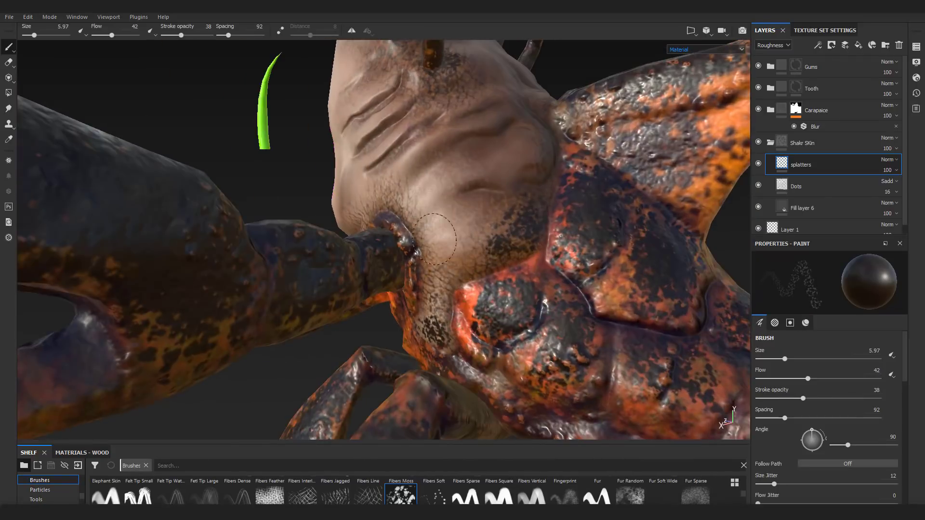
Enlarge the splatter brush to 9.27 with stroke opacity 85 and paint more dark speckles around the neck.
{"action": "mouse_move", "coordinate": [476, 109]}
{"action": "left_mouse_down", "text": "alt"}
{"action": "mouse_move", "coordinate": [485, 305]}
{"action": "mouse_move", "coordinate": [540, 290]}
{"action": "left_mouse_up", "text": "alt"}
{"action": "mouse_move", "coordinate": [511, 308]}
{"action": "right_mouse_down", "text": "ctrl"}
{"action": "mouse_move", "coordinate": [486, 308]}
{"action": "mouse_move", "coordinate": [501, 309]}
{"action": "right_mouse_up", "text": "ctrl"}
{"action": "left_click_drag", "start_coordinate": [501, 309], "coordinate": [386, 289], "text": "alt"}
{"action": "mouse_move", "coordinate": [356, 279]}
{"action": "right_mouse_down", "text": "alt"}
{"action": "mouse_move", "coordinate": [400, 260]}
{"action": "mouse_move", "coordinate": [494, 276]}
{"action": "right_mouse_up", "text": "alt"}
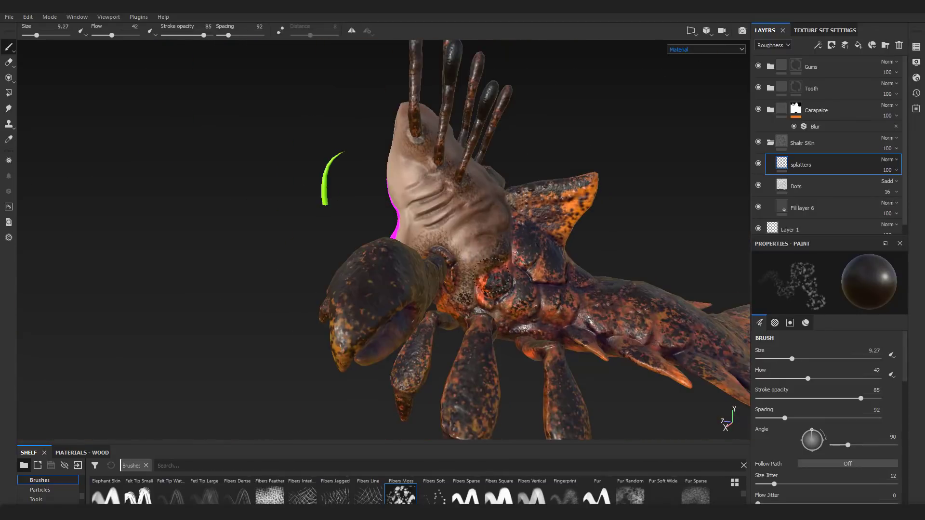
{"action": "left_click_drag", "start_coordinate": [507, 230], "coordinate": [472, 227], "text": "alt"}
{"action": "right_click_drag", "start_coordinate": [472, 227], "coordinate": [530, 212], "text": "alt"}
Paint fine dark splatters over the back of the head with brush size 3.39, flow 71 and full stroke opacity.
{"action": "right_click_drag", "start_coordinate": [530, 193], "coordinate": [503, 193], "text": "ctrl"}
{"action": "left_click_drag", "start_coordinate": [498, 162], "coordinate": [511, 202]}
{"action": "left_click_drag", "start_coordinate": [511, 202], "coordinate": [434, 212], "text": "alt"}
{"action": "right_click_drag", "start_coordinate": [433, 212], "coordinate": [520, 203], "text": "alt"}
{"action": "left_click_drag", "start_coordinate": [570, 173], "coordinate": [537, 198]}
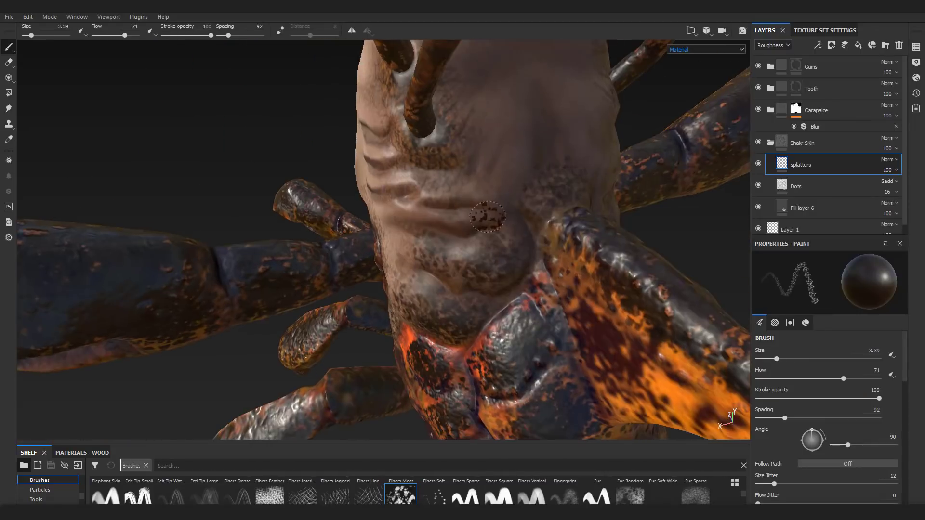
{"action": "right_click_drag", "start_coordinate": [549, 151], "coordinate": [501, 159], "text": "alt"}
{"action": "left_click_drag", "start_coordinate": [501, 159], "coordinate": [457, 263], "text": "alt"}
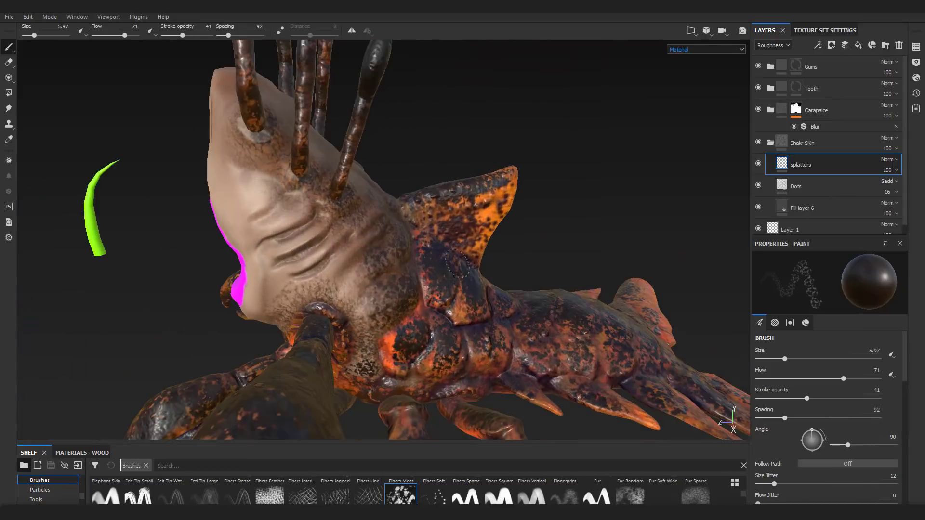
Limit the brush on the MicroTextures layer to the height channel and set its height to -0.4109.
{"action": "scroll", "coordinate": [800, 371], "scroll_direction": "up", "scroll_amount": 1}
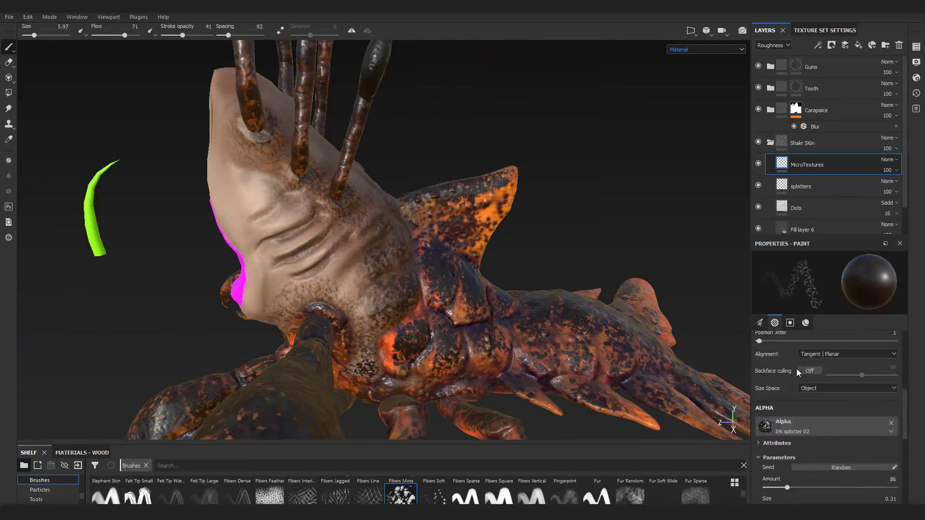
{"action": "scroll", "coordinate": [797, 371], "scroll_direction": "down", "scroll_amount": 6}
{"action": "left_click", "coordinate": [795, 422], "text": "alt"}
{"action": "left_click_drag", "start_coordinate": [821, 492], "coordinate": [795, 491]}
Search the brushes for leather and imprint Leather texture around the arm joints and lower neck at brush size 12.06.
{"action": "left_click_drag", "start_coordinate": [436, 442], "coordinate": [433, 394]}
{"action": "scroll", "coordinate": [432, 455], "scroll_direction": "down", "scroll_amount": 3}
{"action": "left_click", "coordinate": [370, 418]}
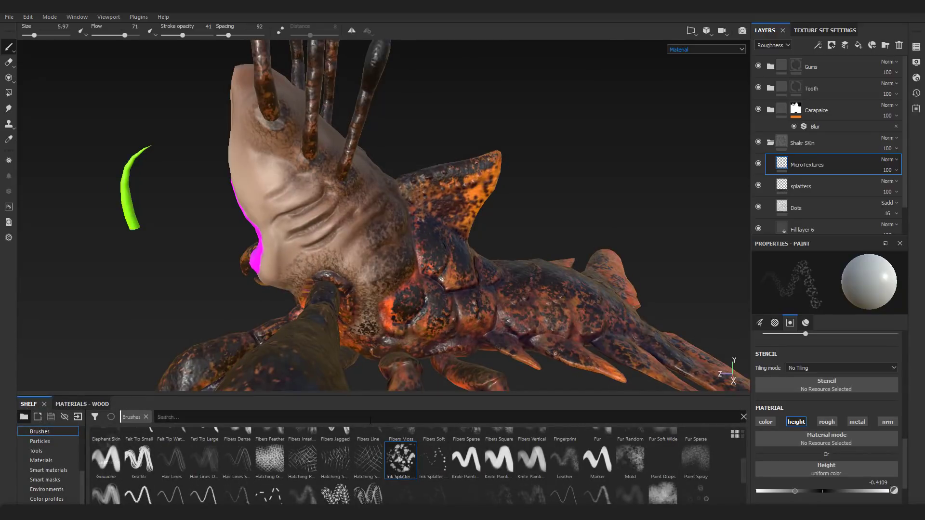
{"action": "type", "text": "leather"}
{"action": "left_click", "coordinate": [107, 444]}
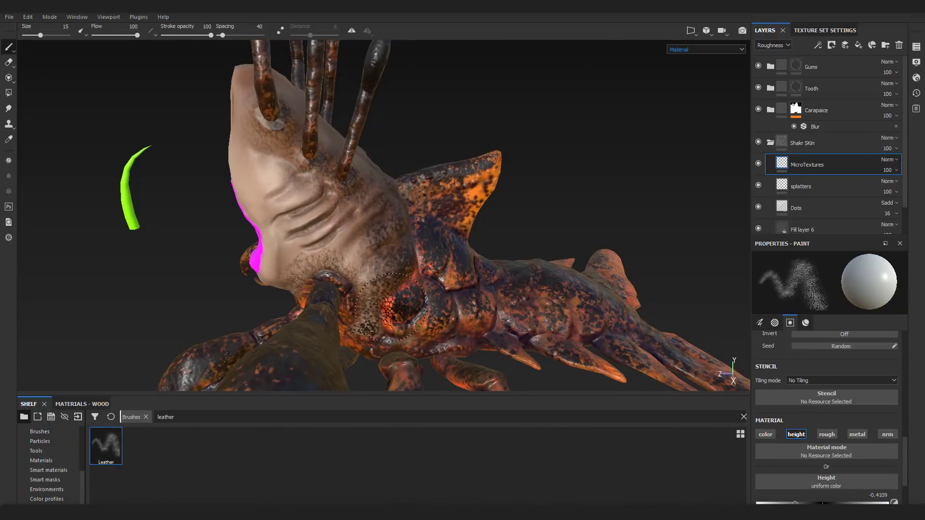
{"action": "scroll", "coordinate": [458, 314], "scroll_direction": "up", "scroll_amount": 3}
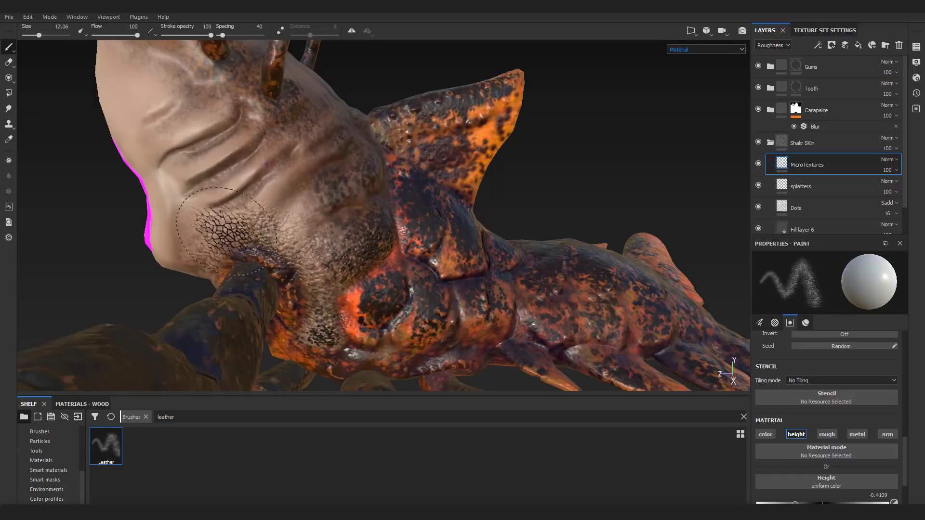
{"action": "left_click_drag", "start_coordinate": [336, 306], "coordinate": [315, 287], "text": "alt"}
{"action": "left_click_drag", "start_coordinate": [235, 267], "coordinate": [260, 270], "text": "alt"}
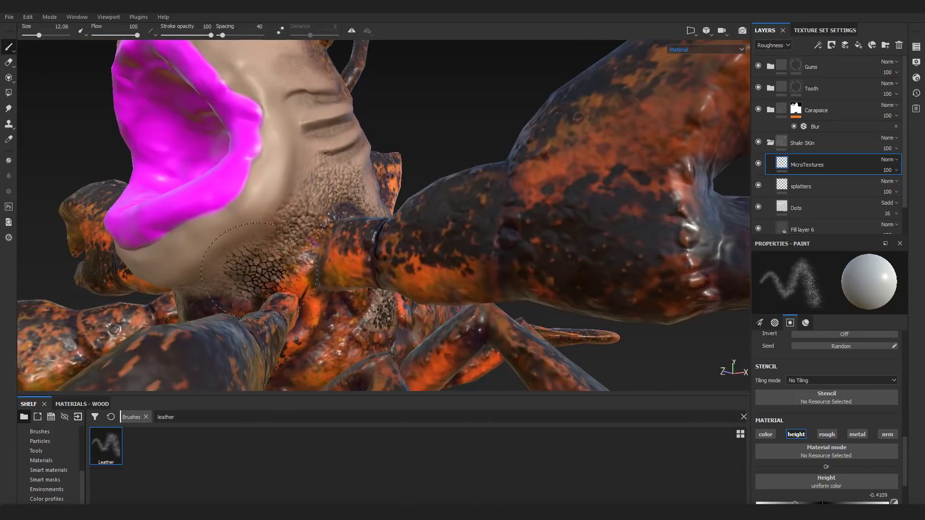
Set the MicroTextures layer's opacity in the height channel to 34.
{"action": "mouse_move", "coordinate": [343, 229]}
{"action": "left_mouse_down", "text": "alt"}
{"action": "mouse_move", "coordinate": [321, 224]}
{"action": "mouse_move", "coordinate": [283, 185]}
{"action": "mouse_move", "coordinate": [421, 226]}
{"action": "mouse_move", "coordinate": [308, 160]}
{"action": "left_mouse_up", "text": "alt"}
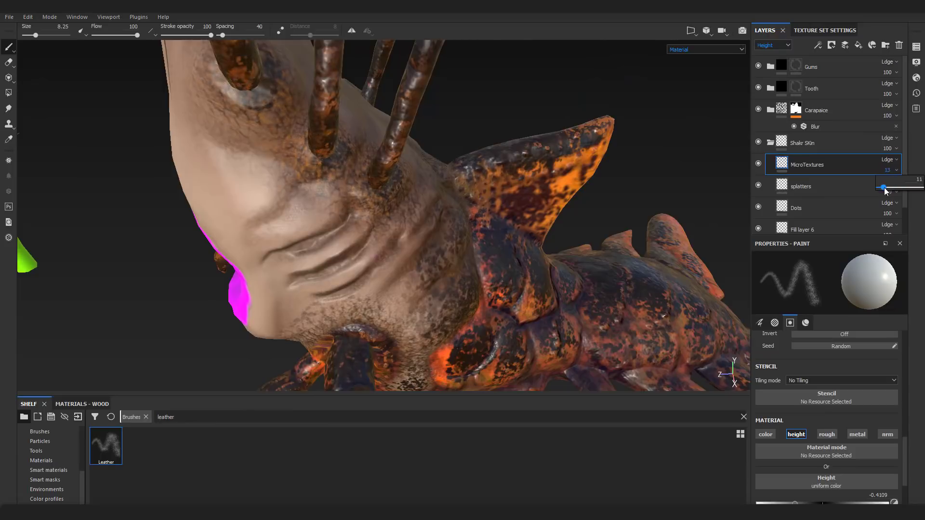
{"action": "left_click_drag", "start_coordinate": [884, 188], "coordinate": [893, 189]}
{"action": "left_click_drag", "start_coordinate": [386, 217], "coordinate": [462, 212], "text": "alt"}
Search the brushes for scratches, pick Scratches 2 and set its height to -0.1127.
{"action": "double_click", "coordinate": [166, 417]}
{"action": "type", "text": "scr"}
{"action": "left_click", "coordinate": [270, 446]}
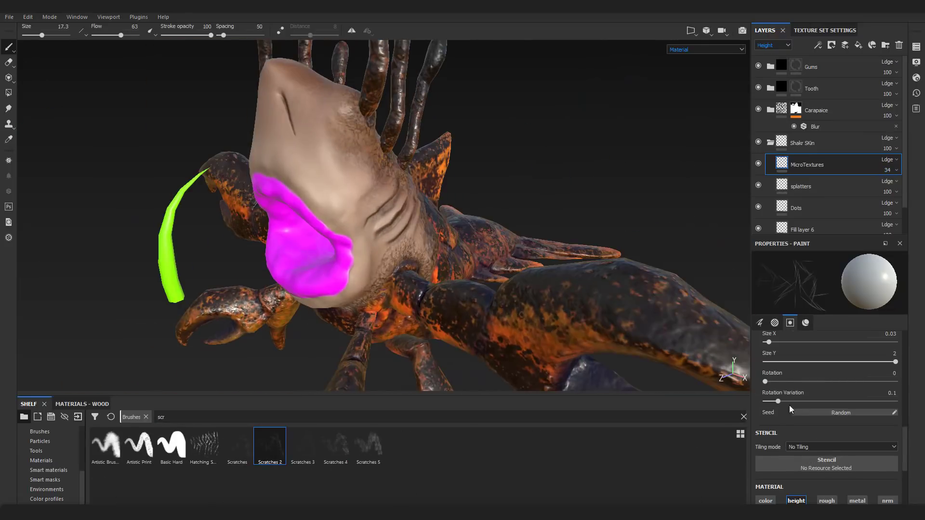
{"action": "left_click_drag", "start_coordinate": [329, 175], "coordinate": [328, 260], "text": "alt"}
{"action": "right_click_drag", "start_coordinate": [530, 269], "coordinate": [840, 275], "text": "alt"}
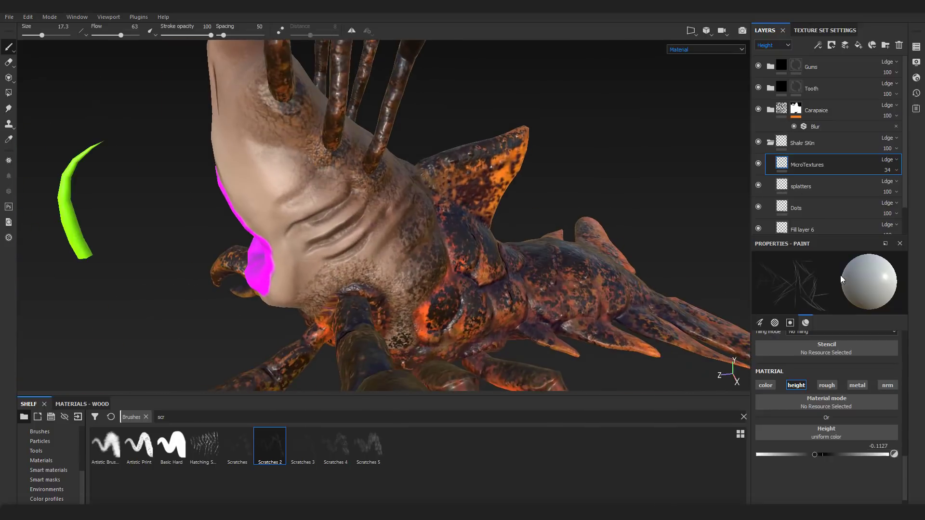
{"action": "mouse_move", "coordinate": [434, 202]}
{"action": "left_mouse_down", "text": "alt"}
{"action": "mouse_move", "coordinate": [462, 251]}
{"action": "mouse_move", "coordinate": [583, 195]}
{"action": "mouse_move", "coordinate": [385, 197]}
{"action": "left_mouse_up", "text": "alt"}
Add a fill layer named Microtextures2 above MicroTextures in the shark skin folder.
{"action": "left_click", "coordinate": [845, 46]}
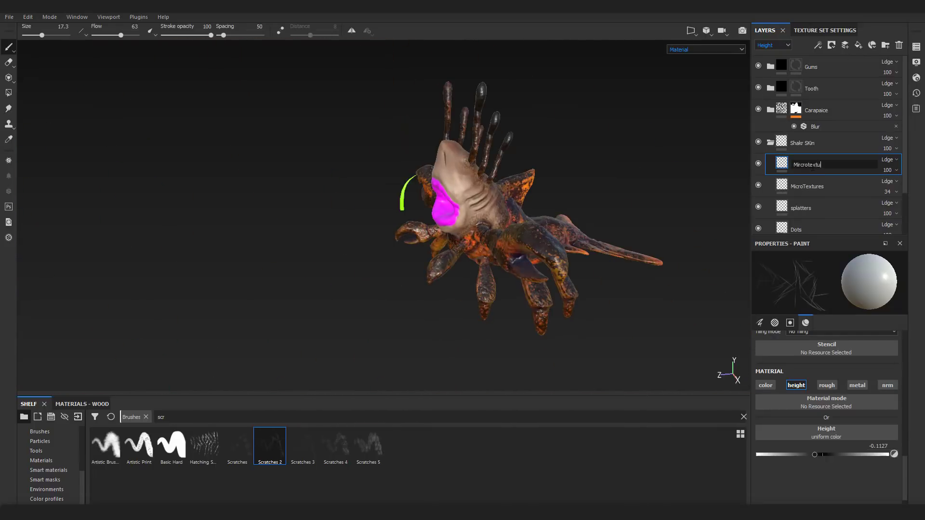
{"action": "left_click", "coordinate": [40, 450]}
{"action": "left_click_drag", "start_coordinate": [336, 444], "coordinate": [826, 433]}
{"action": "right_click_drag", "start_coordinate": [506, 251], "coordinate": [650, 289], "text": "alt"}
{"action": "left_click_drag", "start_coordinate": [554, 240], "coordinate": [511, 269], "text": "alt"}
{"action": "scroll", "coordinate": [805, 400], "scroll_direction": "up", "scroll_amount": 15}
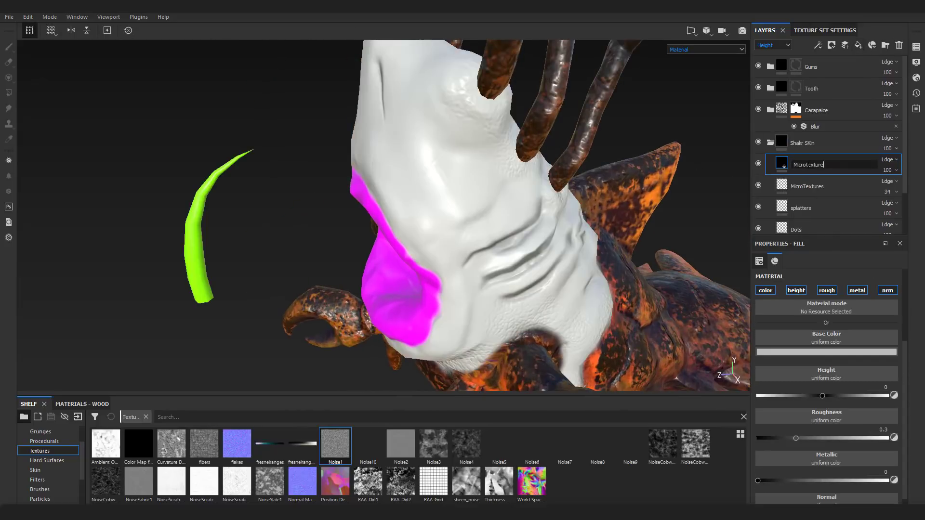
{"action": "type", "text": "s2"}
{"action": "key", "text": "Return"}
Turn off the color, roughness, metallic and normal channels of the Microtextures2 fill so only height remains.
{"action": "left_click", "coordinate": [765, 291]}
{"action": "left_click", "coordinate": [827, 291]}
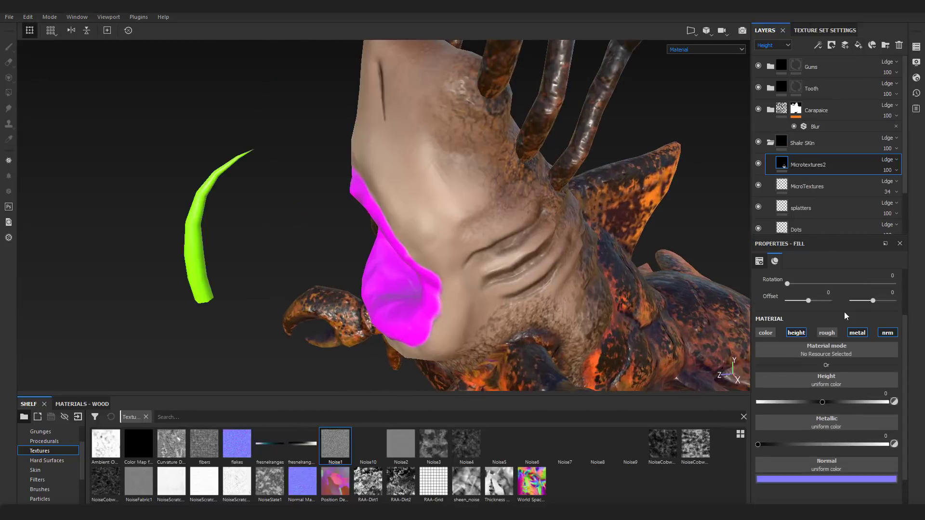
{"action": "left_click", "coordinate": [857, 334]}
{"action": "left_click", "coordinate": [887, 334]}
Try the Noise1 texture as the Microtextures2 height with scale 5.43 and layer opacity 2.
{"action": "left_click_drag", "start_coordinate": [336, 444], "coordinate": [811, 387]}
{"action": "left_click_drag", "start_coordinate": [810, 332], "coordinate": [816, 334]}
{"action": "left_click_drag", "start_coordinate": [888, 190], "coordinate": [876, 190]}
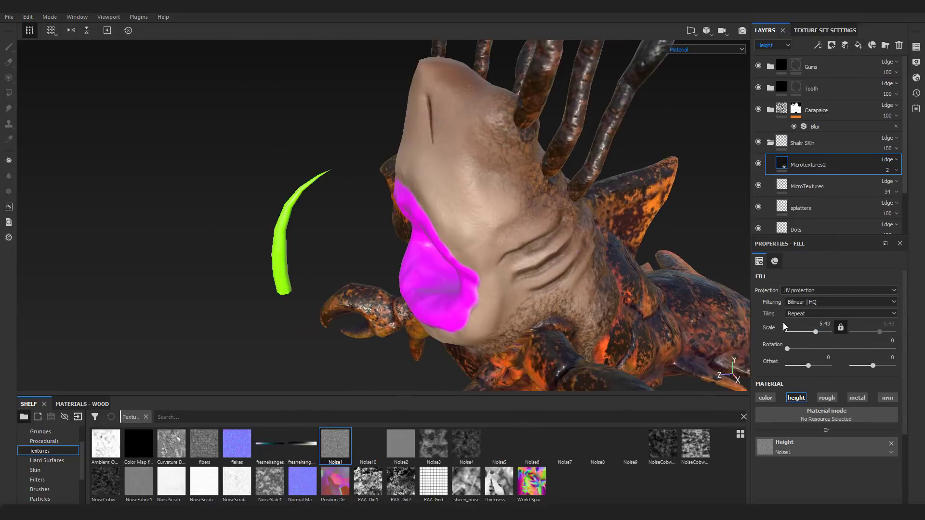
{"action": "mouse_move", "coordinate": [289, 228]}
{"action": "left_mouse_down", "text": "alt"}
{"action": "mouse_move", "coordinate": [371, 227]}
{"action": "mouse_move", "coordinate": [289, 229]}
{"action": "left_mouse_up", "text": "alt"}
Assign the Noise2 texture to the Microtextures2 height and set its scale to 20.
{"action": "left_click_drag", "start_coordinate": [401, 444], "coordinate": [777, 453]}
{"action": "left_click_drag", "start_coordinate": [337, 229], "coordinate": [433, 236], "text": "alt"}
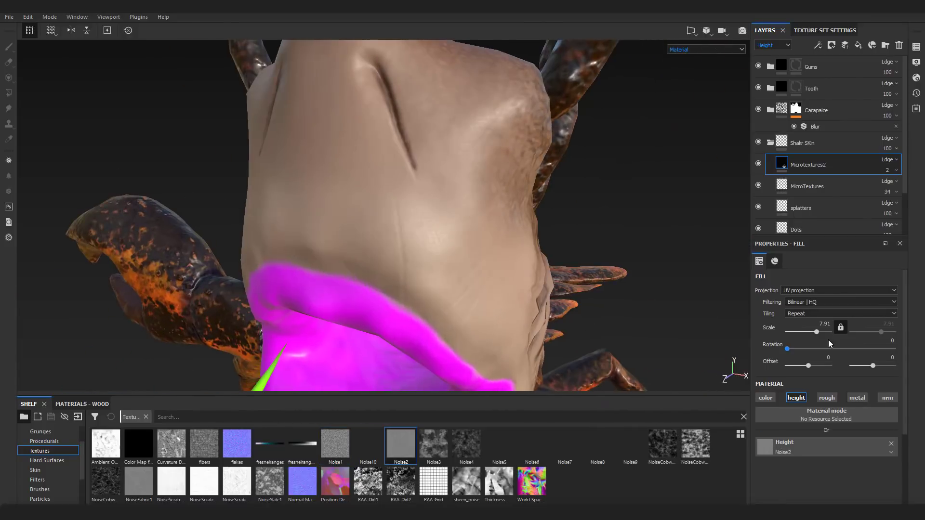
{"action": "left_click", "coordinate": [896, 170]}
{"action": "left_click_drag", "start_coordinate": [877, 190], "coordinate": [914, 190]}
{"action": "double_click", "coordinate": [828, 325]}
{"action": "type", "text": "20"}
{"action": "key", "text": "Return"}
Set the Microtextures2 layer's opacity to 5.
{"action": "scroll", "coordinate": [619, 288], "scroll_direction": "down", "scroll_amount": 5}
{"action": "left_click_drag", "start_coordinate": [619, 288], "coordinate": [462, 284], "text": "alt"}
{"action": "left_click", "coordinate": [896, 170]}
{"action": "left_click_drag", "start_coordinate": [914, 188], "coordinate": [885, 189]}
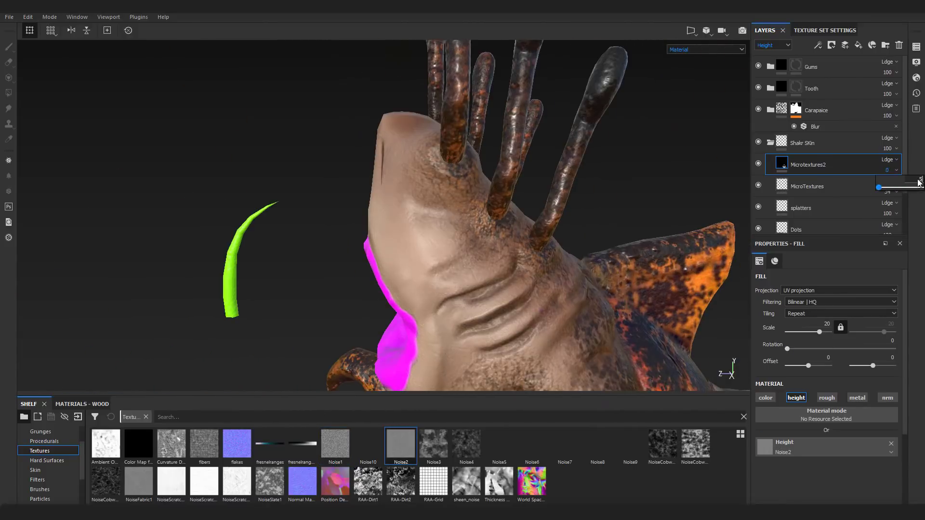
{"action": "key", "text": "Return"}
Add a paint layer above Microtextures2 and set the brush to a dark red base color with roughness 0.1673.
{"action": "mouse_move", "coordinate": [434, 236]}
{"action": "left_mouse_down", "text": "alt"}
{"action": "mouse_move", "coordinate": [499, 231]}
{"action": "mouse_move", "coordinate": [470, 242]}
{"action": "left_mouse_up", "text": "alt"}
{"action": "scroll", "coordinate": [471, 241], "scroll_direction": "up", "scroll_amount": 3}
{"action": "left_click", "coordinate": [845, 45]}
{"action": "scroll", "coordinate": [805, 442], "scroll_direction": "down", "scroll_amount": 10}
{"action": "left_click", "coordinate": [827, 476]}
{"action": "left_click", "coordinate": [850, 444]}
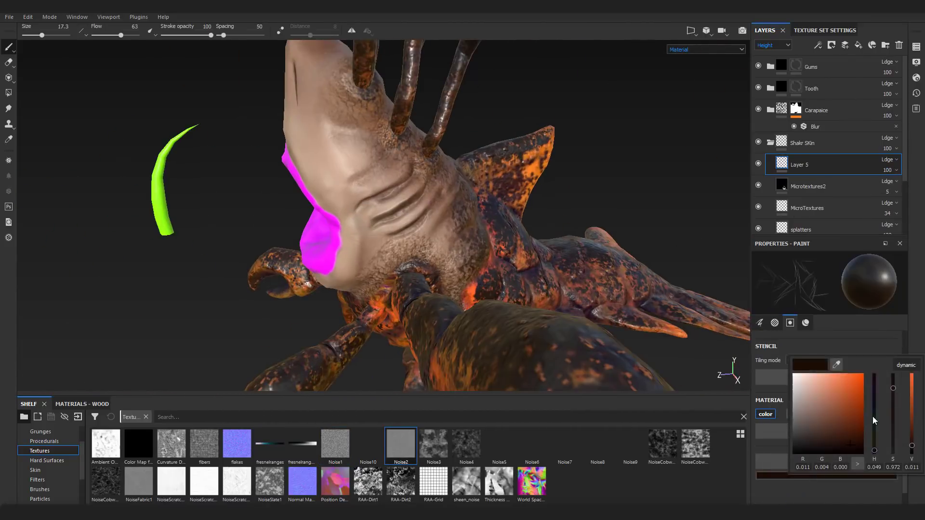
{"action": "left_click", "coordinate": [827, 414]}
{"action": "scroll", "coordinate": [827, 433], "scroll_direction": "down", "scroll_amount": 5}
{"action": "left_click_drag", "start_coordinate": [796, 457], "coordinate": [778, 457]}
{"action": "scroll", "coordinate": [420, 199], "scroll_direction": "up", "scroll_amount": 4}
{"action": "scroll", "coordinate": [51, 444], "scroll_direction": "up", "scroll_amount": 5}
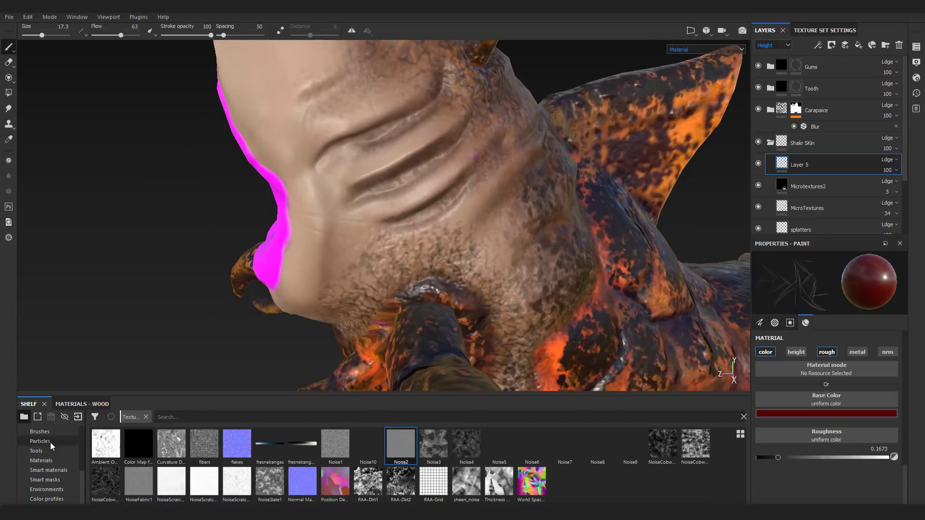
Paint glossy dark red inside the gill slits with the Basic Soft brush at size 1.35.
{"action": "left_click", "coordinate": [40, 432]}
{"action": "left_click", "coordinate": [401, 446]}
{"action": "right_click_drag", "start_coordinate": [421, 199], "coordinate": [401, 192], "text": "ctrl"}
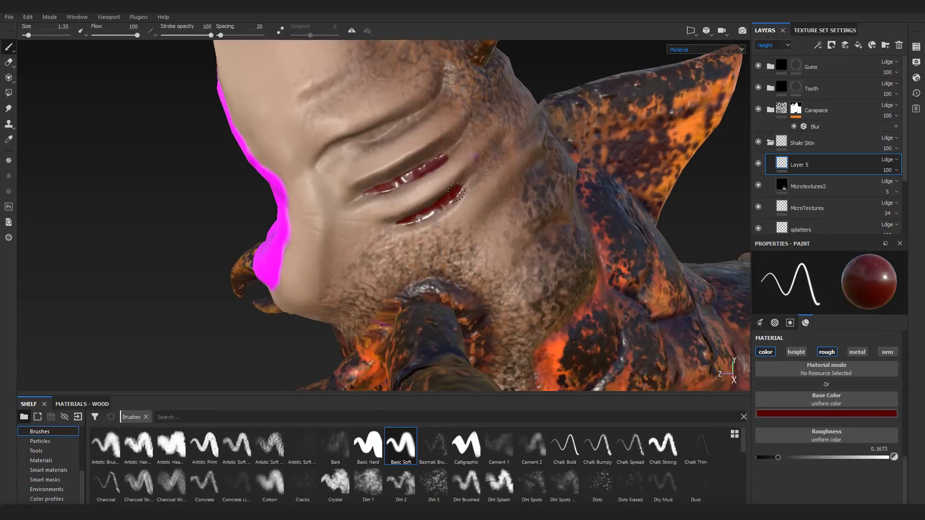
{"action": "scroll", "coordinate": [413, 132], "scroll_direction": "down", "scroll_amount": 4}
{"action": "left_click_drag", "start_coordinate": [413, 133], "coordinate": [464, 130], "text": "alt"}
Add a Blur filter to Layer 5 and adjust its blur intensity to soften the red gills.
{"action": "right_click", "coordinate": [798, 165]}
{"action": "left_click", "coordinate": [817, 330]}
{"action": "left_click", "coordinate": [827, 290]}
{"action": "left_click", "coordinate": [850, 338]}
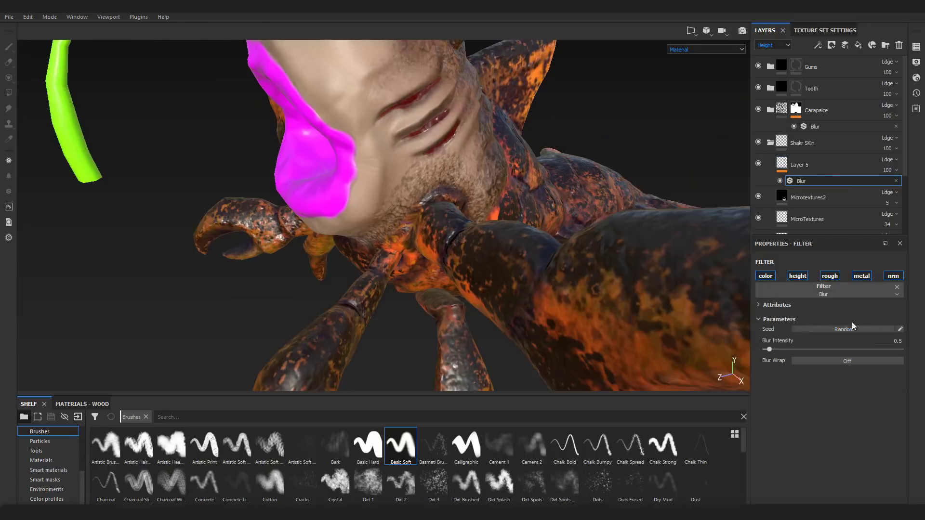
{"action": "left_click_drag", "start_coordinate": [775, 350], "coordinate": [771, 350]}
{"action": "left_click_drag", "start_coordinate": [462, 193], "coordinate": [419, 189], "text": "alt"}
{"action": "scroll", "coordinate": [419, 189], "scroll_direction": "up", "scroll_amount": 4}
Select Layer 5 for painting again and adjust the brush's base color.
{"action": "left_click", "coordinate": [800, 165]}
{"action": "scroll", "coordinate": [788, 457], "scroll_direction": "down", "scroll_amount": 10}
{"action": "left_click", "coordinate": [797, 416]}
{"action": "left_click", "coordinate": [911, 344]}
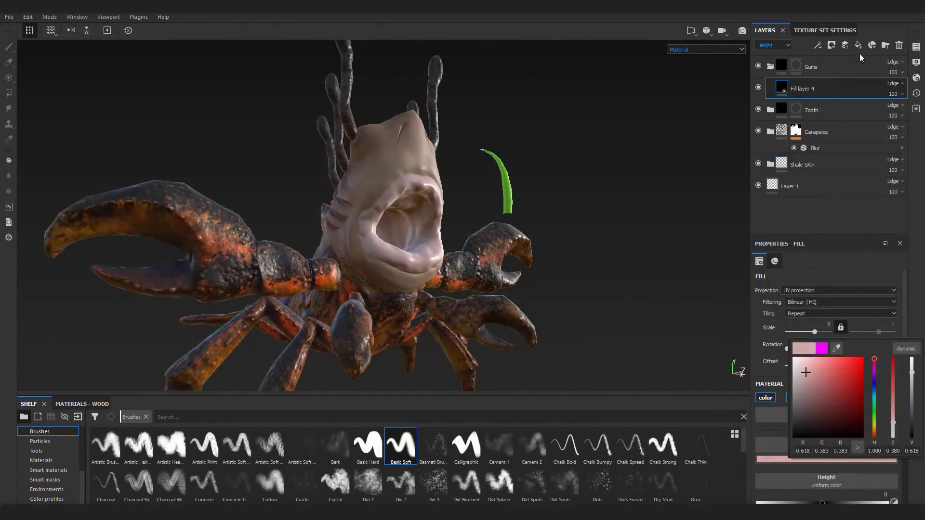
Give the new fill layer in the Gums folder a saturated red base color and keep only its color channel.
{"action": "left_click", "coordinate": [861, 365]}
{"action": "left_click", "coordinate": [857, 398]}
{"action": "left_click", "coordinate": [887, 398]}
{"action": "left_click_drag", "start_coordinate": [530, 203], "coordinate": [405, 207], "text": "alt"}
{"action": "scroll", "coordinate": [386, 207], "scroll_direction": "up", "scroll_amount": 4}
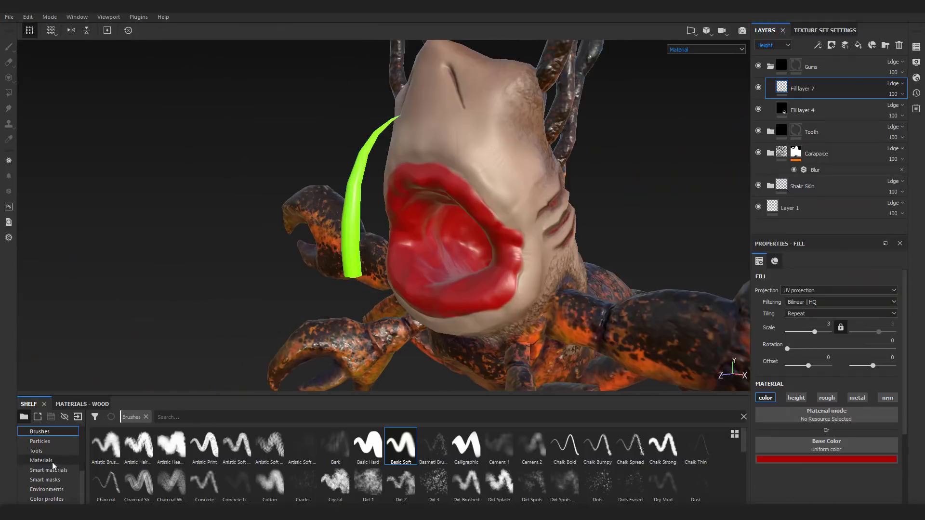
Apply the Dust Occlusion smart mask to Fill layer 7 in the Gums folder.
{"action": "left_click", "coordinate": [45, 480]}
{"action": "left_click_drag", "start_coordinate": [399, 446], "coordinate": [794, 90]}
{"action": "left_click_drag", "start_coordinate": [463, 221], "coordinate": [448, 212], "text": "alt"}
{"action": "scroll", "coordinate": [447, 212], "scroll_direction": "up", "scroll_amount": 2}
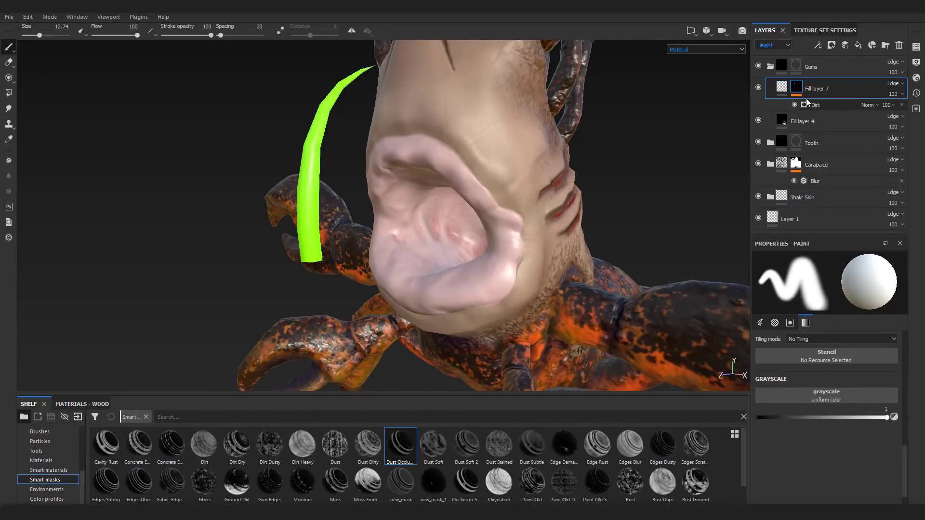
Set the mask's Dirt generator to a dirt level of 0.72 and turn on Invert.
{"action": "left_click", "coordinate": [815, 105]}
{"action": "scroll", "coordinate": [836, 288], "scroll_direction": "up", "scroll_amount": 3}
{"action": "left_click_drag", "start_coordinate": [816, 351], "coordinate": [859, 352]}
{"action": "left_click", "coordinate": [855, 330]}
{"action": "scroll", "coordinate": [482, 217], "scroll_direction": "down", "scroll_amount": 4}
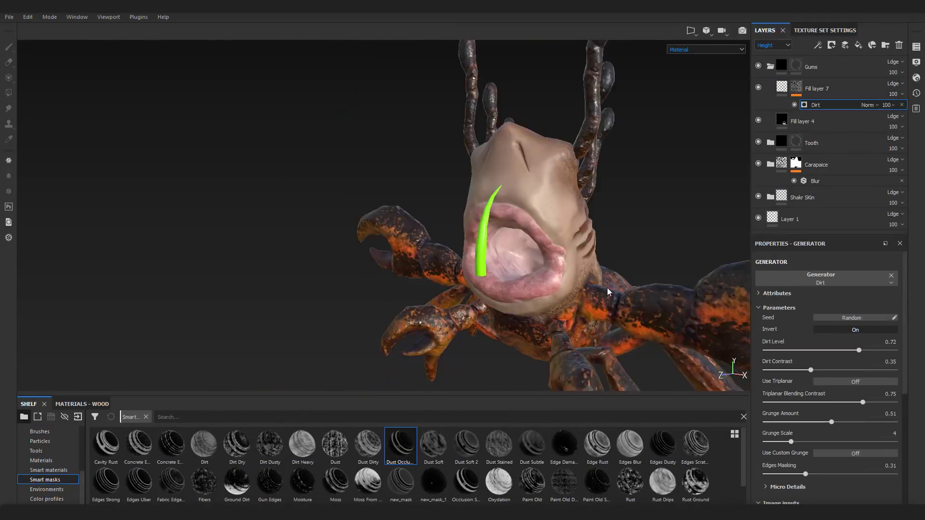
Set the base color of Fill layer 4 in the Gums folder to a dark red.
{"action": "left_click_drag", "start_coordinate": [385, 217], "coordinate": [530, 217], "text": "alt"}
{"action": "left_click", "coordinate": [818, 121]}
{"action": "left_click", "coordinate": [794, 457]}
{"action": "left_click", "coordinate": [833, 379]}
{"action": "left_click_drag", "start_coordinate": [834, 381], "coordinate": [863, 413]}
Check the Dirt generator's parameters and image inputs, and change Fill layer 7's base color to a different red.
{"action": "left_click", "coordinate": [816, 105]}
{"action": "left_click_drag", "start_coordinate": [554, 216], "coordinate": [410, 219], "text": "alt"}
{"action": "scroll", "coordinate": [831, 409], "scroll_direction": "down", "scroll_amount": 5}
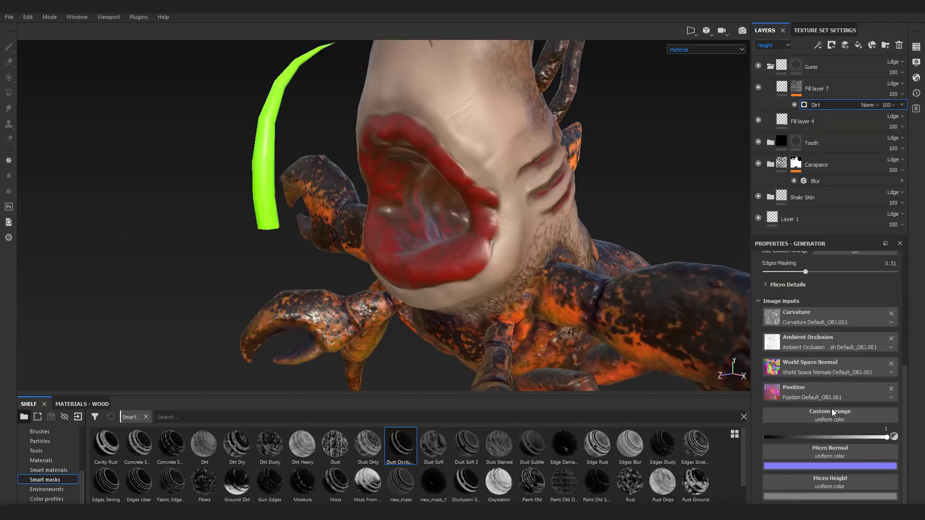
{"action": "scroll", "coordinate": [831, 408], "scroll_direction": "up", "scroll_amount": 5}
{"action": "left_click", "coordinate": [781, 88]}
{"action": "left_click", "coordinate": [787, 459]}
{"action": "left_click_drag", "start_coordinate": [851, 368], "coordinate": [861, 359]}
Change the base color of Fill layer 4 in the Gums folder to a light pink.
{"action": "left_click", "coordinate": [785, 111]}
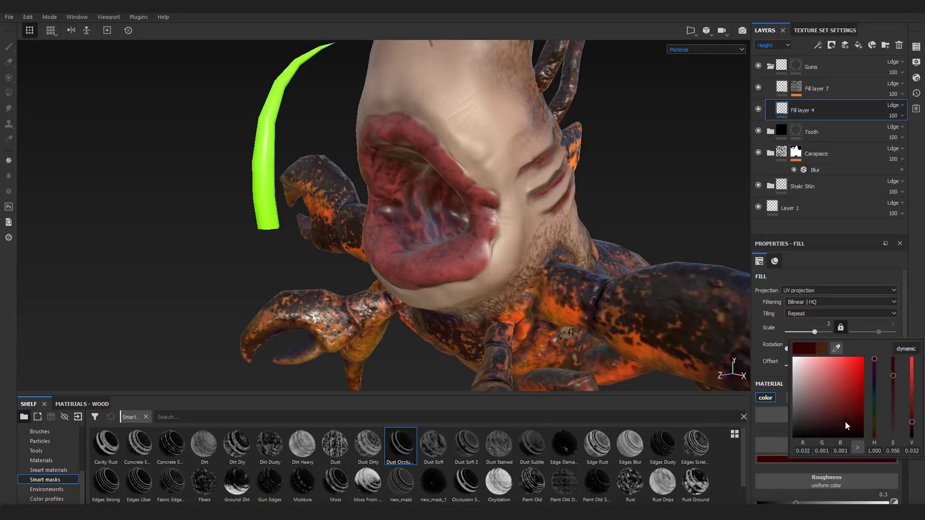
{"action": "left_click_drag", "start_coordinate": [846, 422], "coordinate": [849, 424]}
{"action": "scroll", "coordinate": [622, 256], "scroll_direction": "down", "scroll_amount": 5}
{"action": "left_click_drag", "start_coordinate": [594, 254], "coordinate": [493, 271], "text": "alt"}
{"action": "left_click", "coordinate": [819, 459]}
{"action": "mouse_move", "coordinate": [819, 381]}
{"action": "left_mouse_down"}
{"action": "mouse_move", "coordinate": [816, 356]}
{"action": "mouse_move", "coordinate": [813, 366]}
{"action": "left_mouse_up"}
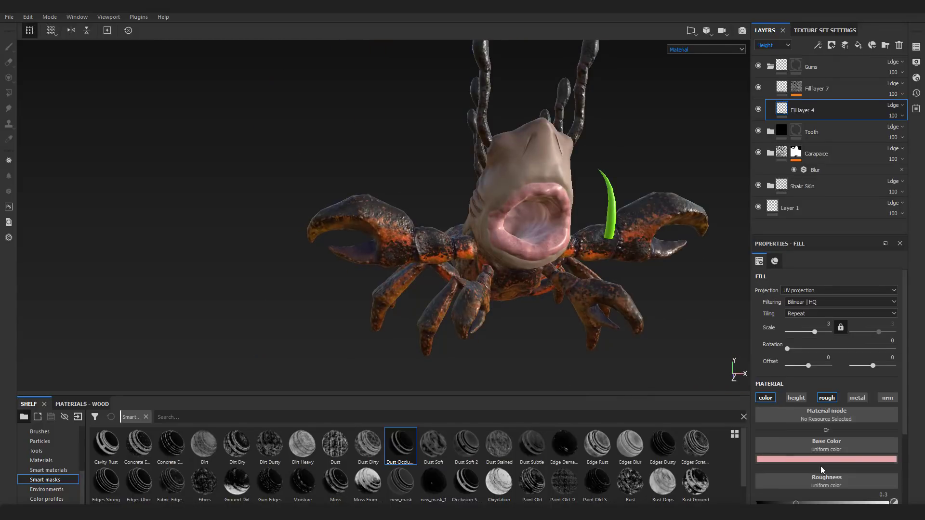
Try the Dust Soft smart mask and a darker red base color on Fill layer 7.
{"action": "left_click", "coordinate": [796, 87]}
{"action": "left_click_drag", "start_coordinate": [803, 94], "coordinate": [801, 92]}
{"action": "scroll", "coordinate": [554, 226], "scroll_direction": "up", "scroll_amount": 3}
{"action": "left_click", "coordinate": [781, 87]}
{"action": "left_click", "coordinate": [819, 460]}
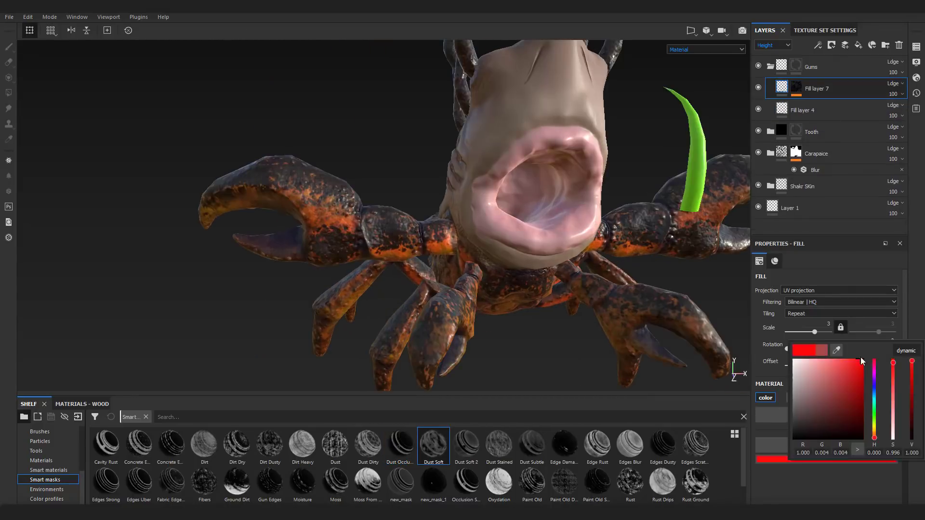
{"action": "left_click_drag", "start_coordinate": [861, 359], "coordinate": [862, 402]}
Try the Edge Rust smart mask on Fill layer 7 and remove its mask effects.
{"action": "left_click_drag", "start_coordinate": [597, 446], "coordinate": [800, 91]}
{"action": "scroll", "coordinate": [554, 193], "scroll_direction": "up", "scroll_amount": 3}
{"action": "left_click", "coordinate": [902, 105]}
{"action": "left_click", "coordinate": [902, 105]}
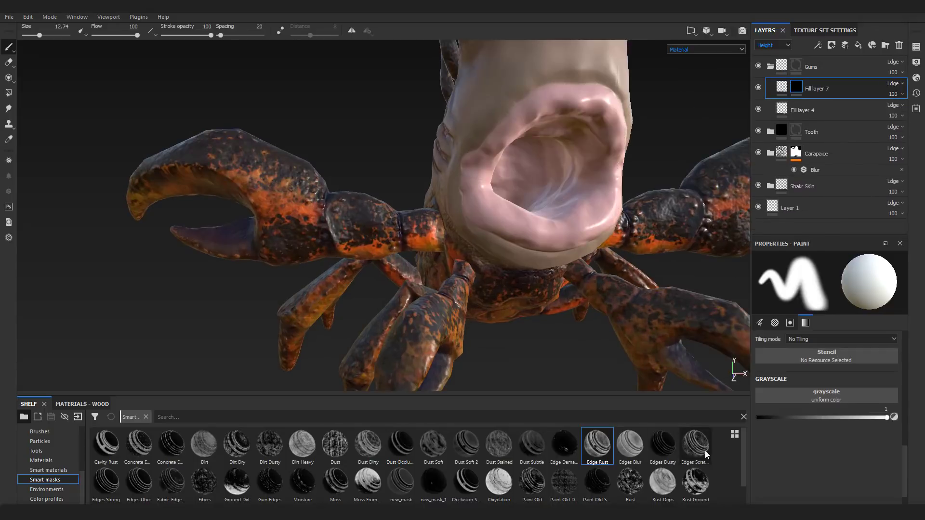
Apply a different smart mask to Fill layer 7 and set its base color to a muted pinkish red.
{"action": "scroll", "coordinate": [172, 483], "scroll_direction": "down", "scroll_amount": 1}
{"action": "left_click_drag", "start_coordinate": [171, 487], "coordinate": [797, 91]}
{"action": "scroll", "coordinate": [626, 200], "scroll_direction": "down", "scroll_amount": 4}
{"action": "left_click", "coordinate": [781, 87]}
{"action": "left_click", "coordinate": [809, 459]}
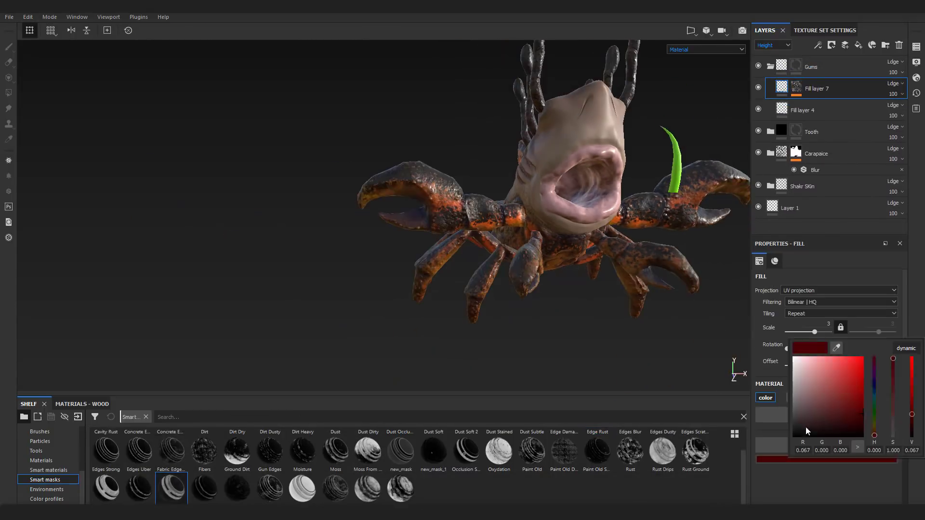
{"action": "left_click", "coordinate": [861, 399]}
{"action": "mouse_move", "coordinate": [434, 284]}
{"action": "left_mouse_down", "text": "alt"}
{"action": "mouse_move", "coordinate": [578, 305]}
{"action": "mouse_move", "coordinate": [443, 289]}
{"action": "left_mouse_up", "text": "alt"}
{"action": "left_click", "coordinate": [791, 461]}
{"action": "left_click", "coordinate": [819, 379]}
Add a paint layer at the top of the Gums folder and choose the Dirt 1 brush with a dark red base color.
{"action": "scroll", "coordinate": [622, 312], "scroll_direction": "up", "scroll_amount": 3}
{"action": "left_click_drag", "start_coordinate": [621, 312], "coordinate": [610, 289], "text": "alt"}
{"action": "left_click", "coordinate": [845, 45]}
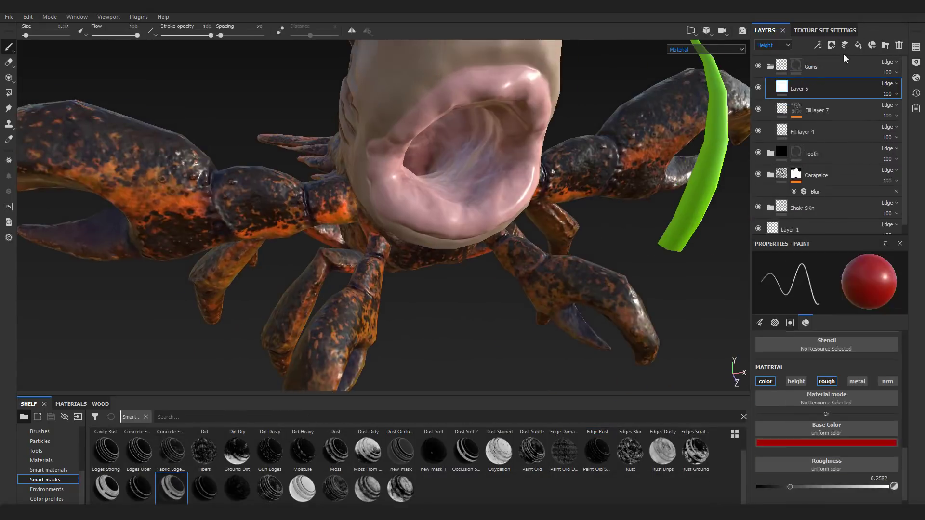
{"action": "left_click", "coordinate": [818, 443]}
{"action": "left_click_drag", "start_coordinate": [859, 373], "coordinate": [868, 386]}
{"action": "left_click", "coordinate": [39, 432]}
{"action": "left_click", "coordinate": [369, 484]}
Adjust the brush size and paint dark red blotches around the gums and inside the mouth.
{"action": "right_click_drag", "start_coordinate": [419, 205], "coordinate": [395, 205], "text": "ctrl"}
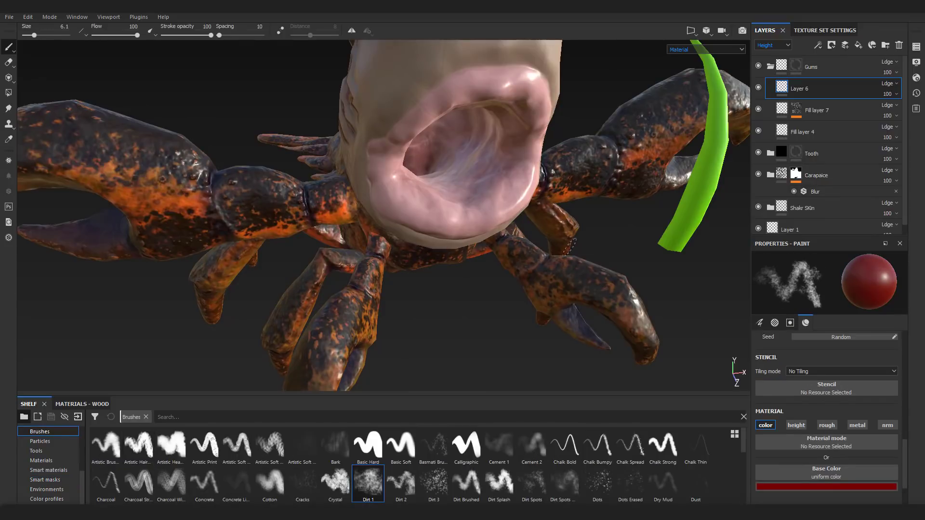
{"action": "scroll", "coordinate": [570, 246], "scroll_direction": "down", "scroll_amount": 3}
{"action": "left_click_drag", "start_coordinate": [570, 247], "coordinate": [437, 335], "text": "alt"}
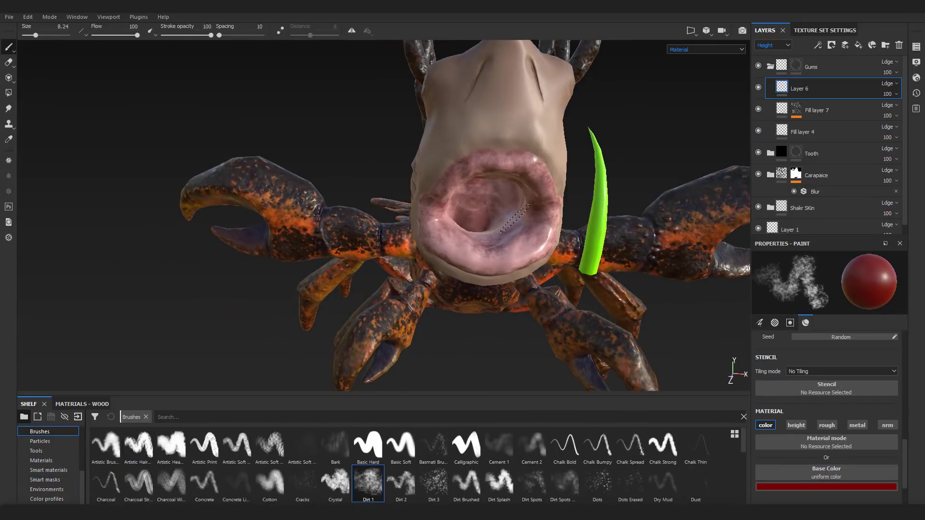
{"action": "left_click_drag", "start_coordinate": [332, 155], "coordinate": [395, 175], "text": "alt"}
{"action": "scroll", "coordinate": [395, 176], "scroll_direction": "up", "scroll_amount": 2}
Set the paint's base color to bright red, enlarge the brush and paint red patches over the gums.
{"action": "left_click", "coordinate": [827, 487]}
{"action": "left_click_drag", "start_coordinate": [860, 424], "coordinate": [865, 383]}
{"action": "key", "text": "bracketleft"}
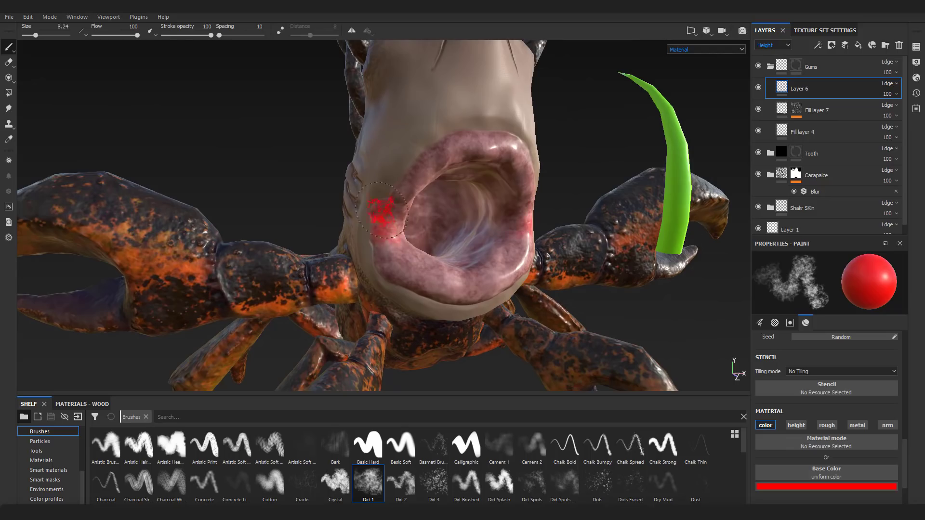
{"action": "key", "text": "bracketright"}
{"action": "key", "text": "bracketright"}
{"action": "scroll", "coordinate": [469, 253], "scroll_direction": "down", "scroll_amount": 1}
{"action": "mouse_move", "coordinate": [540, 193]}
{"action": "left_mouse_down", "text": "alt"}
{"action": "mouse_move", "coordinate": [543, 119]}
{"action": "mouse_move", "coordinate": [540, 187]}
{"action": "left_mouse_up", "text": "alt"}
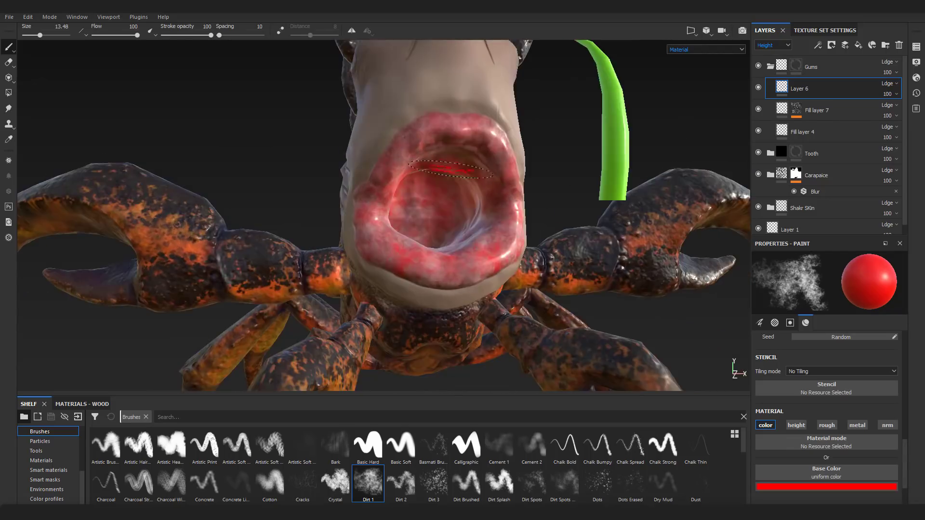
Find the Leather brush in the shelf and paint its red grain over the gums.
{"action": "scroll", "coordinate": [453, 192], "scroll_direction": "down", "scroll_amount": 5}
{"action": "mouse_move", "coordinate": [453, 193]}
{"action": "left_mouse_down", "text": "alt"}
{"action": "mouse_move", "coordinate": [565, 193]}
{"action": "mouse_move", "coordinate": [482, 145]}
{"action": "left_mouse_up", "text": "alt"}
{"action": "scroll", "coordinate": [566, 193], "scroll_direction": "up", "scroll_amount": 5}
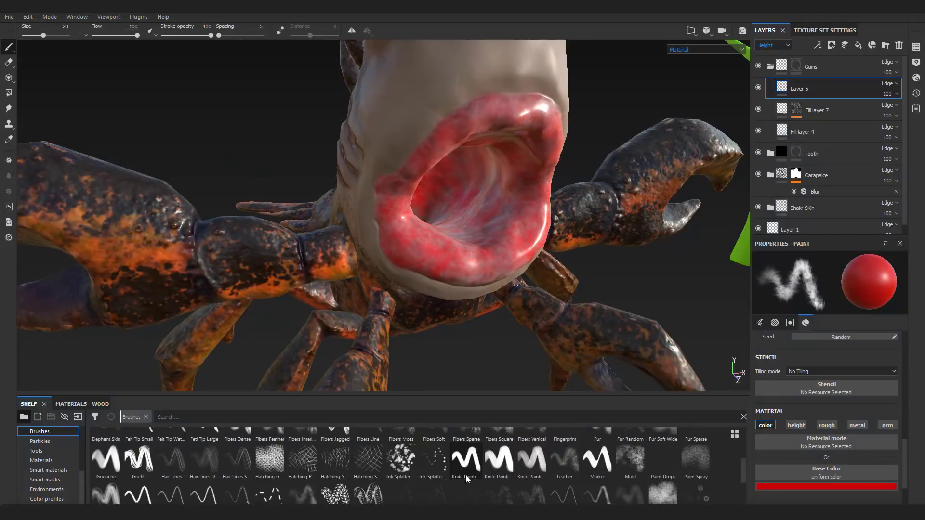
{"action": "left_click", "coordinate": [202, 417]}
{"action": "type", "text": "leather"}
{"action": "left_click_drag", "start_coordinate": [490, 265], "coordinate": [511, 251]}
{"action": "mouse_move", "coordinate": [510, 250]}
{"action": "left_mouse_down", "text": "alt"}
{"action": "mouse_move", "coordinate": [458, 202]}
{"action": "mouse_move", "coordinate": [424, 250]}
{"action": "mouse_move", "coordinate": [463, 217]}
{"action": "left_mouse_up", "text": "alt"}
Adjust the roughness of Fill layer 4 and select the mask of the Gums folder.
{"action": "left_click", "coordinate": [802, 132]}
{"action": "scroll", "coordinate": [801, 337], "scroll_direction": "down", "scroll_amount": 3}
{"action": "left_click_drag", "start_coordinate": [775, 416], "coordinate": [794, 418]}
{"action": "left_click", "coordinate": [795, 65]}
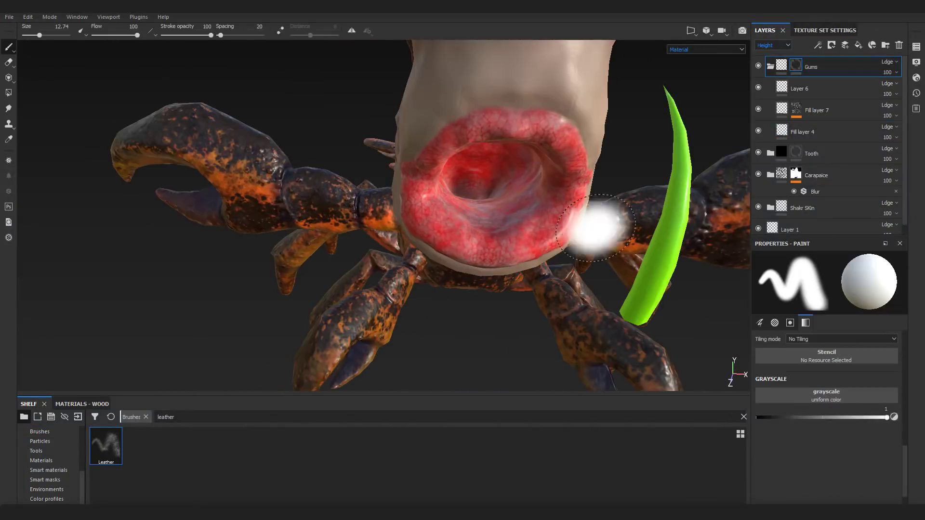
Try a height of -0.0618 for the Leather brush on Layer 6, and switch the height channel off again.
{"action": "left_click", "coordinate": [800, 88]}
{"action": "scroll", "coordinate": [809, 434], "scroll_direction": "down", "scroll_amount": 10}
{"action": "left_click", "coordinate": [892, 451]}
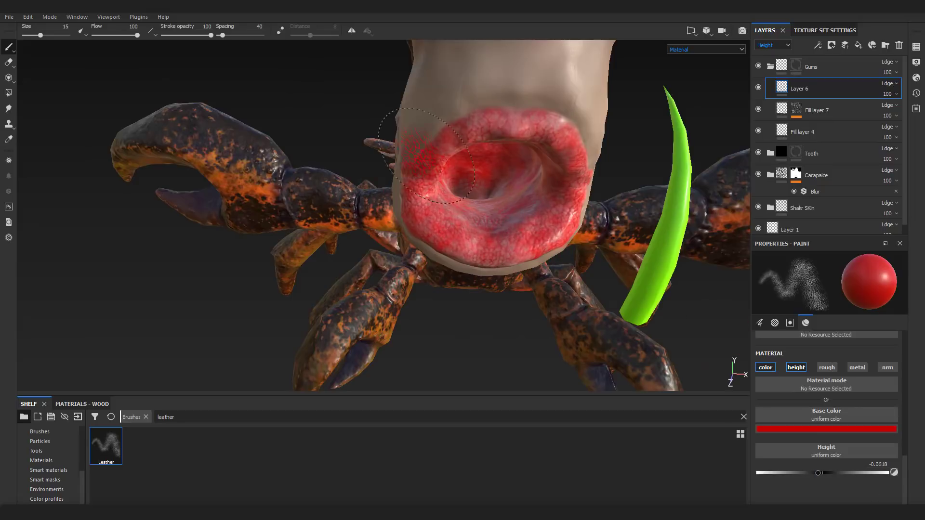
{"action": "left_click", "coordinate": [887, 111]}
{"action": "left_click_drag", "start_coordinate": [481, 217], "coordinate": [494, 207], "text": "alt"}
{"action": "left_click", "coordinate": [798, 368]}
Set the paint's base color to a dusty pink, with a brush flow of 50 and a stroke opacity of 43.
{"action": "left_click", "coordinate": [819, 428]}
{"action": "left_click", "coordinate": [838, 355]}
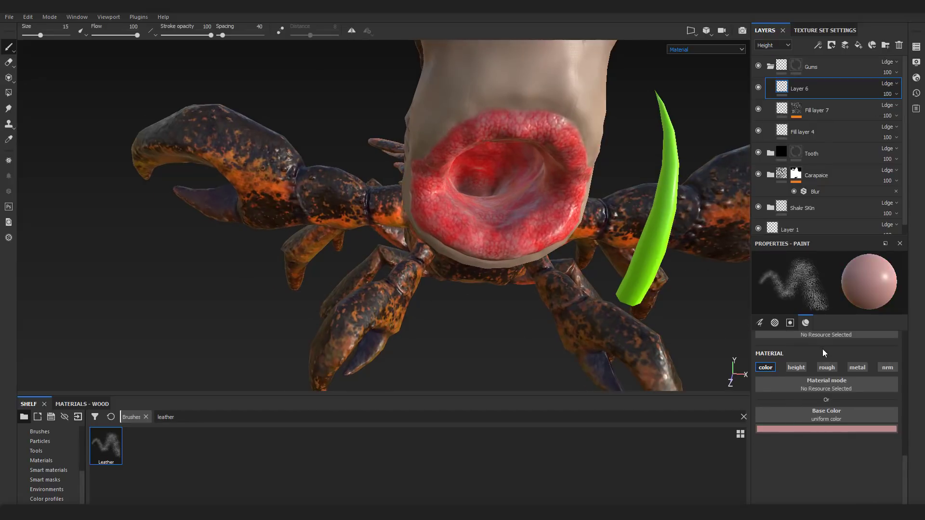
{"action": "left_click", "coordinate": [760, 322]}
{"action": "left_click_drag", "start_coordinate": [881, 378], "coordinate": [817, 378]}
{"action": "mouse_move", "coordinate": [881, 398]}
{"action": "left_mouse_down"}
{"action": "mouse_move", "coordinate": [789, 398]}
{"action": "mouse_move", "coordinate": [809, 399]}
{"action": "left_mouse_up"}
Search the shelf for scratch brushes and paint pink detail on the gums with Scratches 4.
{"action": "double_click", "coordinate": [250, 417]}
{"action": "key", "text": "BackSpace"}
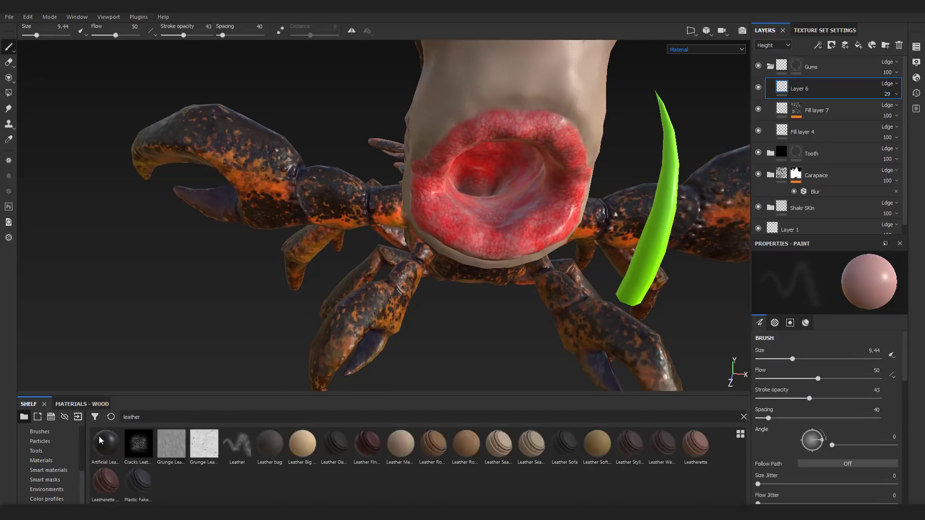
{"action": "type", "text": "sk"}
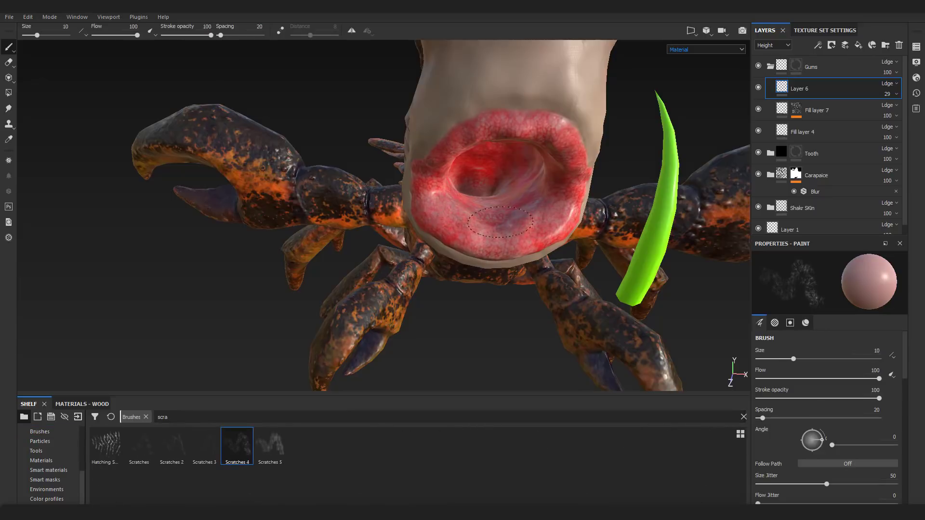
{"action": "mouse_move", "coordinate": [500, 222]}
{"action": "left_mouse_down", "text": "alt"}
{"action": "mouse_move", "coordinate": [530, 155]}
{"action": "mouse_move", "coordinate": [491, 222]}
{"action": "left_mouse_up", "text": "alt"}
{"action": "right_click_drag", "start_coordinate": [491, 221], "coordinate": [525, 211], "text": "alt"}
{"action": "left_click_drag", "start_coordinate": [525, 212], "coordinate": [525, 92], "text": "alt"}
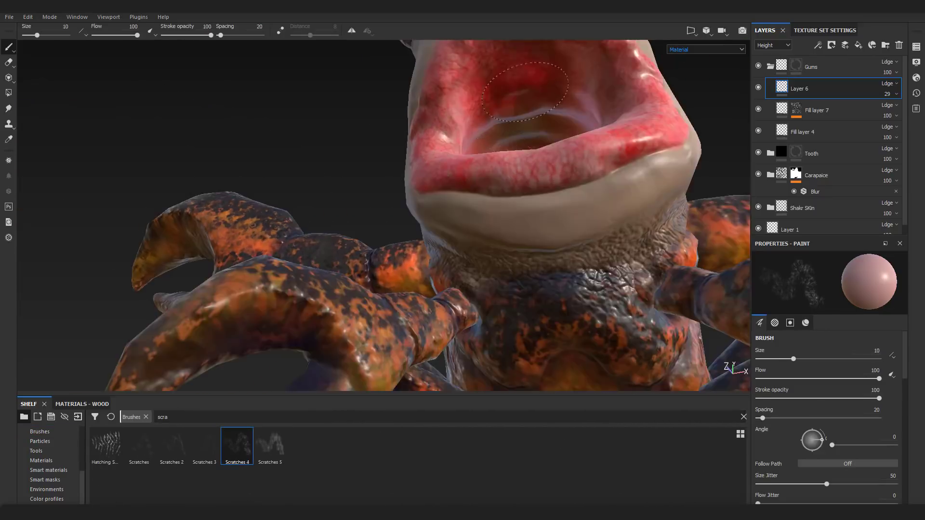
{"action": "right_click_drag", "start_coordinate": [525, 92], "coordinate": [486, 115], "text": "alt"}
{"action": "mouse_move", "coordinate": [486, 116]}
{"action": "left_mouse_down", "text": "alt"}
{"action": "mouse_move", "coordinate": [496, 183]}
{"action": "mouse_move", "coordinate": [573, 193]}
{"action": "mouse_move", "coordinate": [544, 249]}
{"action": "mouse_move", "coordinate": [568, 192]}
{"action": "left_mouse_up", "text": "alt"}
Set the paint's base color to dark red, try the Scratches 5 brush on the gums and undo the last stroke.
{"action": "left_click", "coordinate": [805, 323]}
{"action": "left_click", "coordinate": [856, 413]}
{"action": "left_click", "coordinate": [854, 354]}
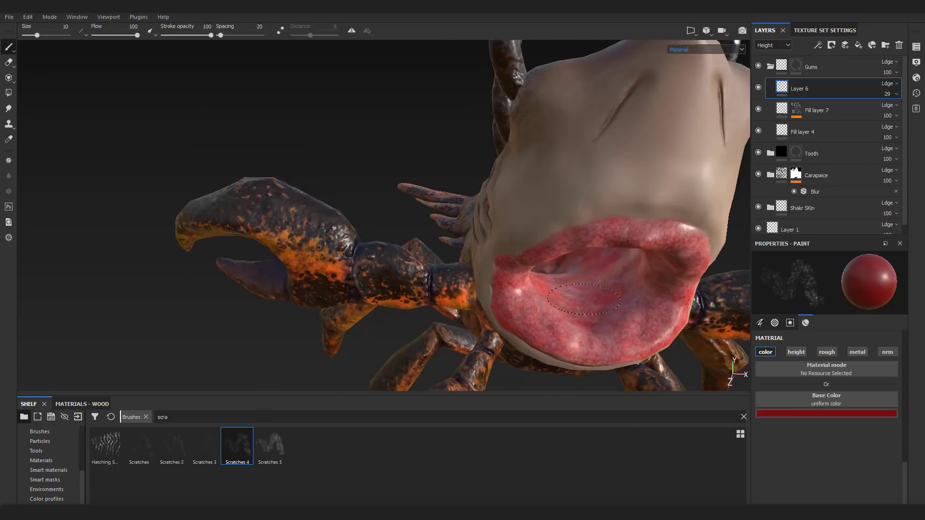
{"action": "left_click", "coordinate": [269, 446]}
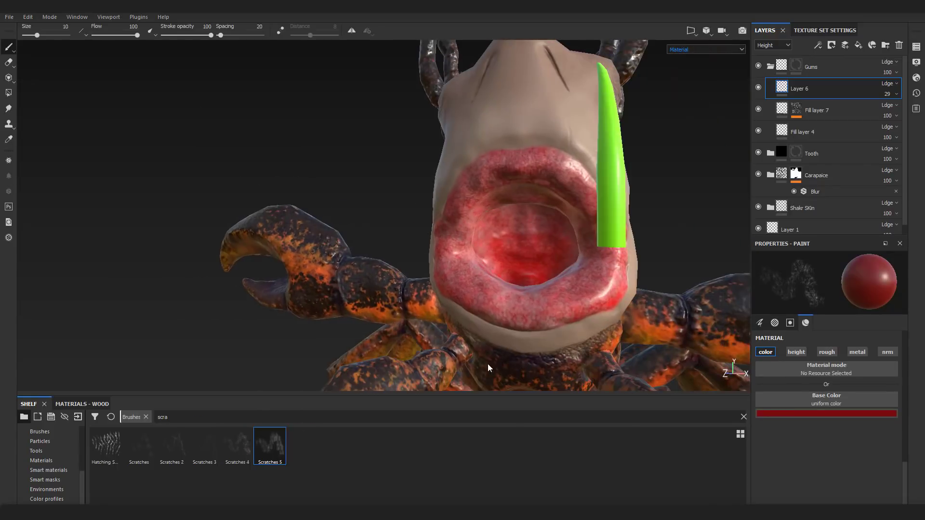
{"action": "left_click_drag", "start_coordinate": [496, 296], "coordinate": [554, 289], "text": "alt"}
{"action": "right_click_drag", "start_coordinate": [554, 289], "coordinate": [530, 319], "text": "alt"}
{"action": "key", "text": "ctrl+z"}
{"action": "left_click_drag", "start_coordinate": [534, 321], "coordinate": [491, 241], "text": "alt"}
{"action": "right_click_drag", "start_coordinate": [491, 241], "coordinate": [554, 250], "text": "alt"}
Clear the shelf search, choose the Crystal brush and paint dark red detail on the gums.
{"action": "left_click", "coordinate": [146, 417]}
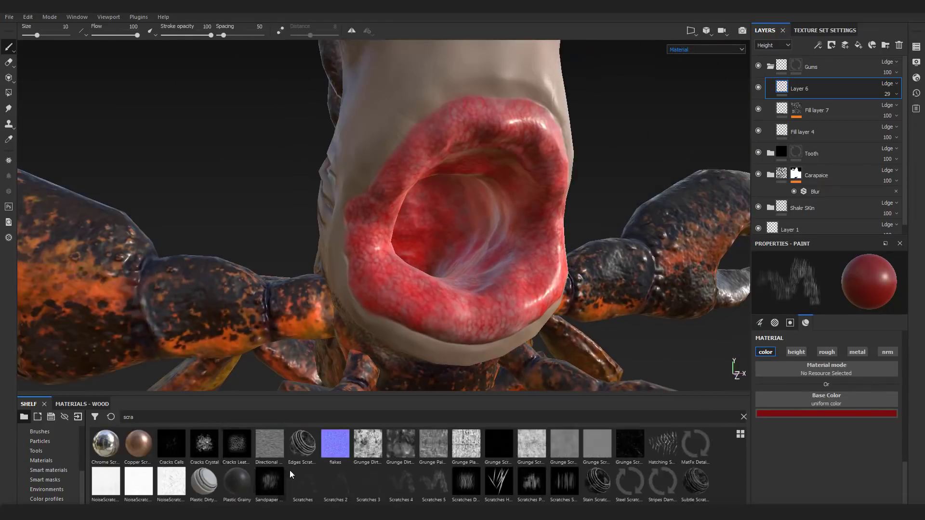
{"action": "left_click", "coordinate": [40, 432]}
{"action": "left_click", "coordinate": [335, 482]}
{"action": "mouse_move", "coordinate": [434, 260]}
{"action": "left_mouse_down"}
{"action": "mouse_move", "coordinate": [439, 303]}
{"action": "mouse_move", "coordinate": [410, 206]}
{"action": "left_mouse_up"}
Switch to the Dirt 1 brush, change the base color to a brighter red and paint across the gums.
{"action": "left_click", "coordinate": [368, 482]}
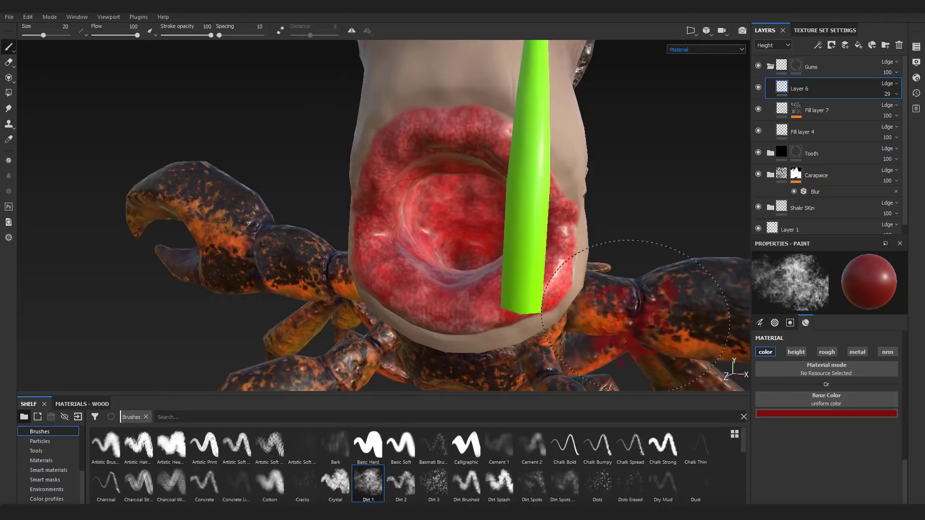
{"action": "left_click", "coordinate": [827, 414]}
{"action": "left_click", "coordinate": [893, 318]}
{"action": "mouse_move", "coordinate": [415, 272]}
{"action": "left_mouse_down"}
{"action": "mouse_move", "coordinate": [429, 294]}
{"action": "mouse_move", "coordinate": [592, 269]}
{"action": "left_mouse_up"}
Create a paint layer at the top of the Shakr SKin folder and paint red dirt on the skin around the mouth.
{"action": "left_click", "coordinate": [770, 66]}
{"action": "left_click", "coordinate": [771, 143]}
{"action": "left_click", "coordinate": [799, 165]}
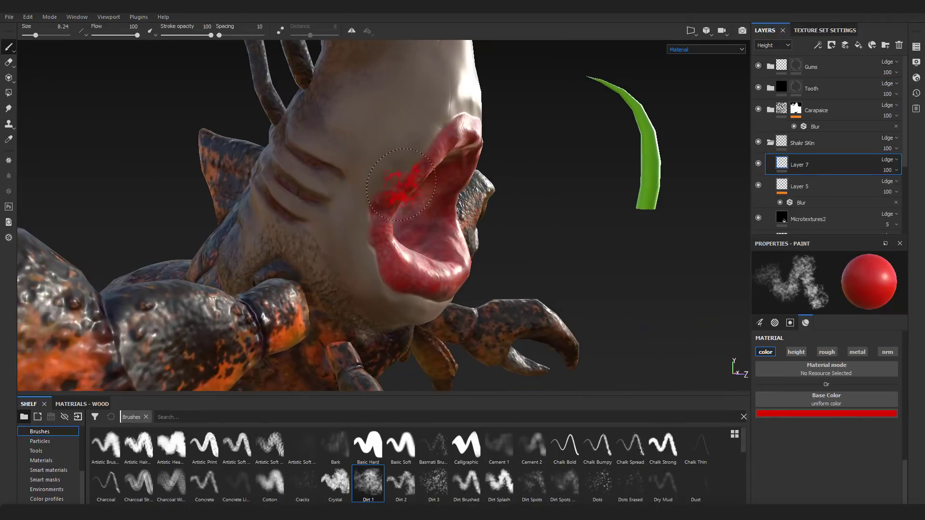
{"action": "right_click_drag", "start_coordinate": [369, 225], "coordinate": [359, 225], "text": "ctrl"}
{"action": "left_click_drag", "start_coordinate": [373, 263], "coordinate": [340, 257], "text": "alt"}
{"action": "mouse_move", "coordinate": [419, 278]}
{"action": "left_mouse_down", "text": "alt"}
{"action": "mouse_move", "coordinate": [487, 289]}
{"action": "mouse_move", "coordinate": [433, 298]}
{"action": "left_mouse_up", "text": "alt"}
Choose a different red base color and paint along the skin at the edge of the lips.
{"action": "left_click", "coordinate": [827, 414]}
{"action": "left_click", "coordinate": [864, 363]}
{"action": "left_click_drag", "start_coordinate": [462, 164], "coordinate": [409, 182]}
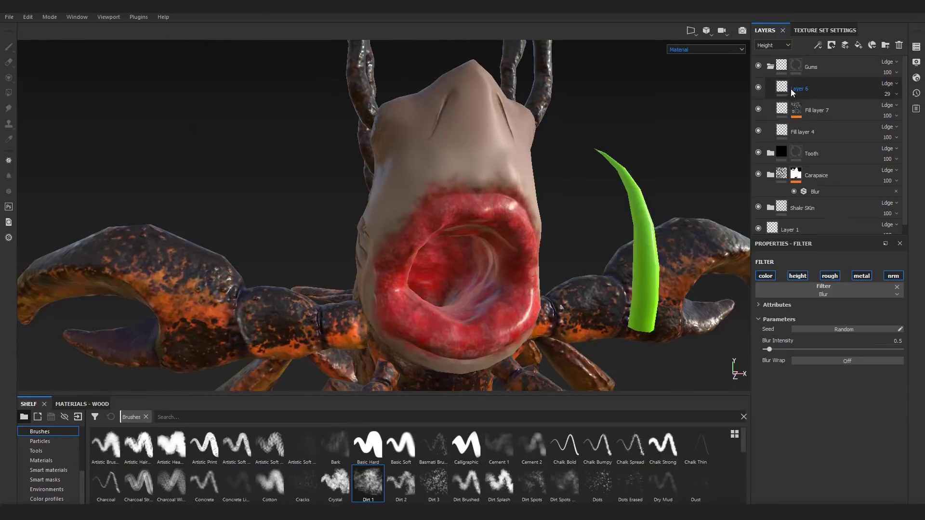
Add a Blur filter to Layer 6 in the Gums folder and create a new paint layer above it.
{"action": "right_click", "coordinate": [792, 93]}
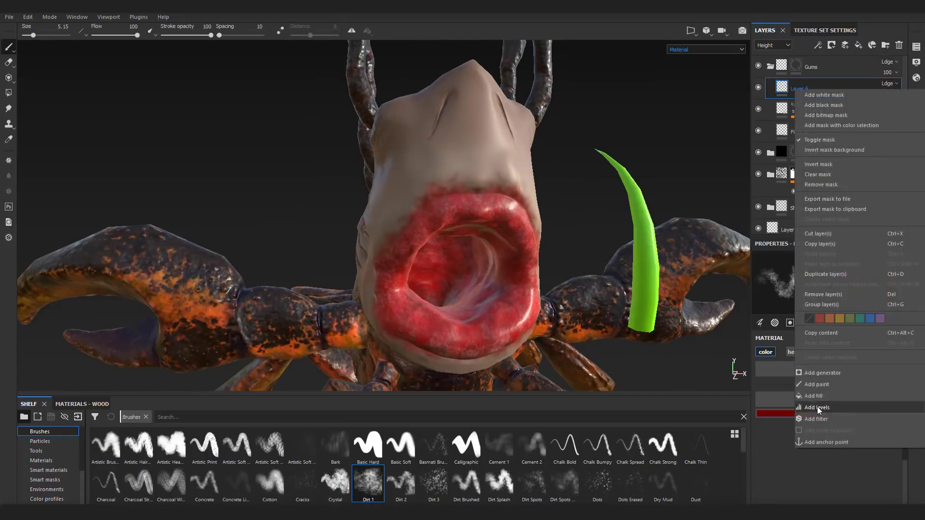
{"action": "left_click", "coordinate": [809, 407]}
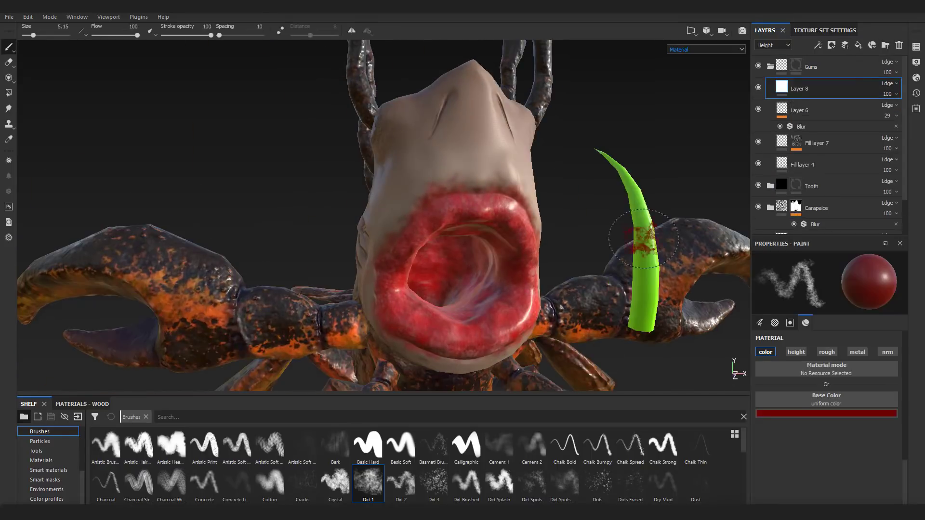
Overlay the gums with a dark brown fill layer in Pin light blending and adjust its opacity.
{"action": "left_click_drag", "start_coordinate": [367, 262], "coordinate": [405, 266], "text": "alt"}
{"action": "left_click_drag", "start_coordinate": [812, 398], "coordinate": [826, 398]}
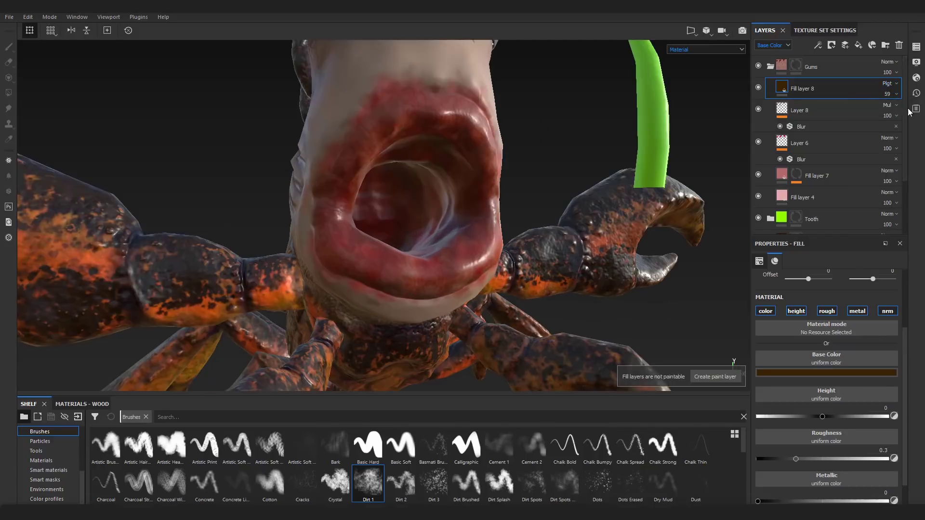
{"action": "left_click_drag", "start_coordinate": [887, 94], "coordinate": [885, 115]}
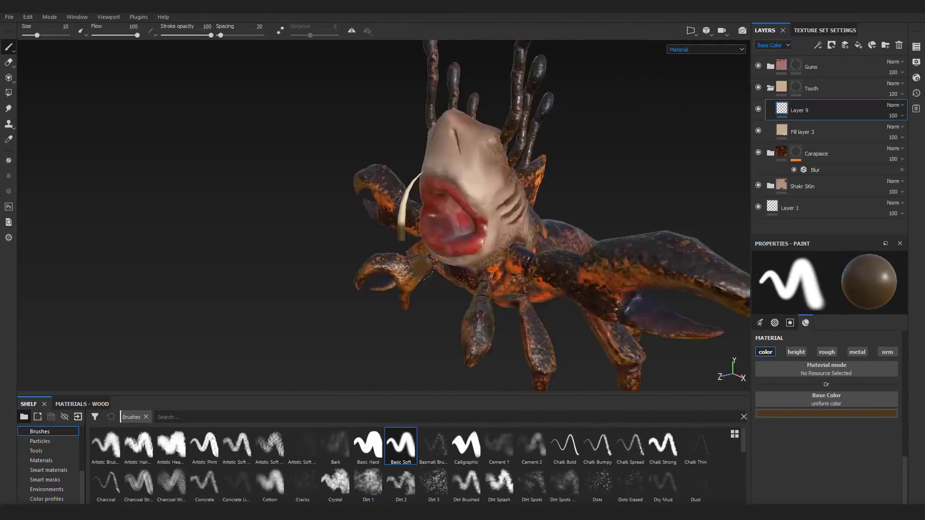
Paint the base of the tooth brown with the Basic Soft brush on Layer 9 in the Tooth folder.
{"action": "left_click", "coordinate": [815, 432]}
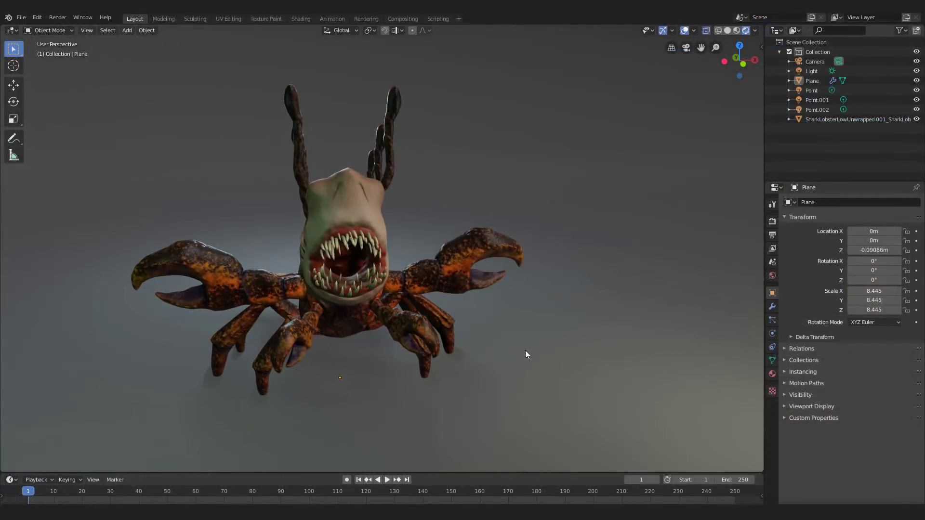
Switch to Blender and examine the textured creature's teeth, gills, carapace and claws from several angles.
{"action": "middle_click_drag", "start_coordinate": [478, 346], "coordinate": [376, 313]}
{"action": "scroll", "coordinate": [443, 348], "scroll_direction": "up", "scroll_amount": 3}
{"action": "scroll", "coordinate": [421, 319], "scroll_direction": "up", "scroll_amount": 5}
{"action": "scroll", "coordinate": [376, 313], "scroll_direction": "up", "scroll_amount": 4}
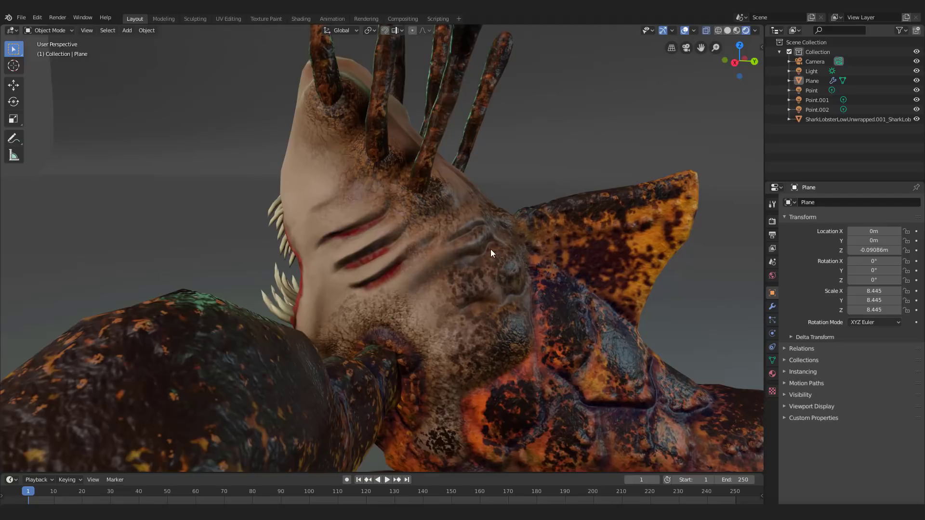
{"action": "scroll", "coordinate": [399, 223], "scroll_direction": "down", "scroll_amount": 3}
{"action": "middle_click_drag", "start_coordinate": [399, 224], "coordinate": [389, 203]}
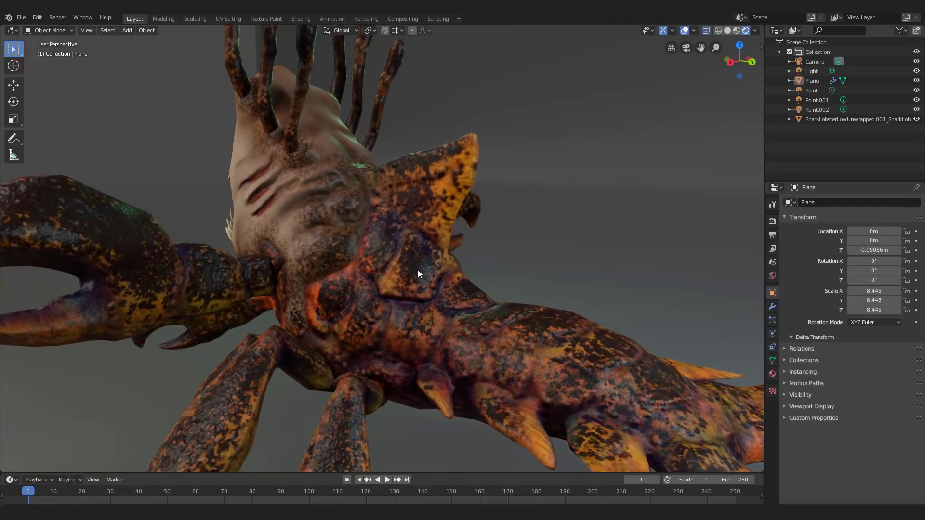
{"action": "scroll", "coordinate": [371, 289], "scroll_direction": "down", "scroll_amount": 4}
{"action": "middle_click_drag", "start_coordinate": [365, 287], "coordinate": [412, 270]}
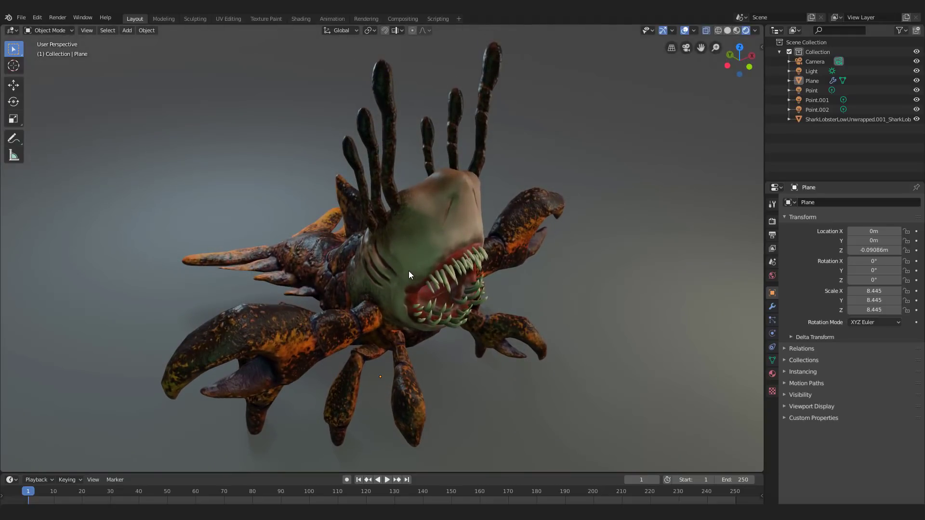
{"action": "middle_click_drag", "start_coordinate": [303, 254], "coordinate": [418, 265]}
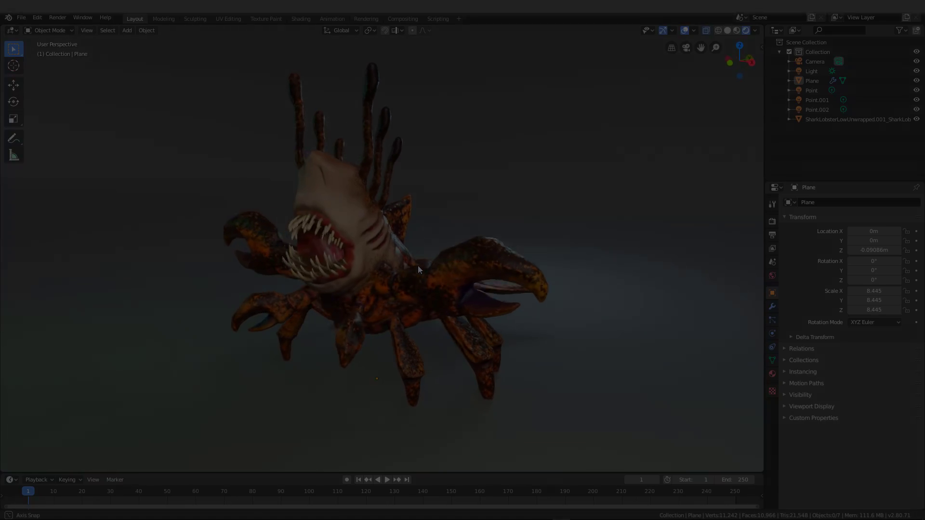